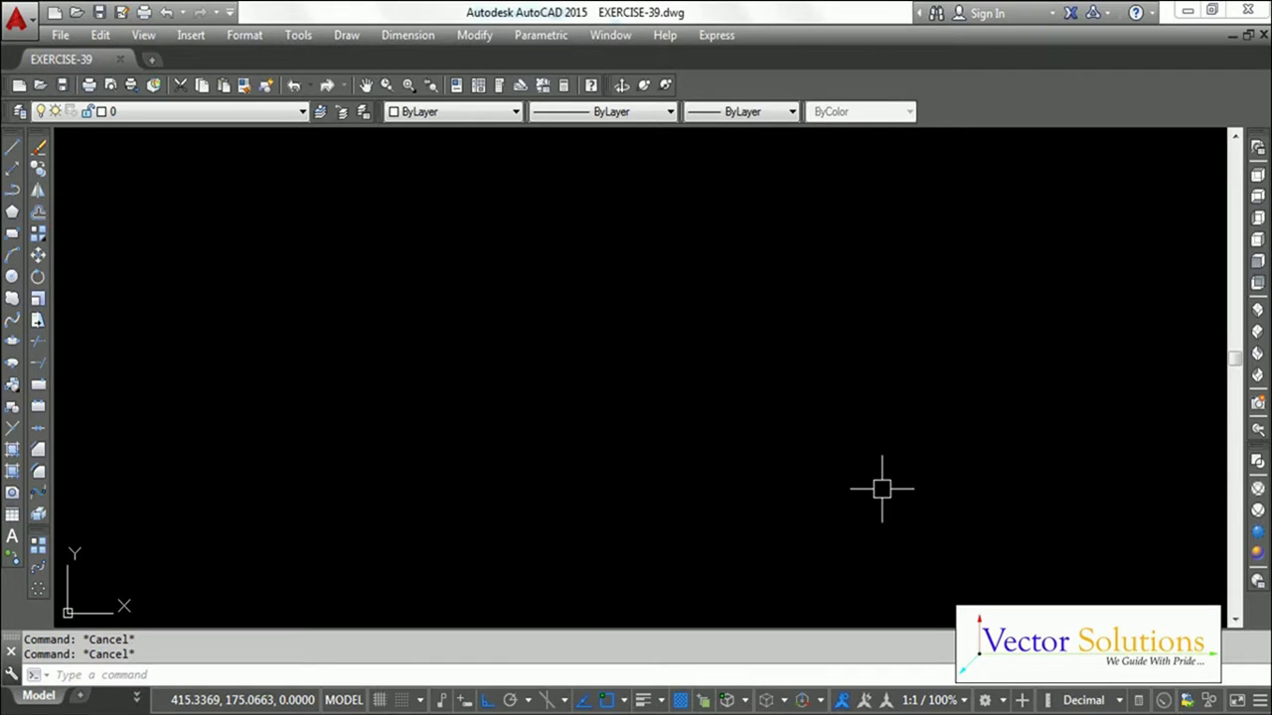
Step: Draw a circle of radius 55 centred at a picked point using the C command
{"action": "type", "text": "c"}
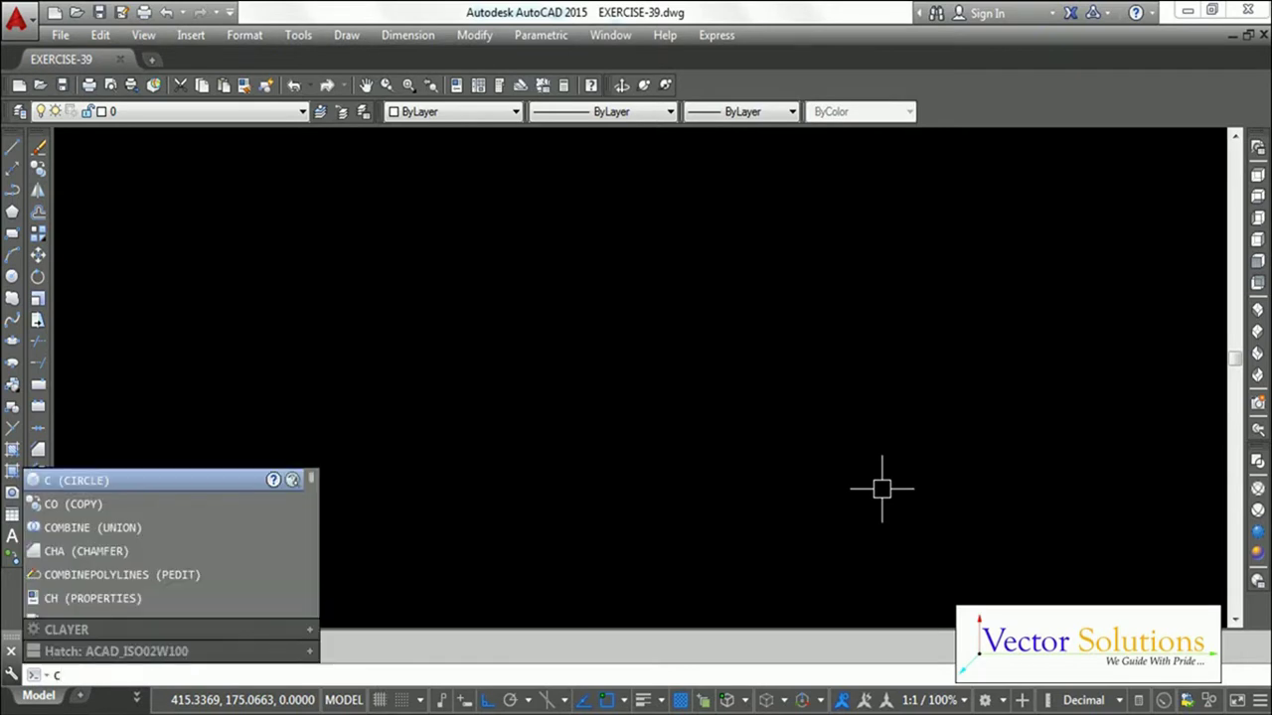
{"action": "key", "text": "Return"}
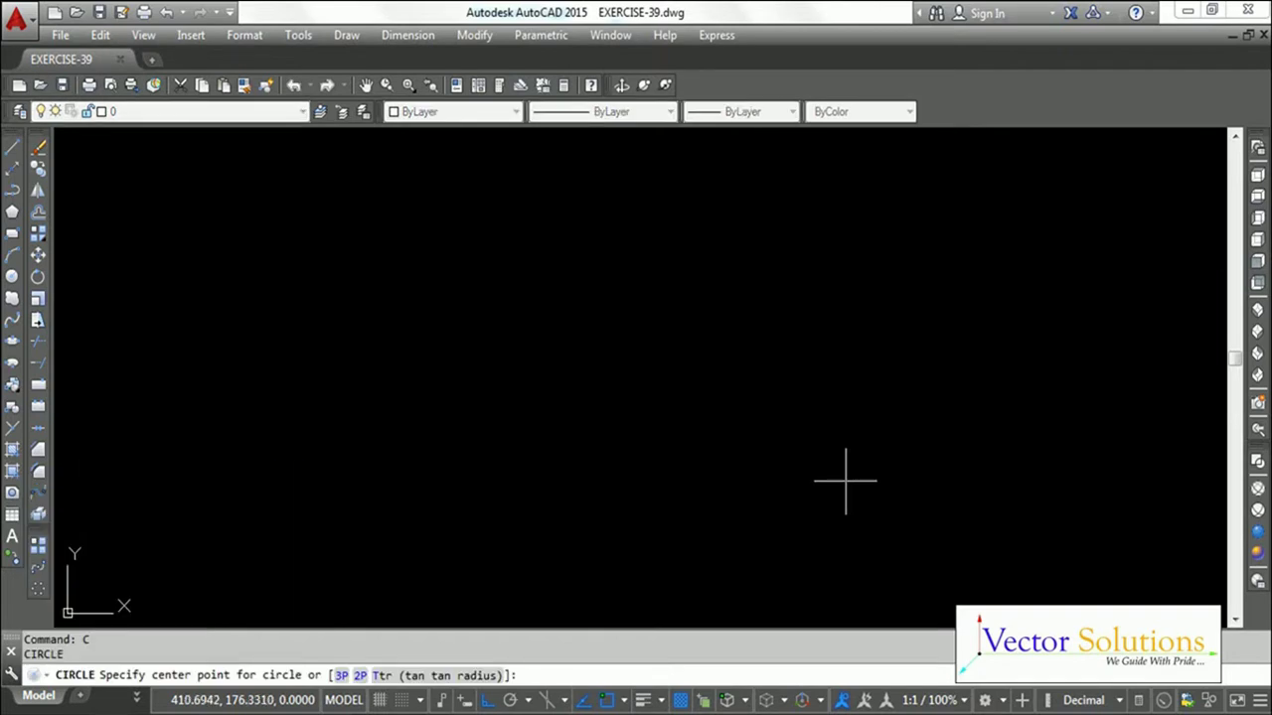
{"action": "left_click", "coordinate": [646, 352]}
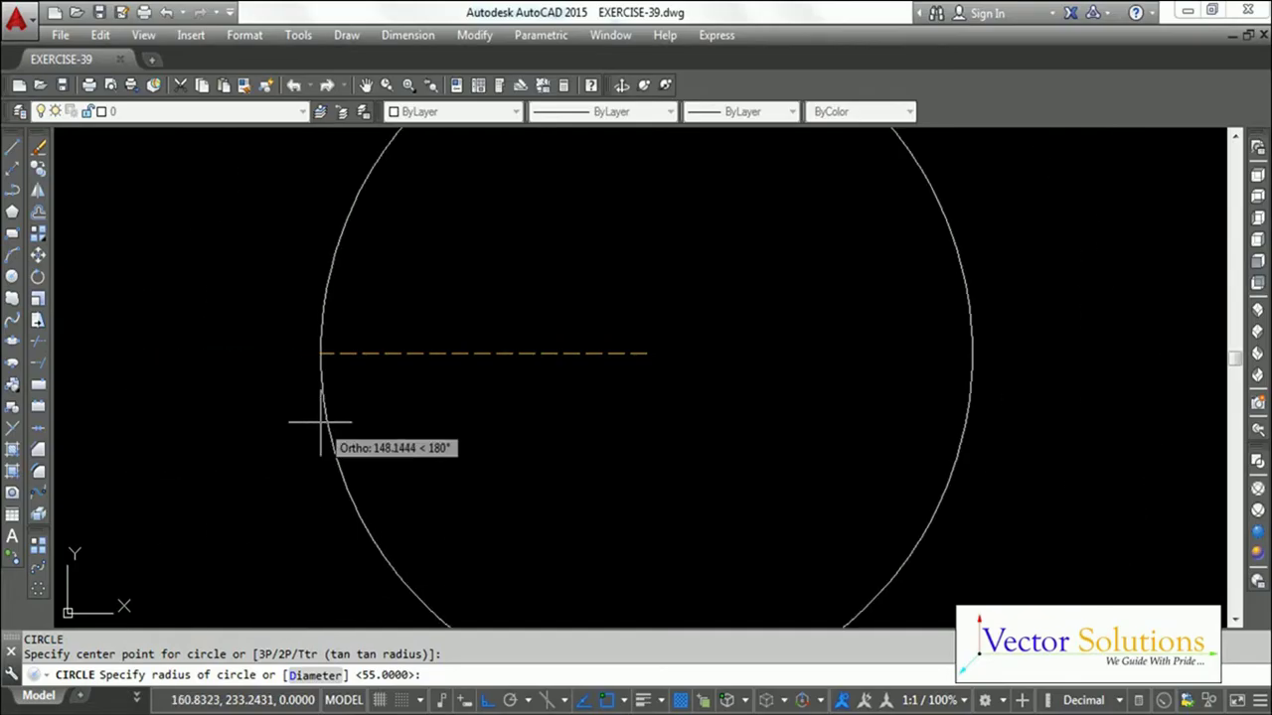
{"action": "type", "text": "55"}
{"action": "key", "text": "Return"}
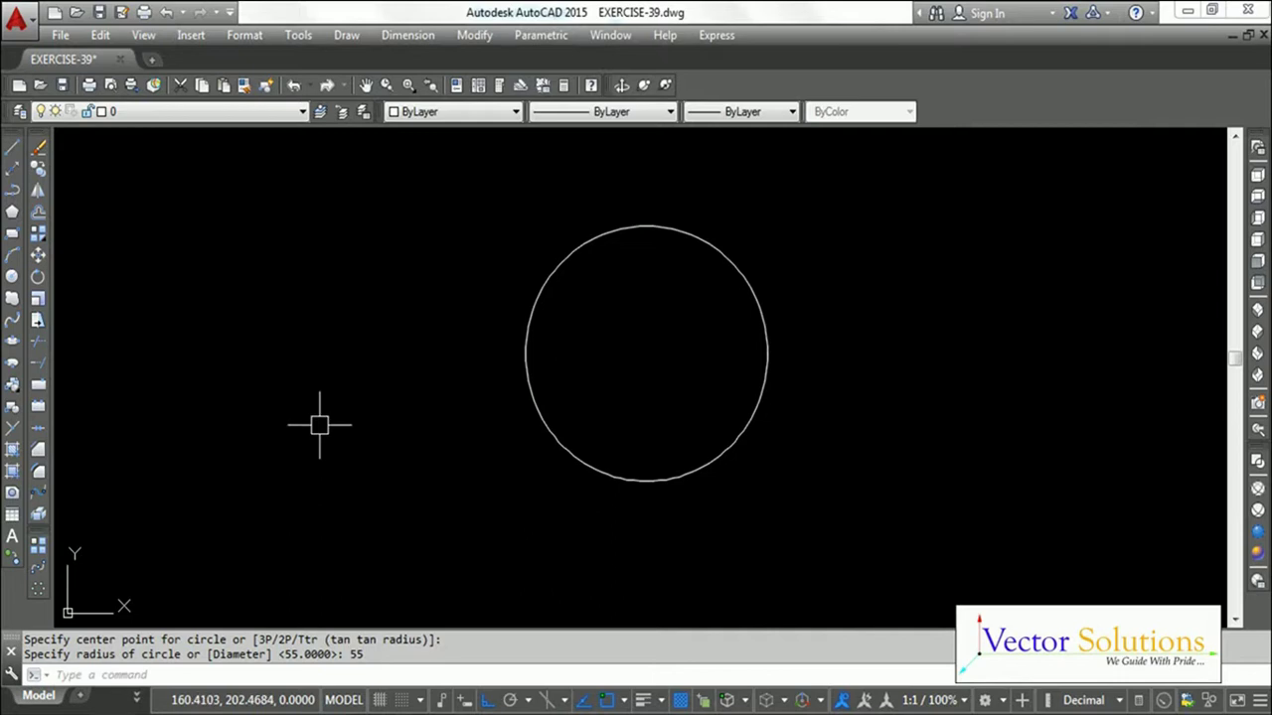
Step: Draw a line from the circle's centre 85 units up, then 7.5 units to the right
{"action": "type", "text": "L"}
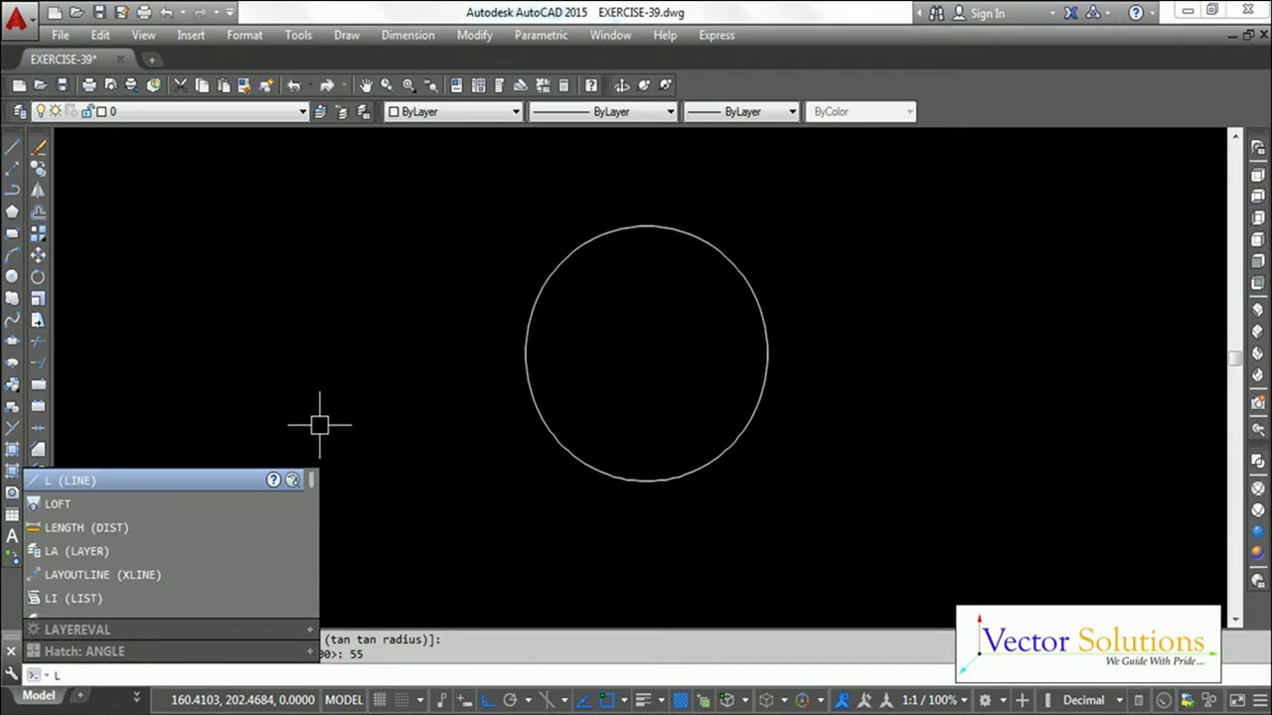
{"action": "key", "text": "Return"}
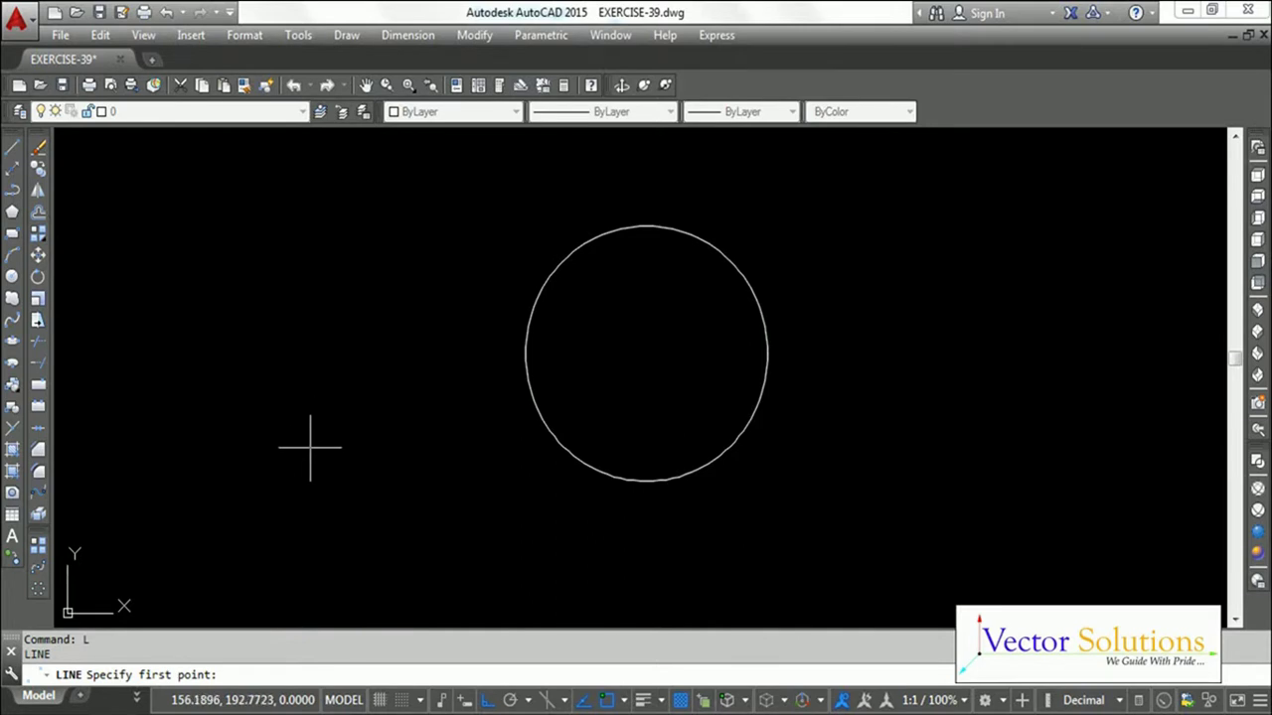
{"action": "left_click", "coordinate": [645, 352]}
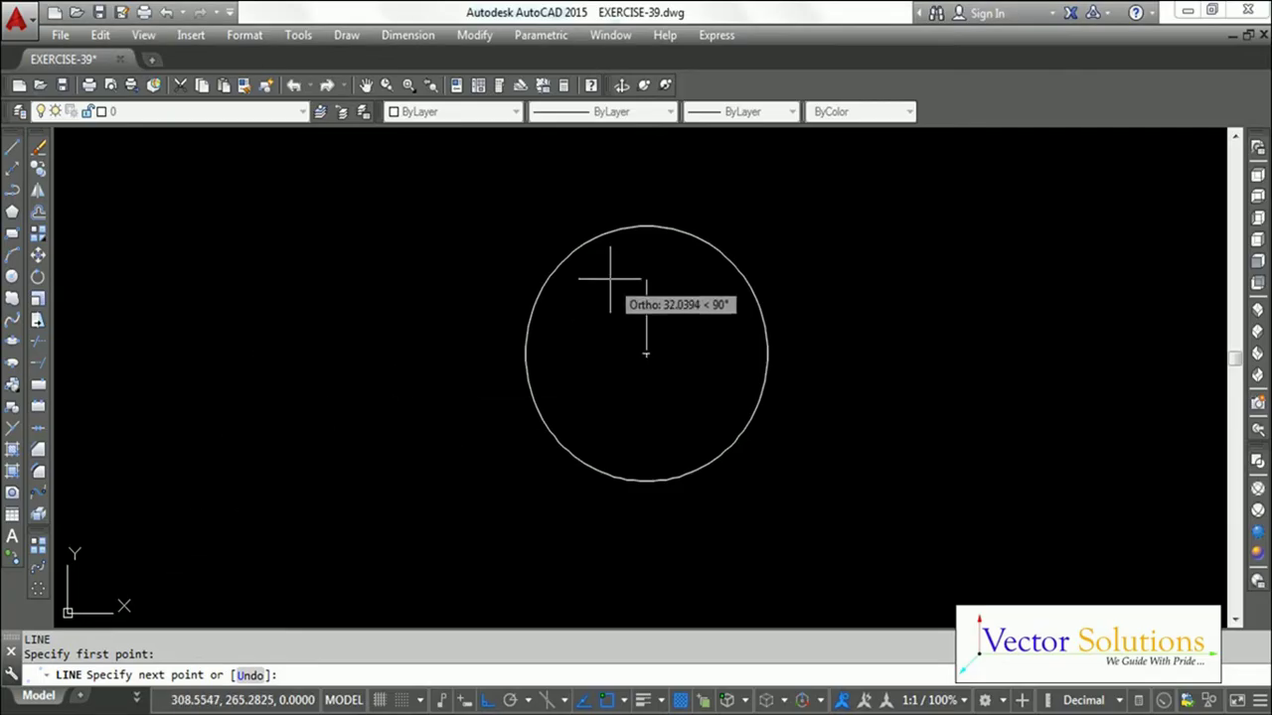
{"action": "type", "text": "85"}
{"action": "key", "text": "Return"}
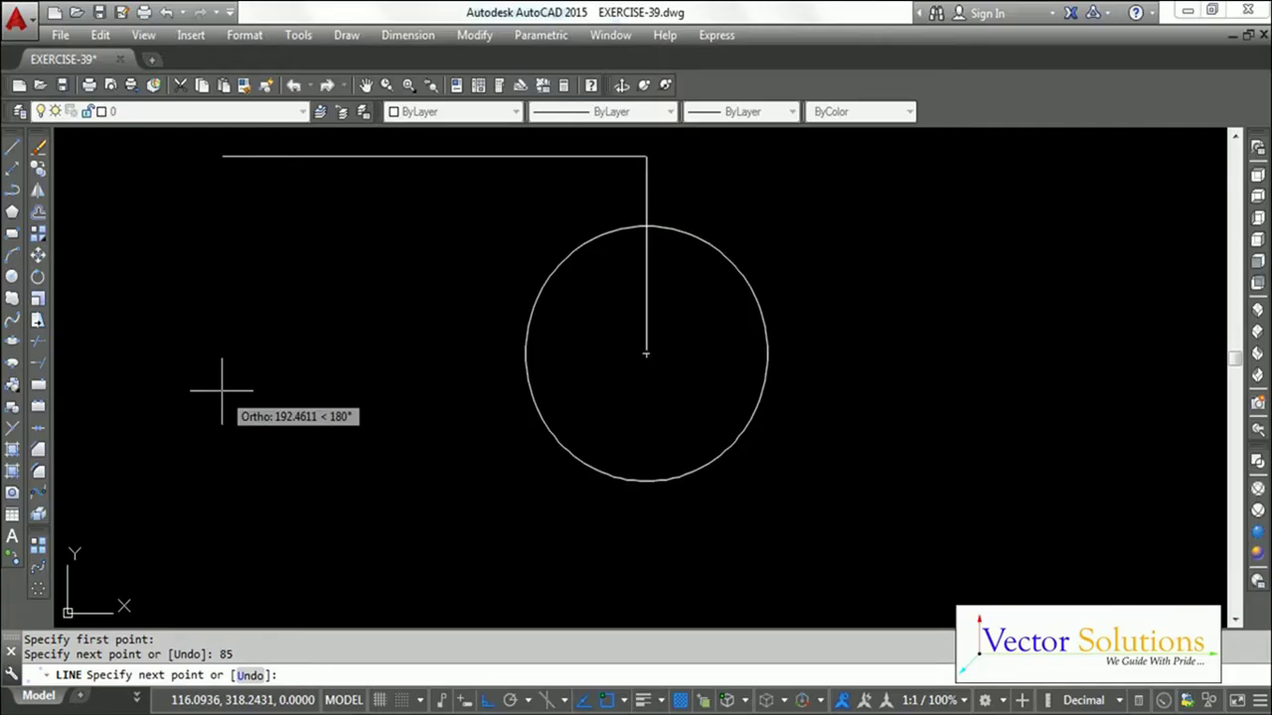
{"action": "type", "text": "7.5"}
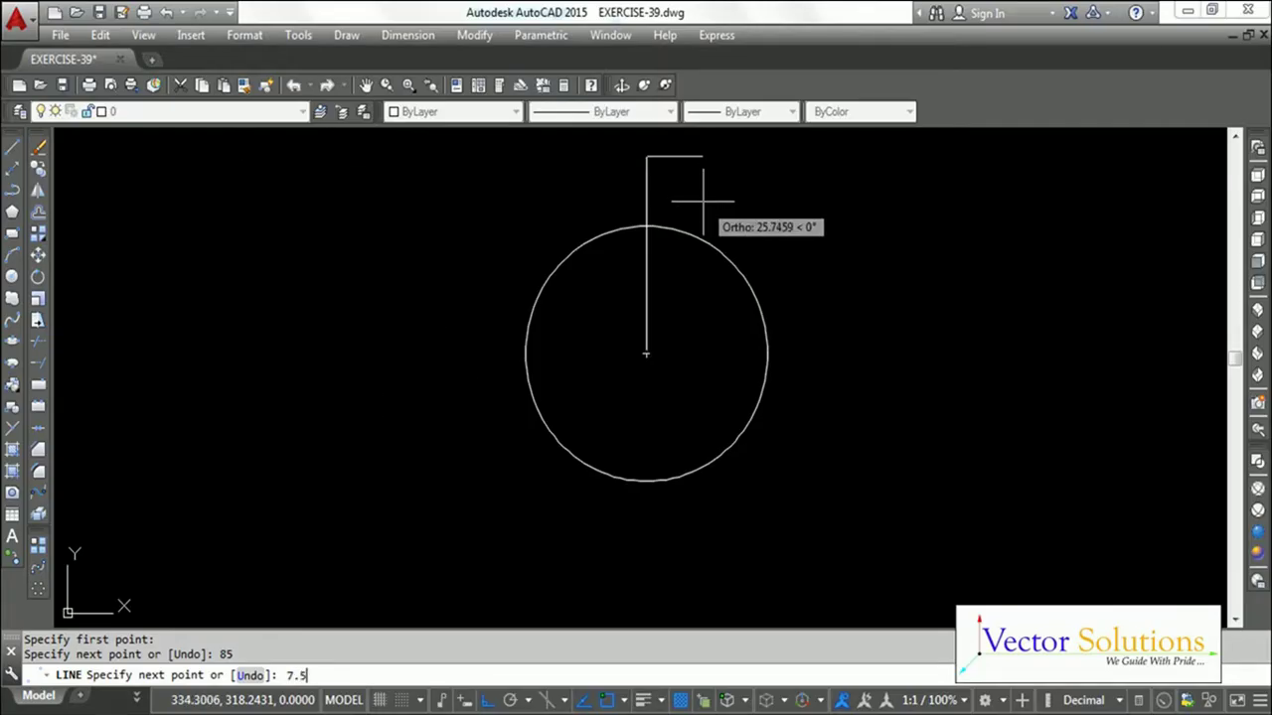
{"action": "key", "text": "Return"}
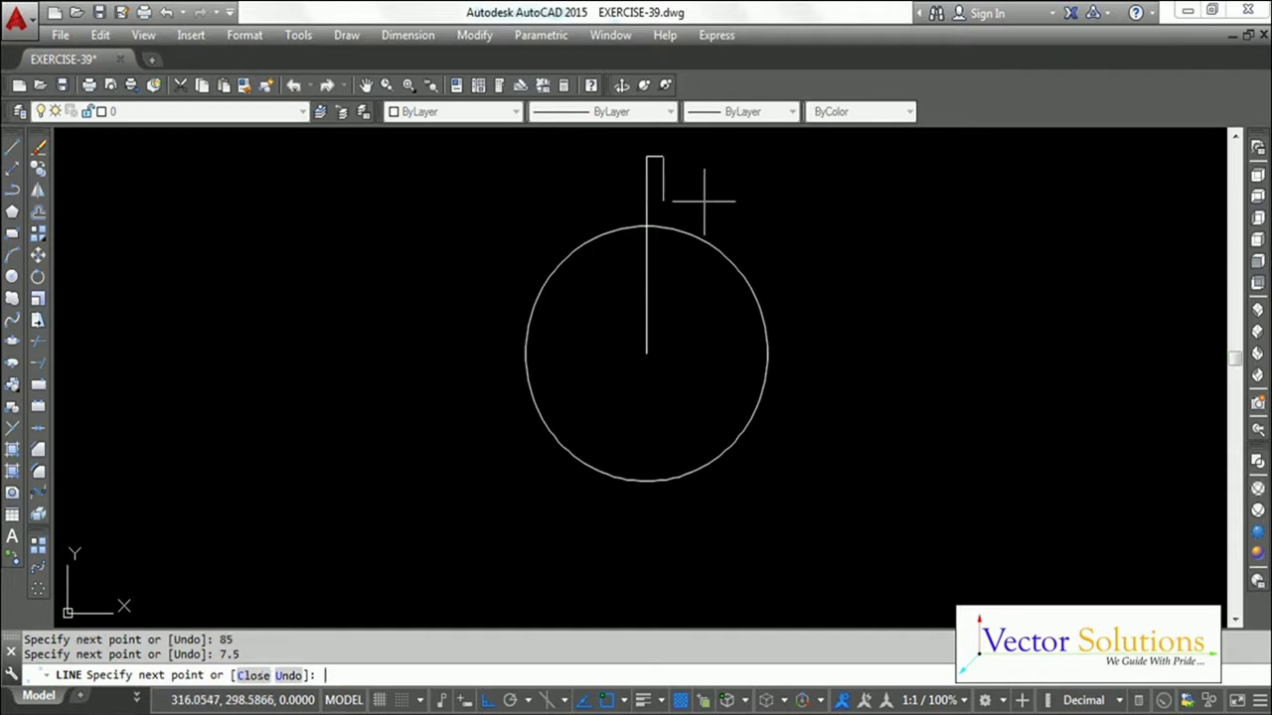
{"action": "key", "text": "Return"}
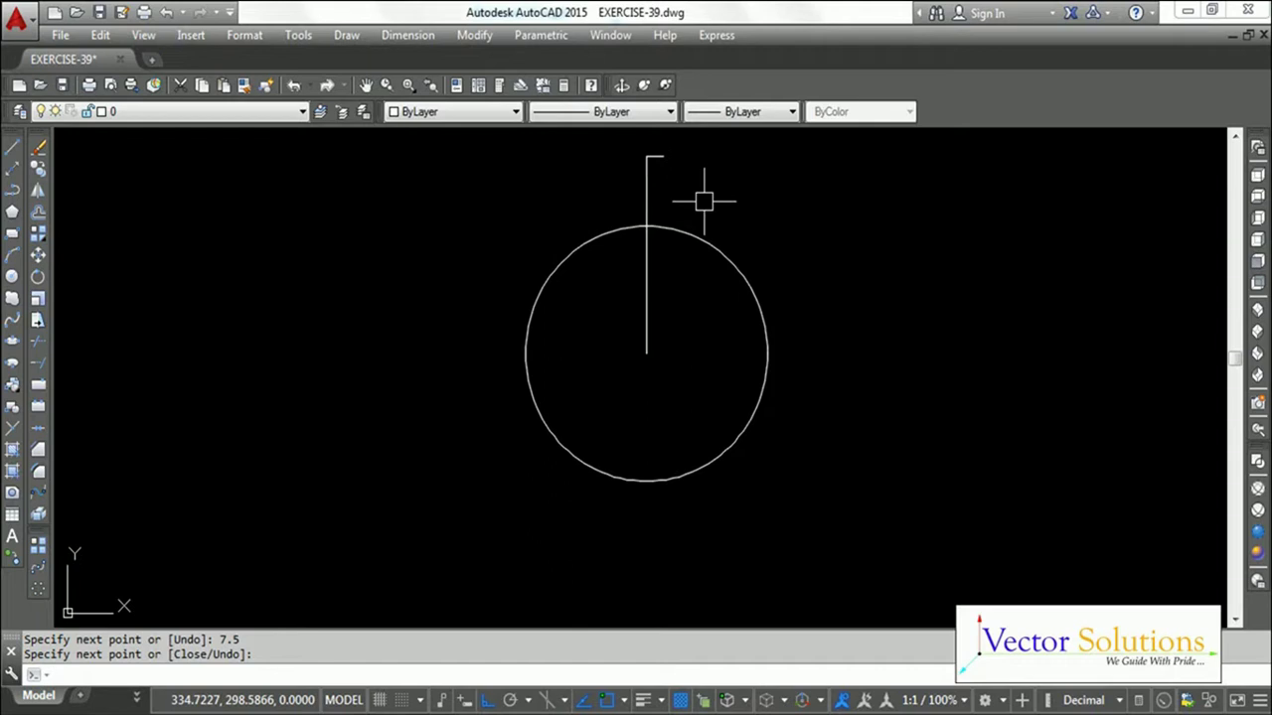
Step: Copy the 85-unit vertical line 20 units to the right, based at its lower endpoint
{"action": "type", "text": "c"}
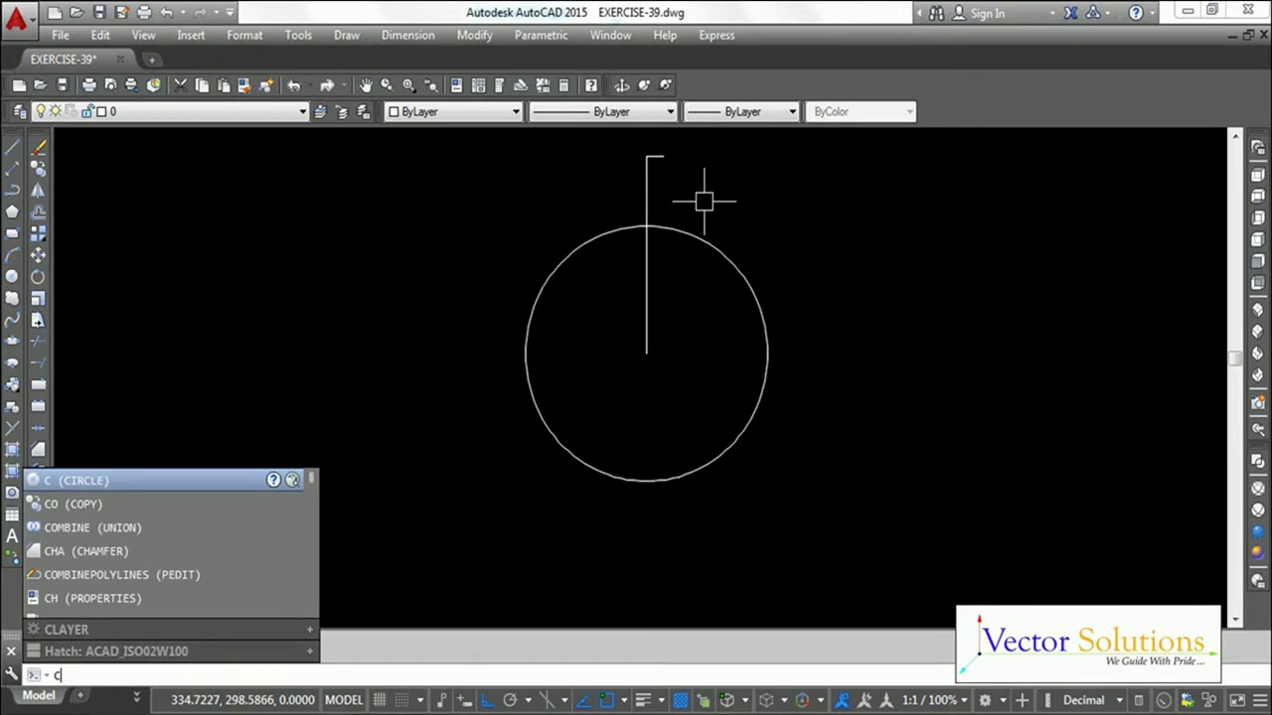
{"action": "type", "text": "o"}
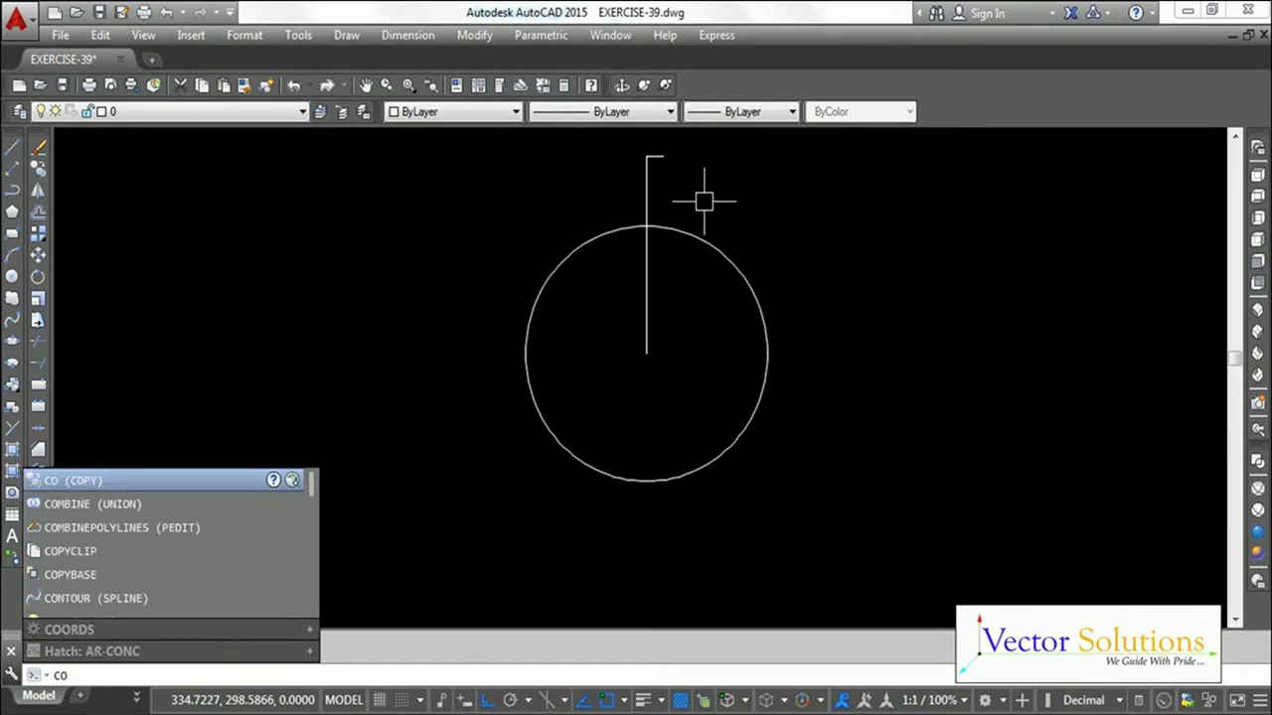
{"action": "key", "text": "Return"}
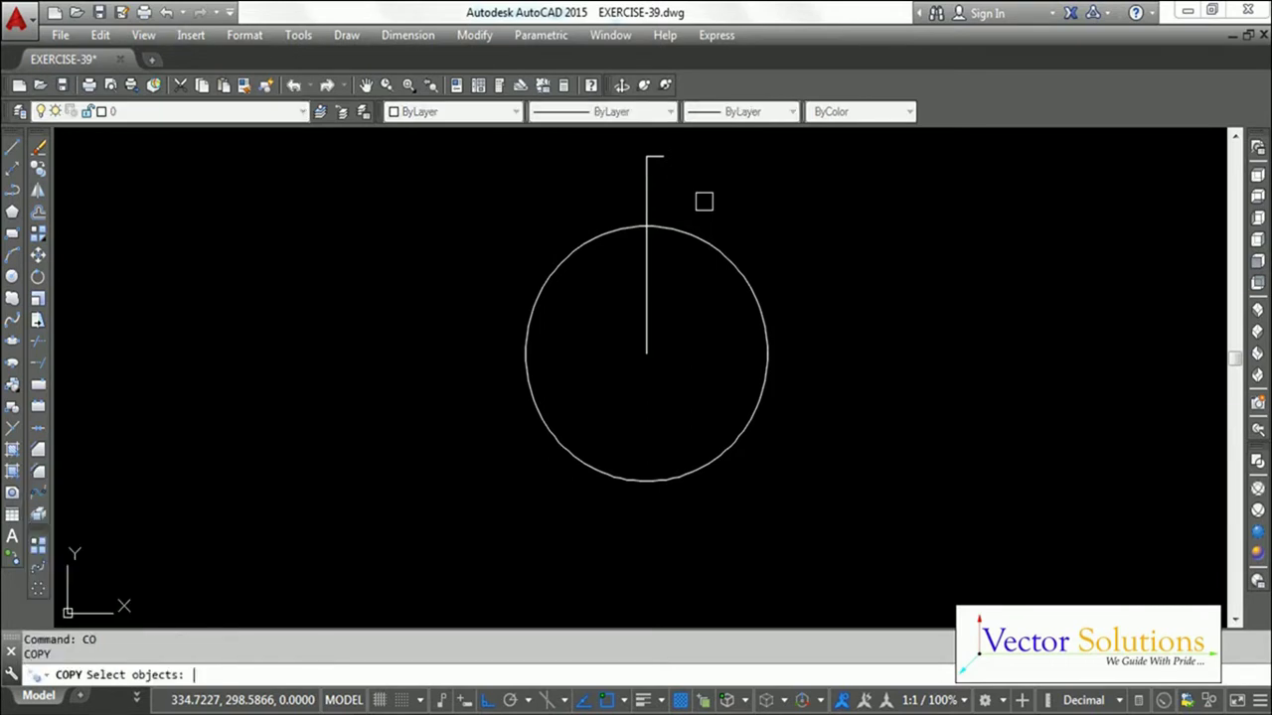
{"action": "left_click", "coordinate": [644, 307]}
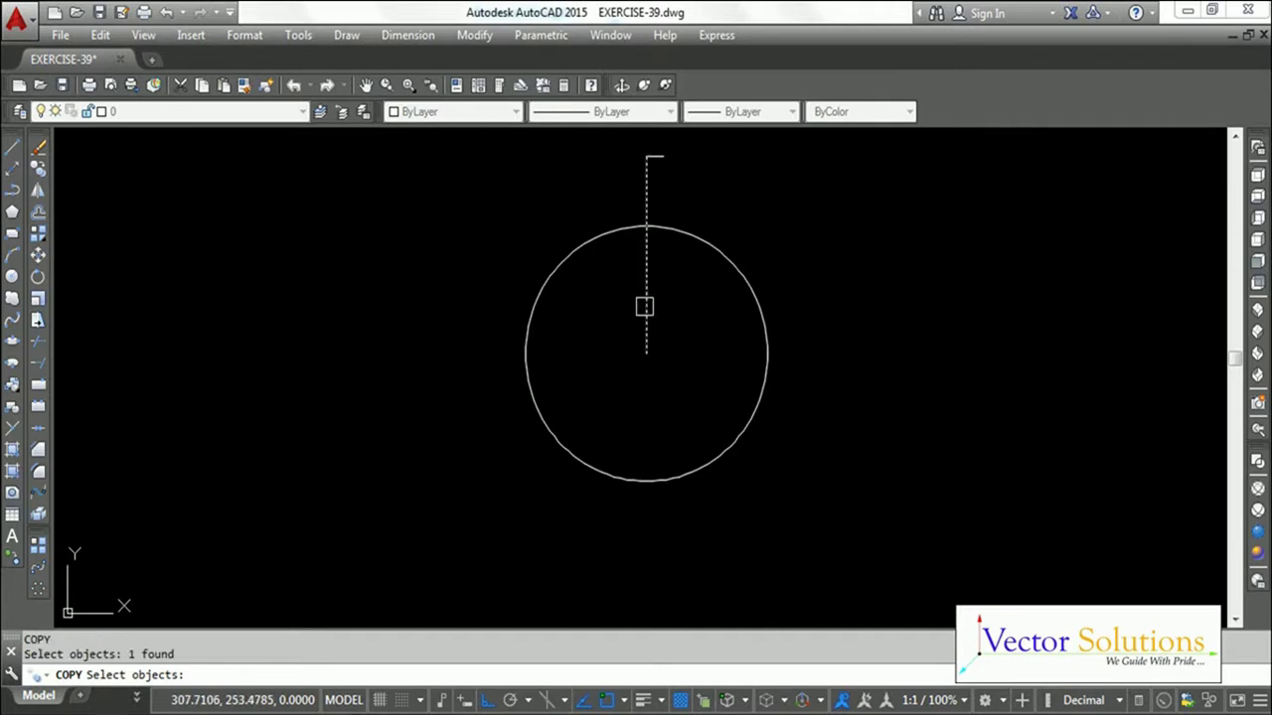
{"action": "key", "text": "Return"}
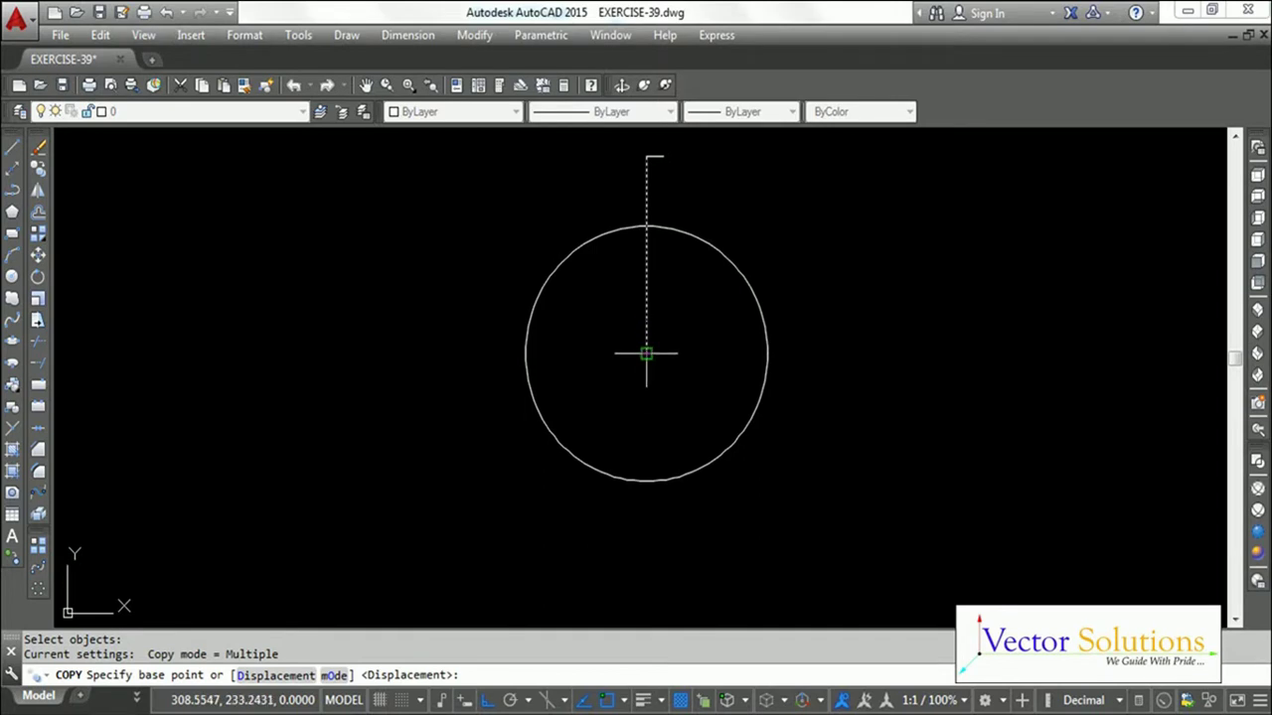
{"action": "left_click", "coordinate": [646, 352]}
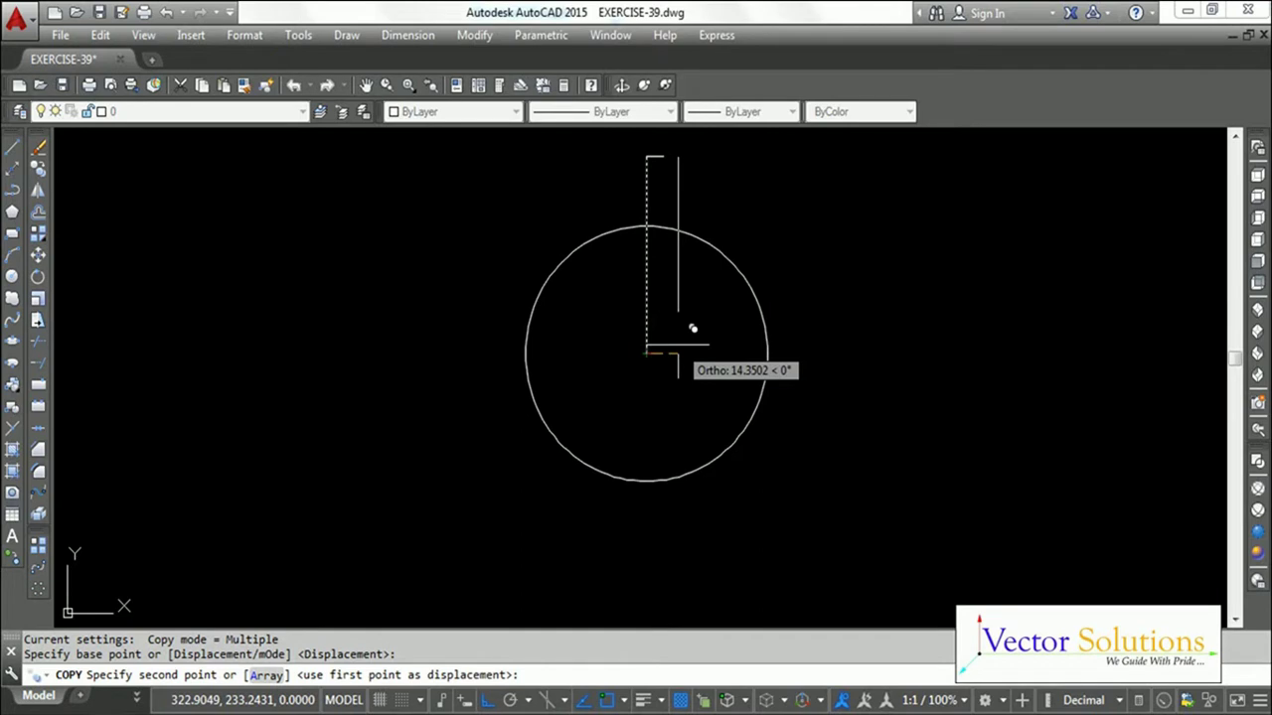
{"action": "type", "text": "20"}
{"action": "key", "text": "Return"}
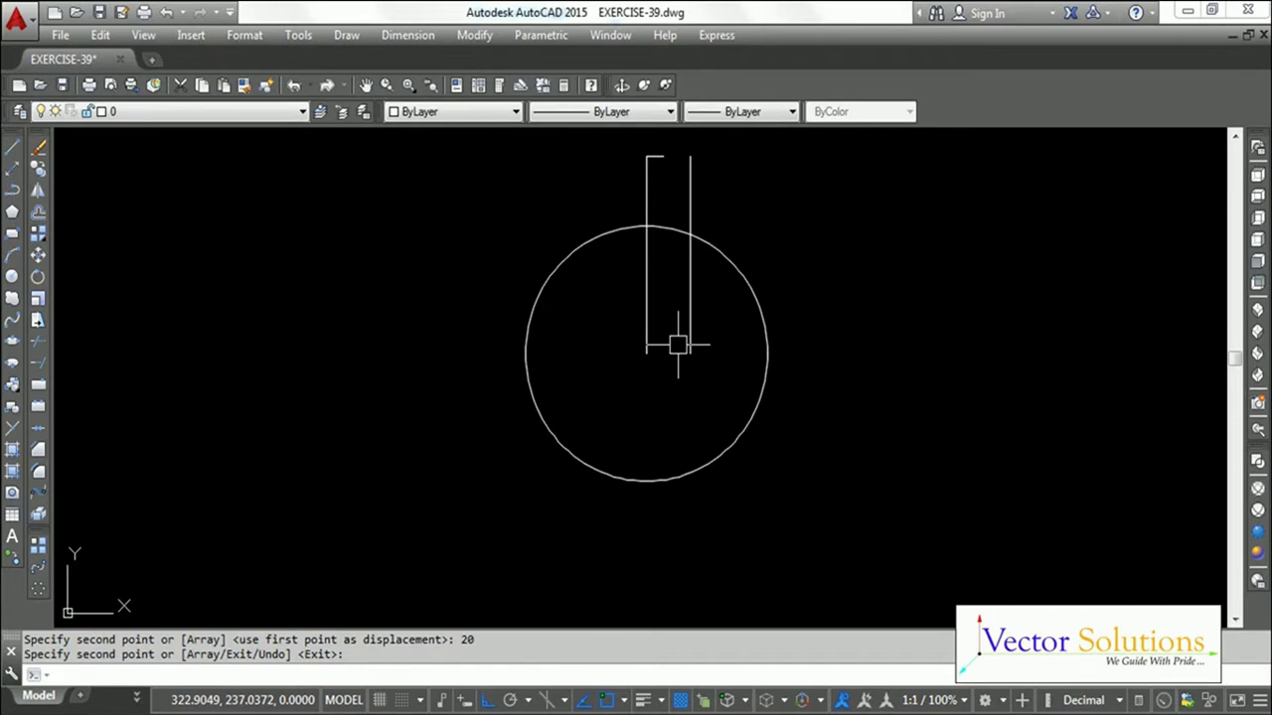
{"action": "key", "text": "Return"}
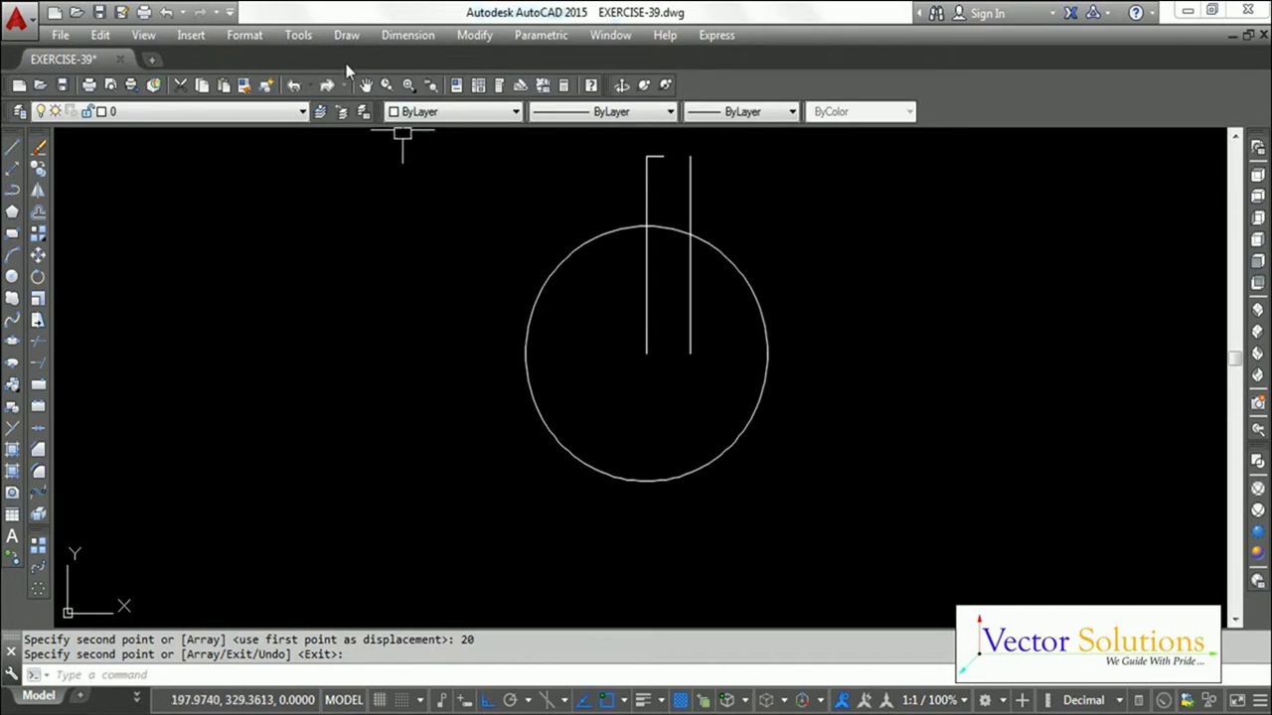
Step: Draw a radius-65 start-end-radius arc from the right line's circle intersection to the short line's end
{"action": "left_click", "coordinate": [343, 37]}
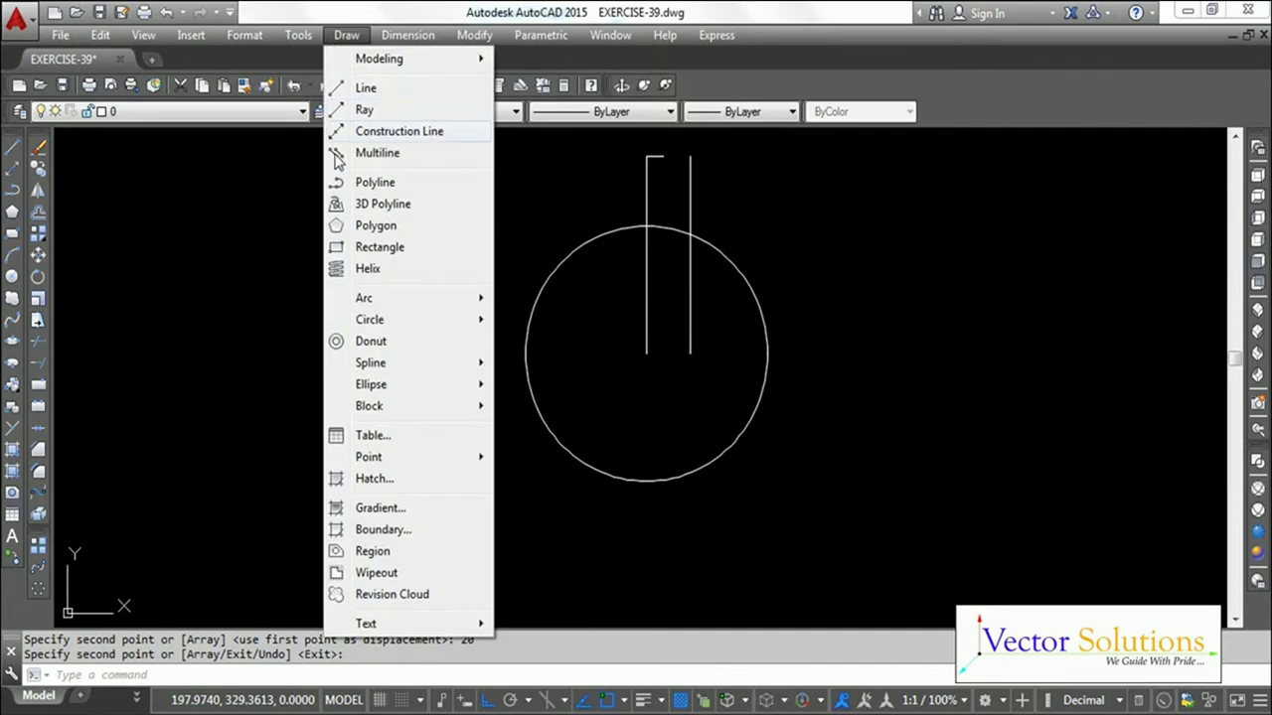
{"action": "mouse_move", "coordinate": [352, 311]}
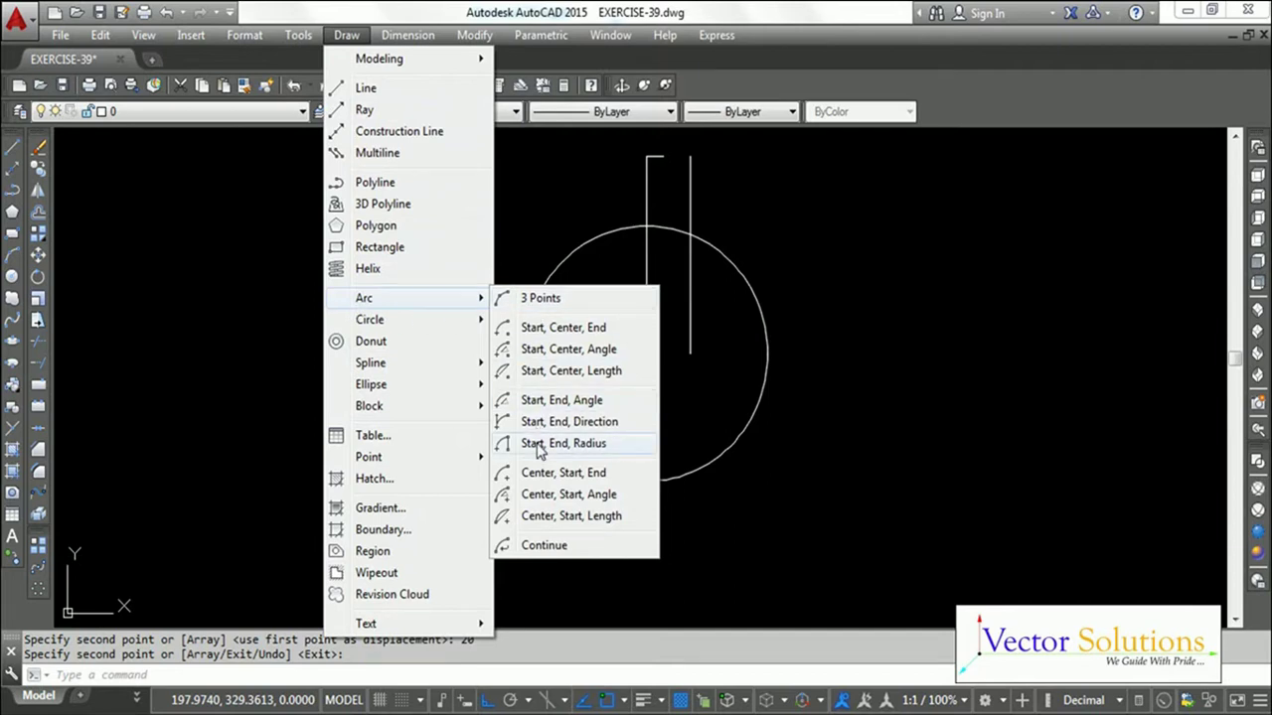
{"action": "left_click", "coordinate": [538, 444]}
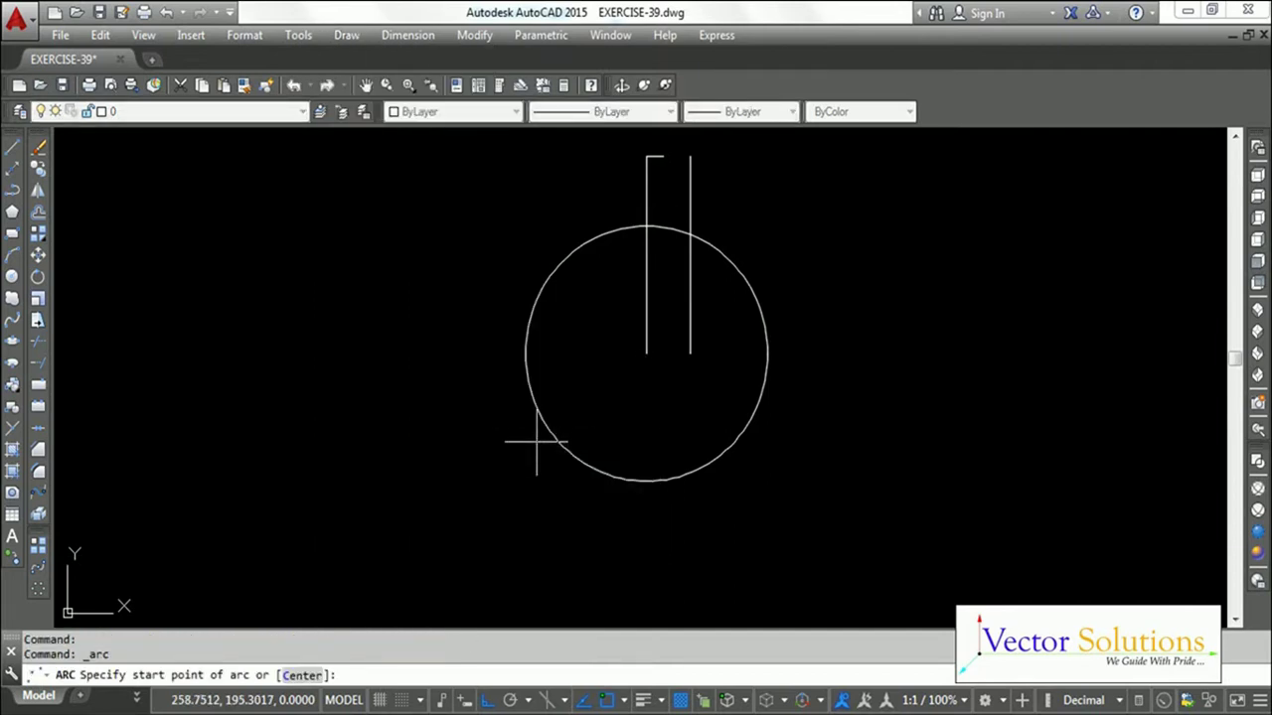
{"action": "left_click", "coordinate": [689, 233]}
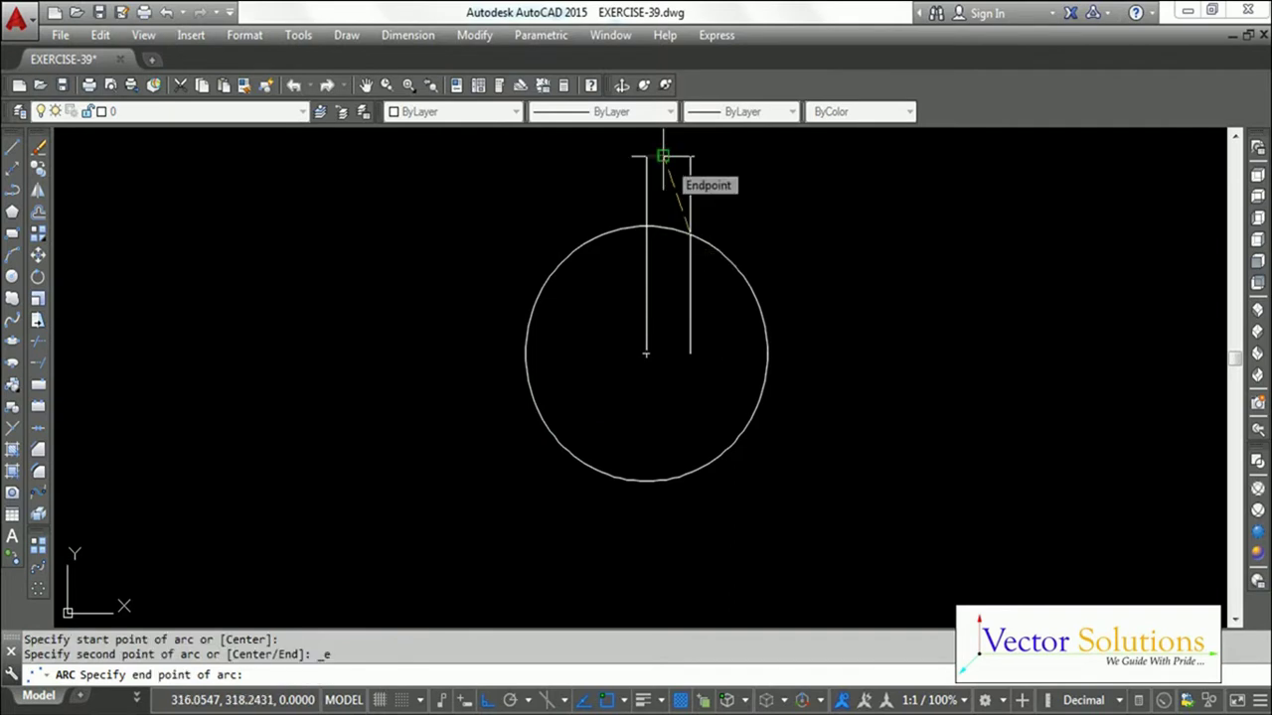
{"action": "left_click", "coordinate": [663, 156]}
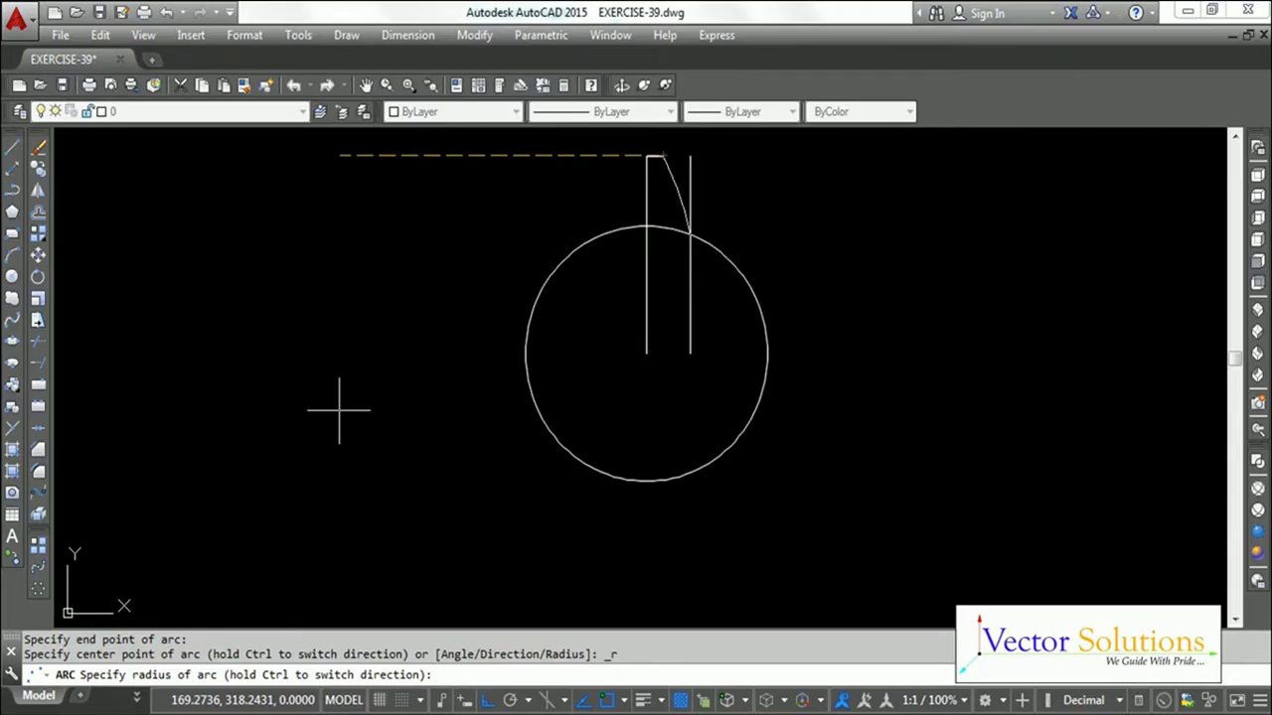
{"action": "type", "text": "65"}
{"action": "key", "text": "Return"}
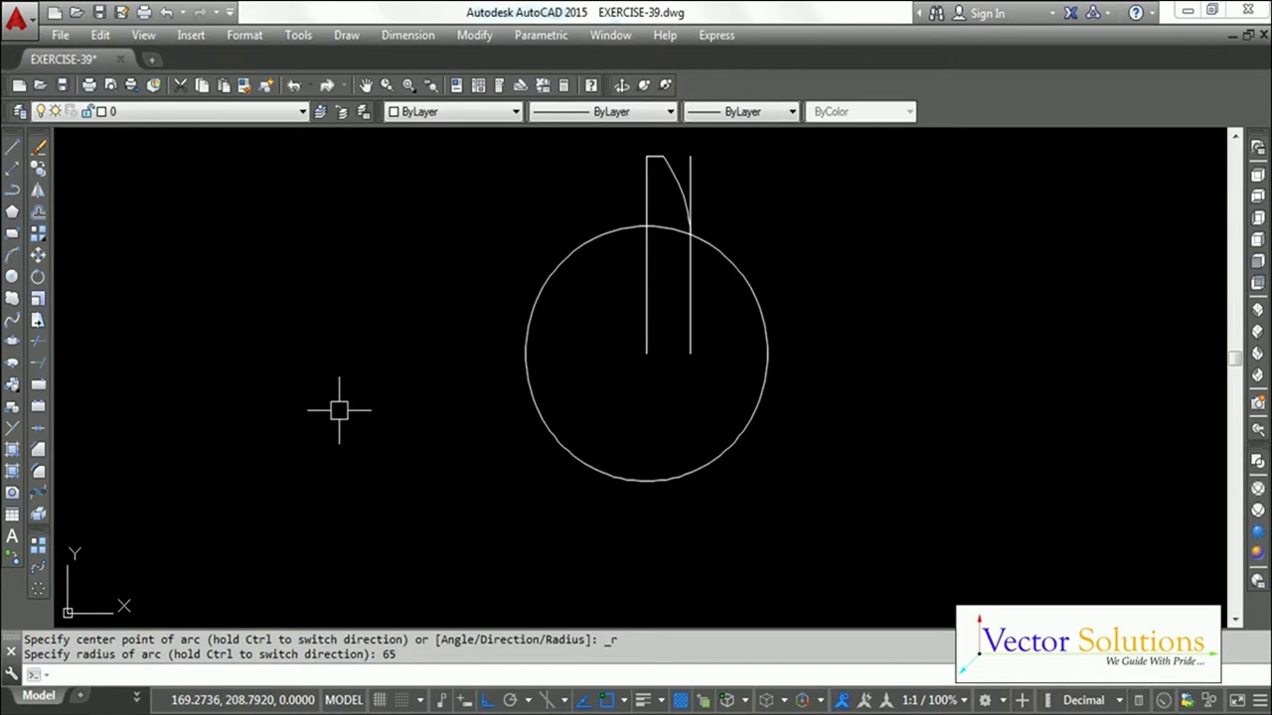
Step: Delete both vertical lines
{"action": "left_click", "coordinate": [648, 289]}
{"action": "left_click", "coordinate": [690, 275]}
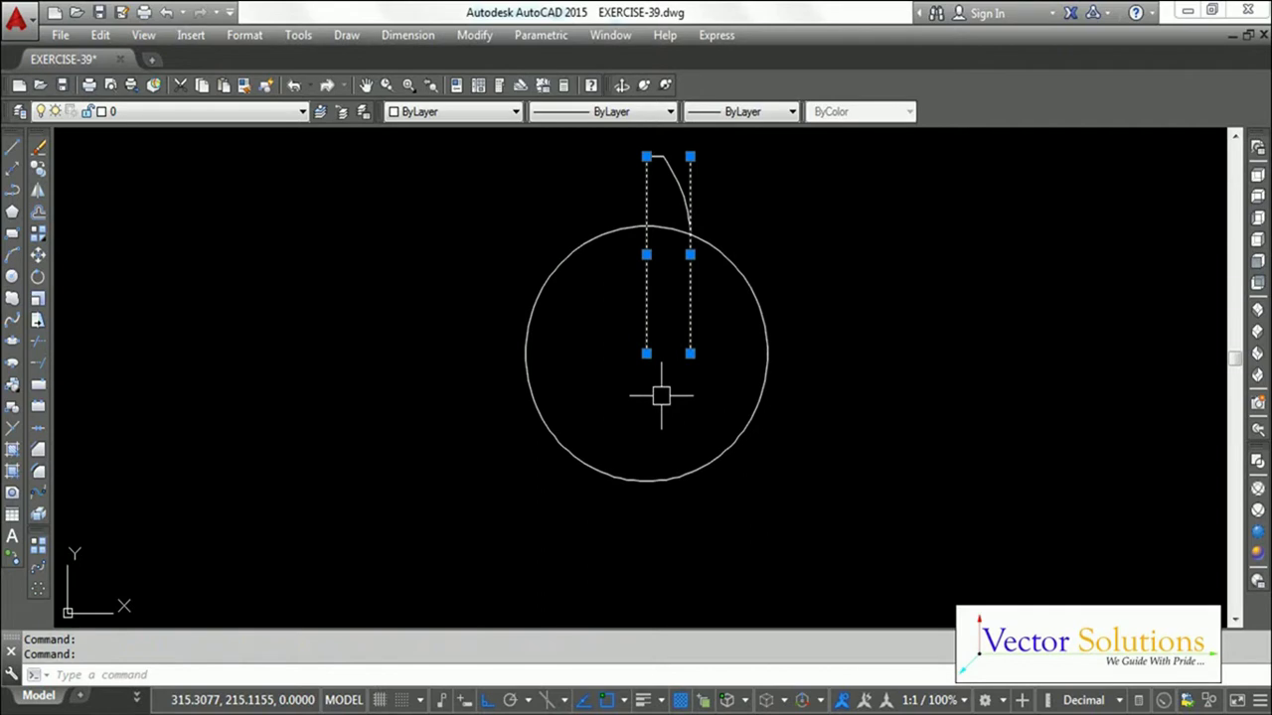
{"action": "key", "text": "Delete"}
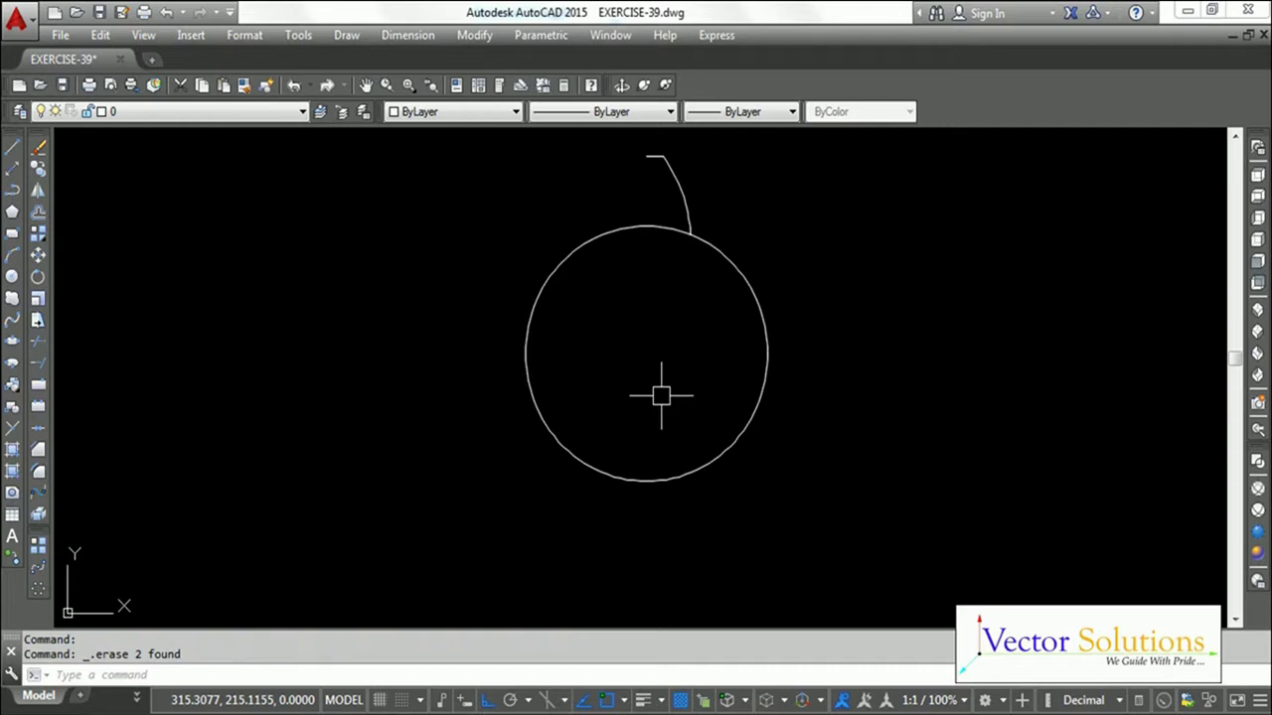
Step: Mirror the arc and short top line across the circle's top-to-bottom quadrant line, keeping the originals
{"action": "type", "text": "MI"}
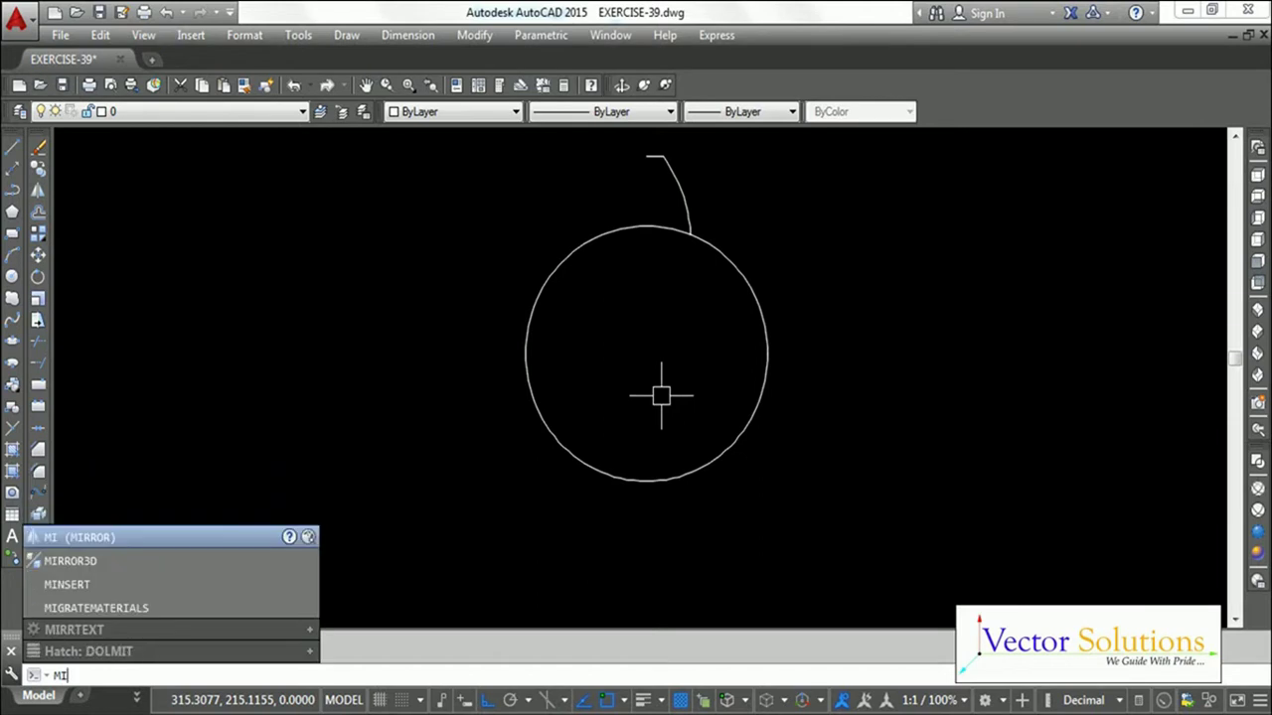
{"action": "key", "text": "Return"}
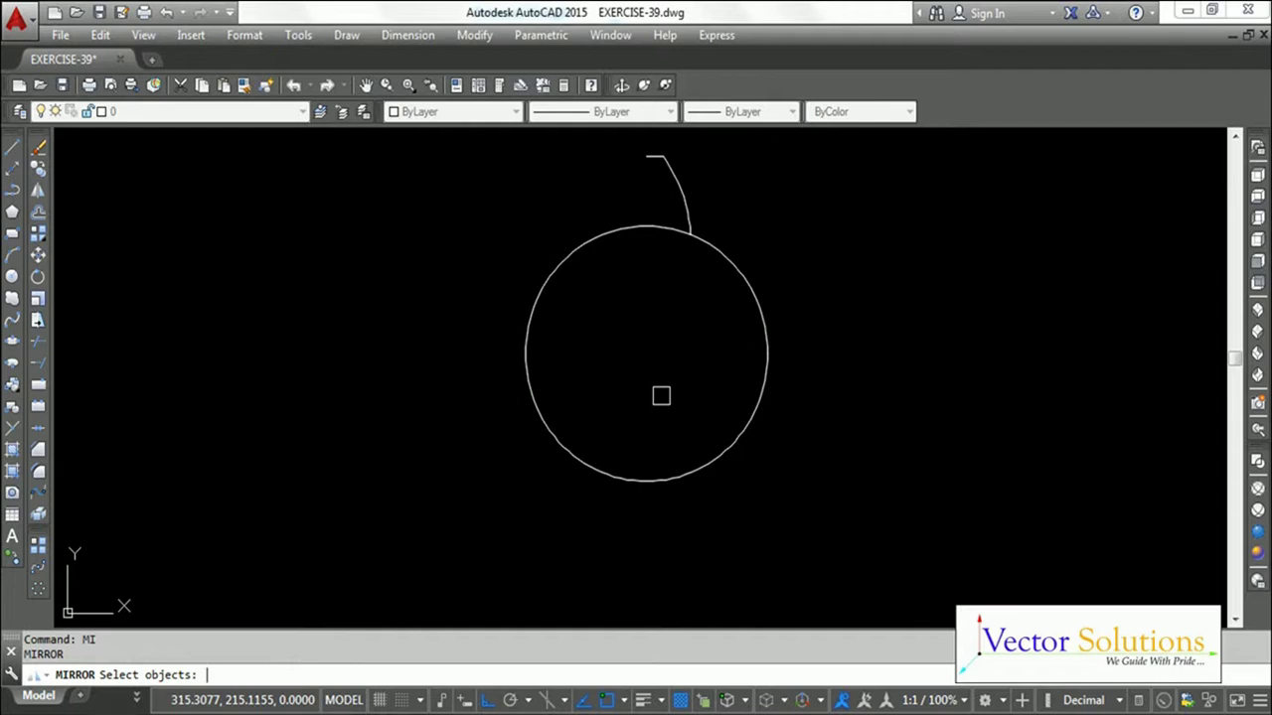
{"action": "left_click", "coordinate": [618, 142]}
{"action": "left_click", "coordinate": [728, 247]}
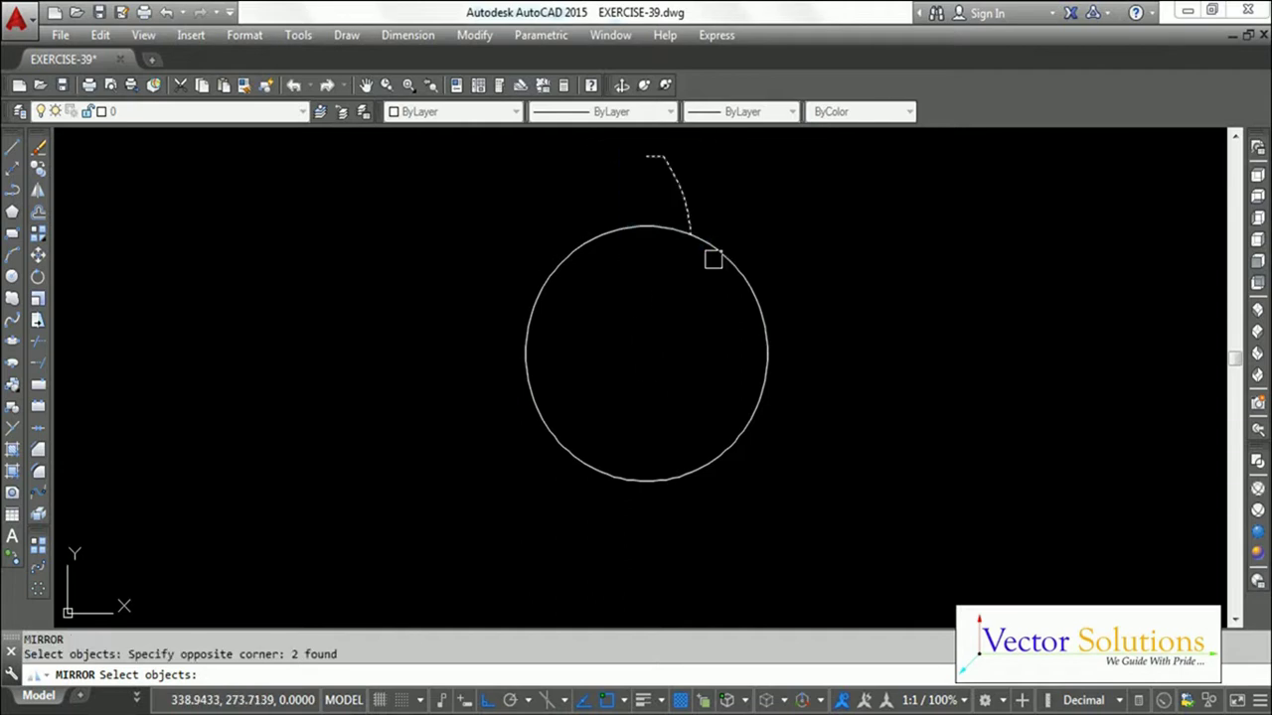
{"action": "key", "text": "Return"}
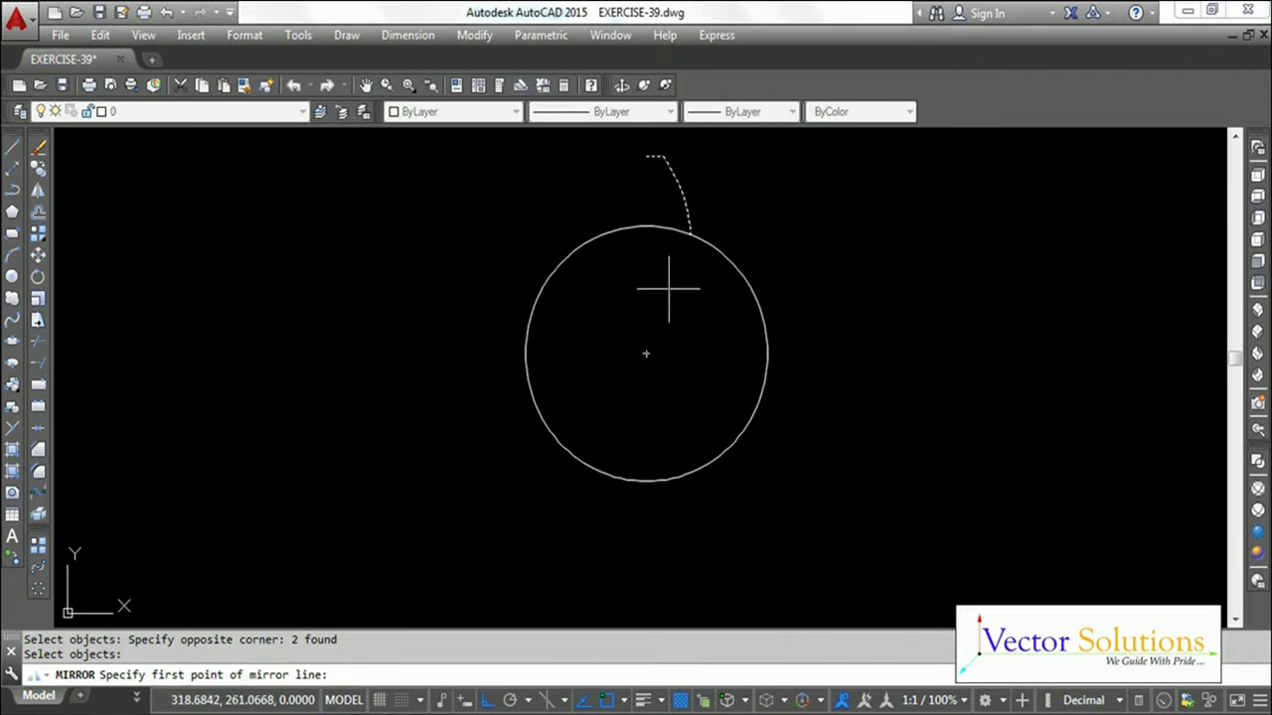
{"action": "left_click", "coordinate": [646, 227]}
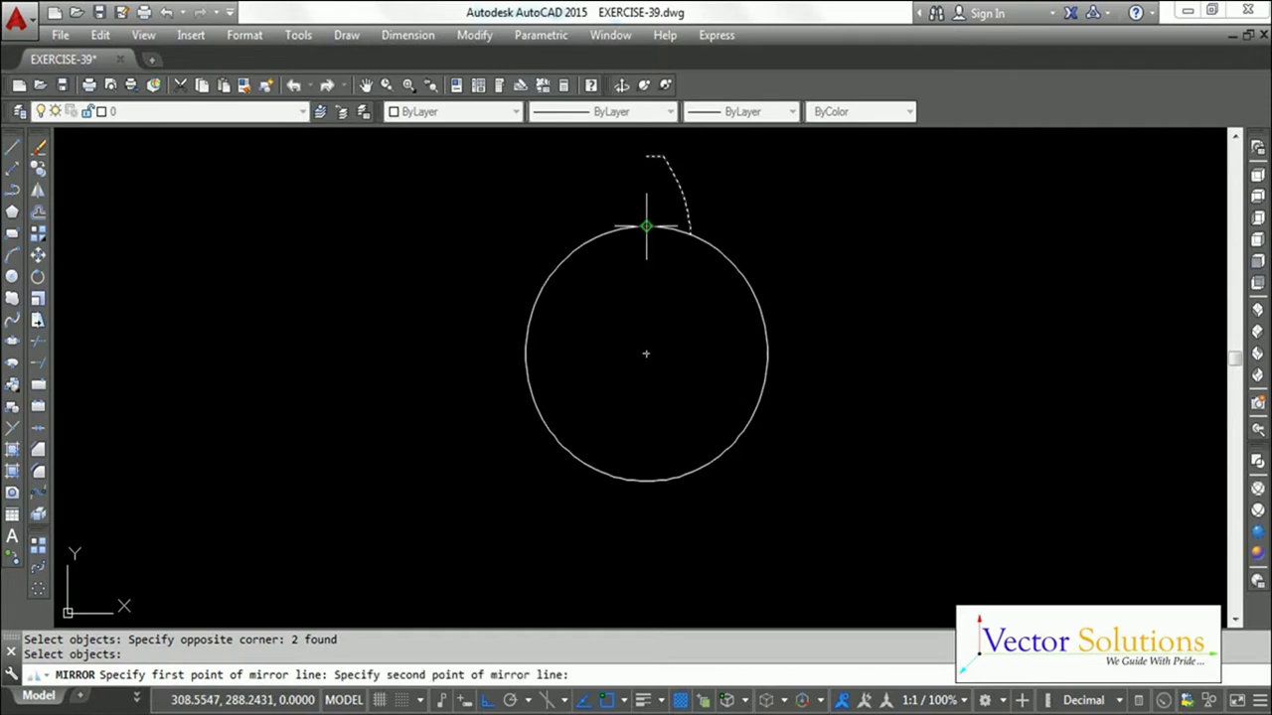
{"action": "left_click", "coordinate": [645, 481]}
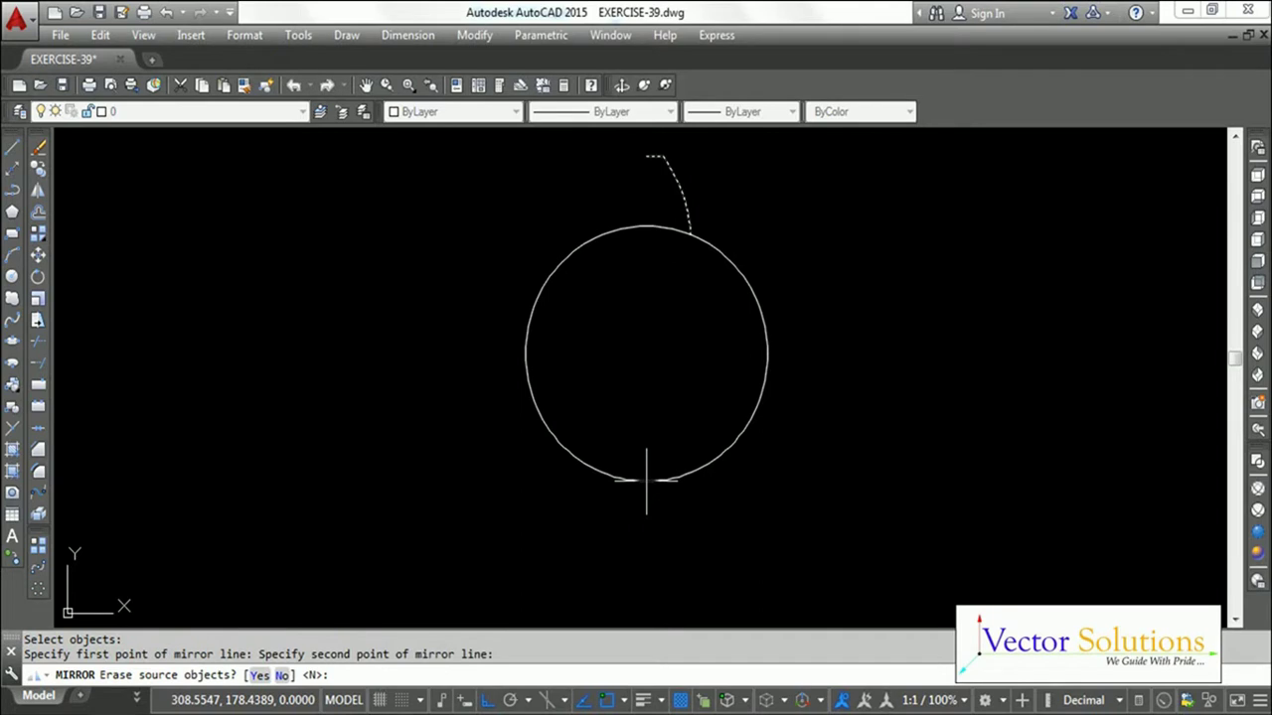
{"action": "key", "text": "Return"}
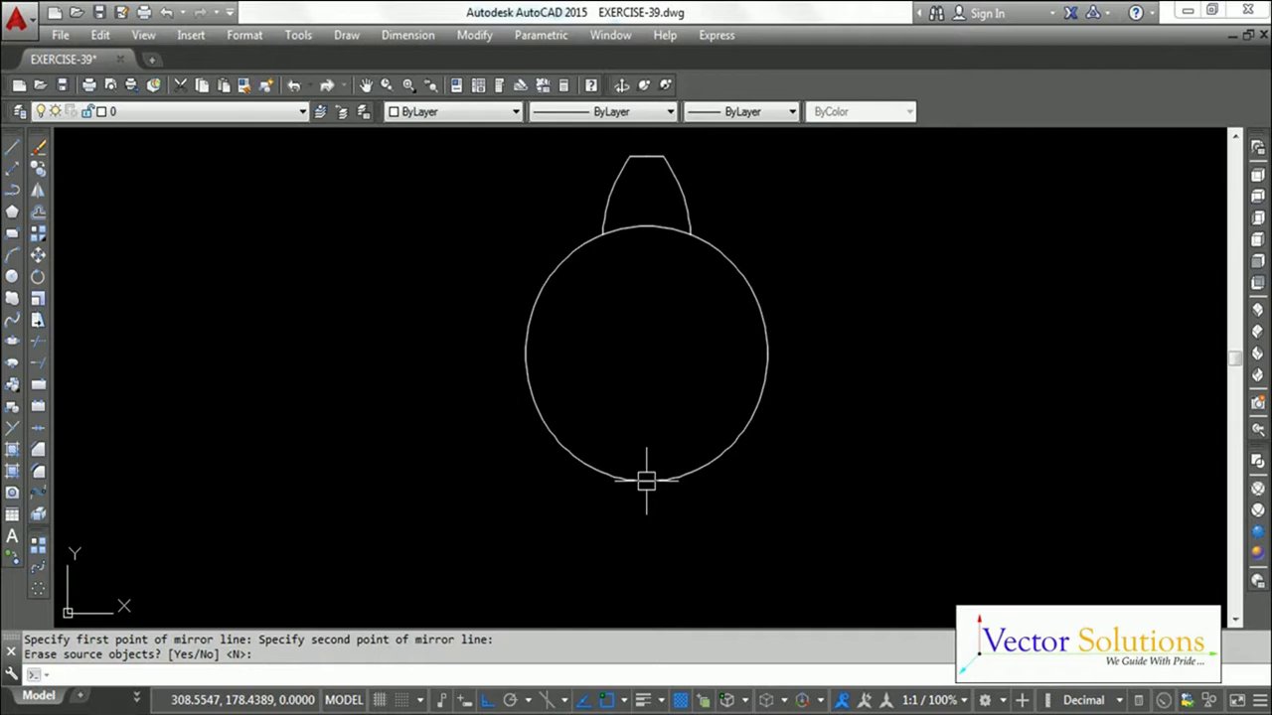
{"action": "key", "text": "Return"}
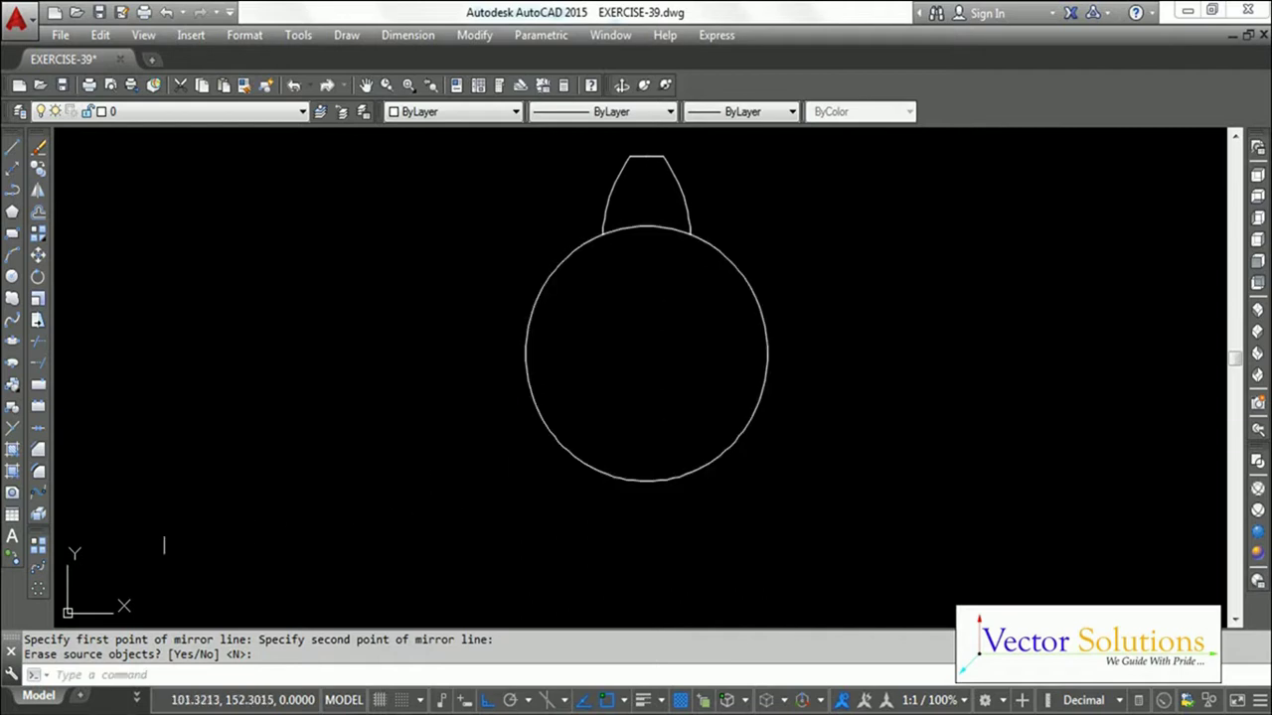
Step: Polar-array the tooth outline into 6 items around the circle's centre
{"action": "left_click", "coordinate": [39, 594]}
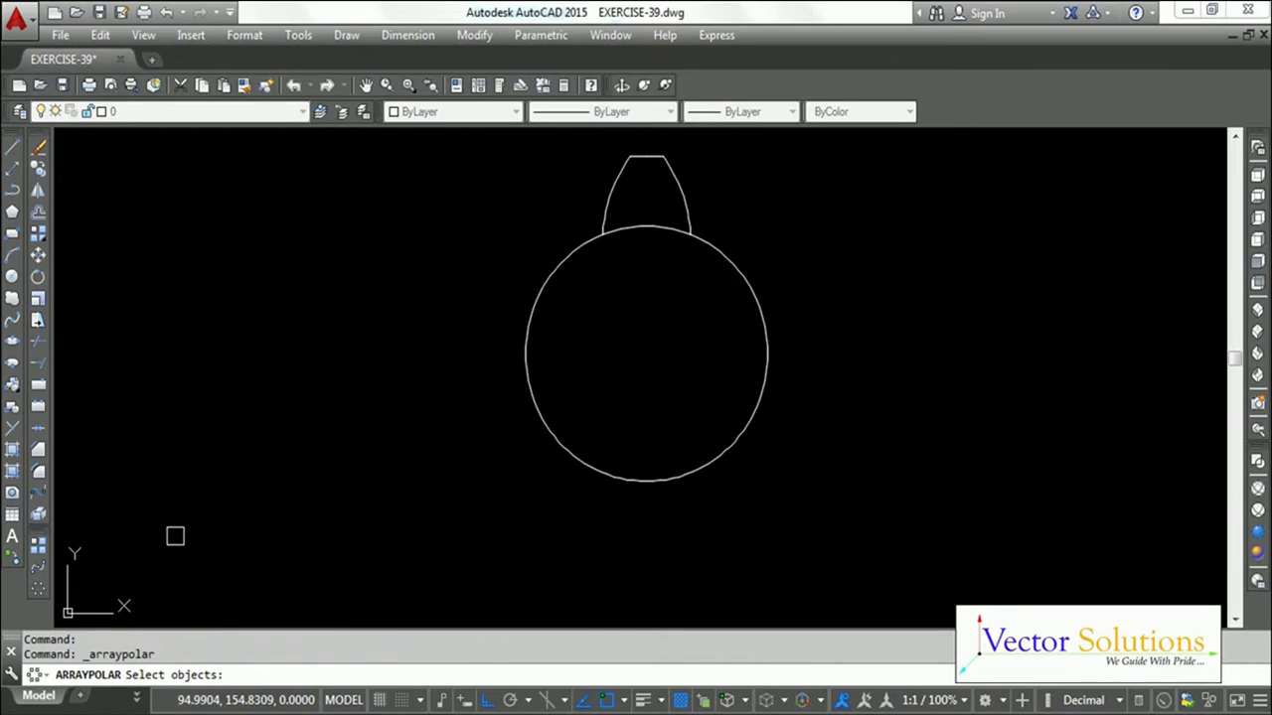
{"action": "left_click", "coordinate": [574, 137]}
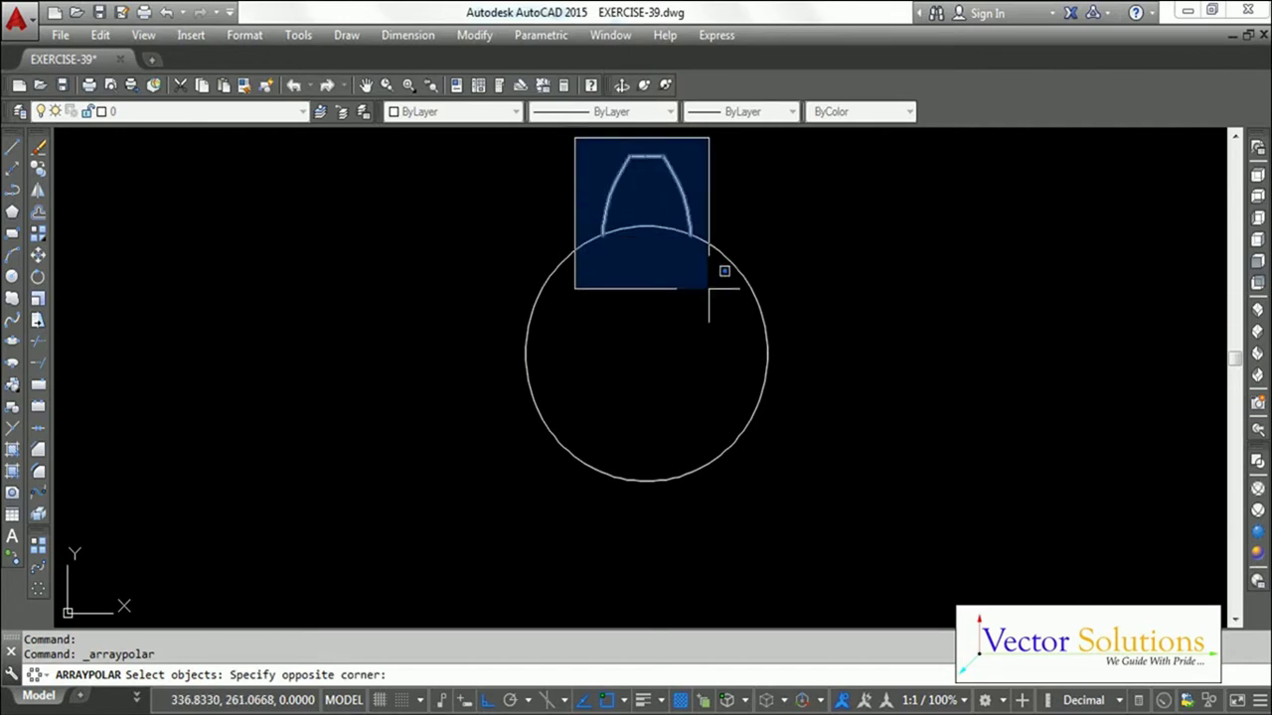
{"action": "left_click", "coordinate": [709, 289]}
{"action": "key", "text": "Return"}
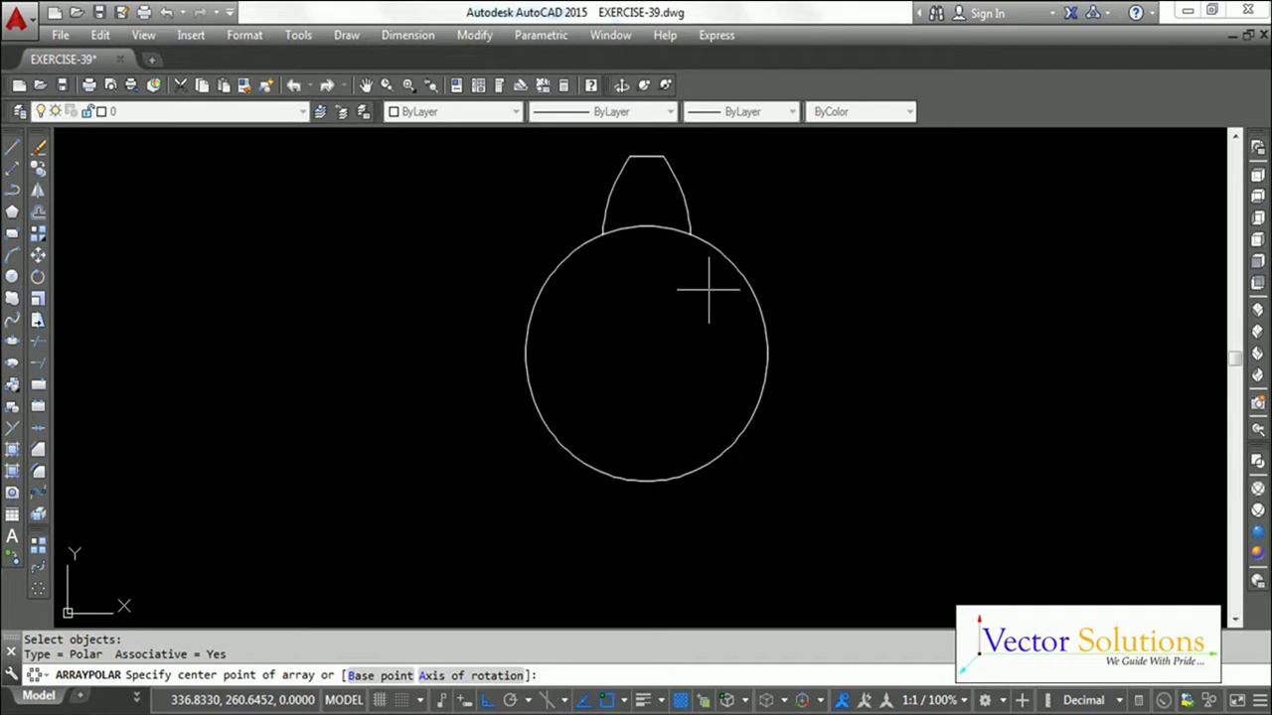
{"action": "left_click", "coordinate": [646, 353]}
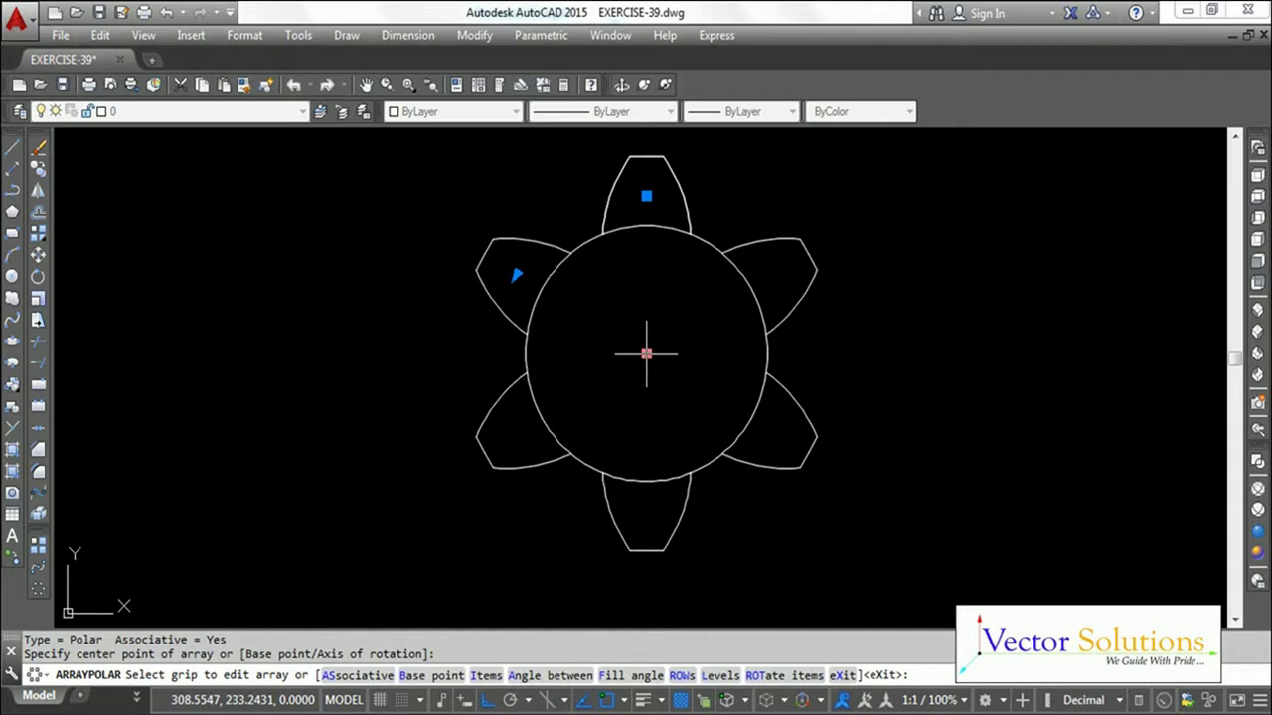
{"action": "type", "text": "I"}
{"action": "key", "text": "Return"}
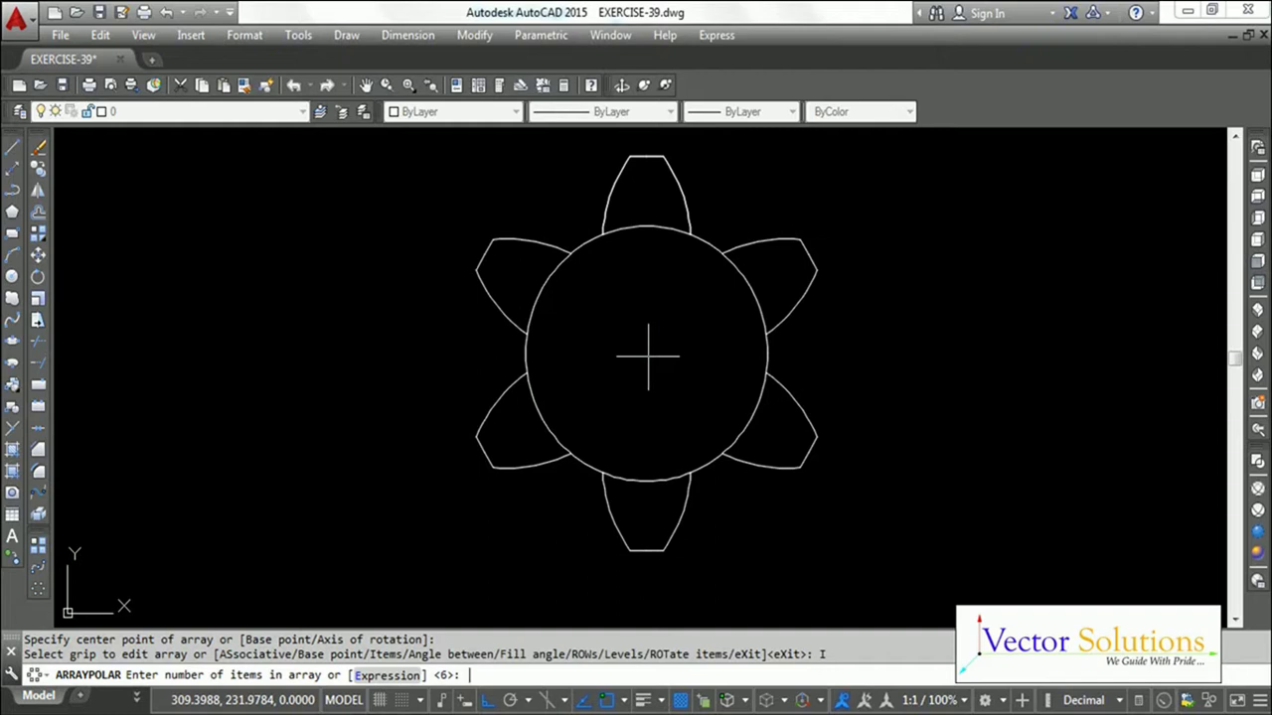
{"action": "type", "text": "6"}
{"action": "key", "text": "Return"}
{"action": "key", "text": "Return"}
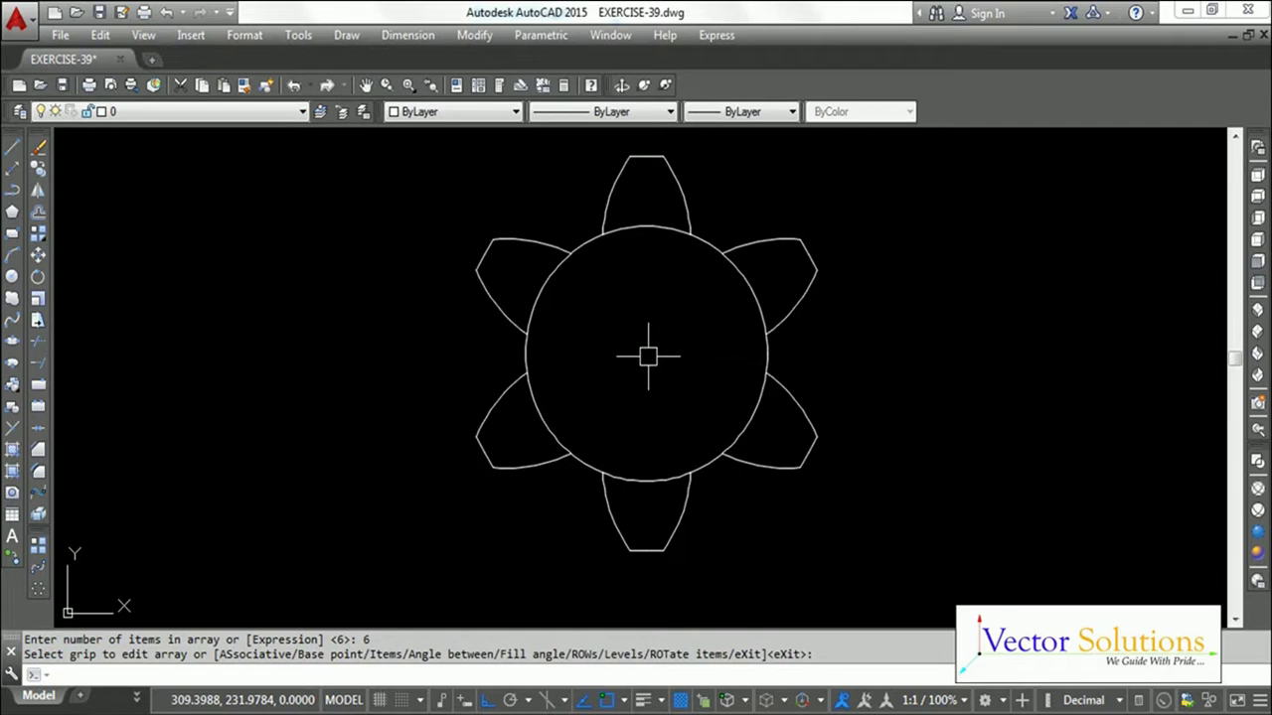
Step: Explode the tooth array into separate arcs and lines
{"action": "type", "text": "x"}
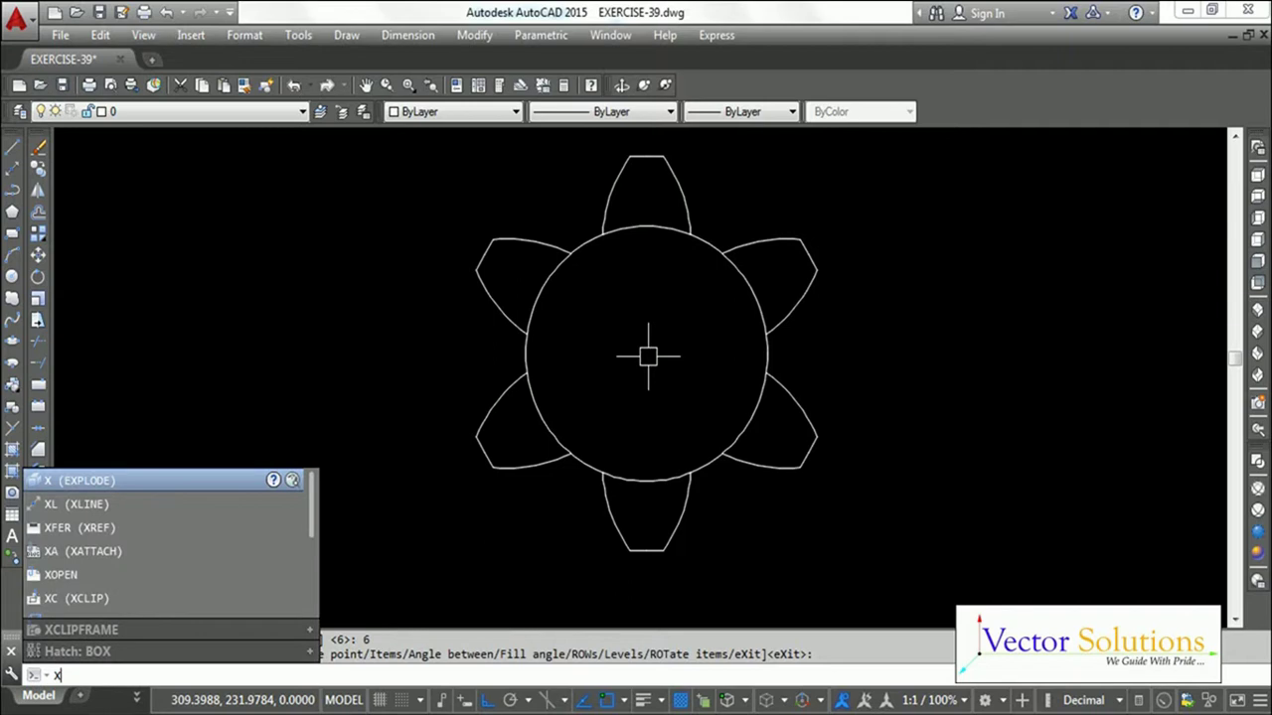
{"action": "key", "text": "Return"}
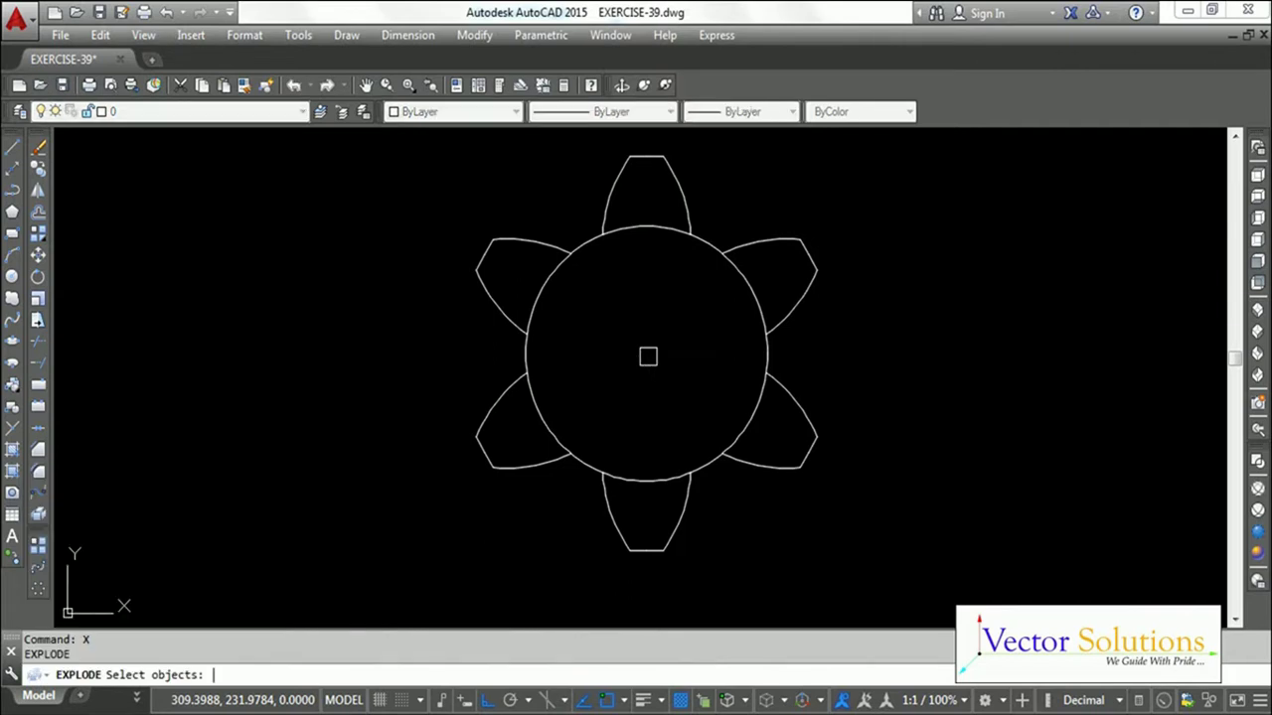
{"action": "left_click", "coordinate": [531, 461]}
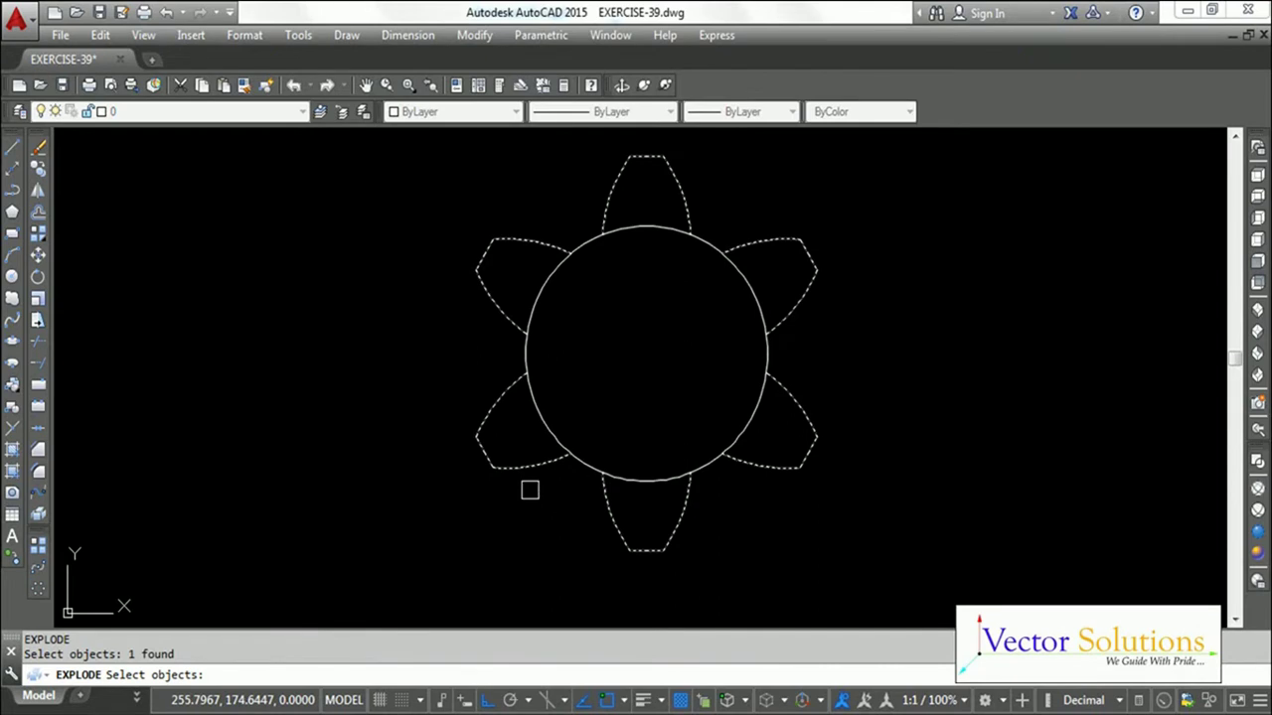
{"action": "key", "text": "Return"}
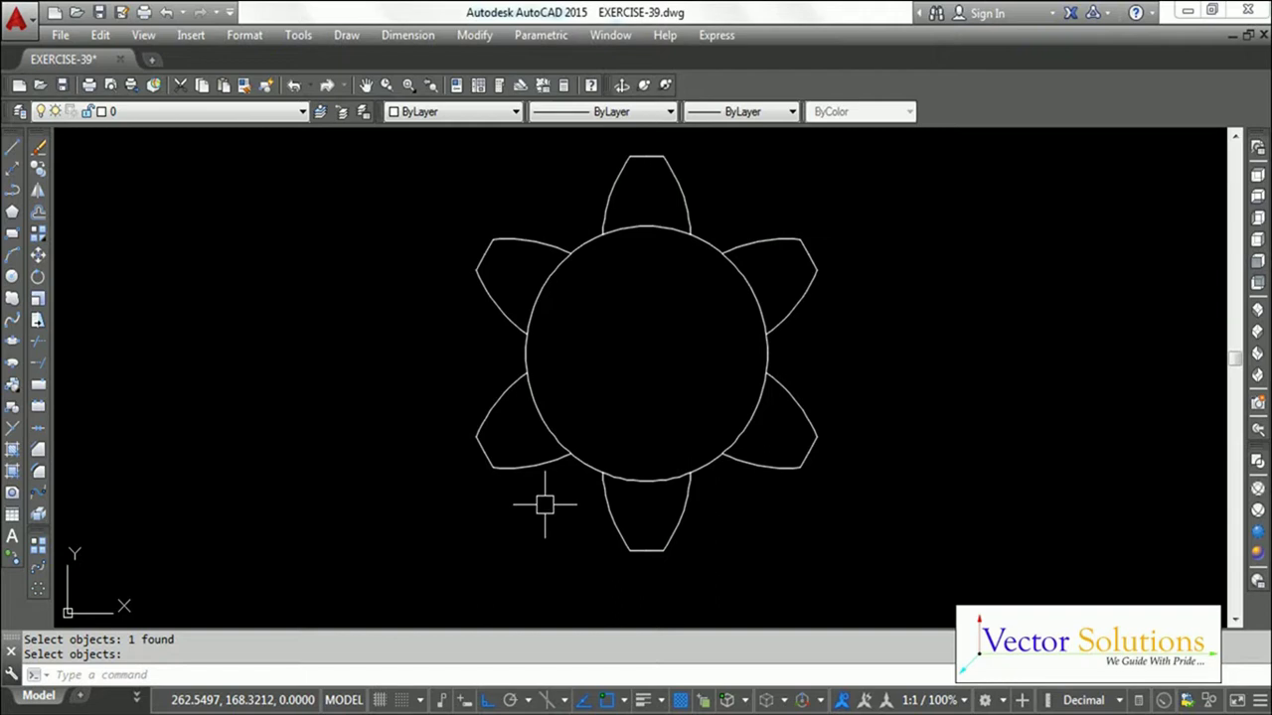
Step: Trim the circle arc inside each of the six teeth
{"action": "type", "text": "TR"}
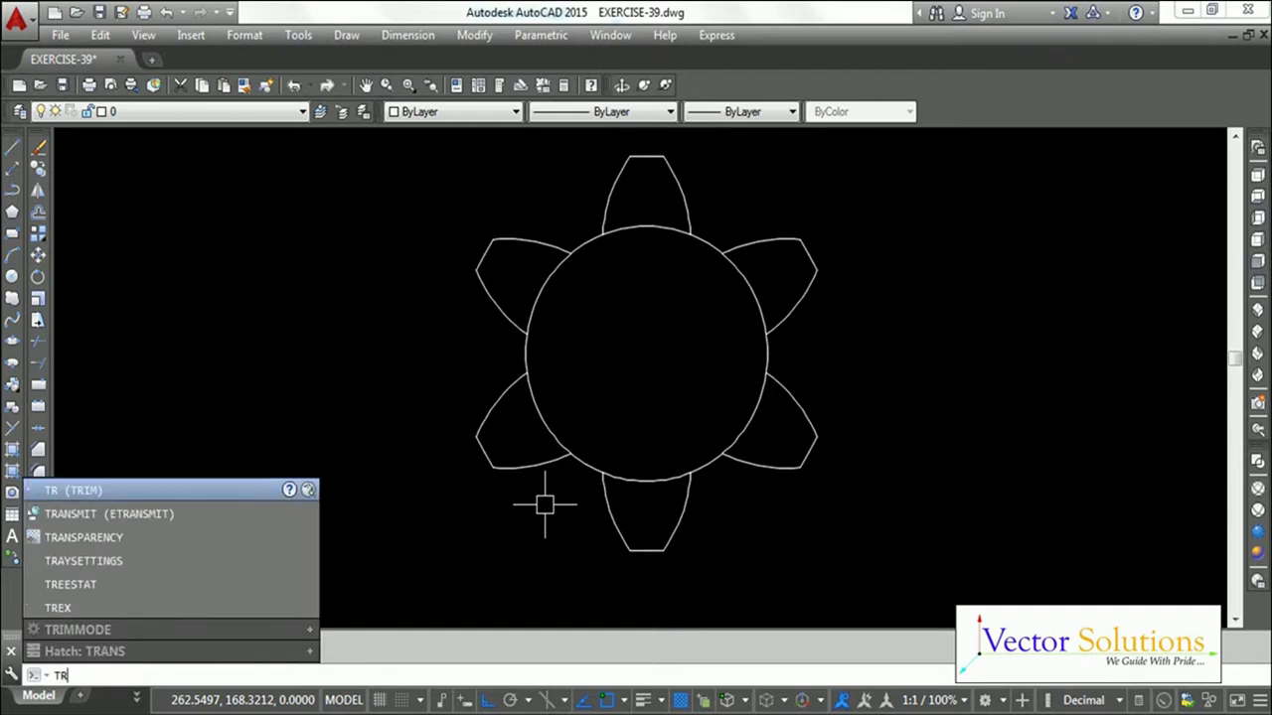
{"action": "key", "text": "Return"}
{"action": "key", "text": "Return"}
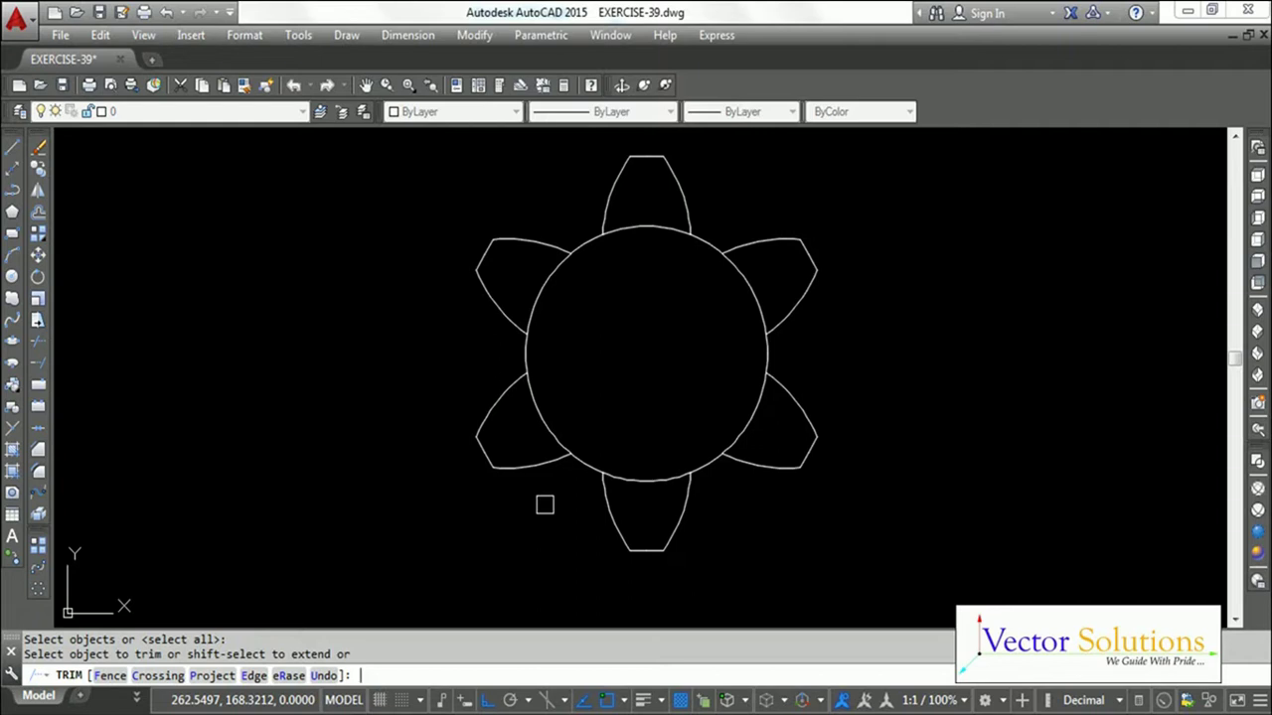
{"action": "left_click", "coordinate": [613, 485]}
{"action": "left_click", "coordinate": [741, 425]}
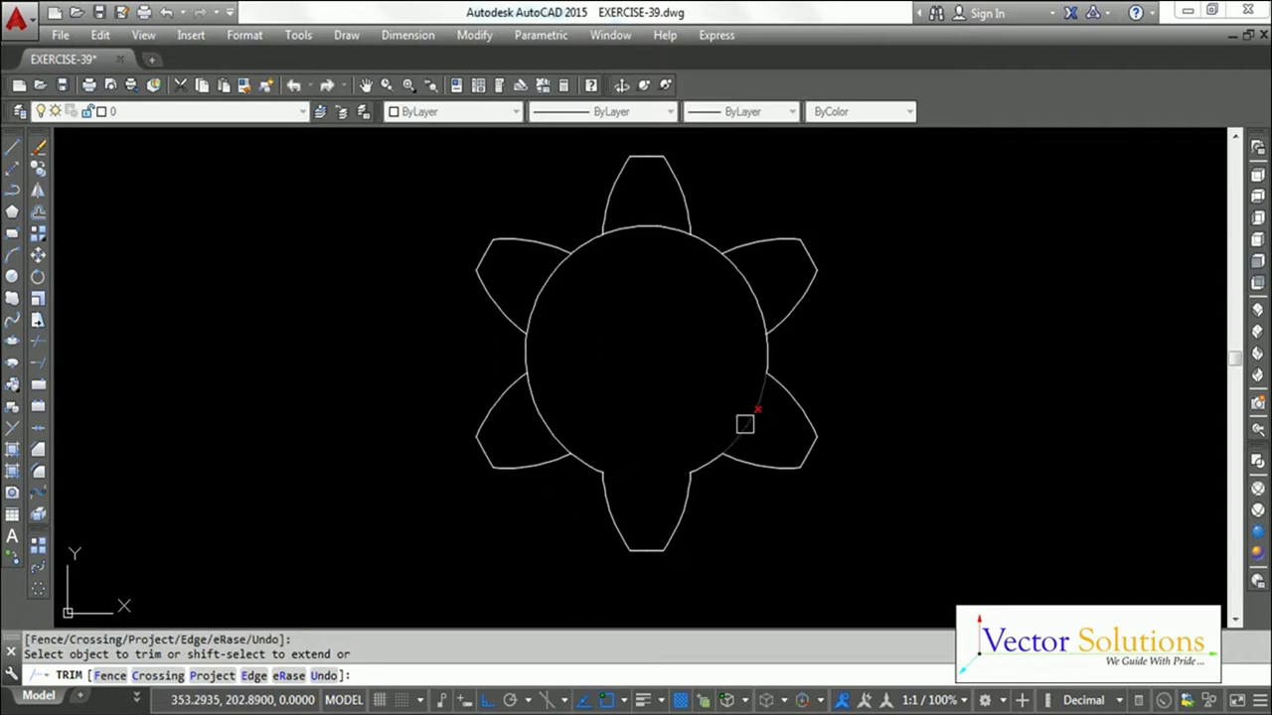
{"action": "left_click", "coordinate": [755, 296]}
{"action": "left_click", "coordinate": [644, 228]}
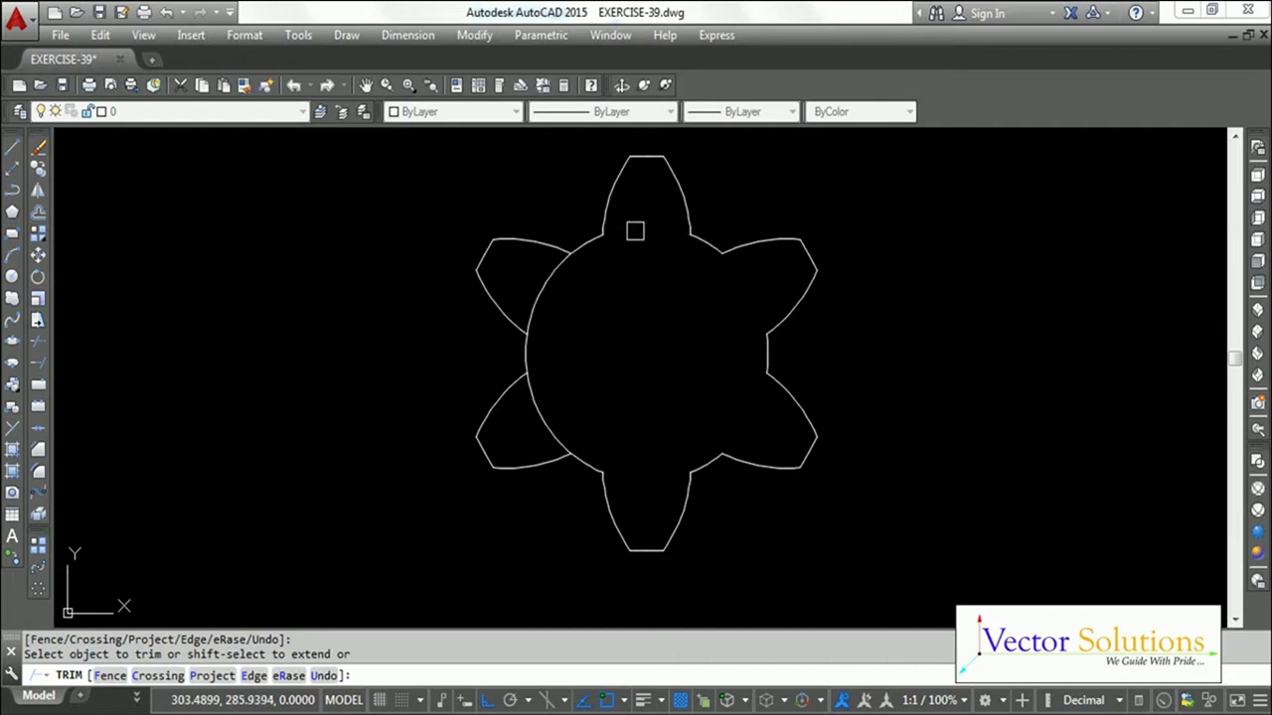
{"action": "left_click", "coordinate": [552, 280]}
{"action": "left_click", "coordinate": [552, 424]}
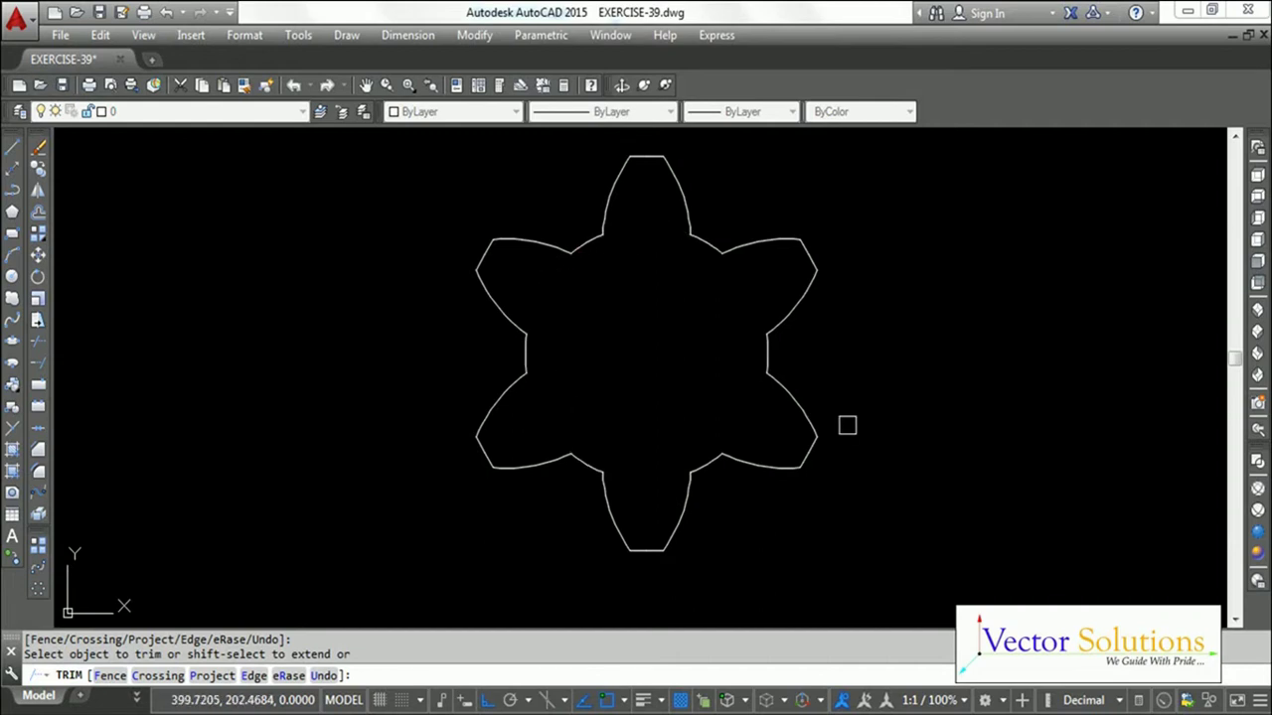
{"action": "key", "text": "Return"}
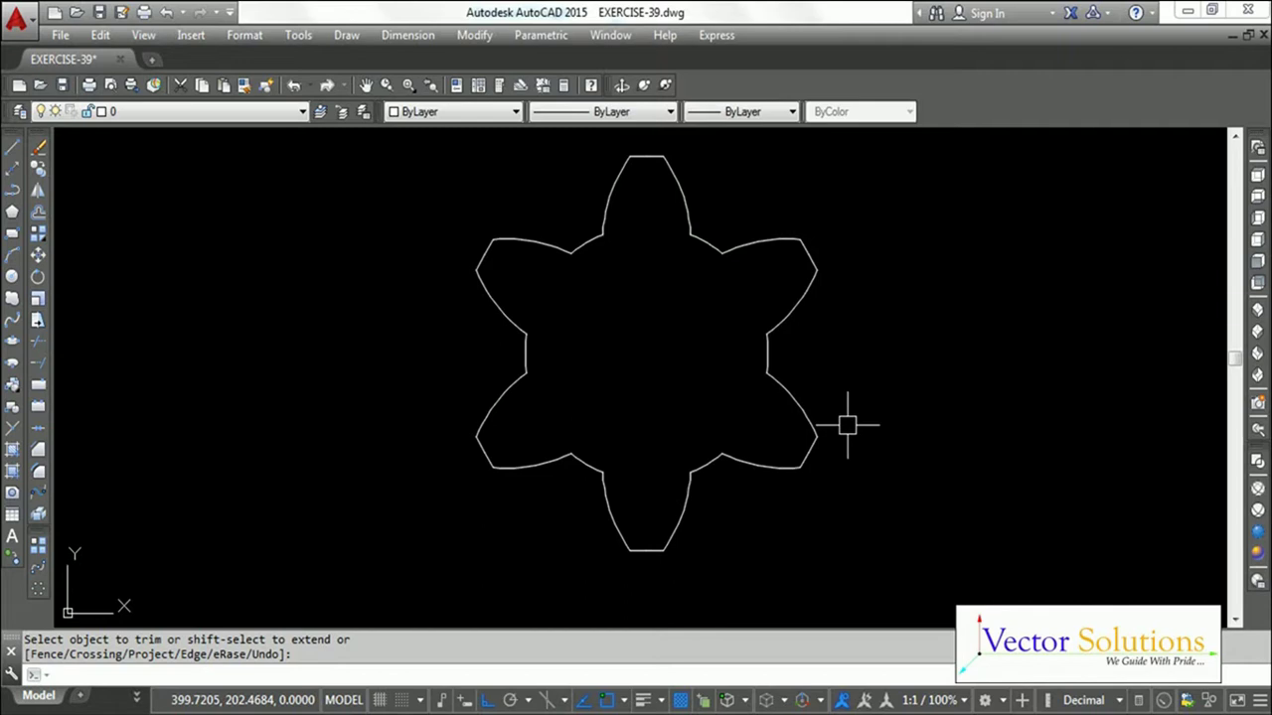
Step: Create block GEAR-CROSS-SECTION from the 30 outline objects with its base point at the gear centre
{"action": "type", "text": "B"}
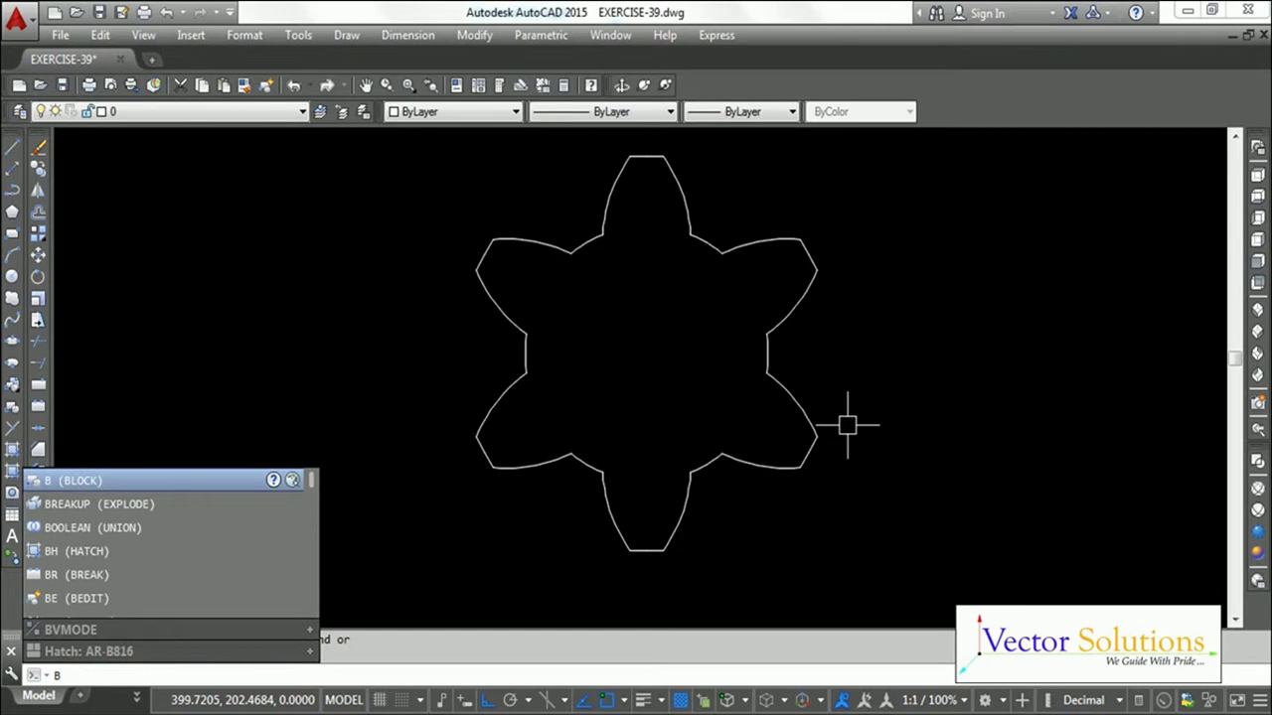
{"action": "key", "text": "Return"}
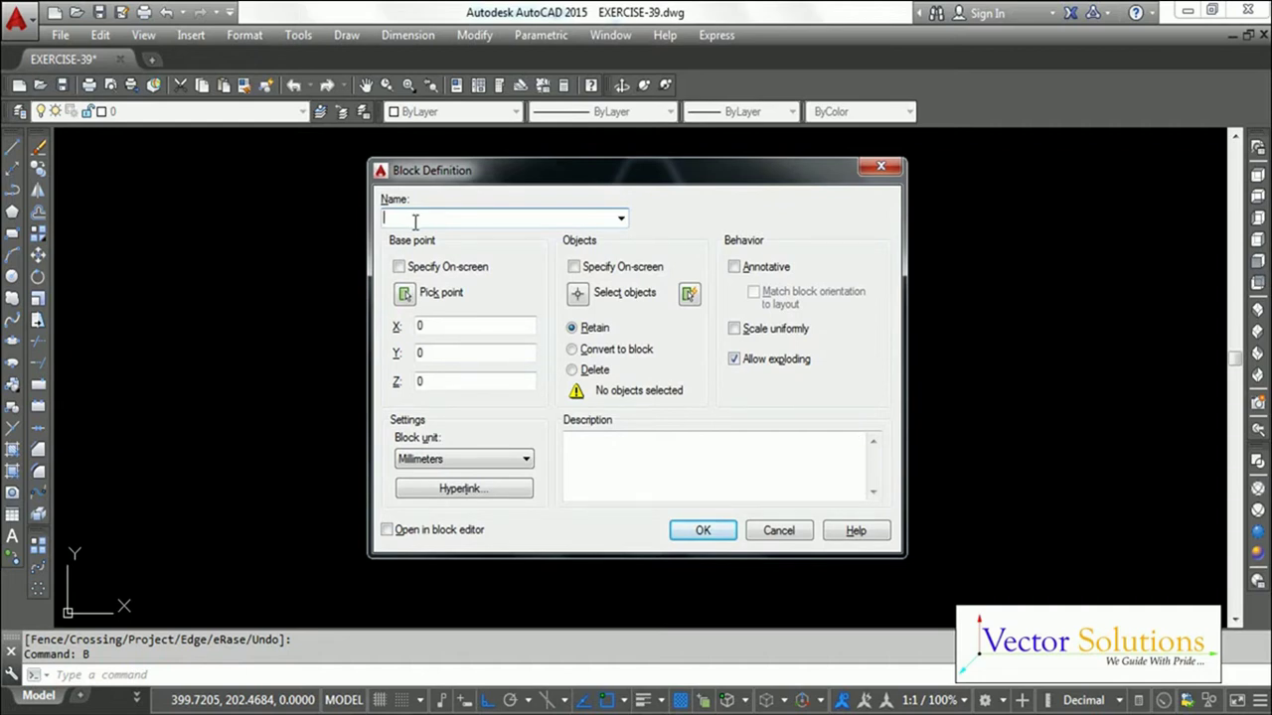
{"action": "type", "text": "GEAR-CROSS-SECTION"}
{"action": "left_click", "coordinate": [405, 292]}
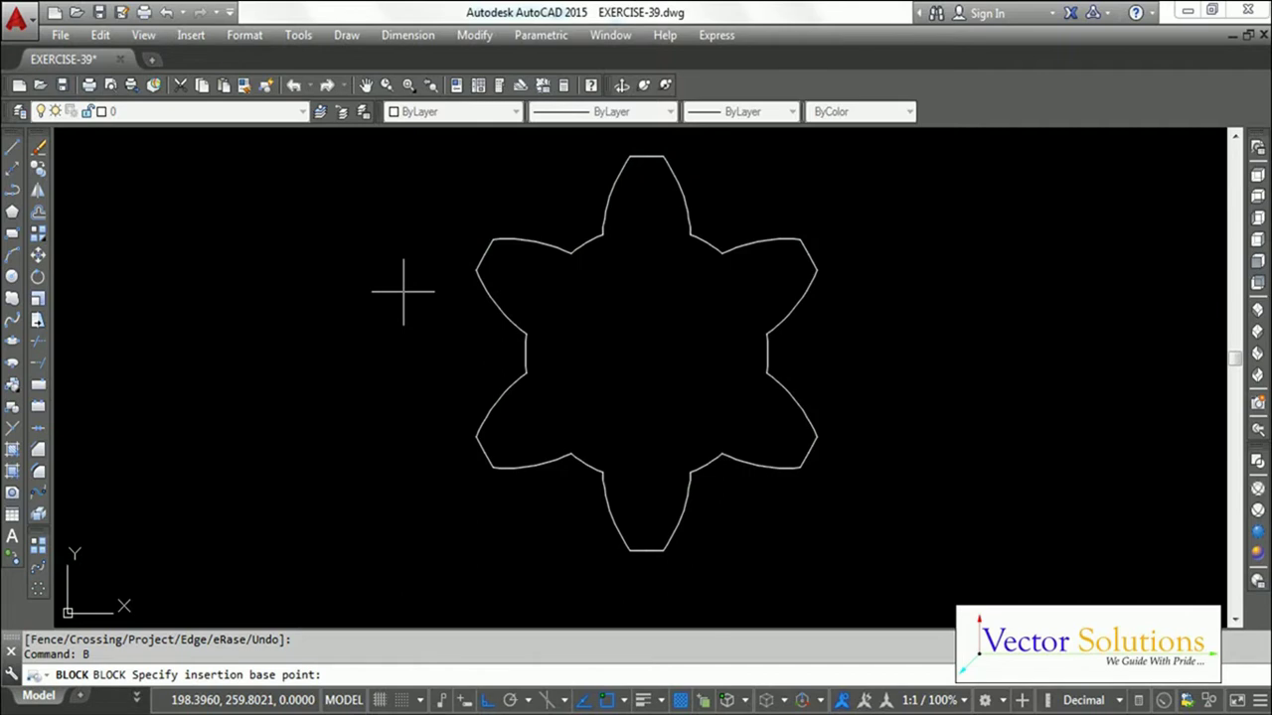
{"action": "left_click", "coordinate": [648, 355]}
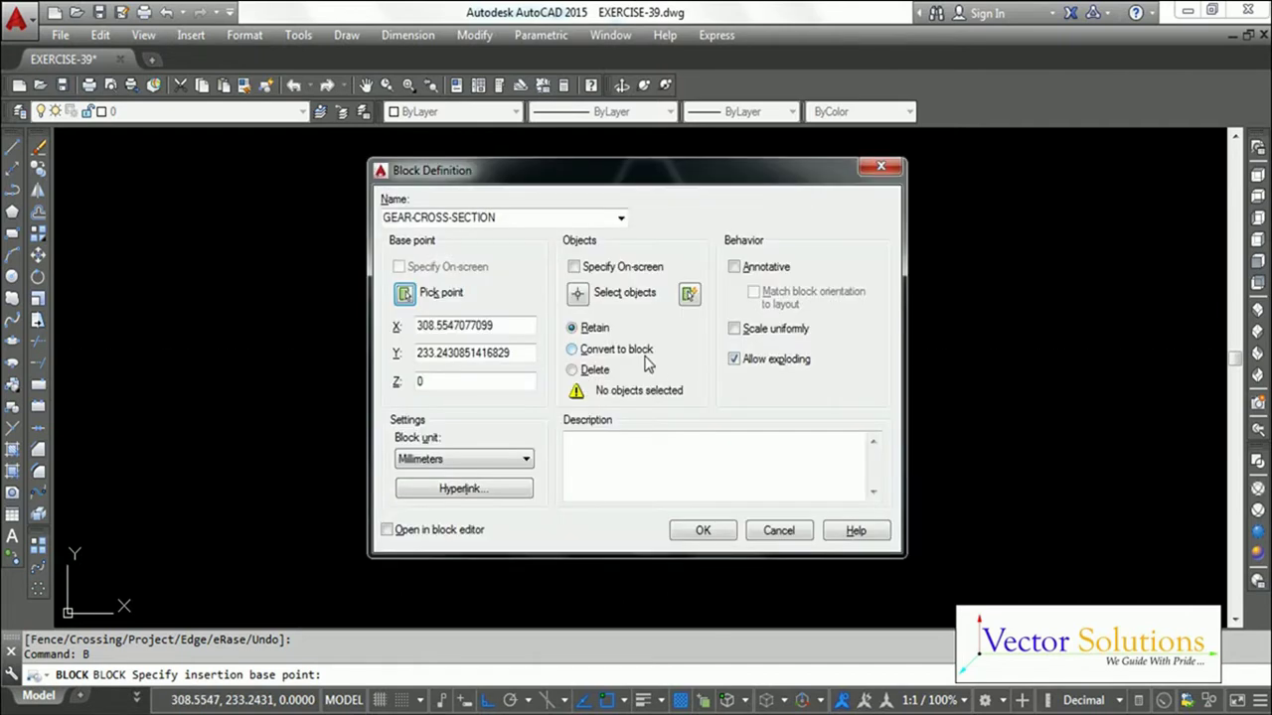
{"action": "left_click", "coordinate": [582, 295]}
{"action": "left_click", "coordinate": [908, 598]}
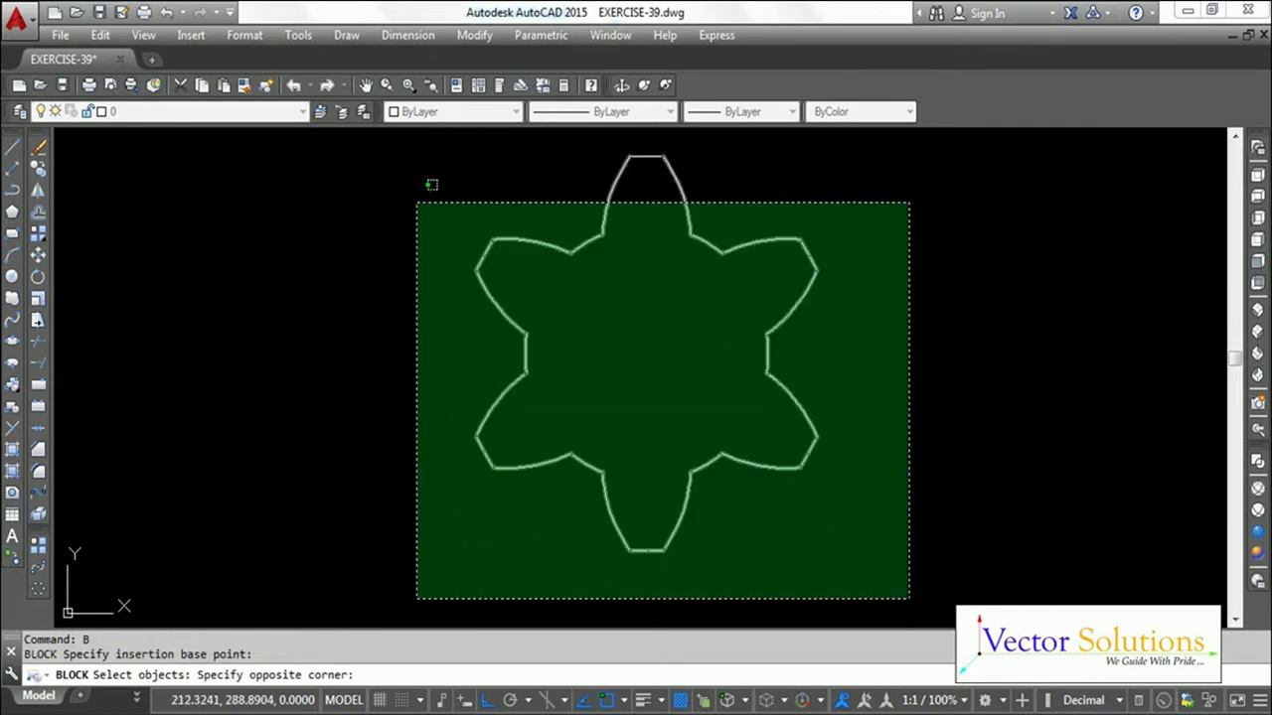
{"action": "left_click", "coordinate": [380, 141]}
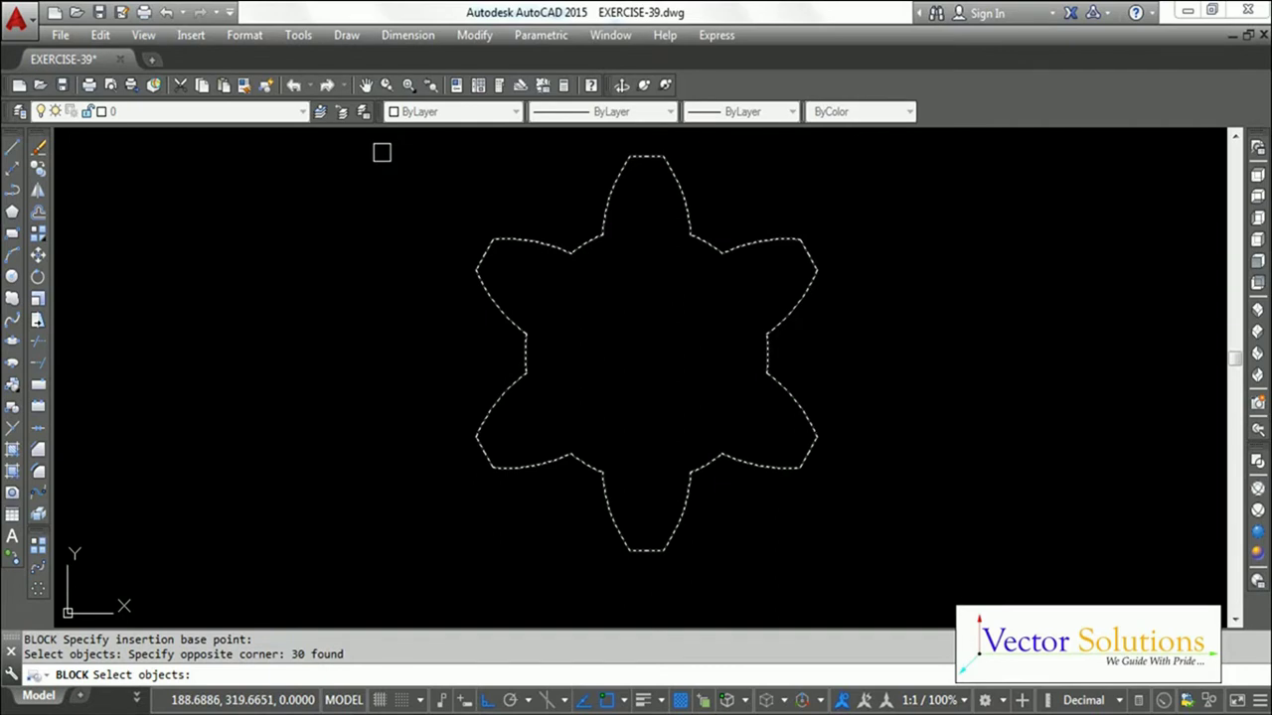
{"action": "key", "text": "Return"}
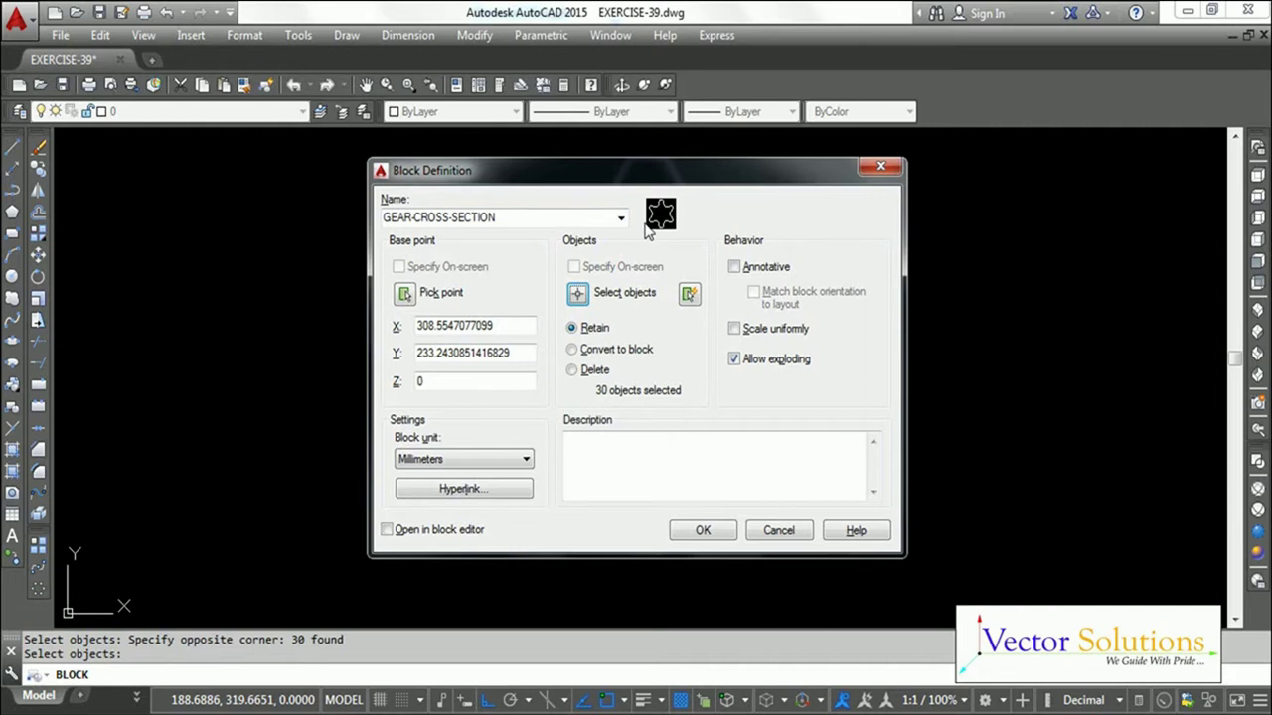
{"action": "left_click", "coordinate": [702, 531]}
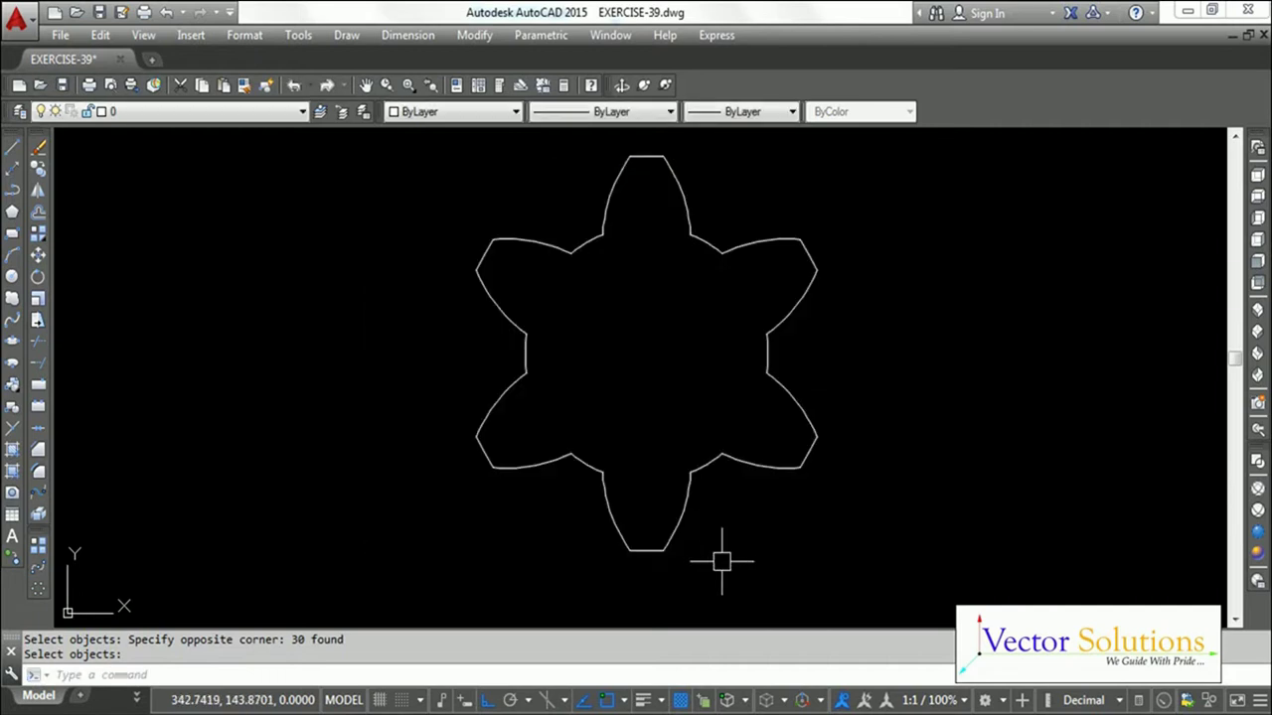
Step: Erase the original gear outline from the drawing
{"action": "left_click", "coordinate": [881, 596]}
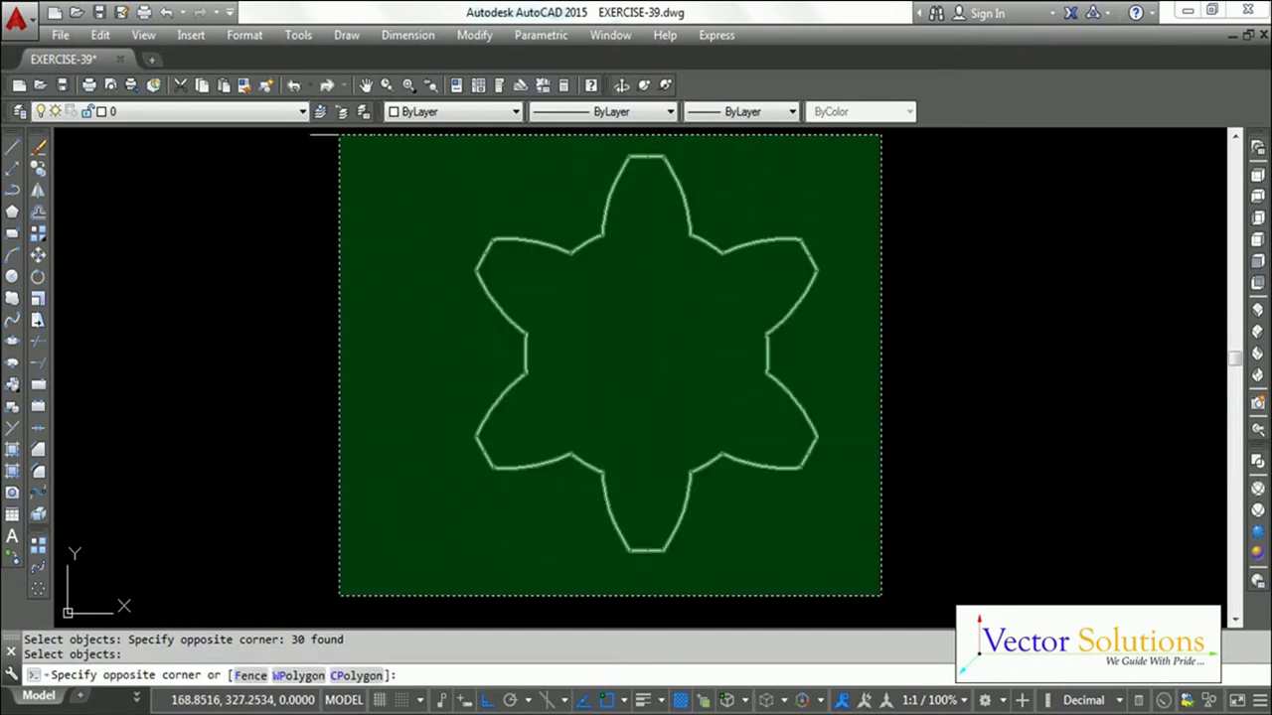
{"action": "left_click", "coordinate": [367, 139]}
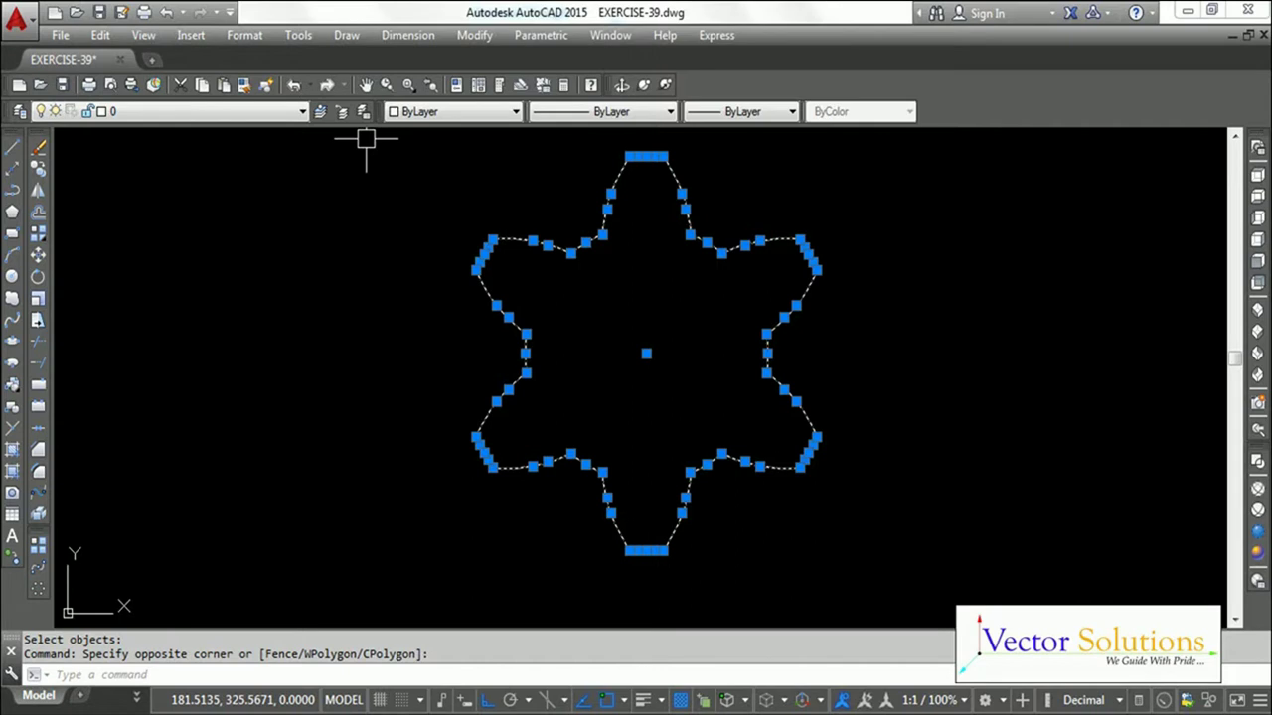
{"action": "key", "text": "Delete"}
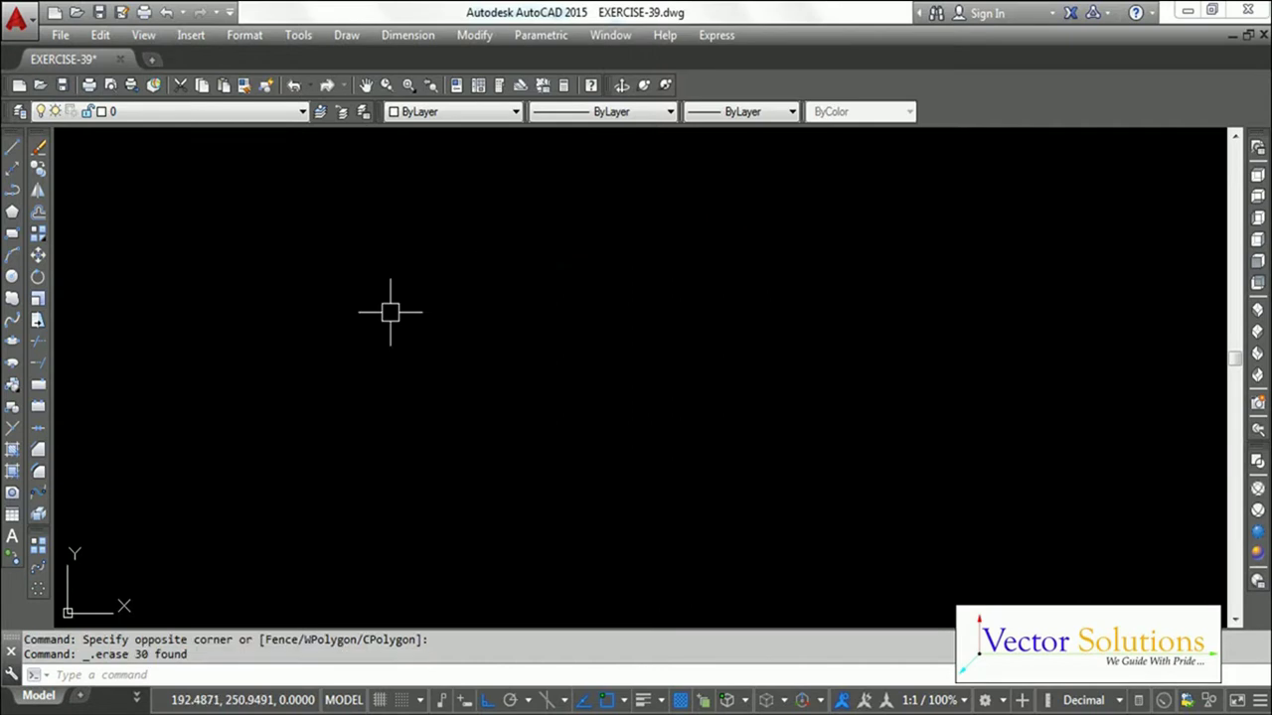
Step: Draw a horizontal line as two collinear segments of 45 and 50 units
{"action": "type", "text": "L"}
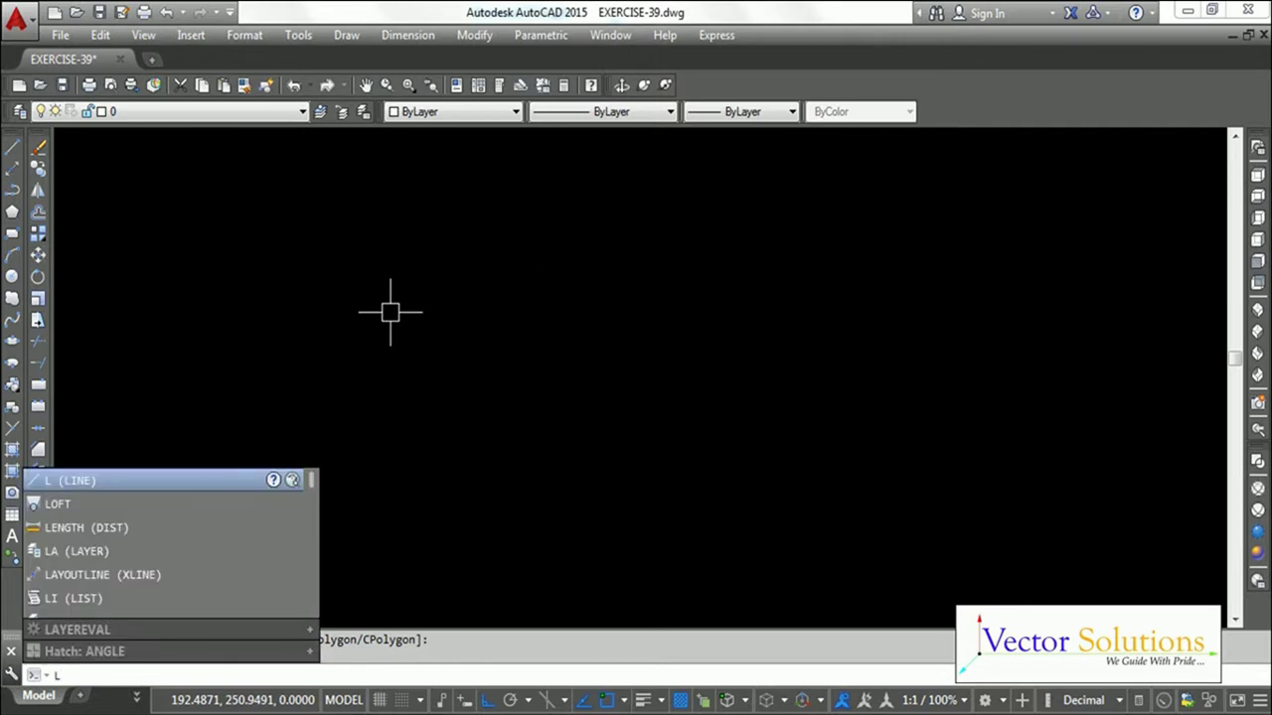
{"action": "key", "text": "Return"}
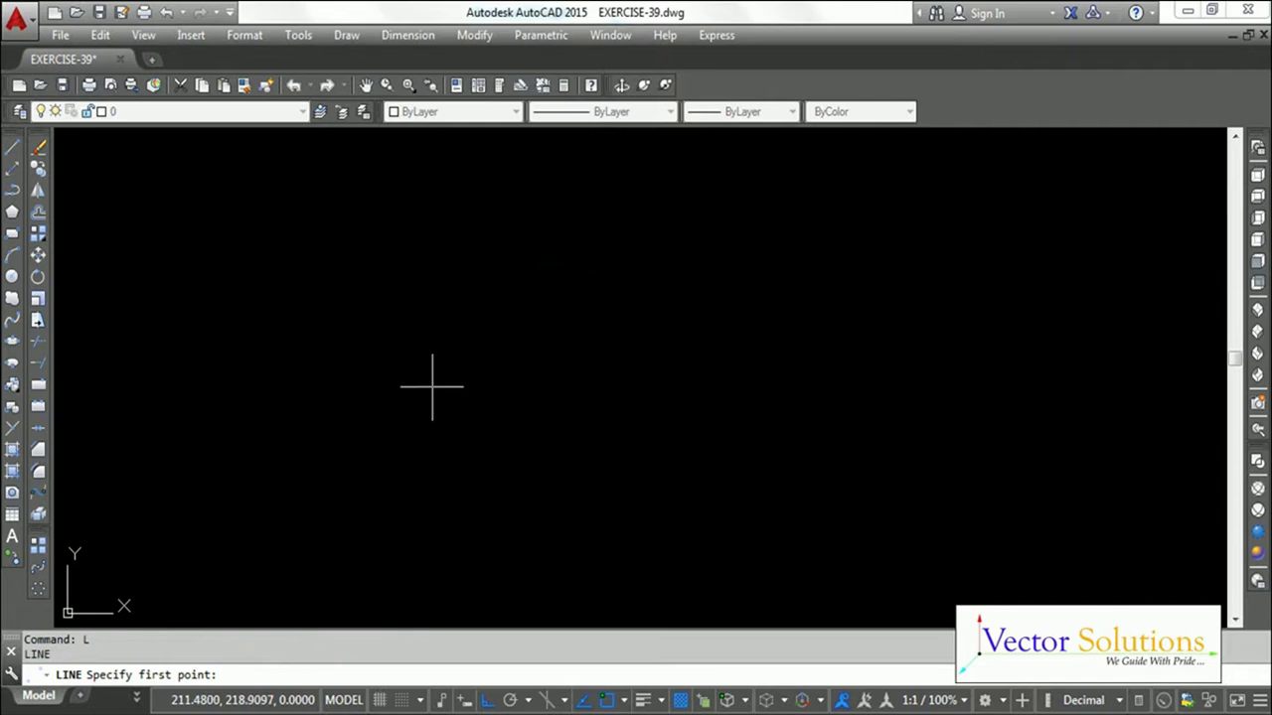
{"action": "left_click", "coordinate": [432, 386]}
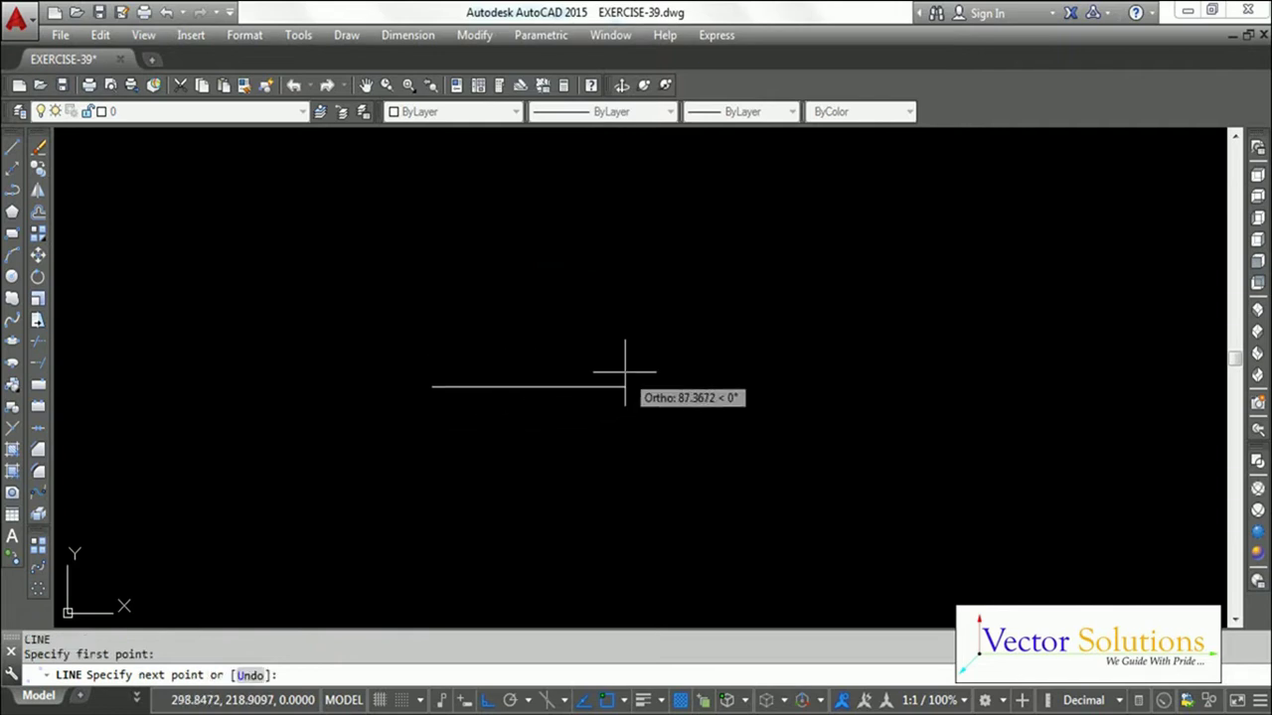
{"action": "scroll", "coordinate": [625, 373], "scroll_direction": "up", "scroll_amount": 2}
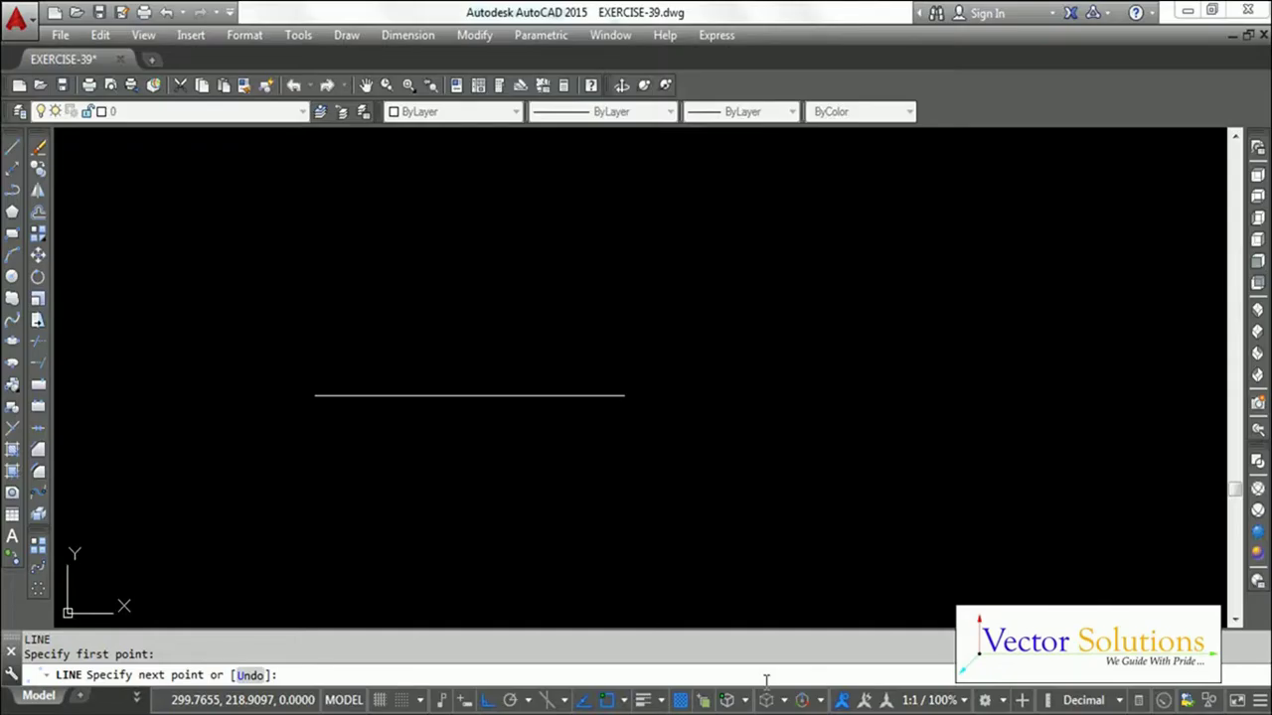
{"action": "type", "text": "45"}
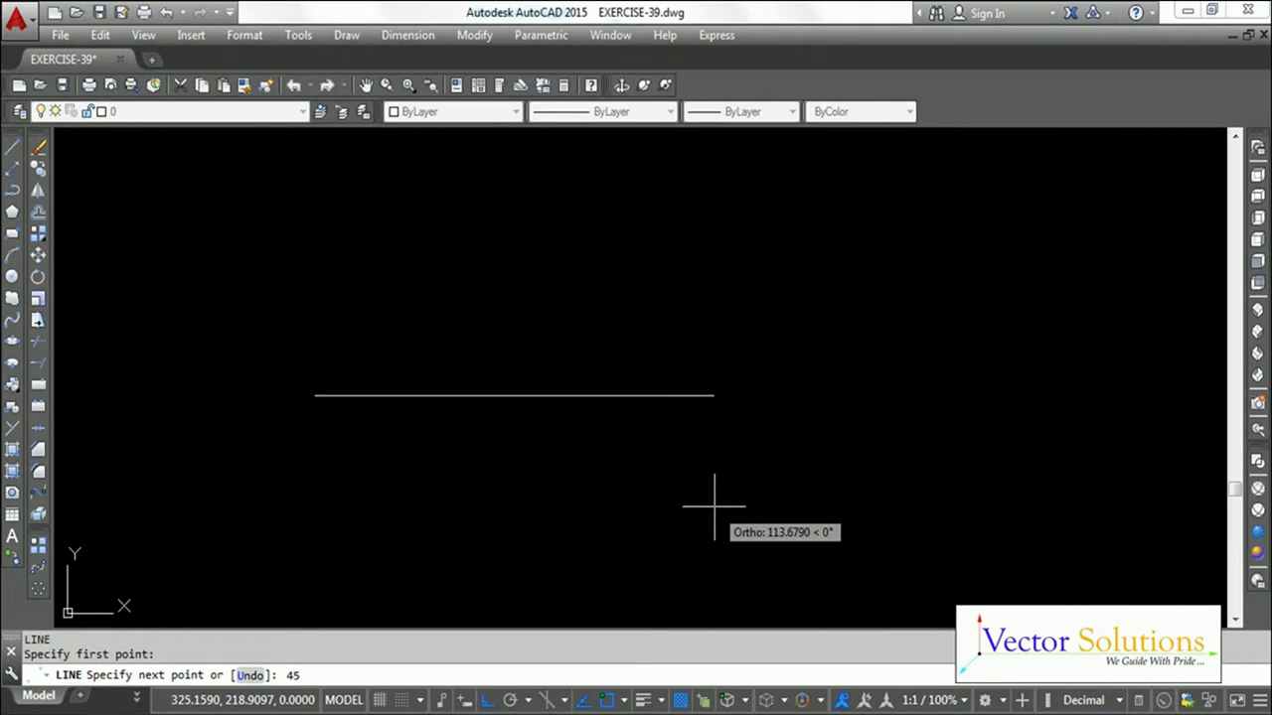
{"action": "key", "text": "Return"}
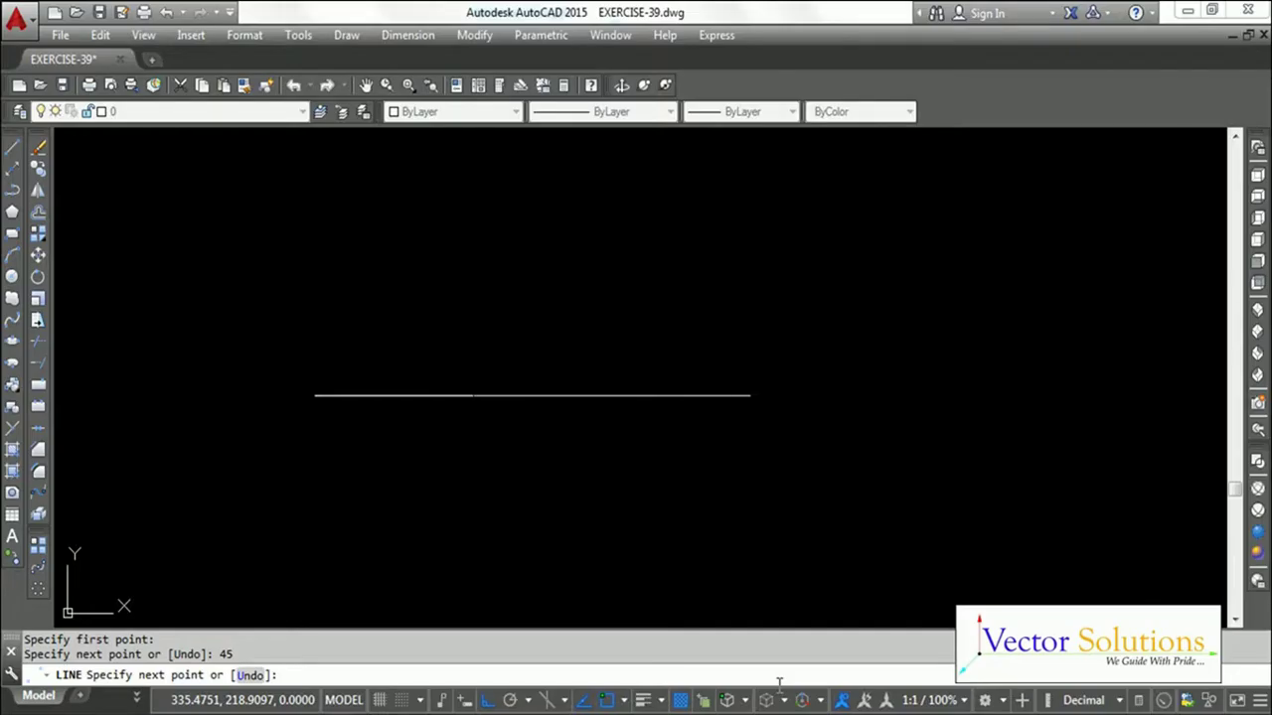
{"action": "type", "text": "50"}
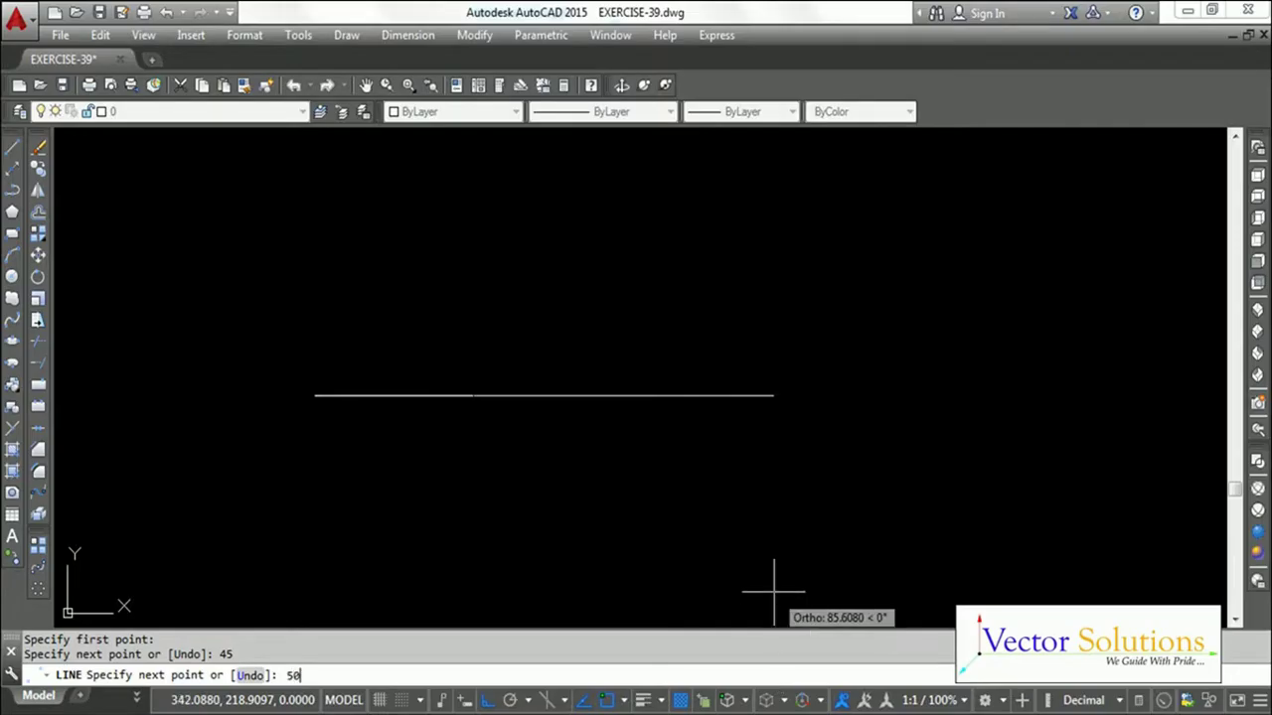
{"action": "key", "text": "Return"}
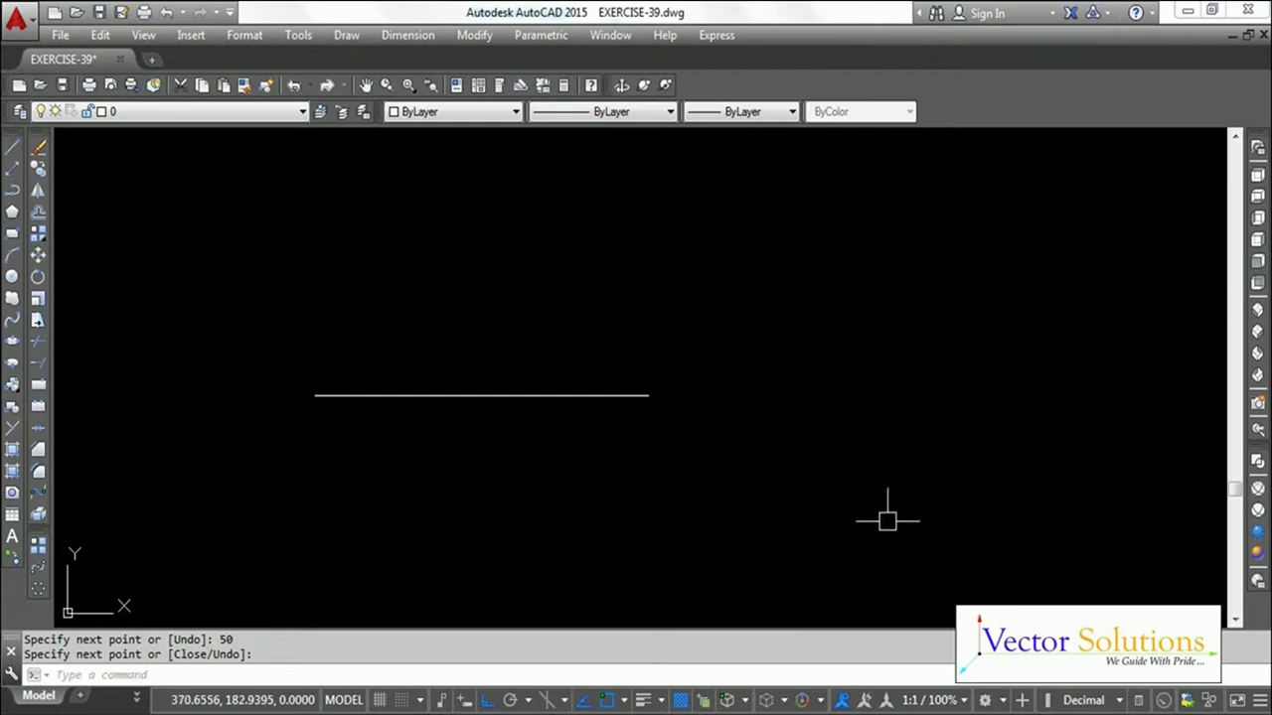
Step: Switch to SW Isometric view, end the line command and turn Ortho off
{"action": "left_click", "coordinate": [1257, 311]}
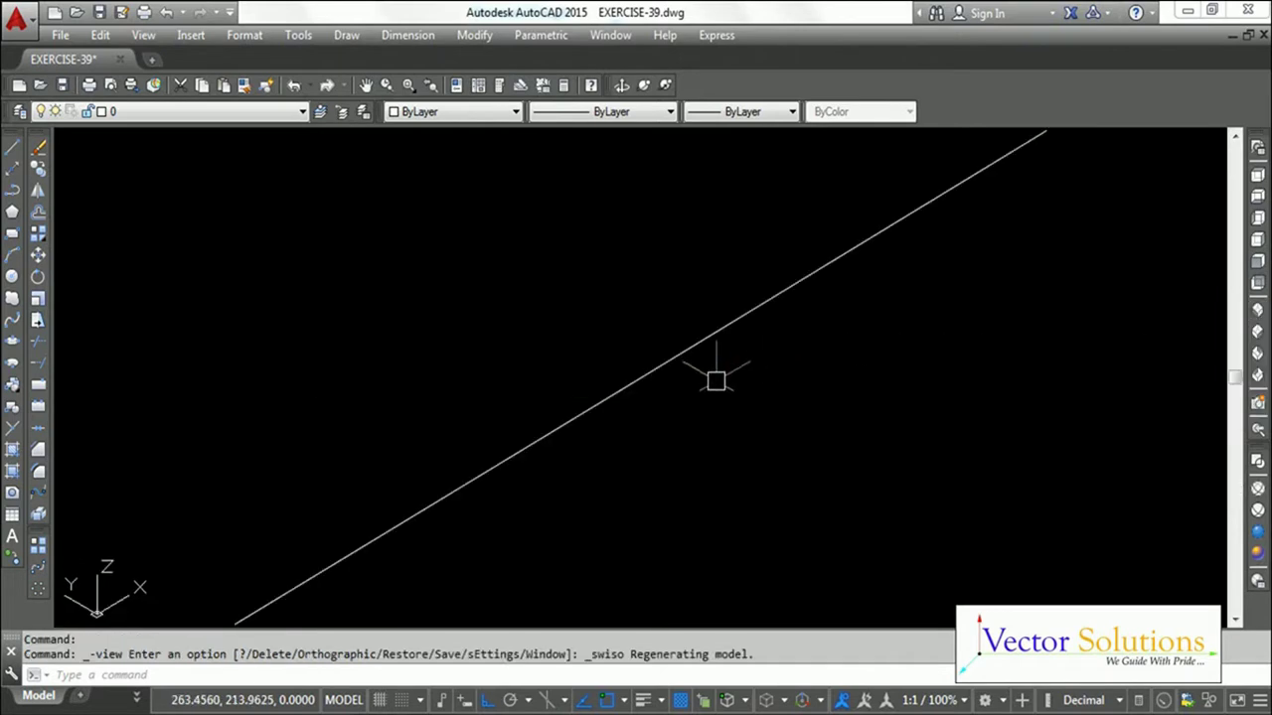
{"action": "scroll", "coordinate": [684, 390], "scroll_direction": "down", "scroll_amount": 2}
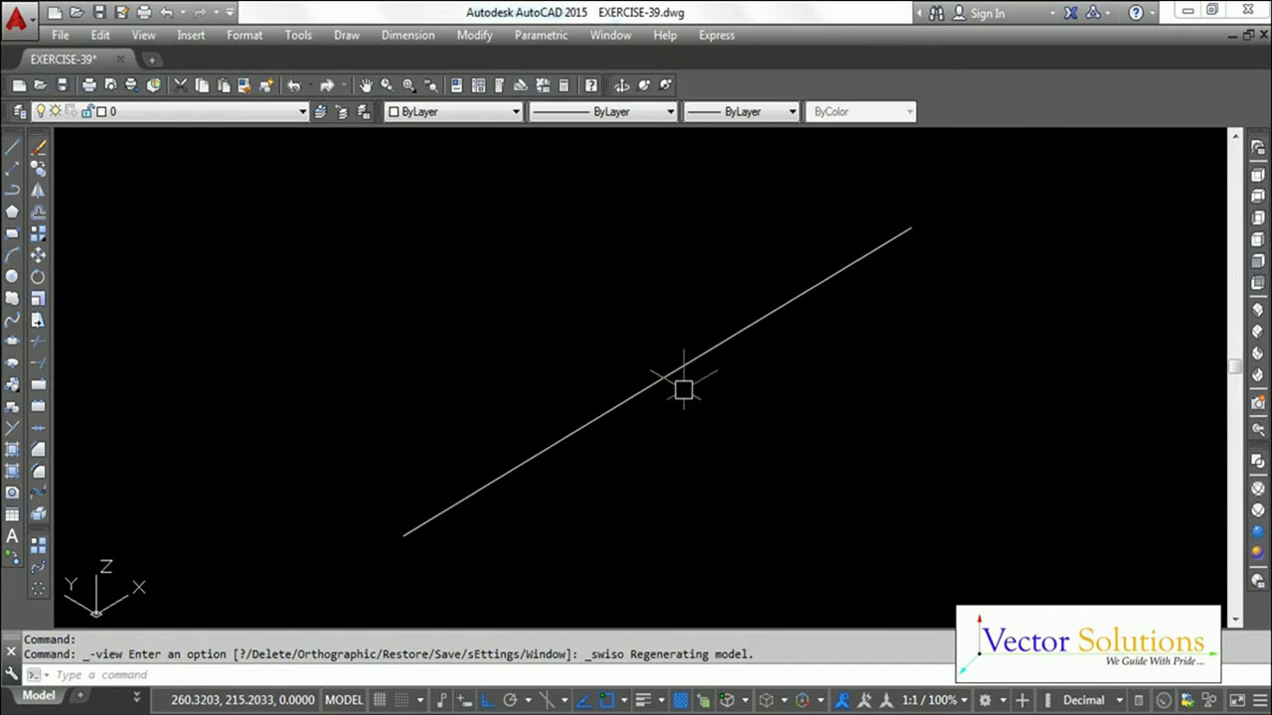
{"action": "scroll", "coordinate": [683, 390], "scroll_direction": "down", "scroll_amount": 2}
{"action": "key", "text": "Escape"}
{"action": "key", "text": "Escape"}
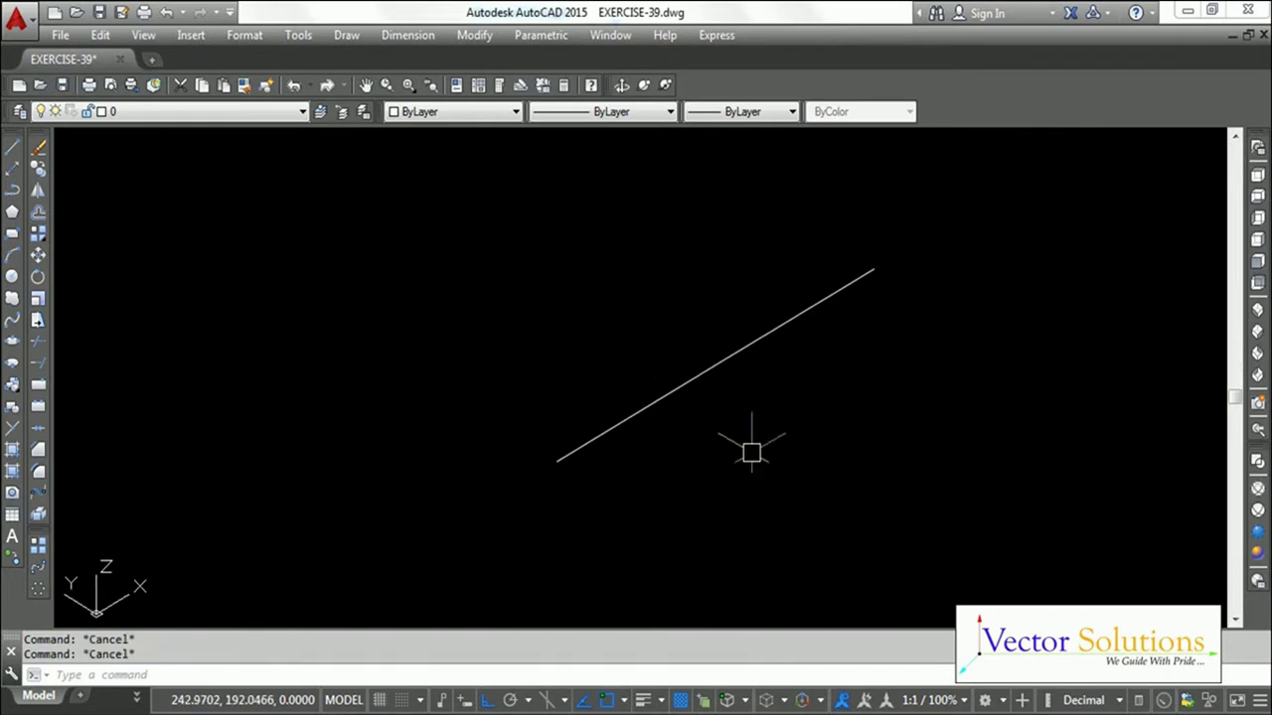
{"action": "key", "text": "F8"}
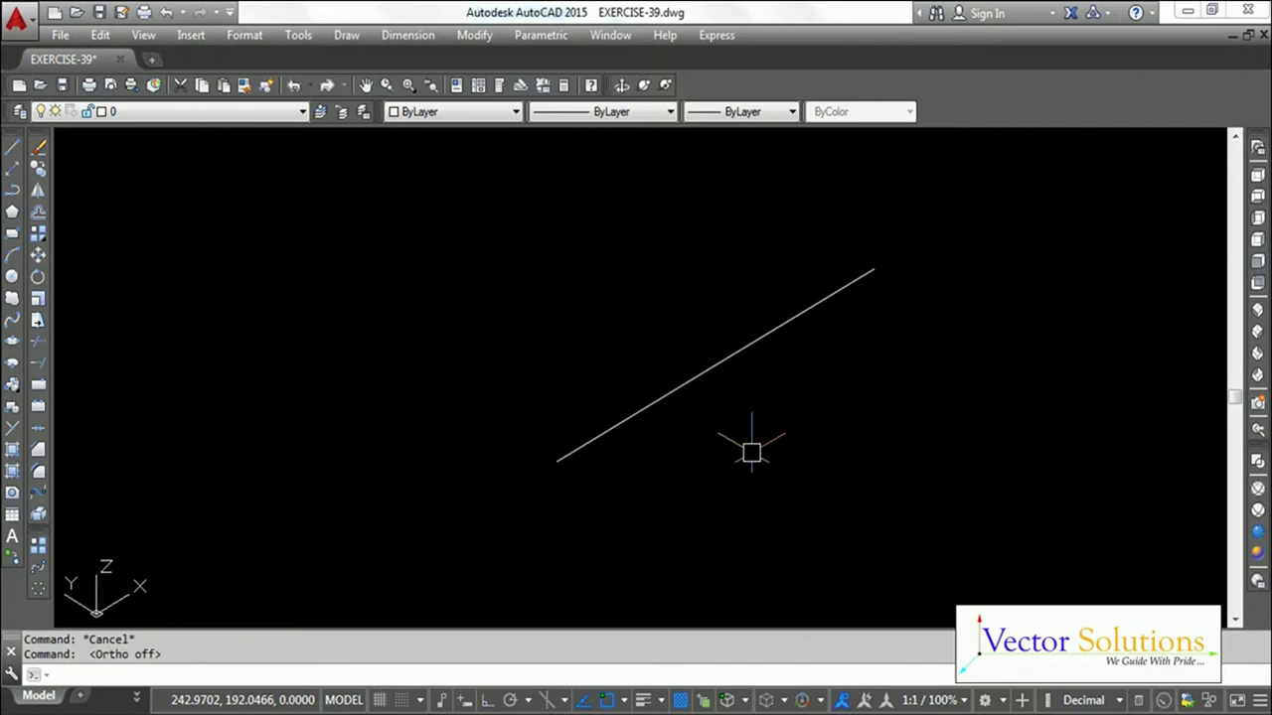
Step: Move the UCS origin to the line's start and rotate it 90° about Y
{"action": "type", "text": "UCS"}
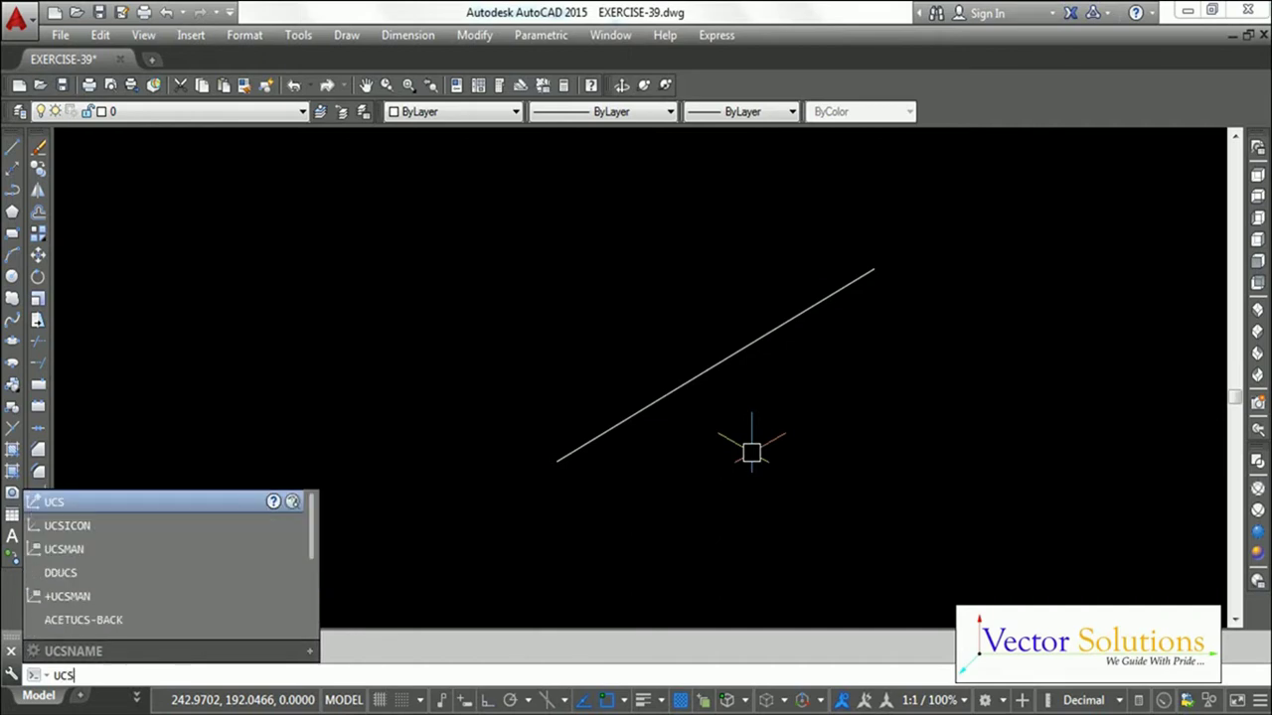
{"action": "key", "text": "Return"}
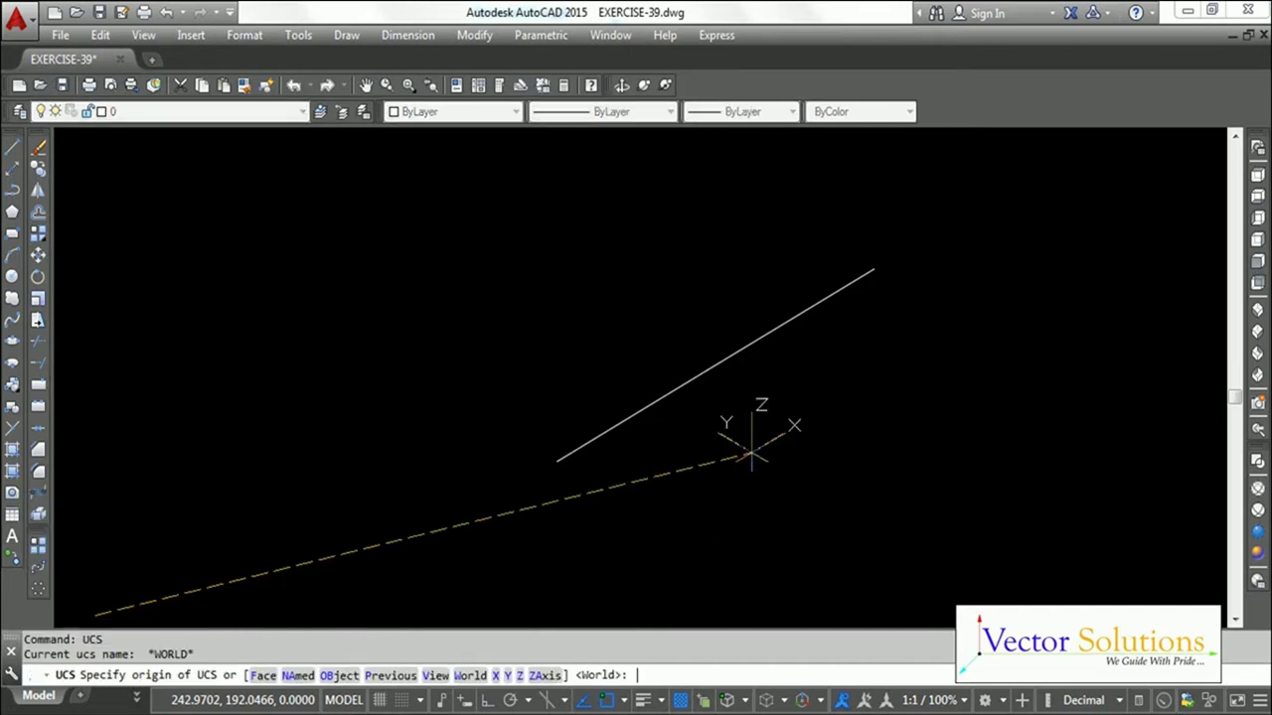
{"action": "left_click", "coordinate": [557, 463]}
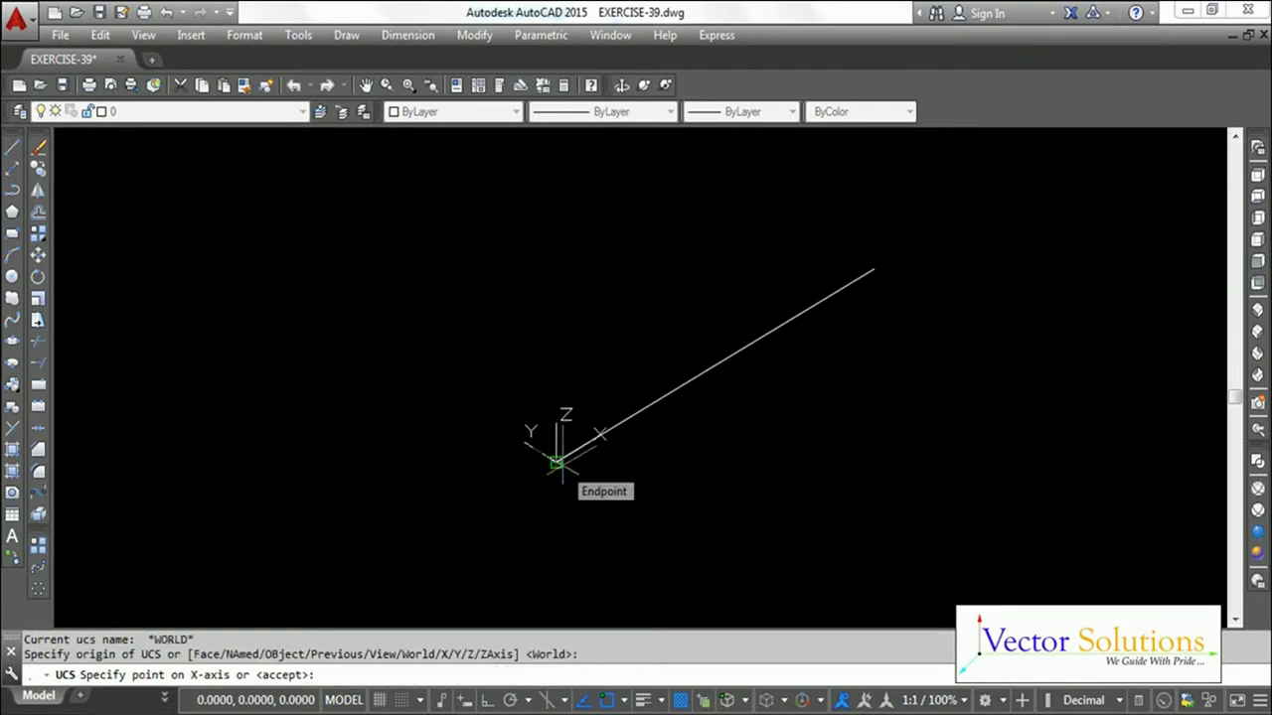
{"action": "key", "text": "Return"}
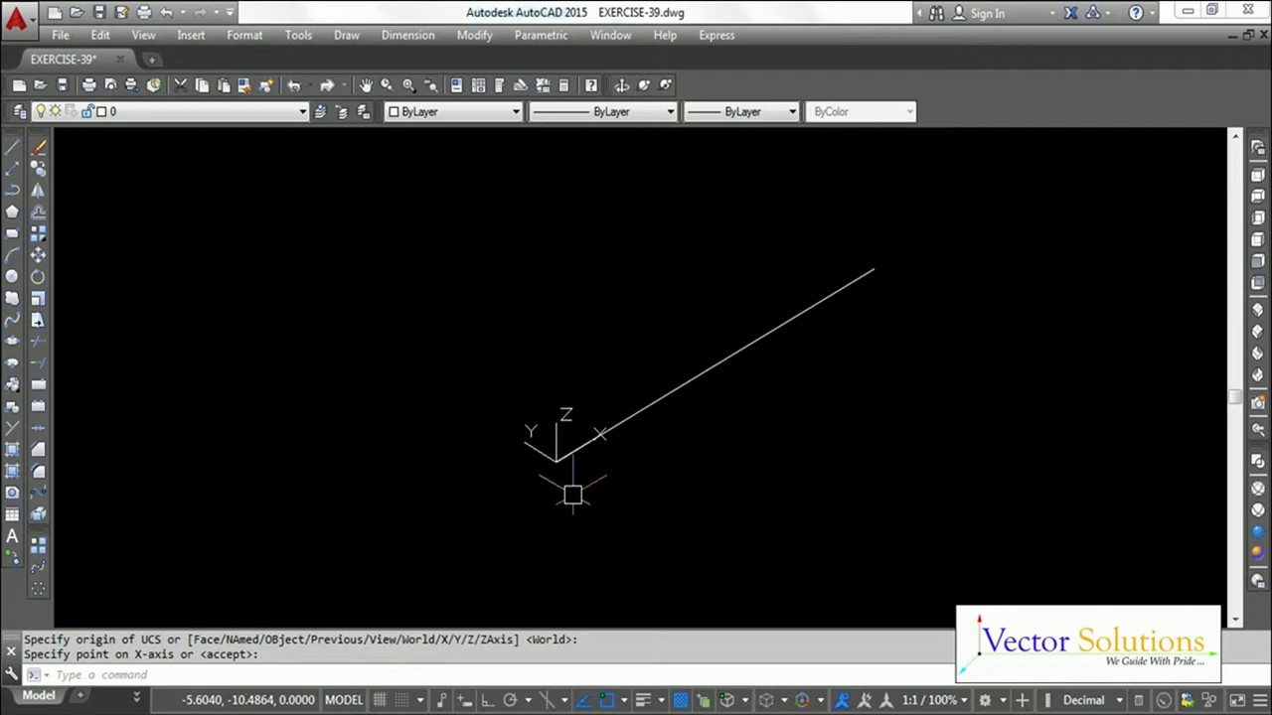
{"action": "key", "text": "Return"}
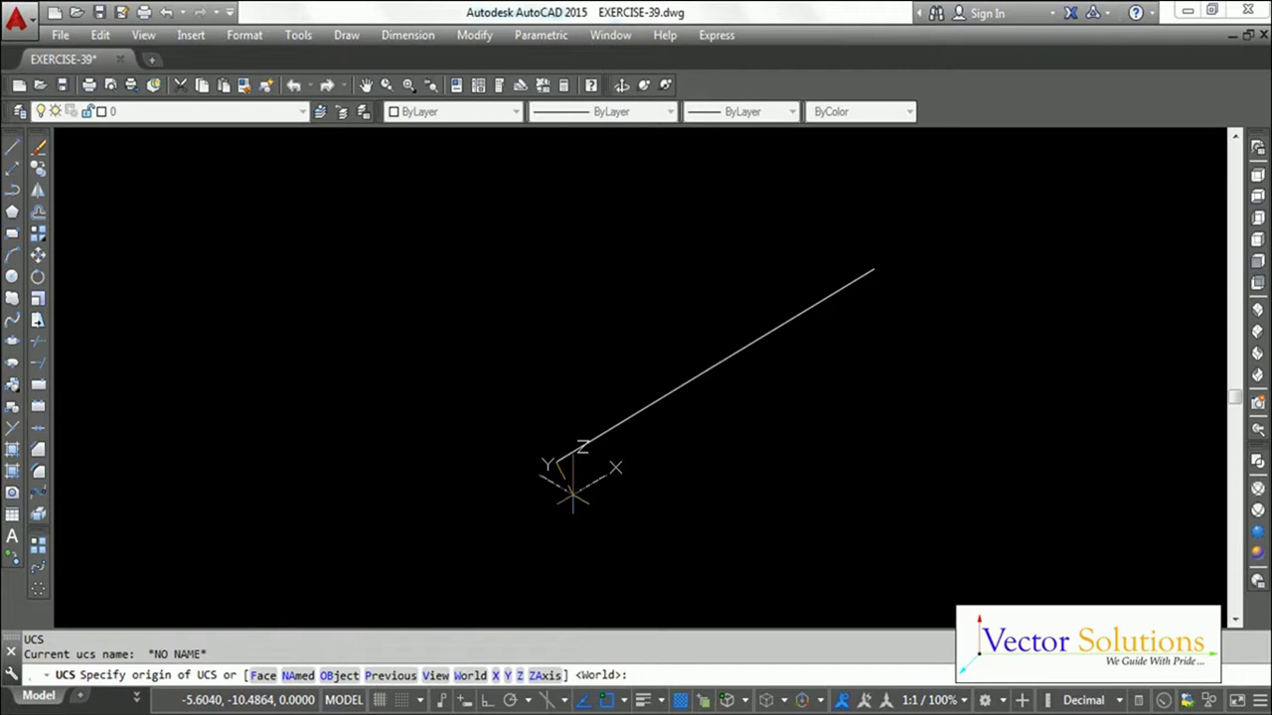
{"action": "type", "text": "Y"}
{"action": "key", "text": "Return"}
{"action": "key", "text": "Return"}
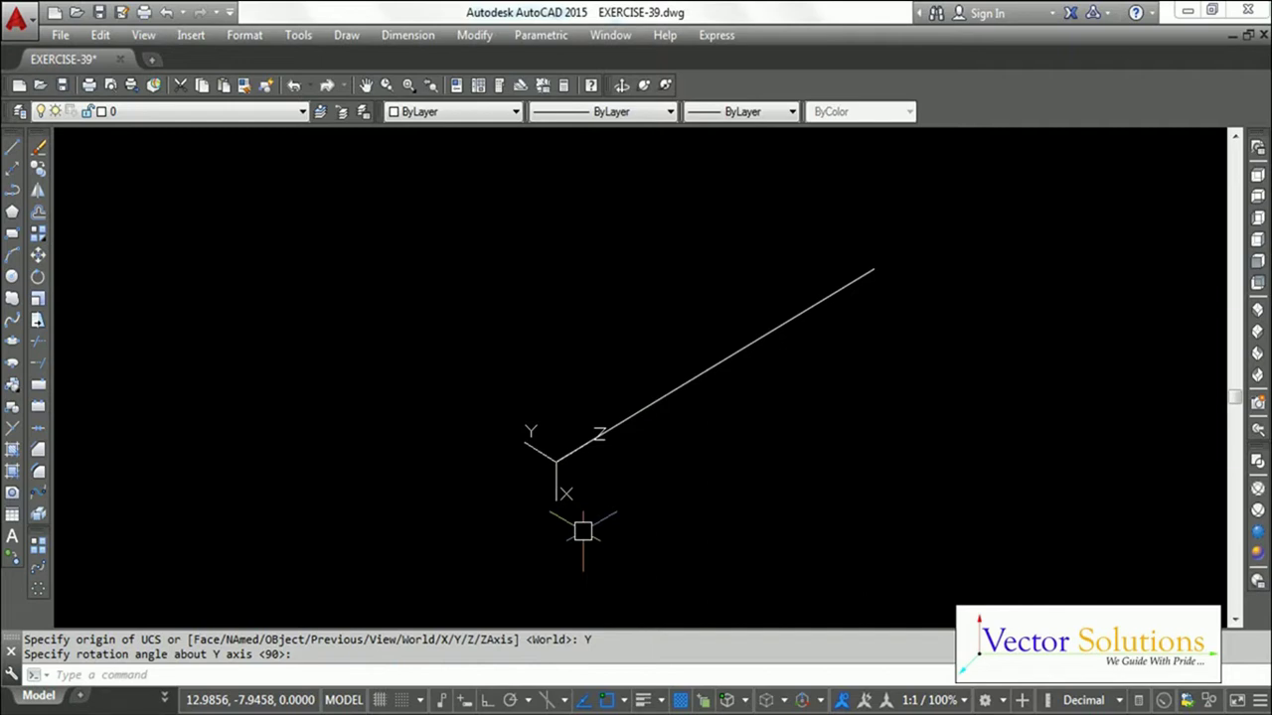
Step: Insert the GEAR-CROSS-SECTION block at the origin at full scale and no rotation
{"action": "type", "text": "I"}
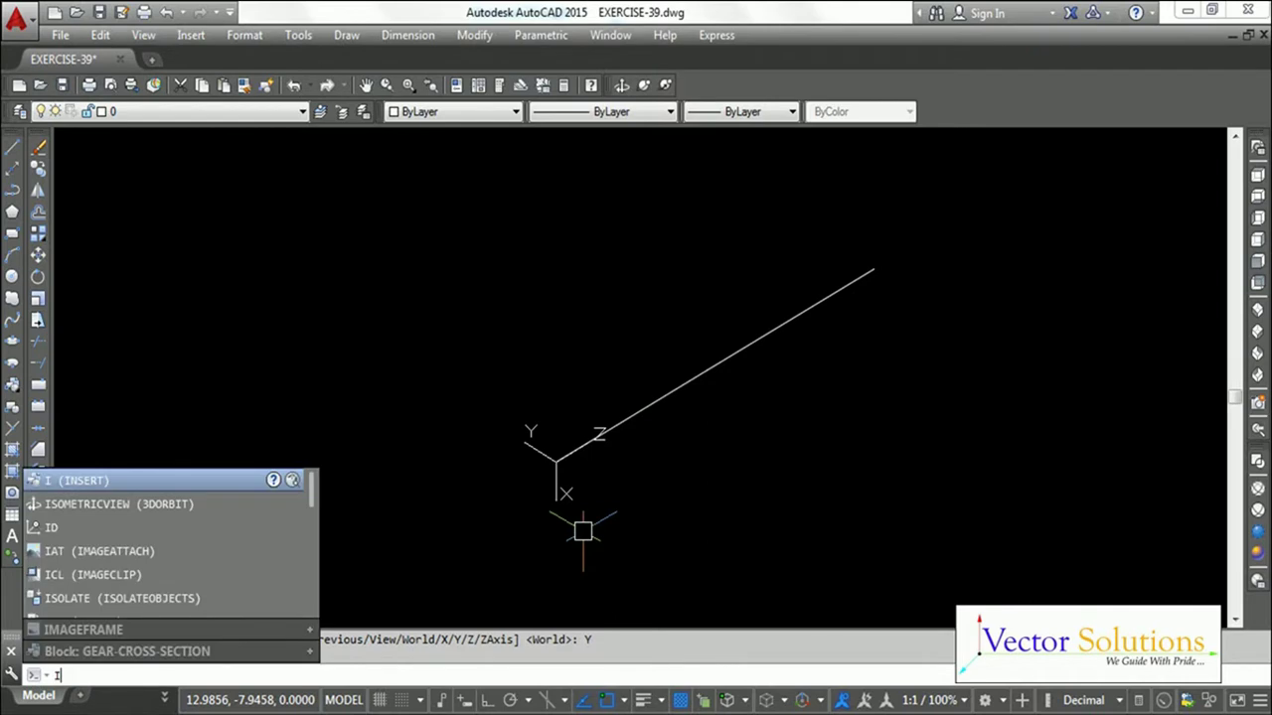
{"action": "key", "text": "Return"}
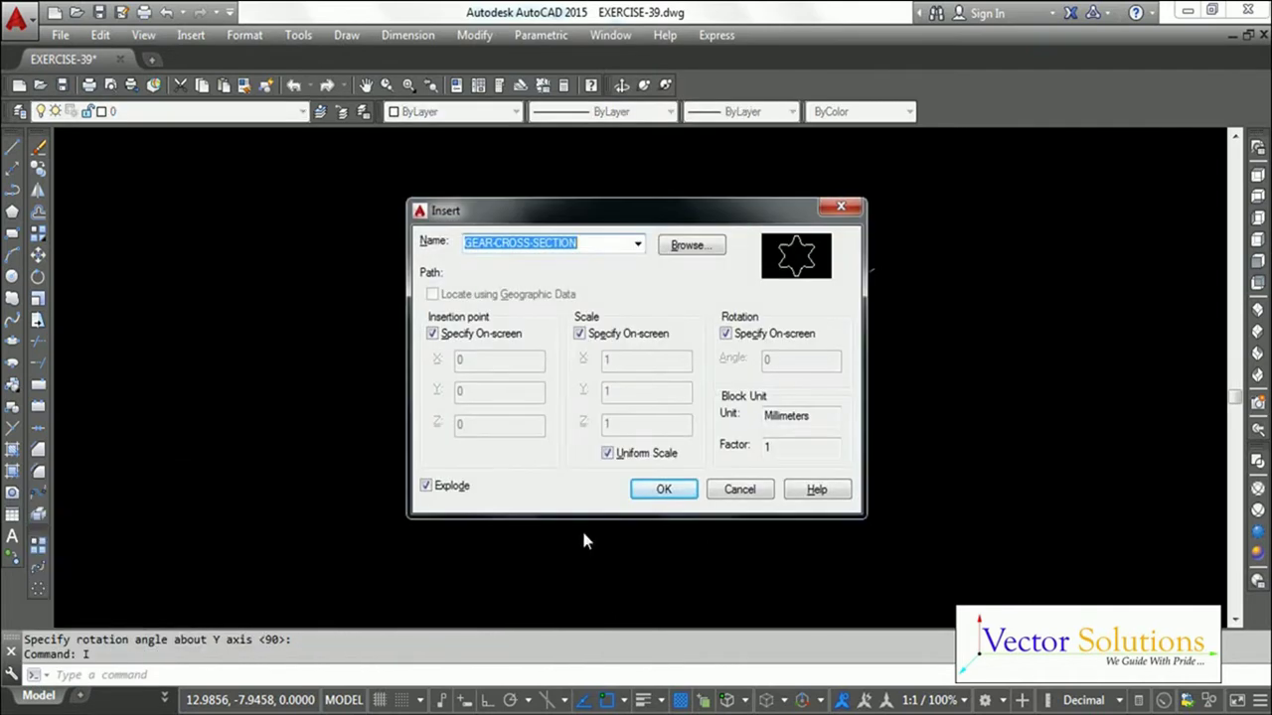
{"action": "left_click", "coordinate": [658, 489]}
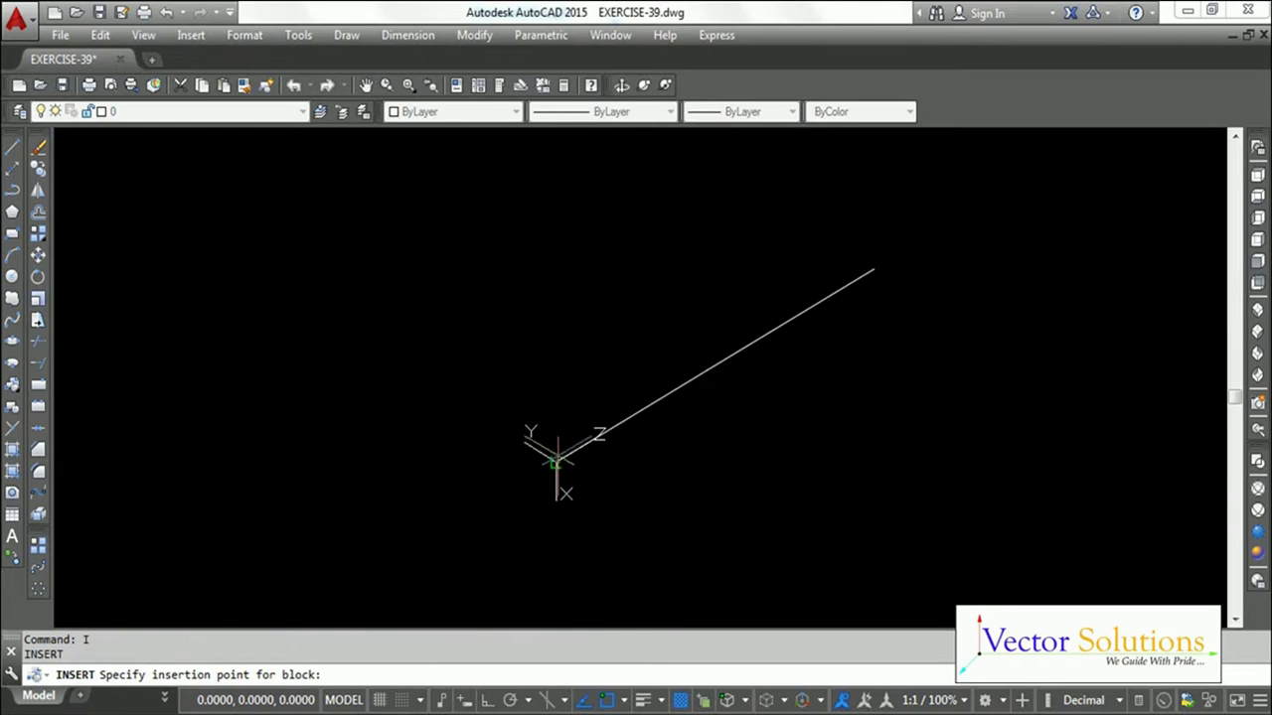
{"action": "left_click", "coordinate": [555, 462]}
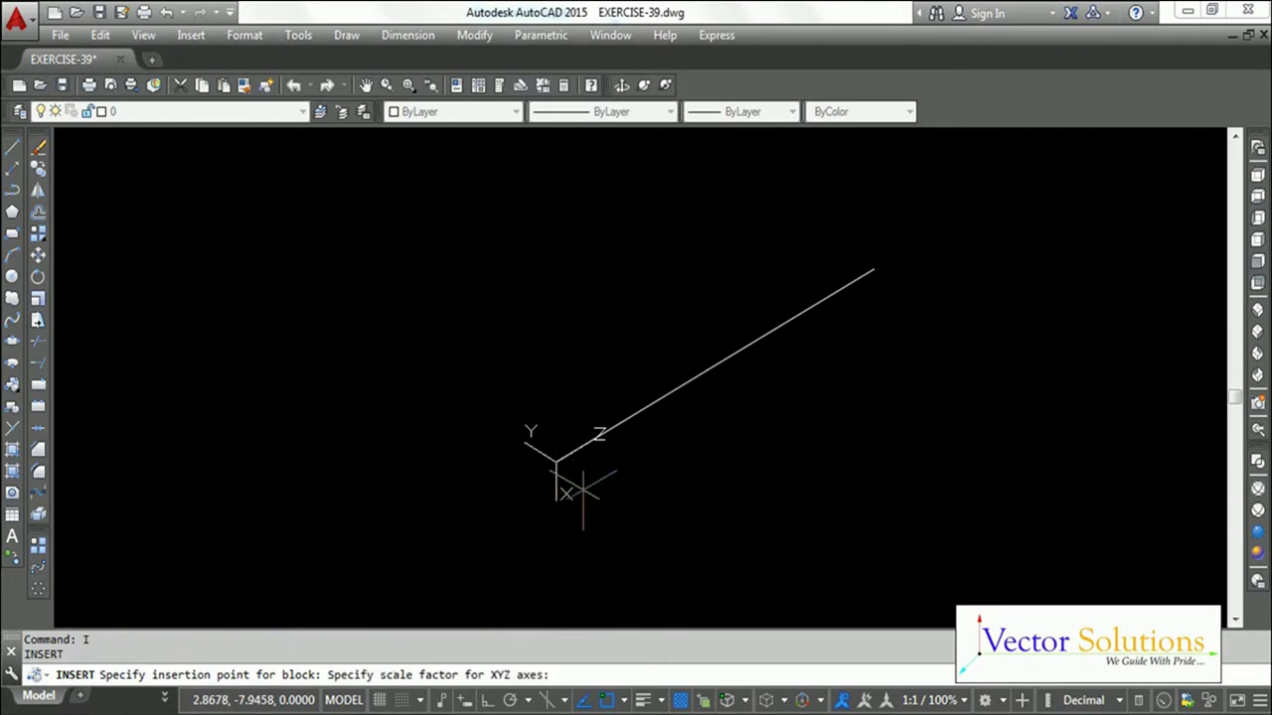
{"action": "key", "text": "Return"}
{"action": "key", "text": "Return"}
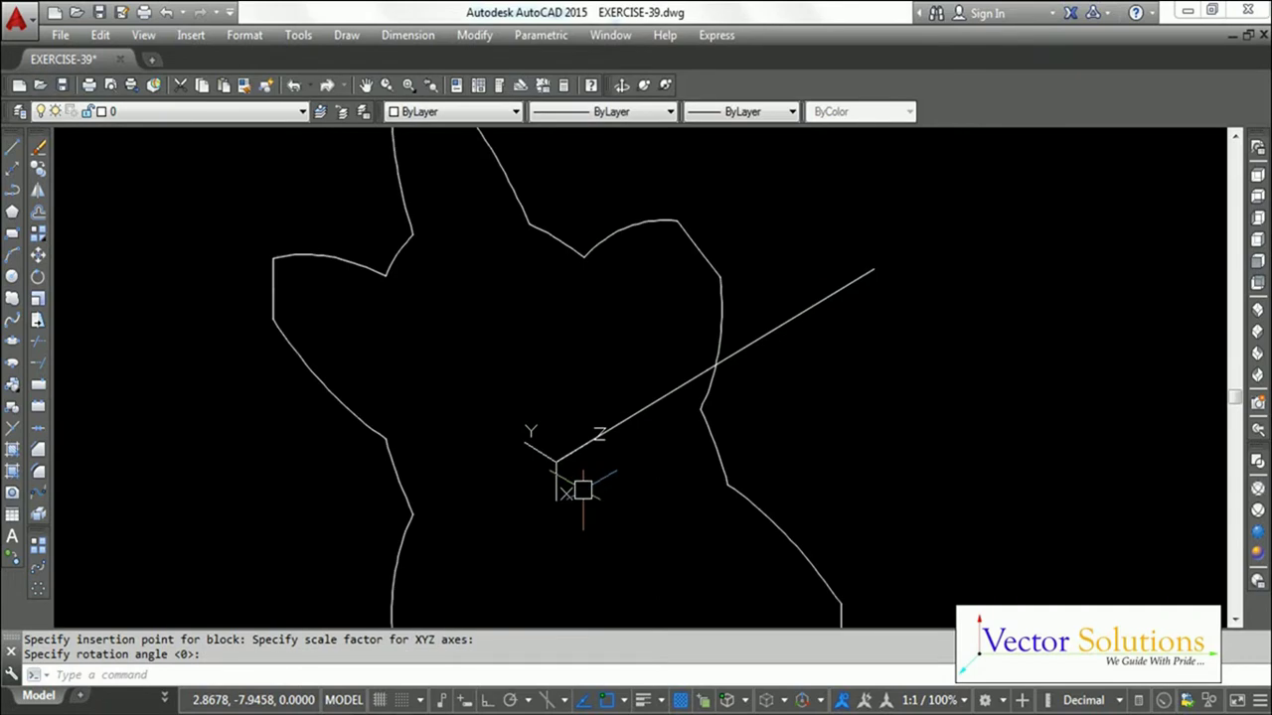
{"action": "middle_click_drag", "start_coordinate": [582, 490], "coordinate": [552, 470], "text": "shift"}
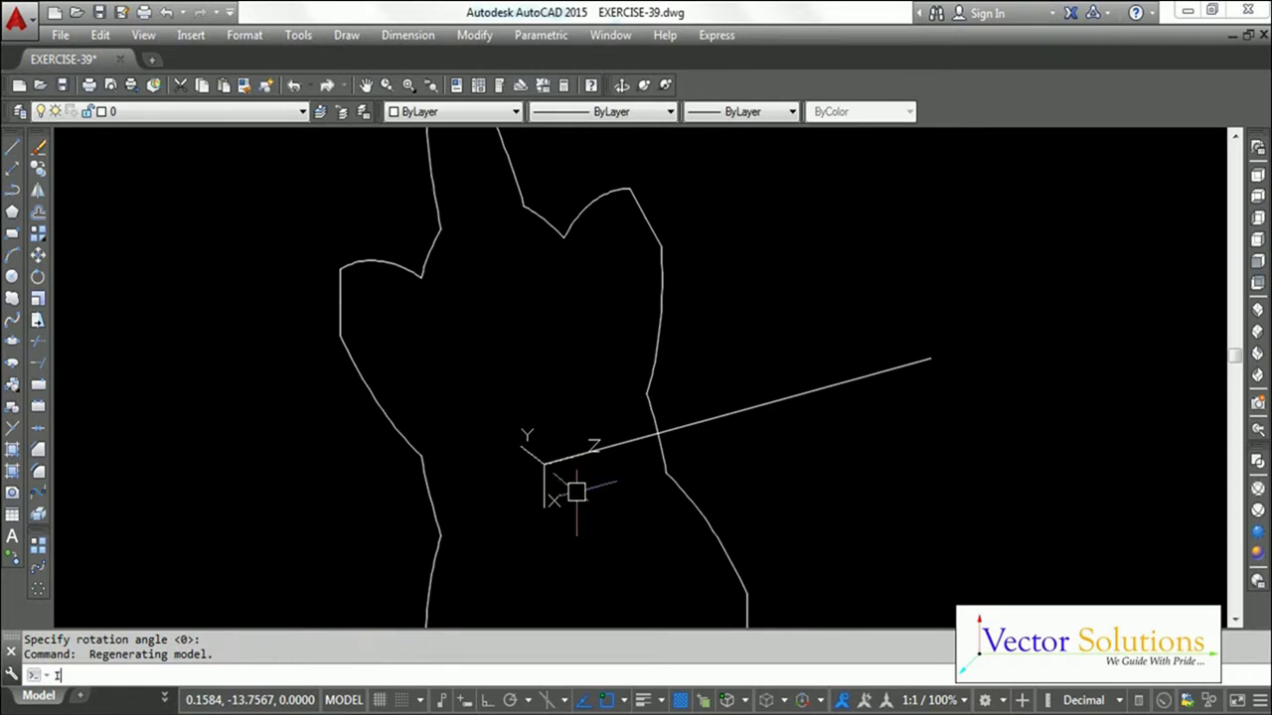
Step: Insert a second GEAR-CROSS-SECTION copy at the 45-unit endpoint, scaled 0.75 and rotated 15°
{"action": "type", "text": "I"}
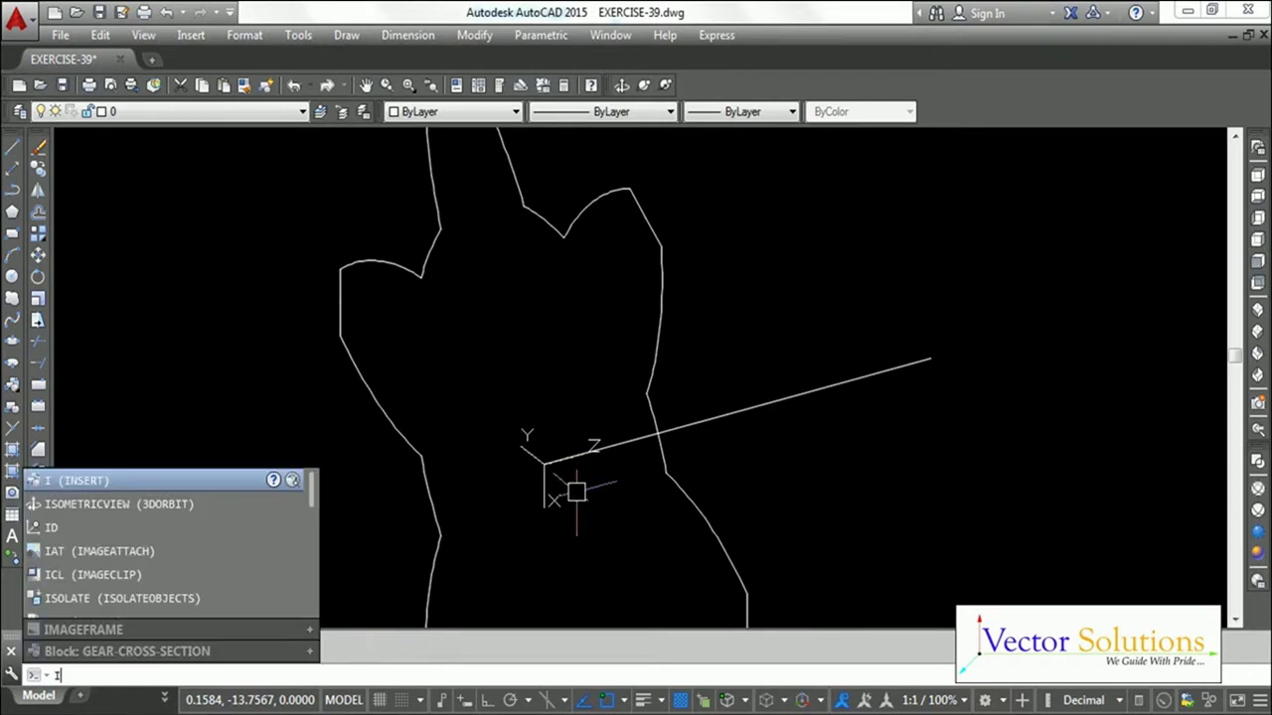
{"action": "key", "text": "Return"}
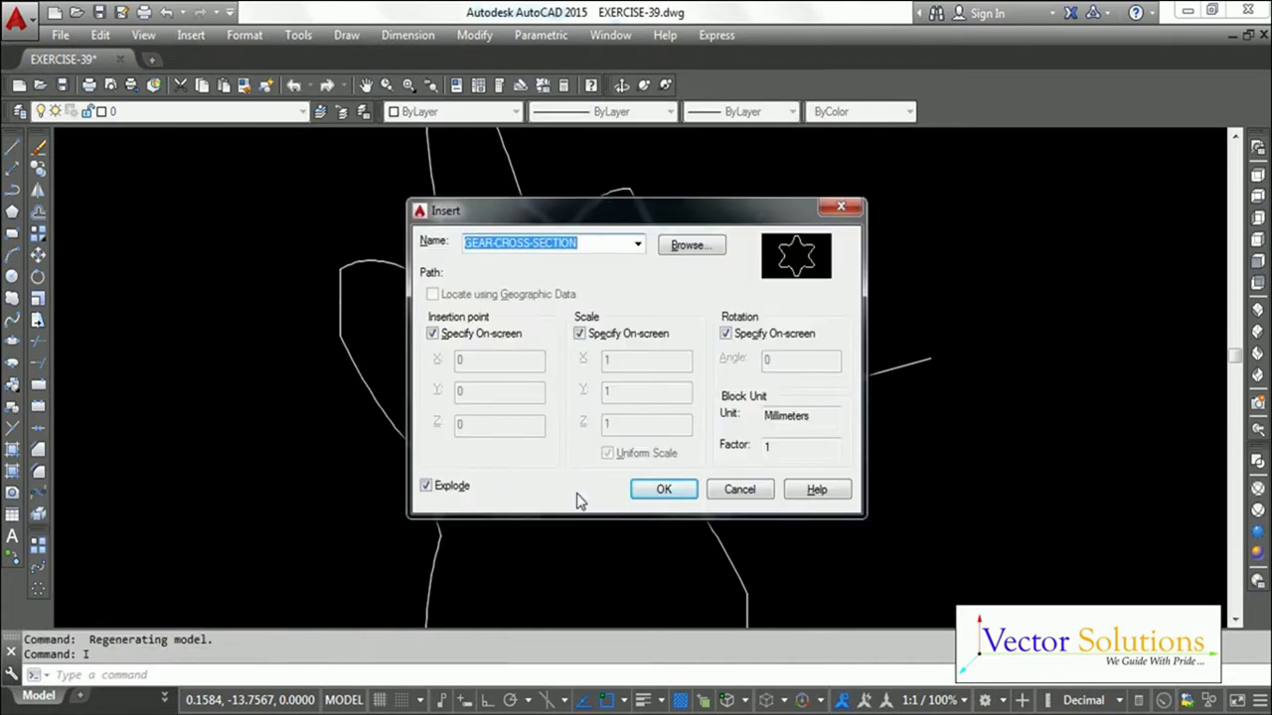
{"action": "left_click", "coordinate": [660, 489]}
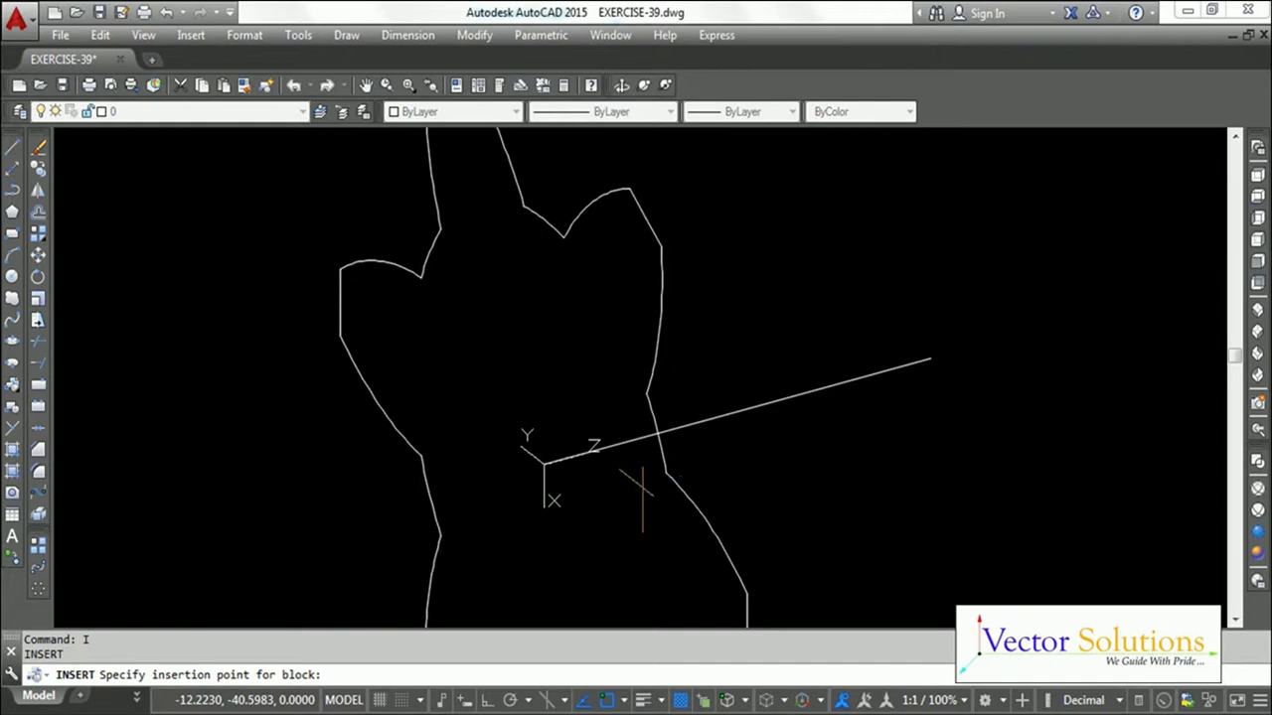
{"action": "left_click", "coordinate": [727, 415]}
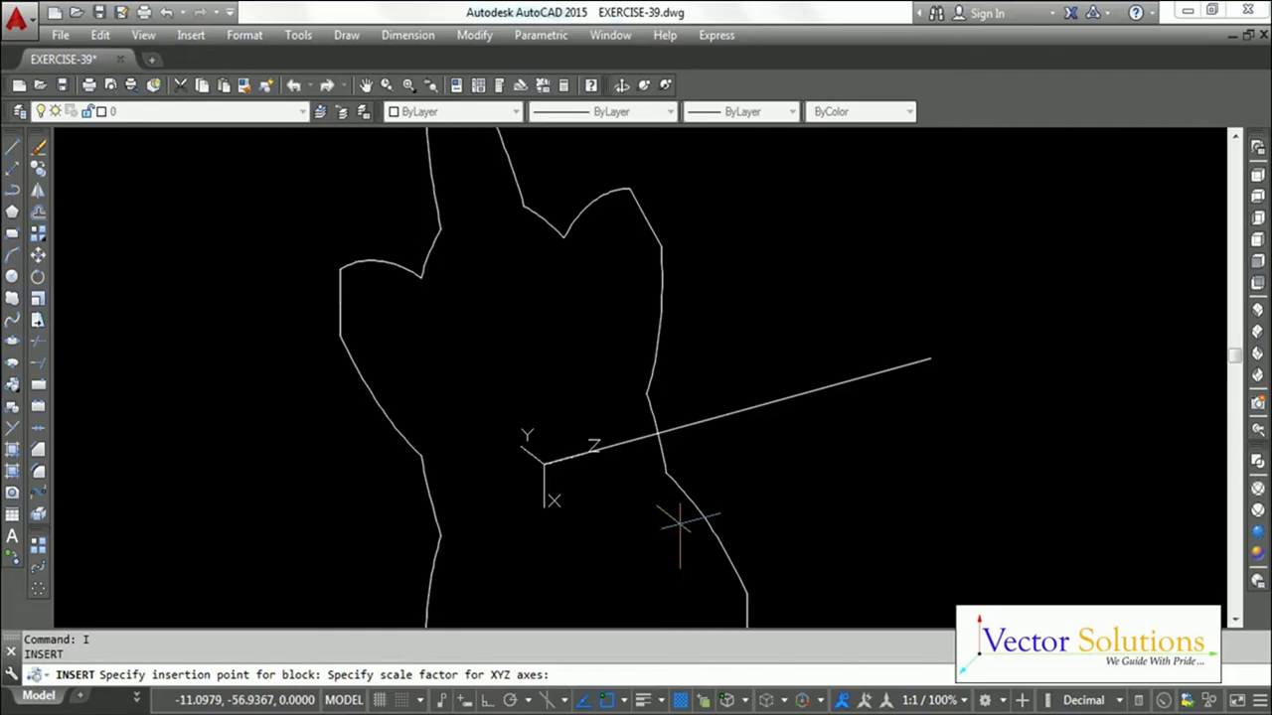
{"action": "type", "text": ".75"}
{"action": "key", "text": "Return"}
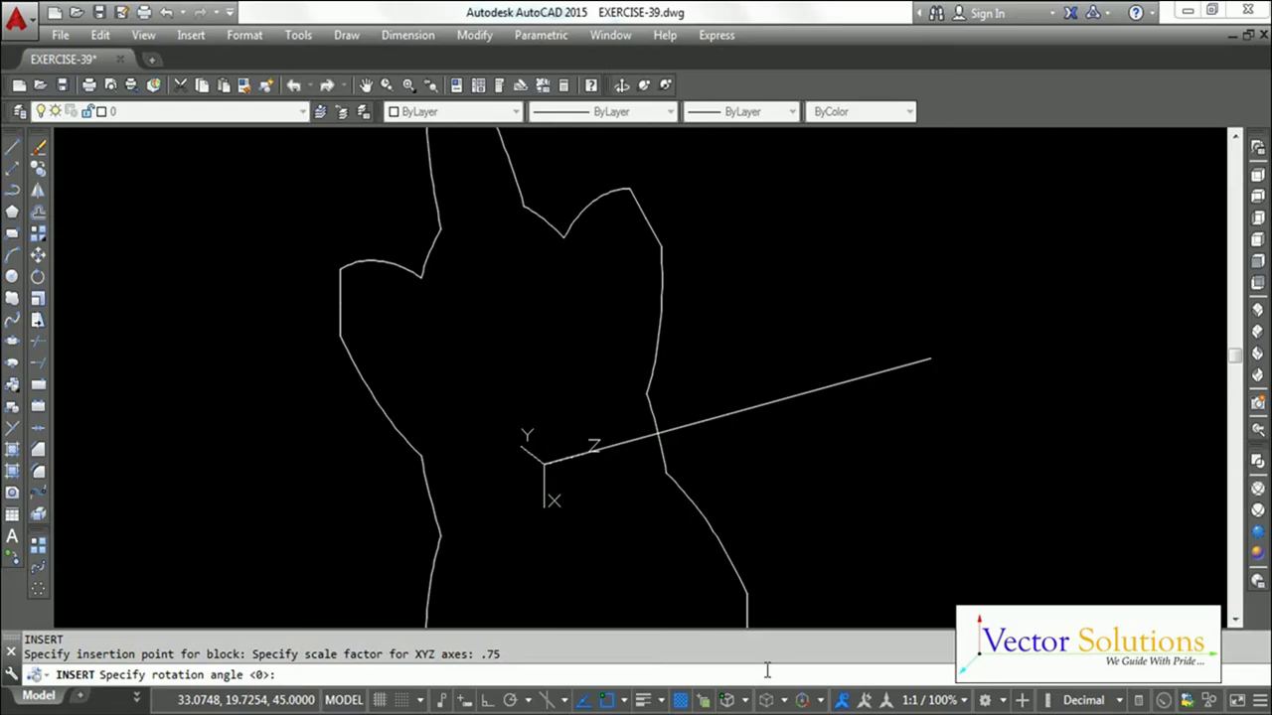
{"action": "type", "text": "15"}
{"action": "key", "text": "Return"}
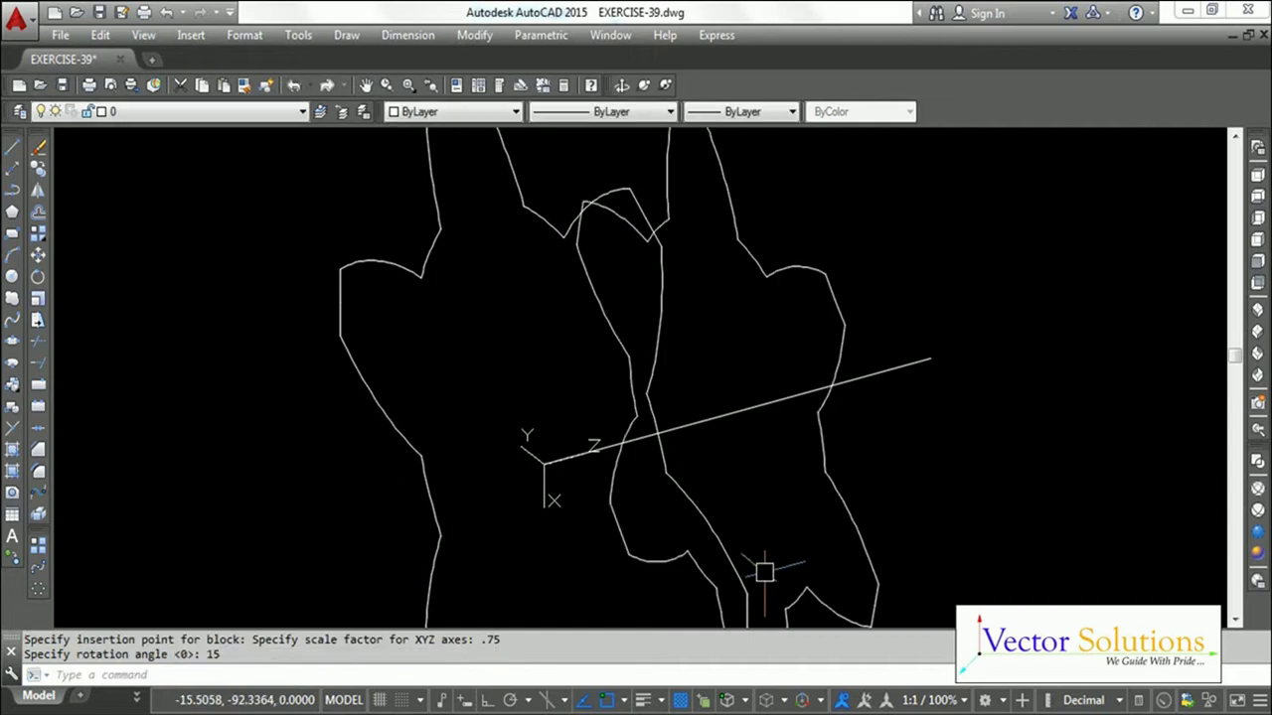
{"action": "key", "text": "Return"}
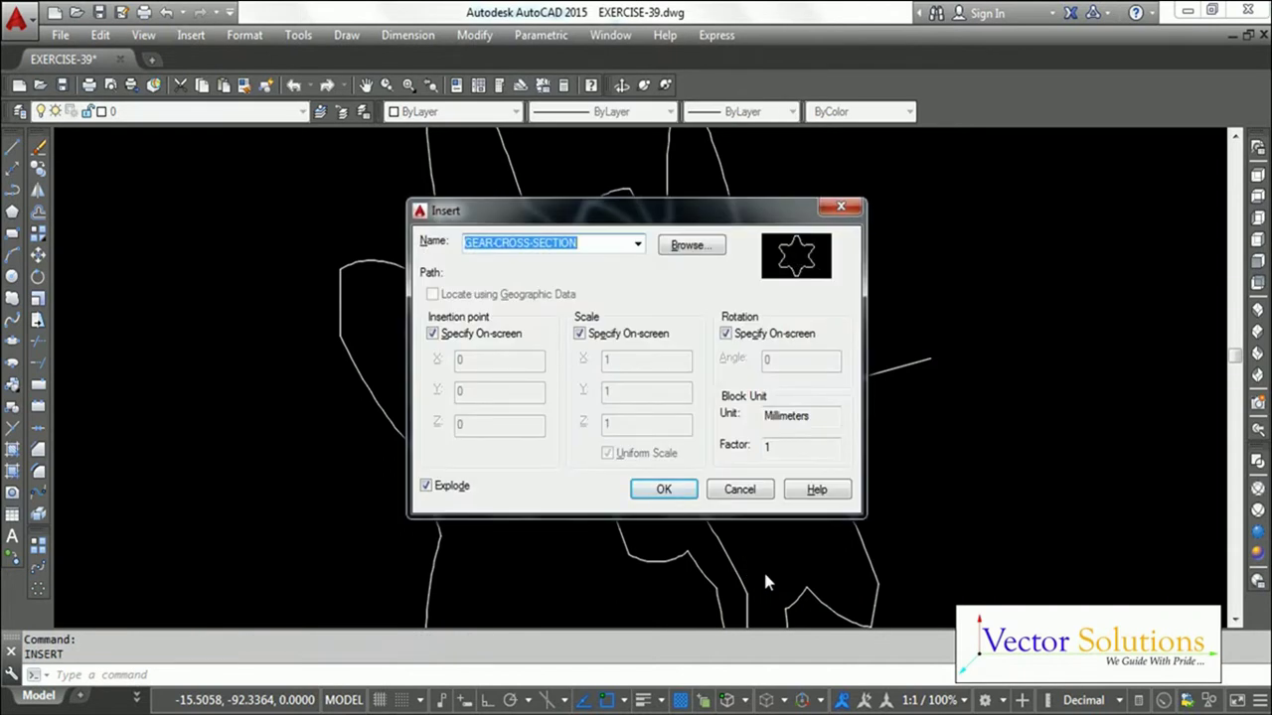
Step: Insert a third GEAR-CROSS-SECTION copy at the axis line's endpoint, scaled 0.5 and rotated 30°
{"action": "left_click", "coordinate": [663, 489]}
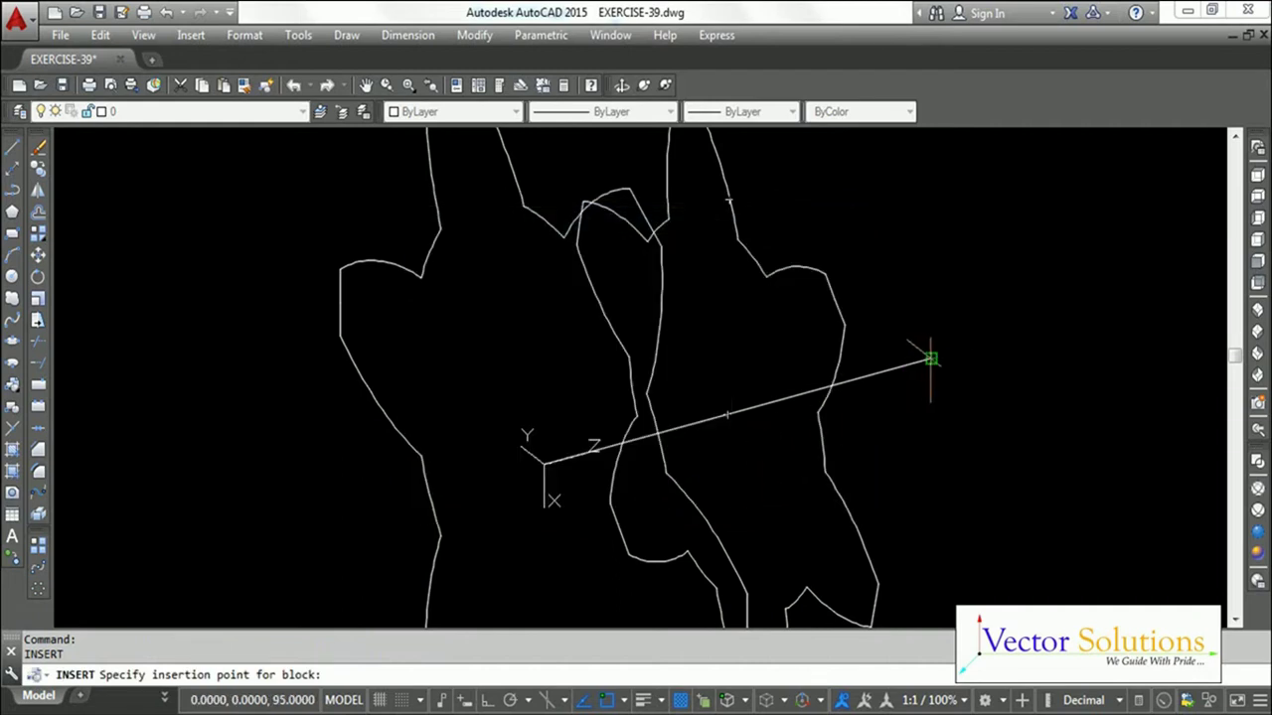
{"action": "left_click", "coordinate": [930, 358]}
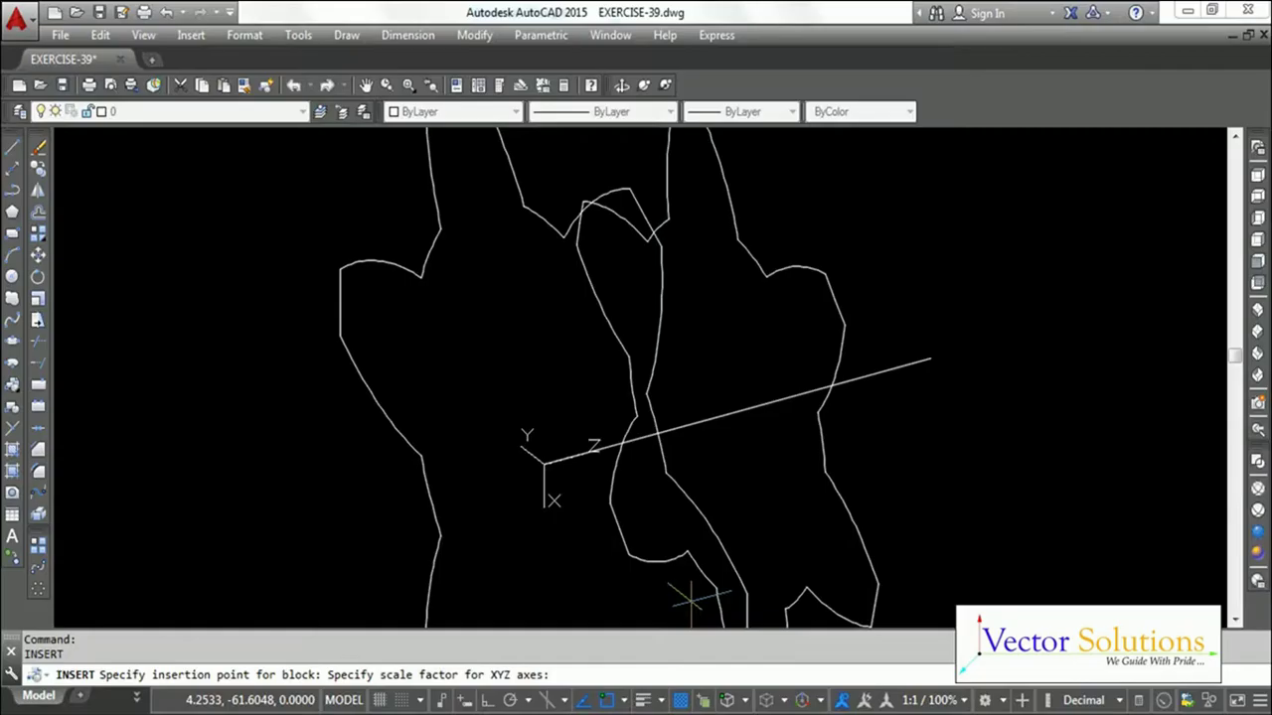
{"action": "type", "text": ".5"}
{"action": "key", "text": "Return"}
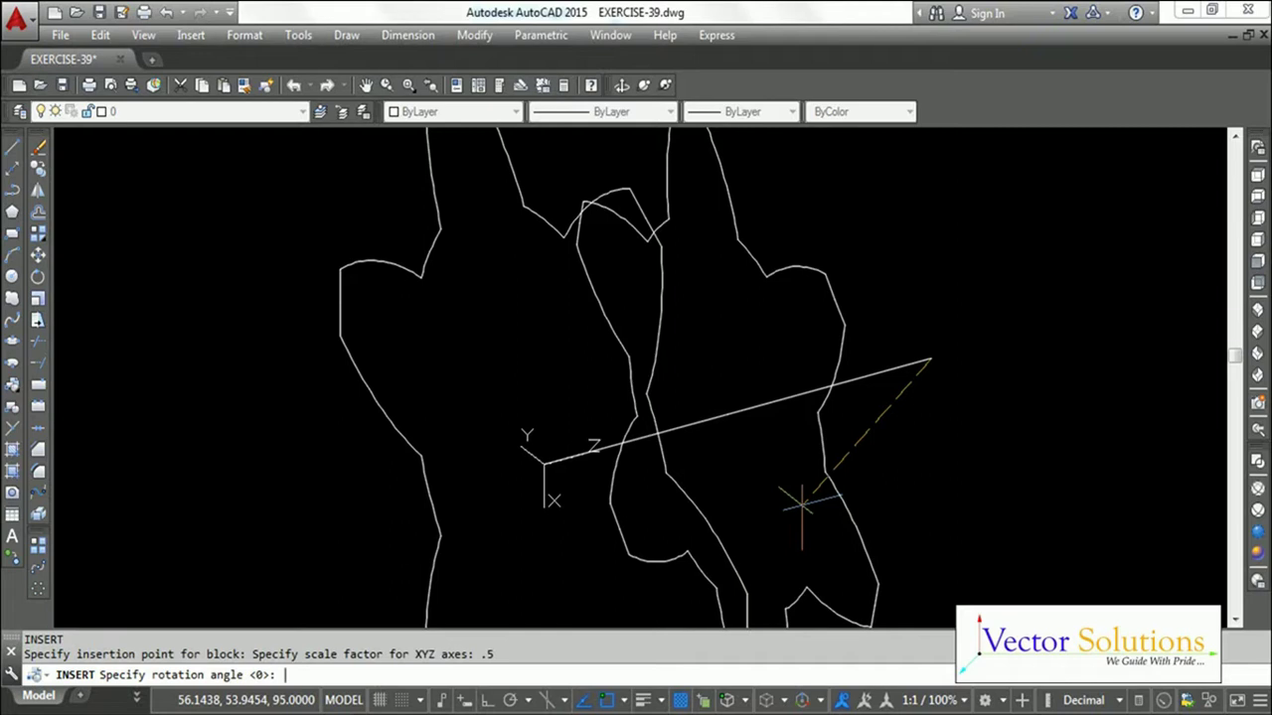
{"action": "type", "text": "30"}
{"action": "key", "text": "Return"}
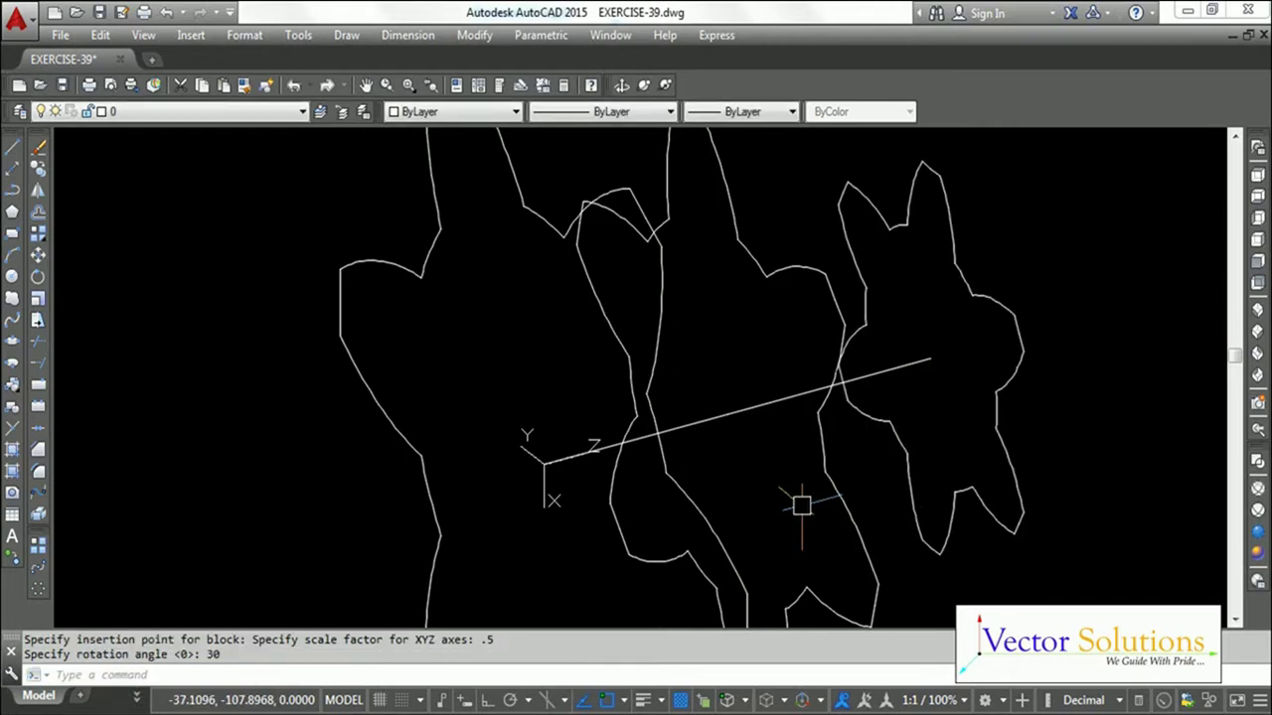
{"action": "middle_click", "coordinate": [803, 489]}
{"action": "middle_click", "coordinate": [802, 489]}
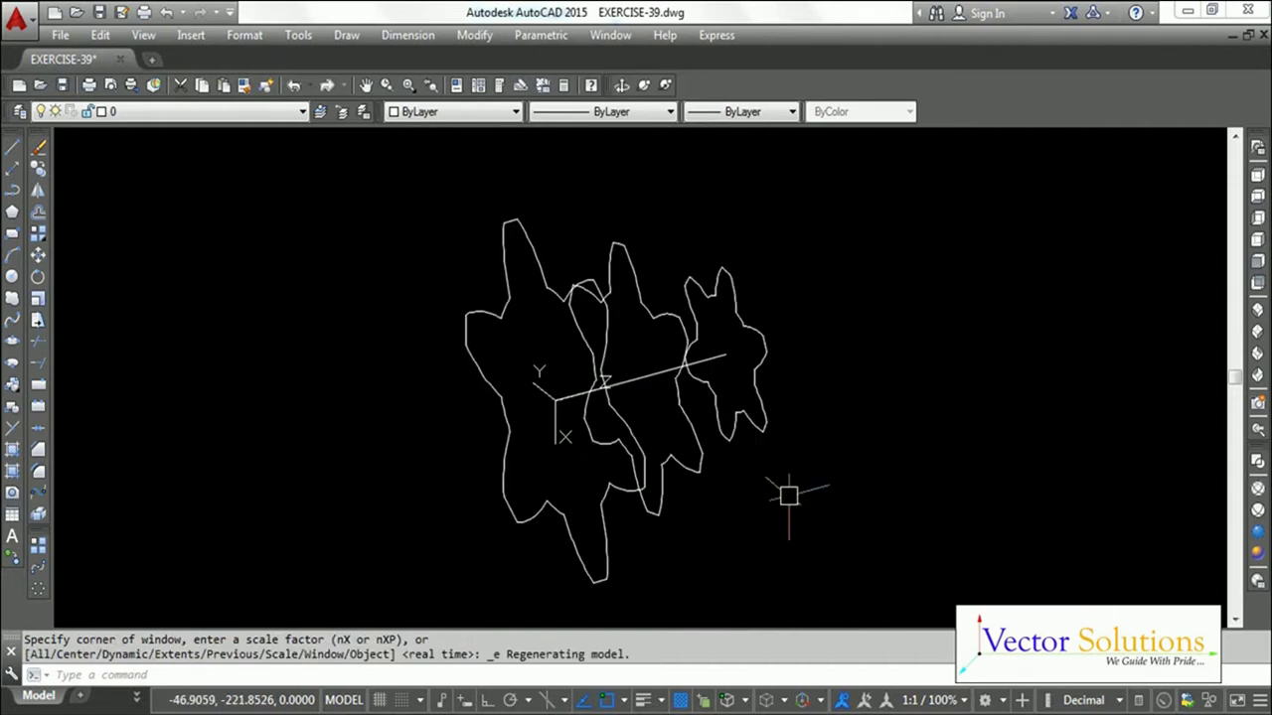
Step: Orbit the view so the three gear profiles appear edge-on along the axis line
{"action": "middle_click_drag", "start_coordinate": [789, 495], "coordinate": [735, 496], "text": "shift"}
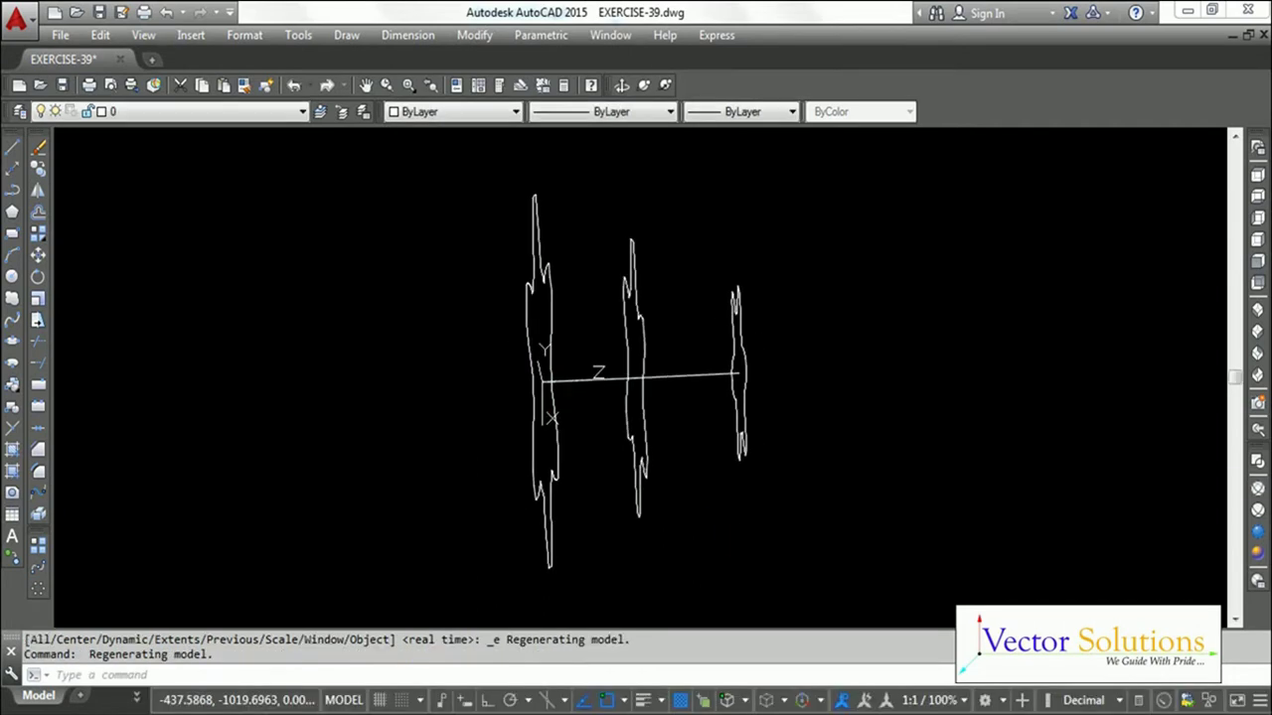
{"action": "key", "text": "Escape"}
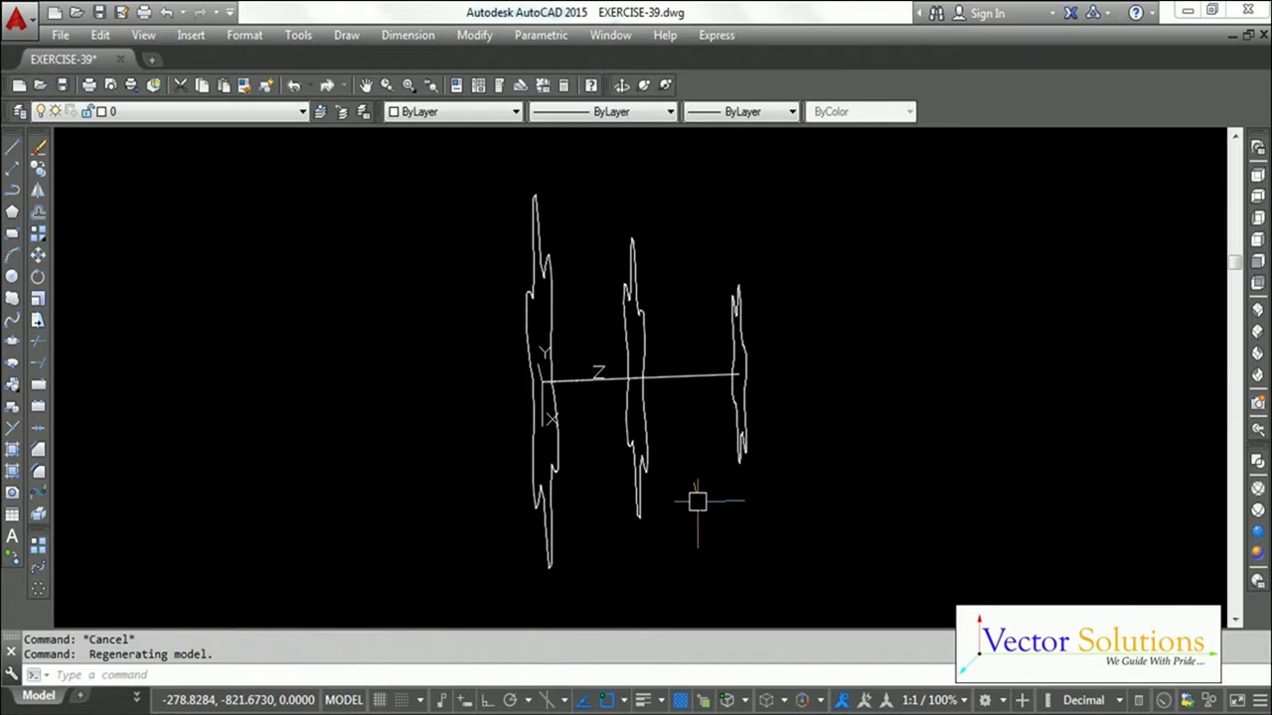
{"action": "type", "text": "PE"}
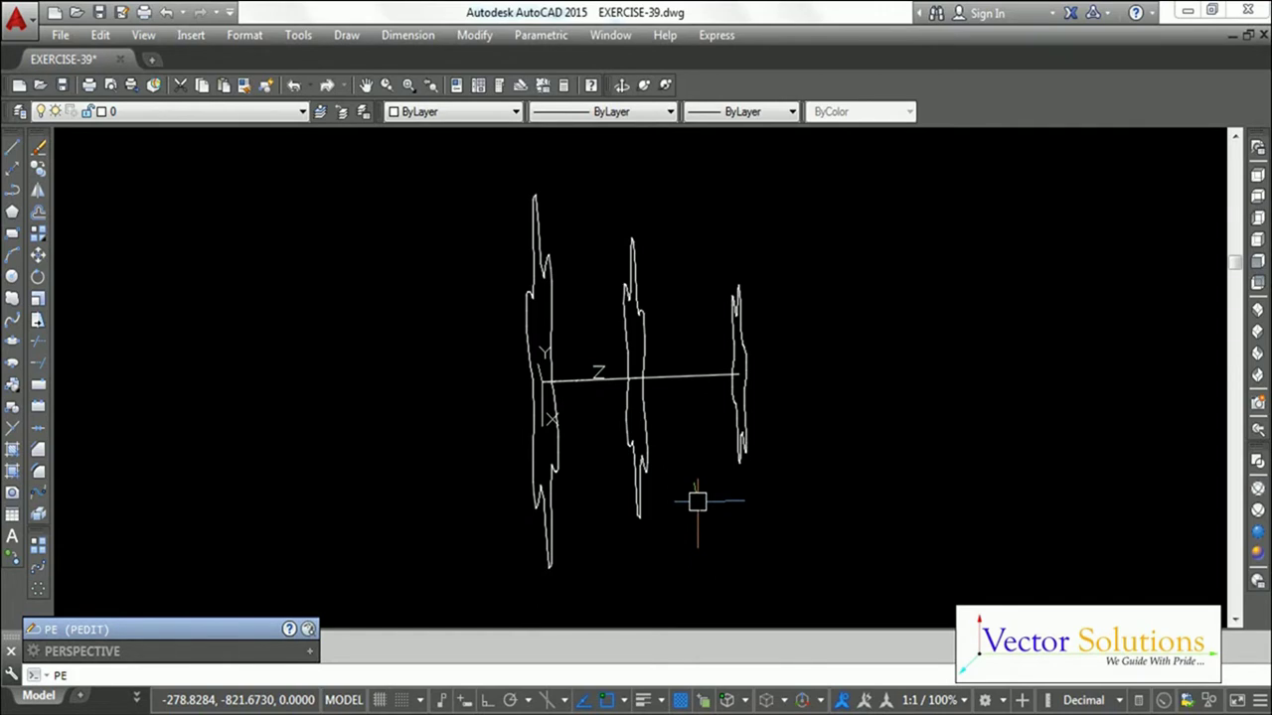
Step: Convert the left gear profile to a polyline and join all its segments with PEDIT
{"action": "key", "text": "Return"}
{"action": "left_click", "coordinate": [553, 546]}
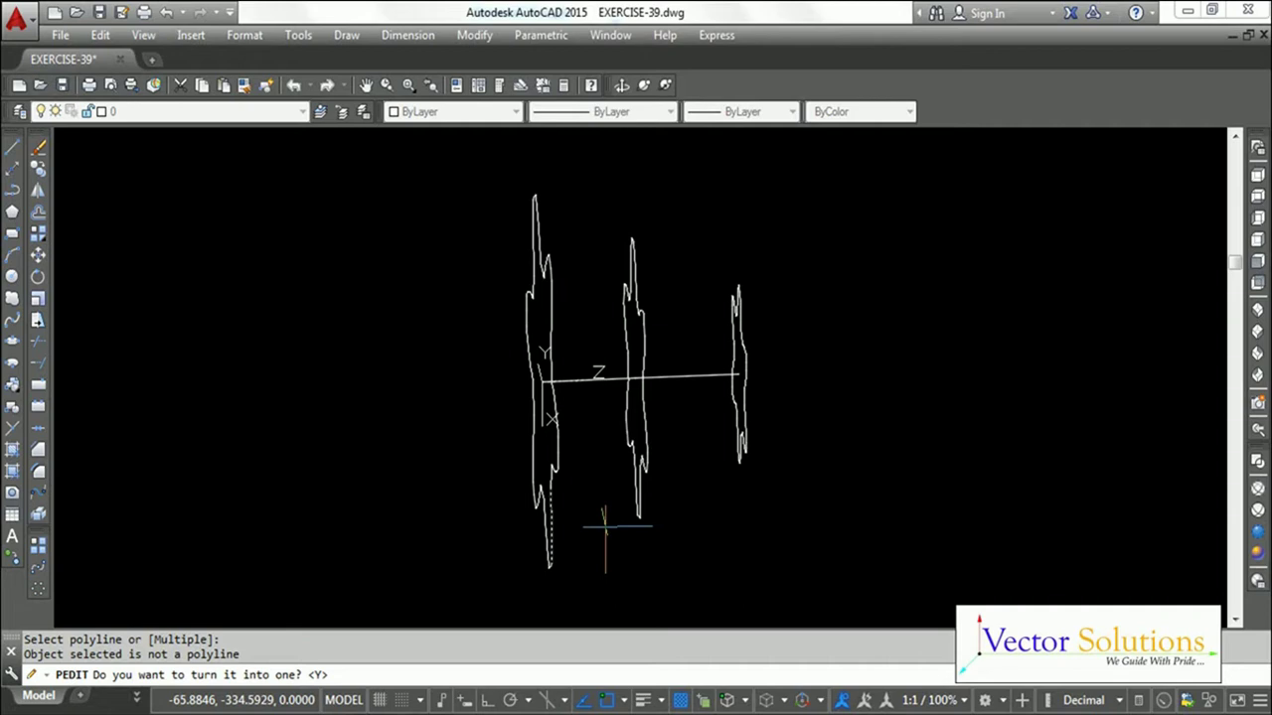
{"action": "key", "text": "Return"}
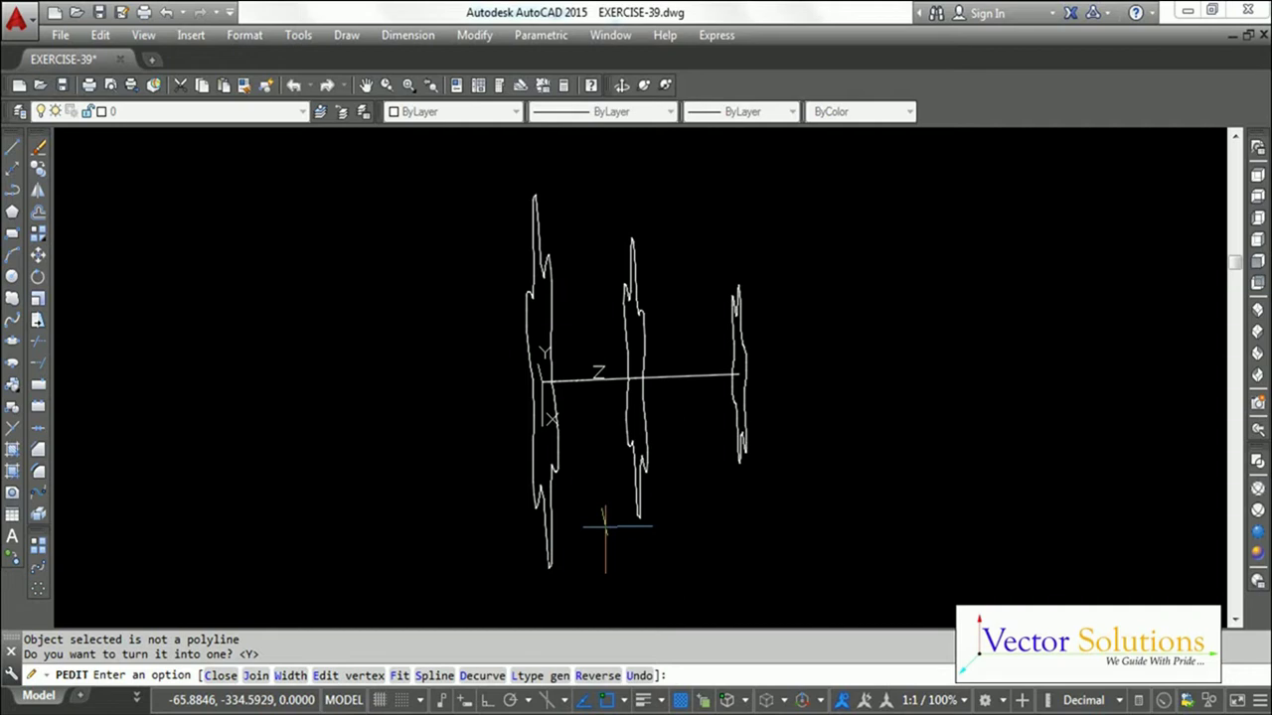
{"action": "type", "text": "J"}
{"action": "key", "text": "Return"}
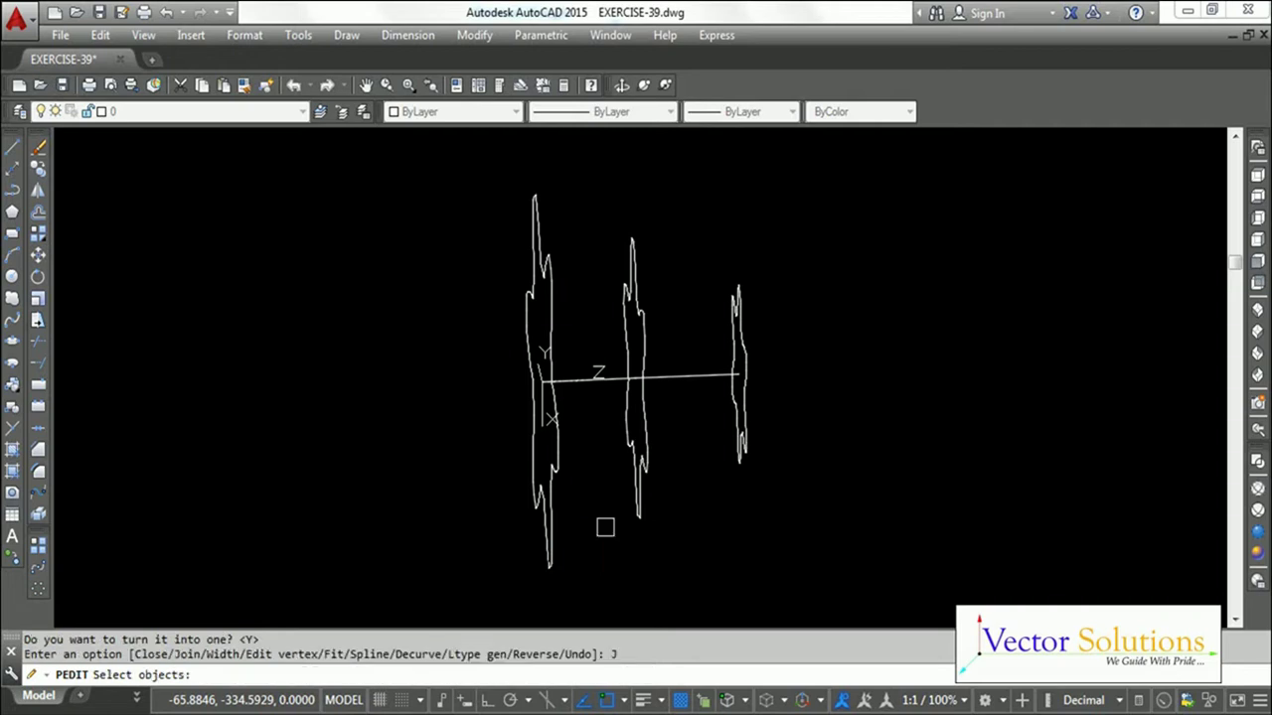
{"action": "left_click", "coordinate": [476, 181]}
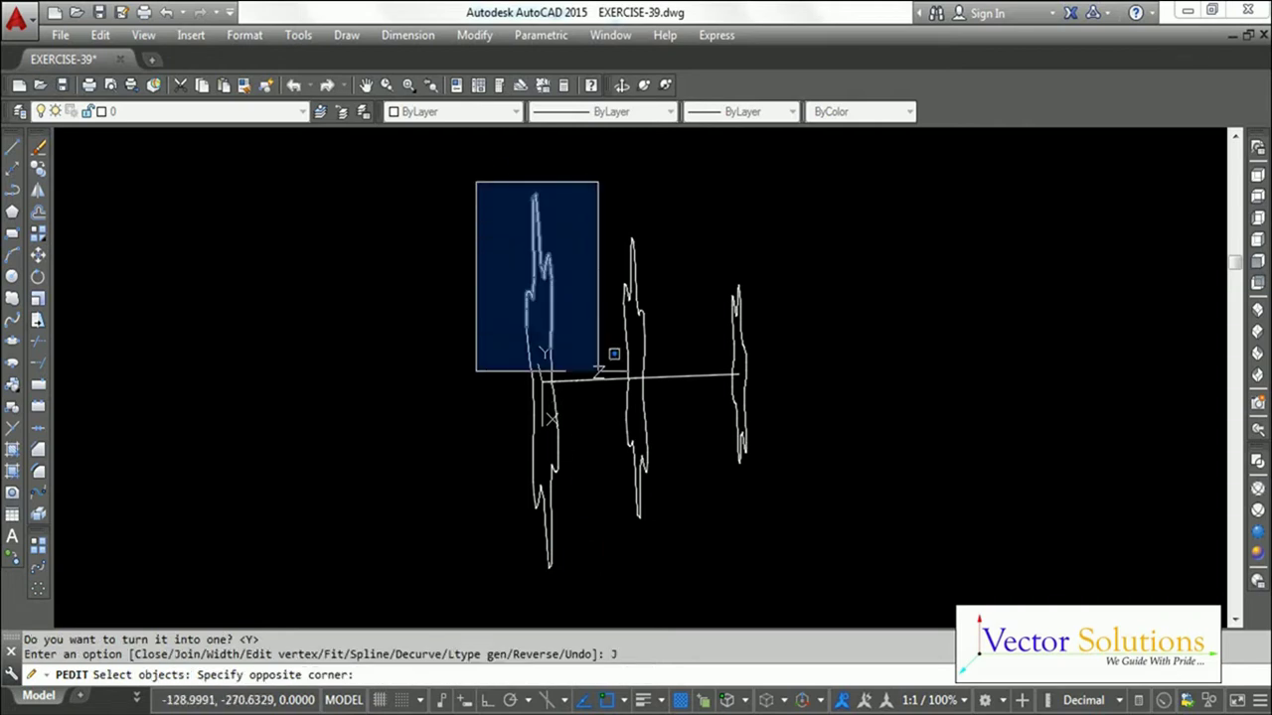
{"action": "left_click", "coordinate": [584, 587]}
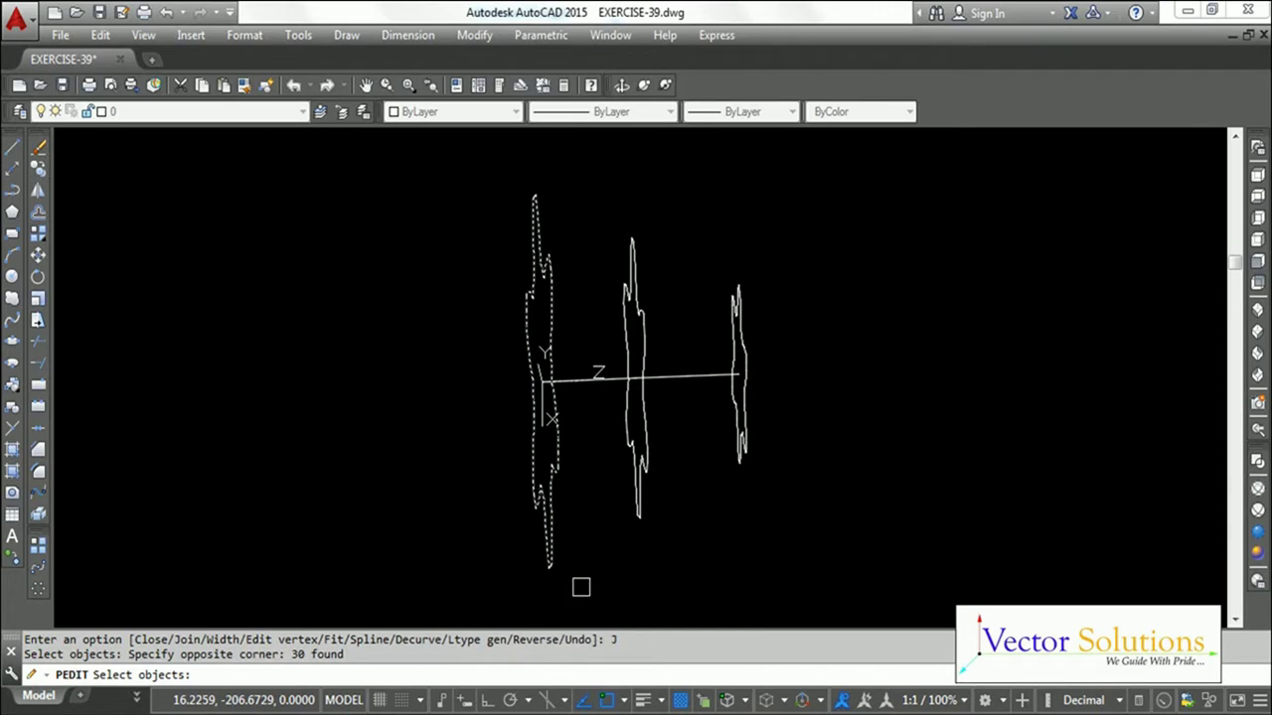
{"action": "key", "text": "Return"}
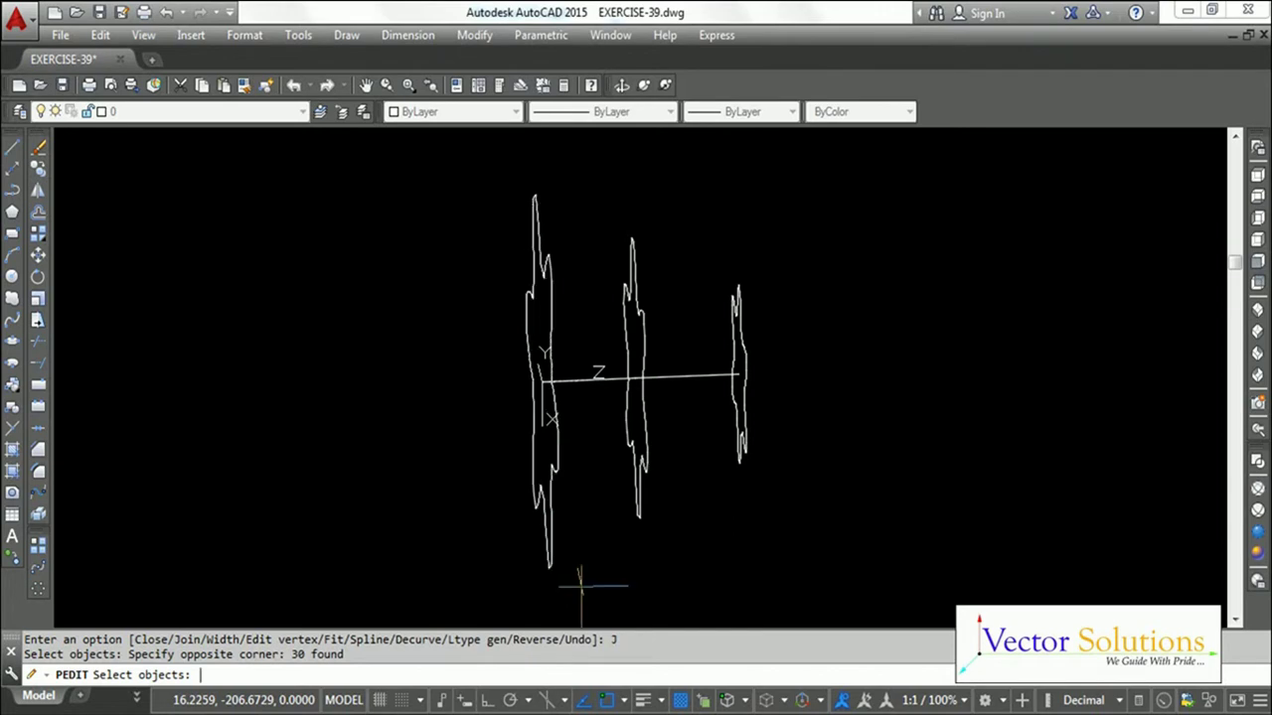
{"action": "key", "text": "Return"}
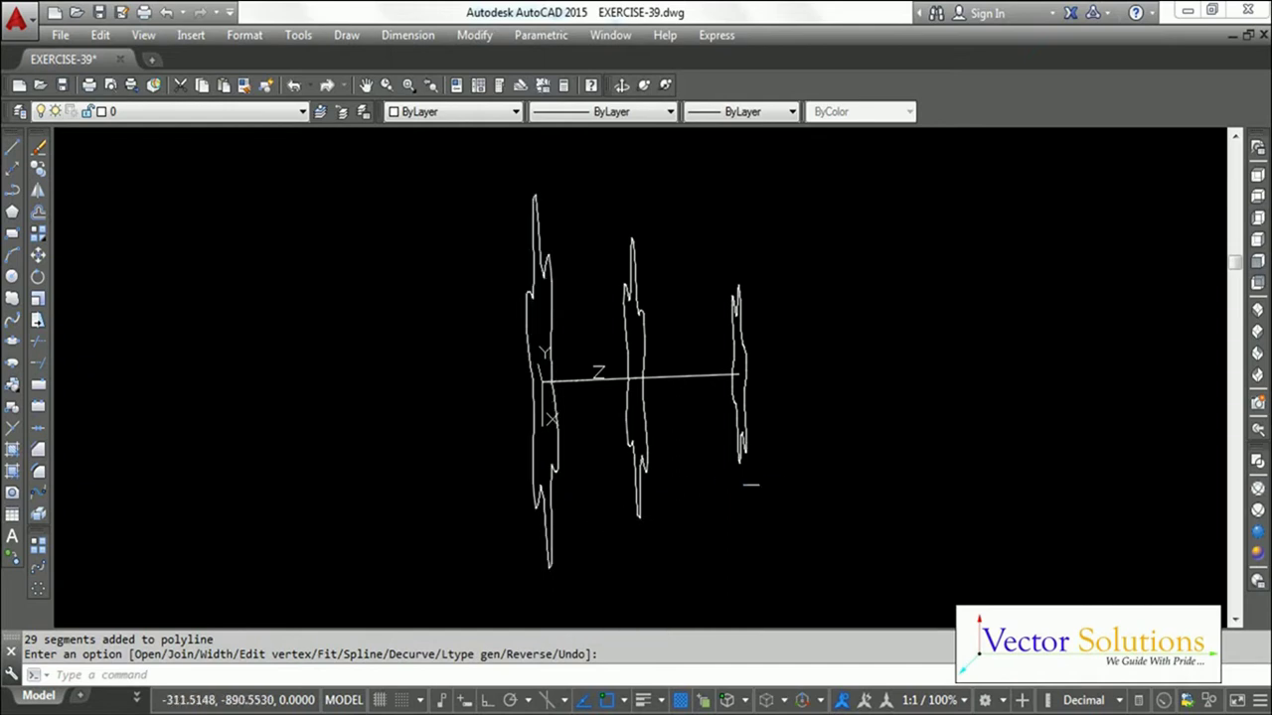
Step: Convert the middle gear profile to a polyline and join all its segments
{"action": "key", "text": "Return"}
{"action": "left_click", "coordinate": [659, 513]}
{"action": "key", "text": "Return"}
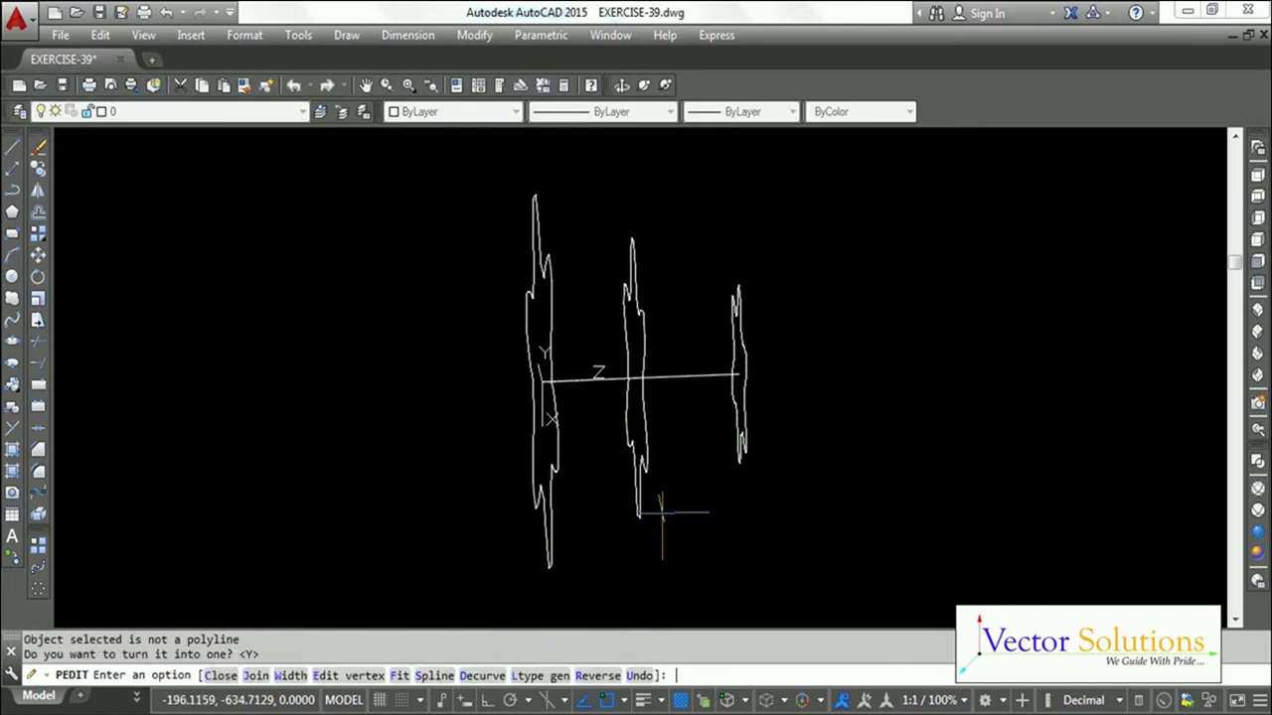
{"action": "type", "text": "J"}
{"action": "key", "text": "Return"}
{"action": "left_click", "coordinate": [600, 211]}
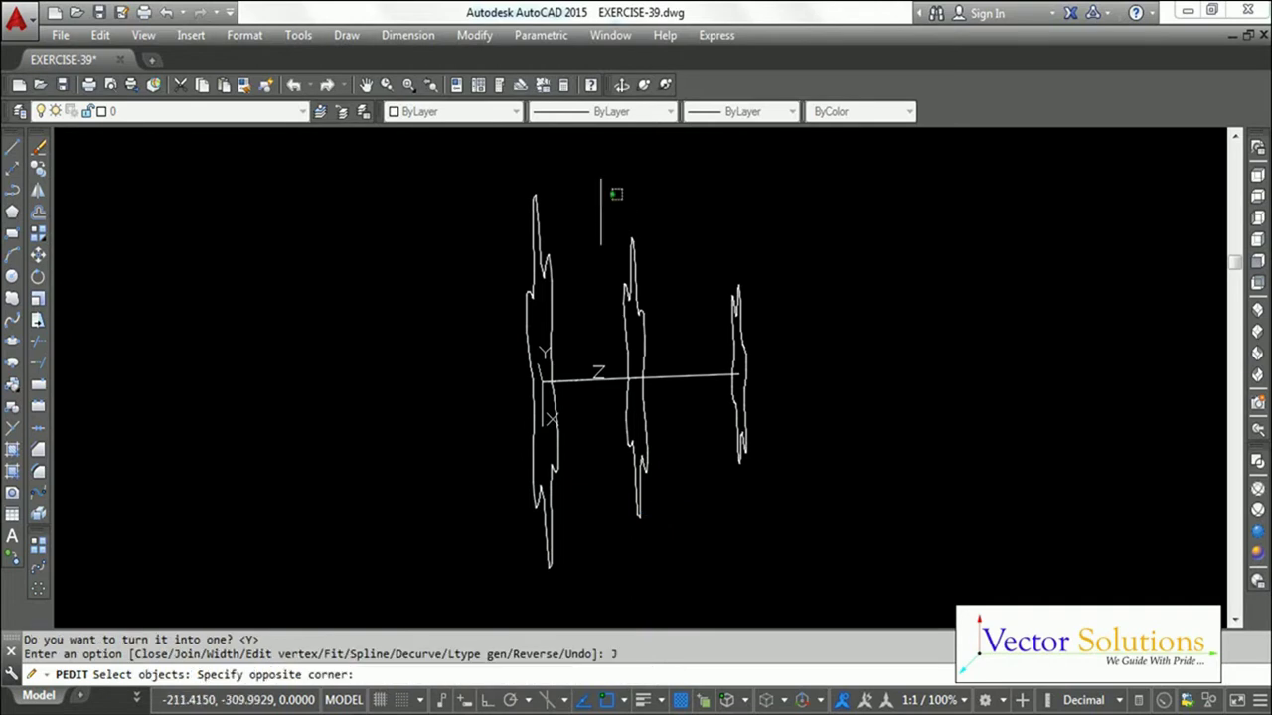
{"action": "left_click", "coordinate": [686, 531]}
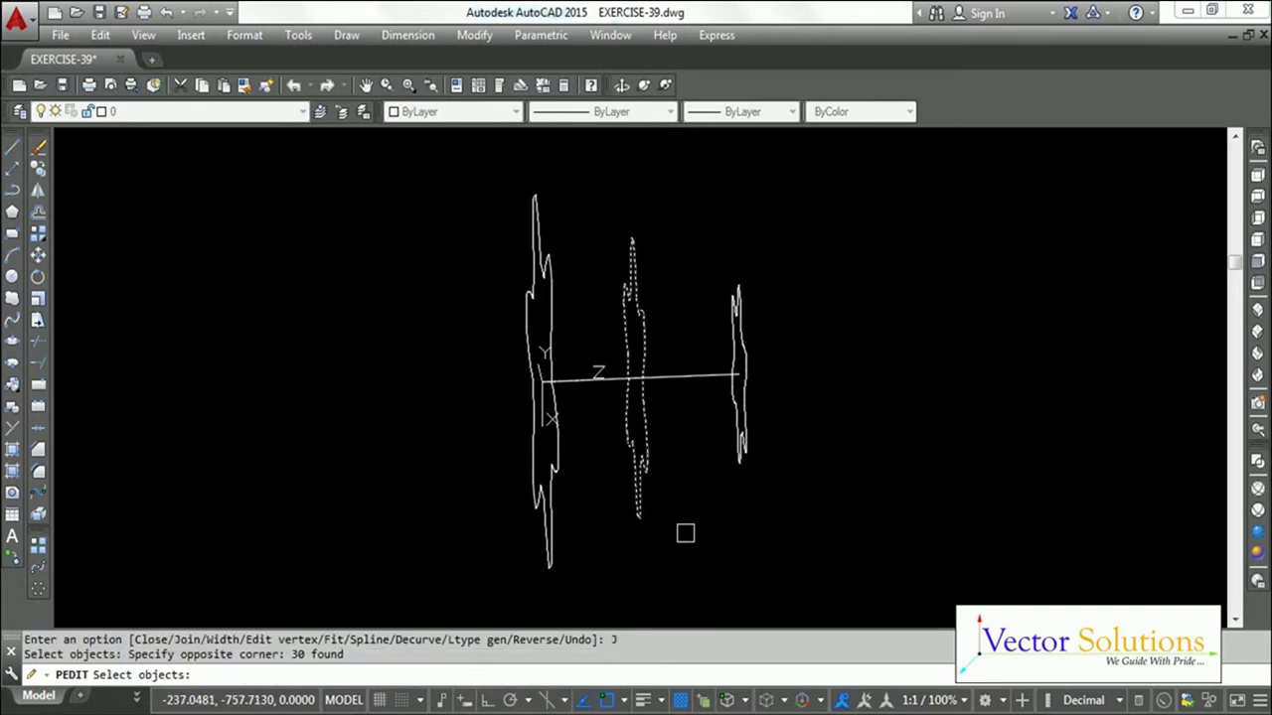
{"action": "key", "text": "Return"}
{"action": "key", "text": "Return"}
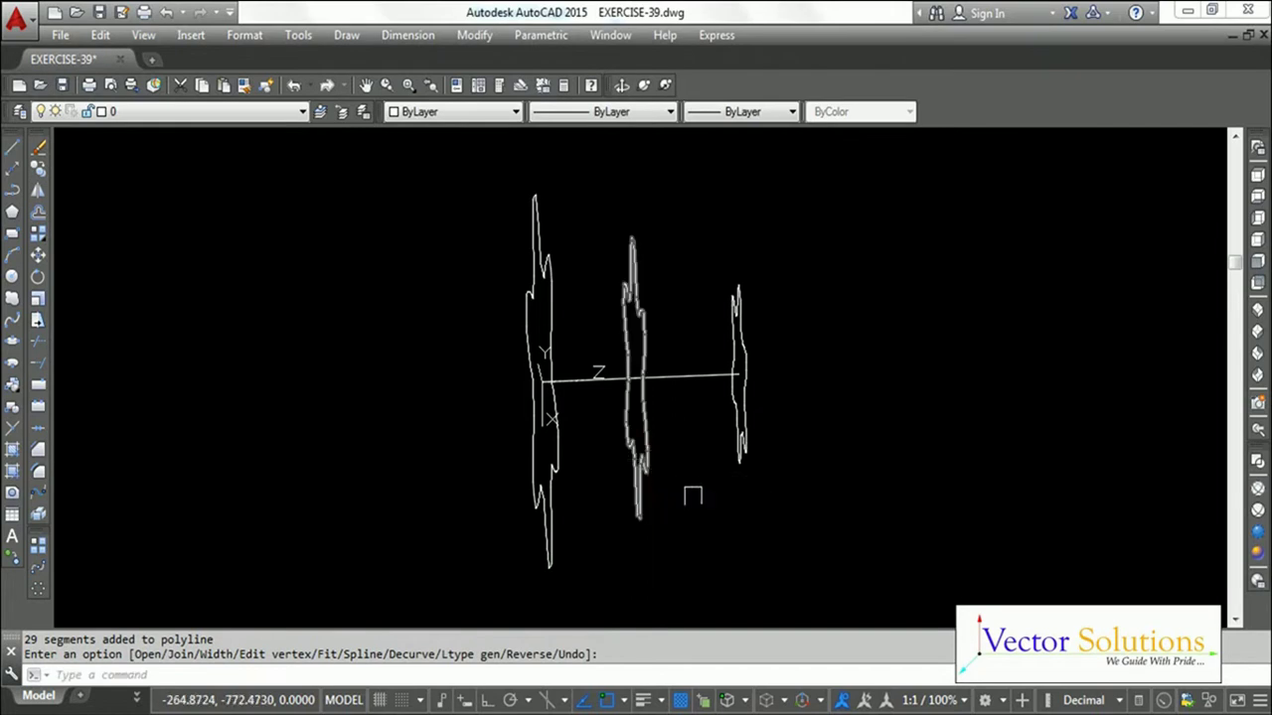
Step: Convert the right gear profile to a polyline and join all its segments
{"action": "key", "text": "Return"}
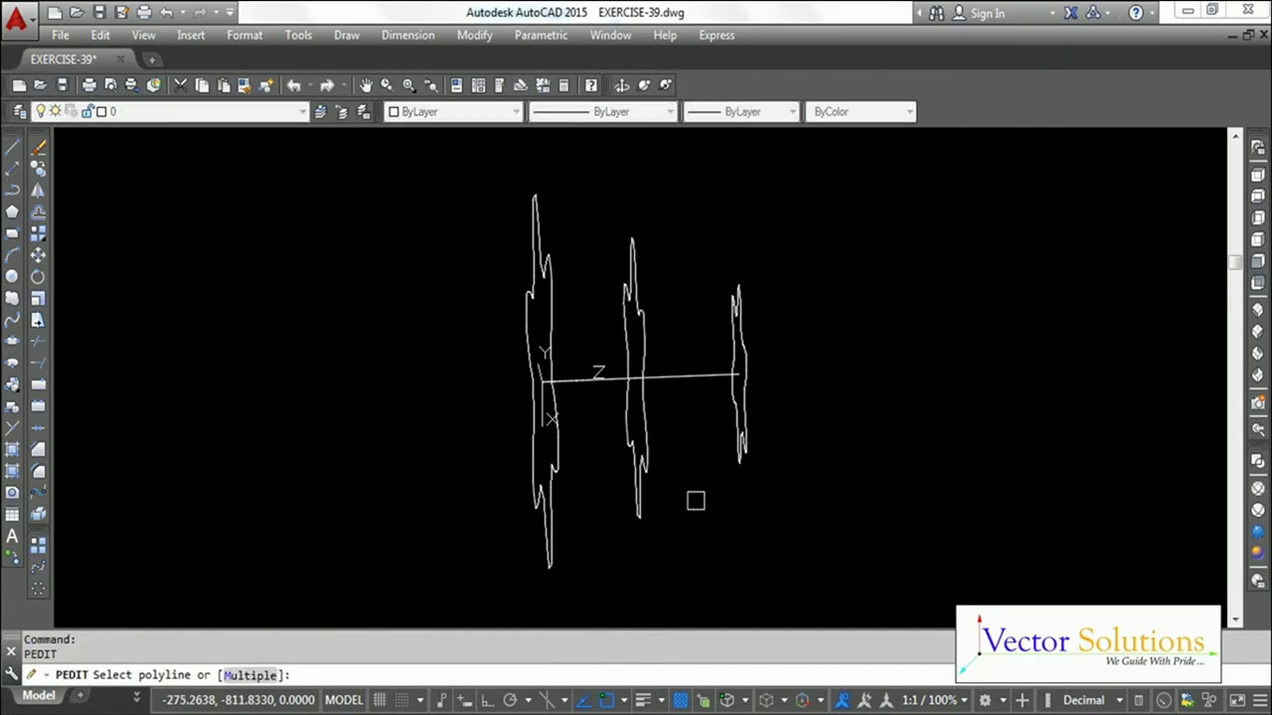
{"action": "left_click", "coordinate": [747, 449]}
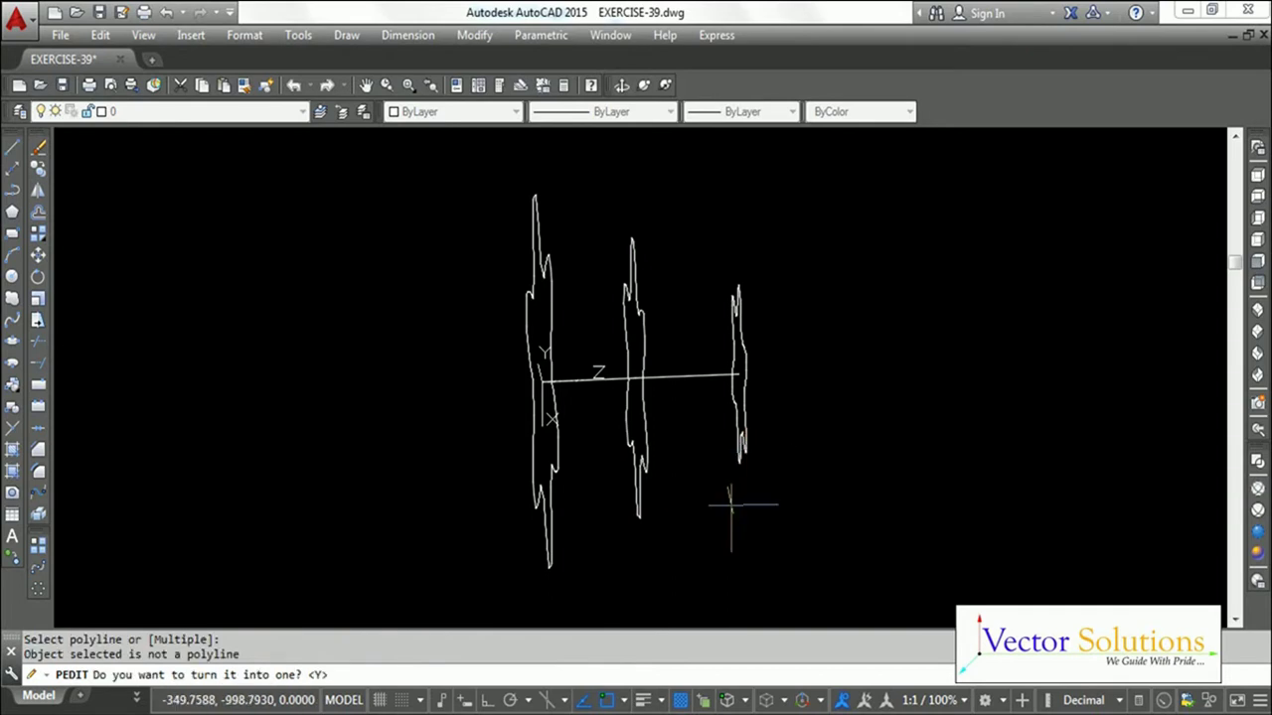
{"action": "key", "text": "Return"}
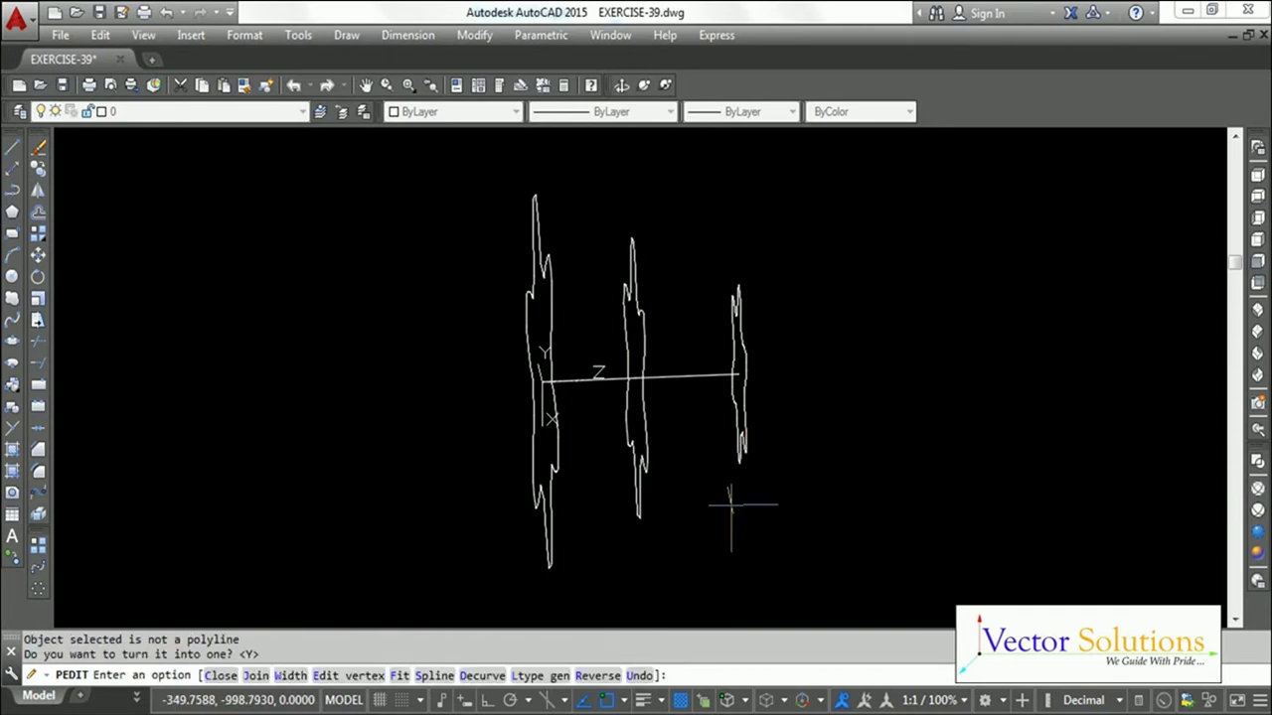
{"action": "type", "text": "J"}
{"action": "key", "text": "Return"}
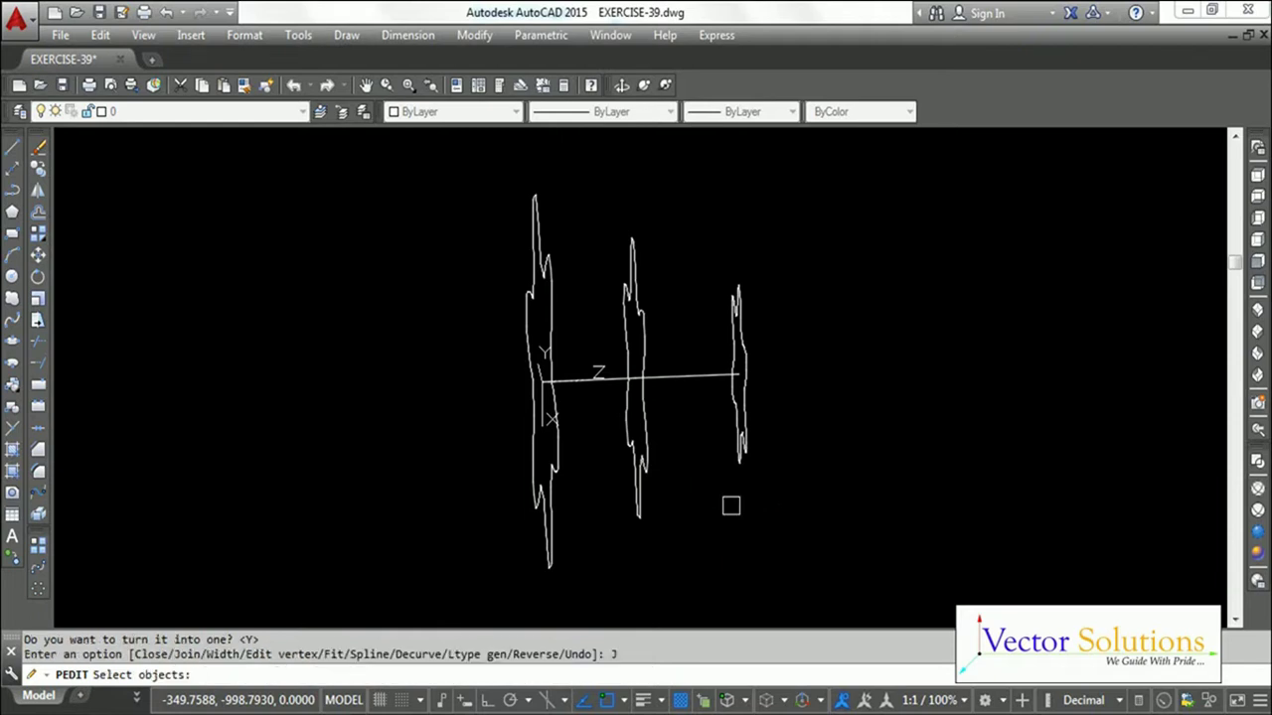
{"action": "left_click", "coordinate": [715, 235]}
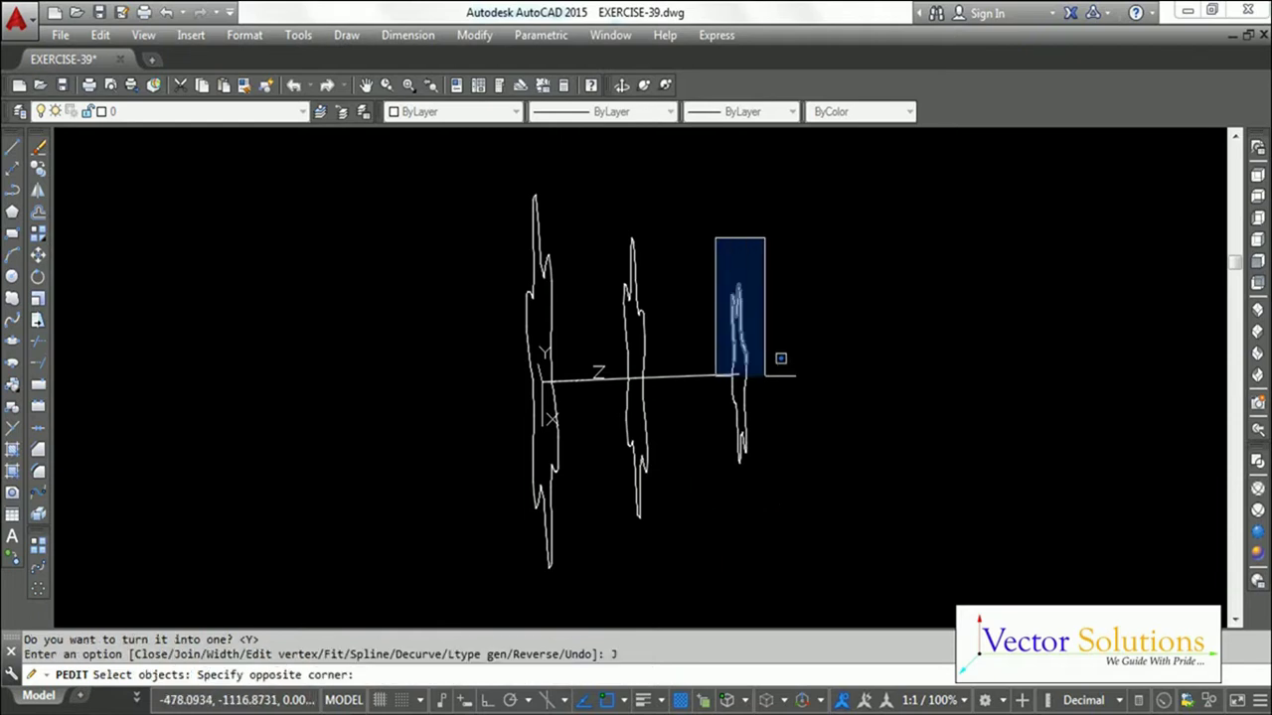
{"action": "left_click", "coordinate": [787, 493]}
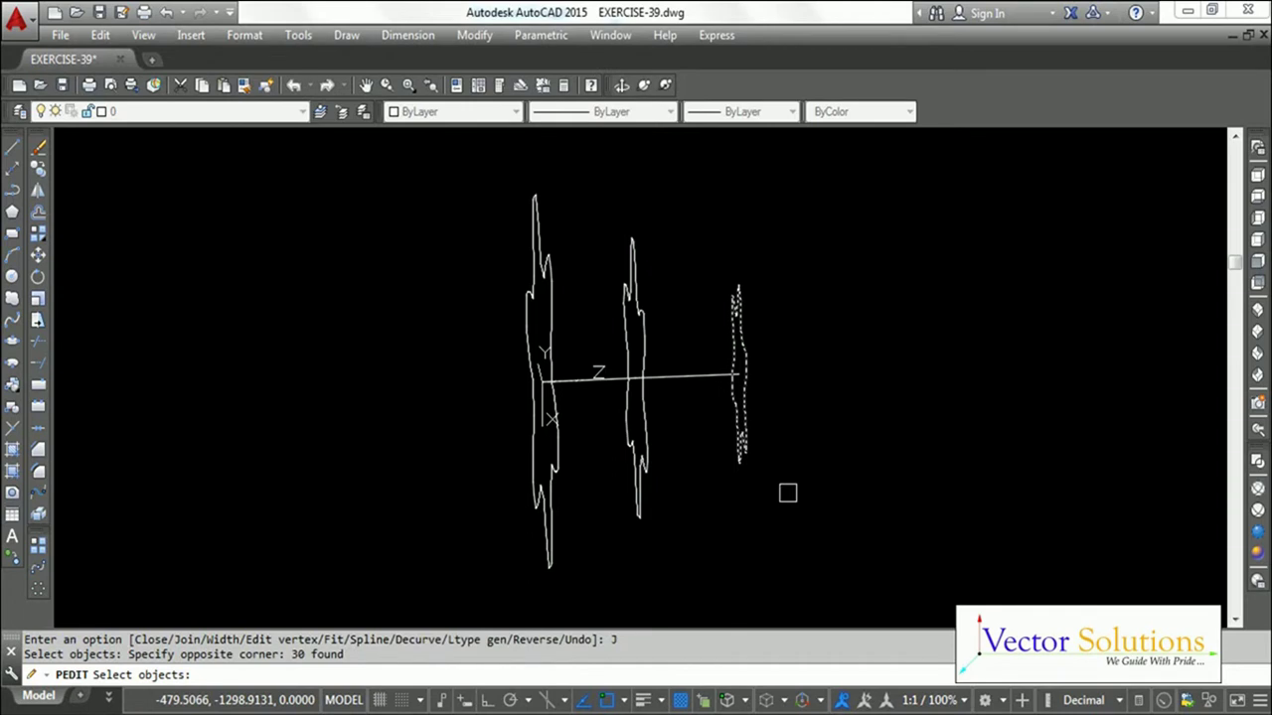
{"action": "key", "text": "Return"}
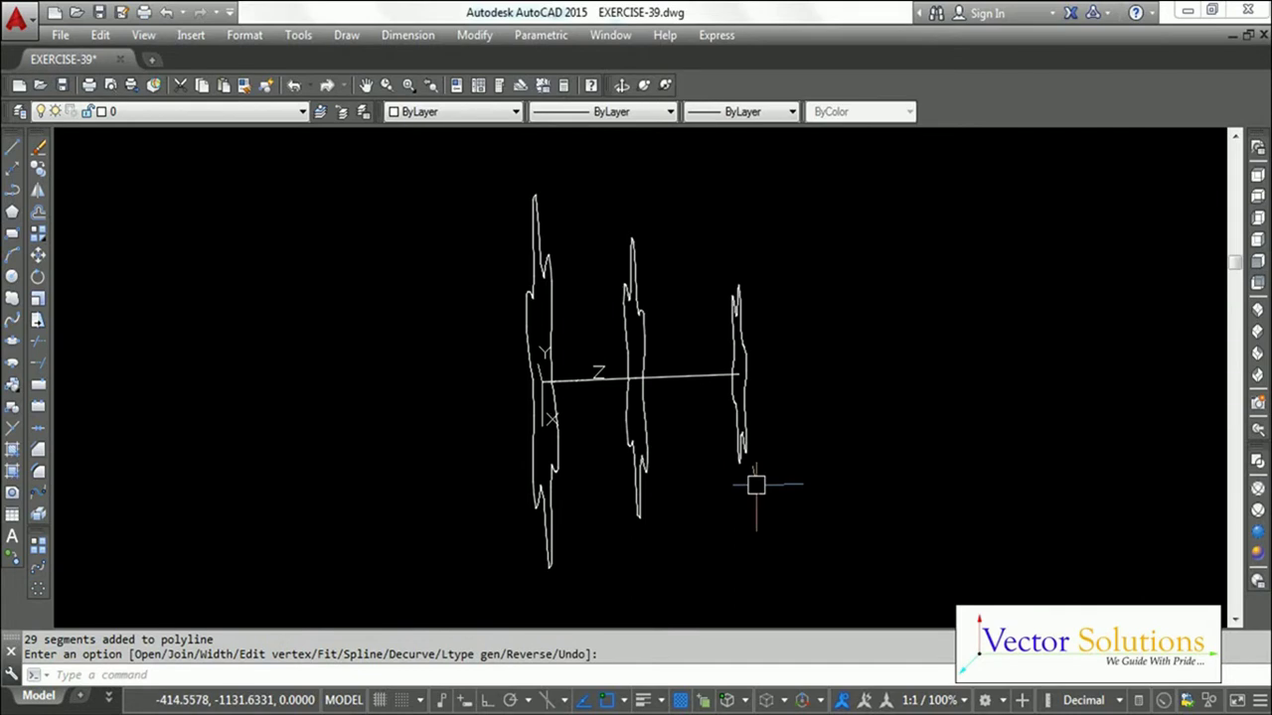
Step: Join the two halves of the axis line into one line
{"action": "type", "text": "J"}
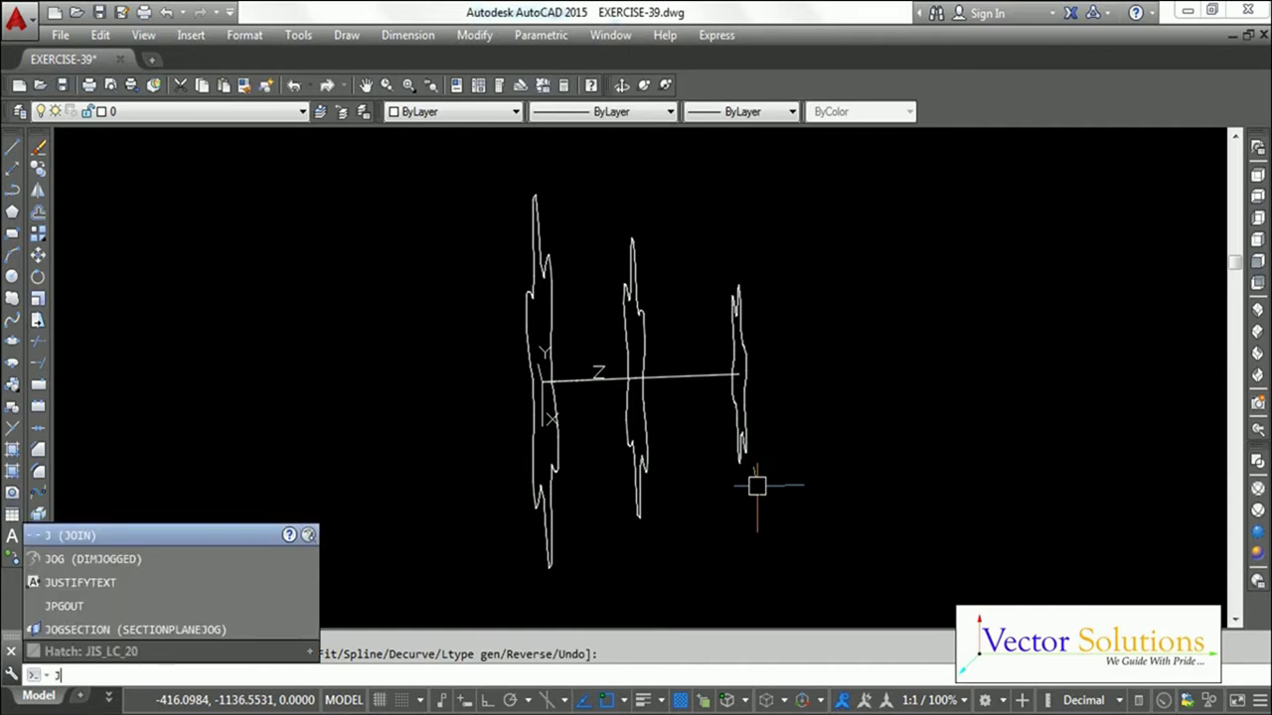
{"action": "key", "text": "Return"}
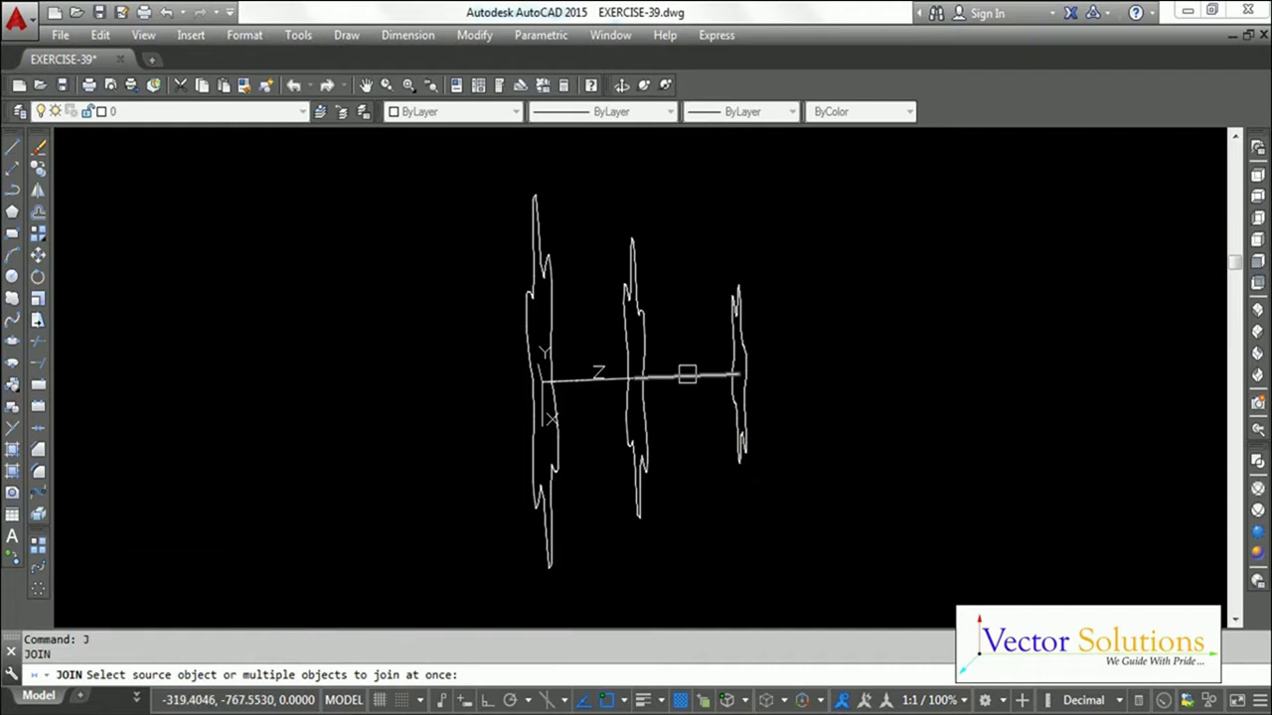
{"action": "left_click", "coordinate": [686, 375]}
{"action": "left_click", "coordinate": [603, 378]}
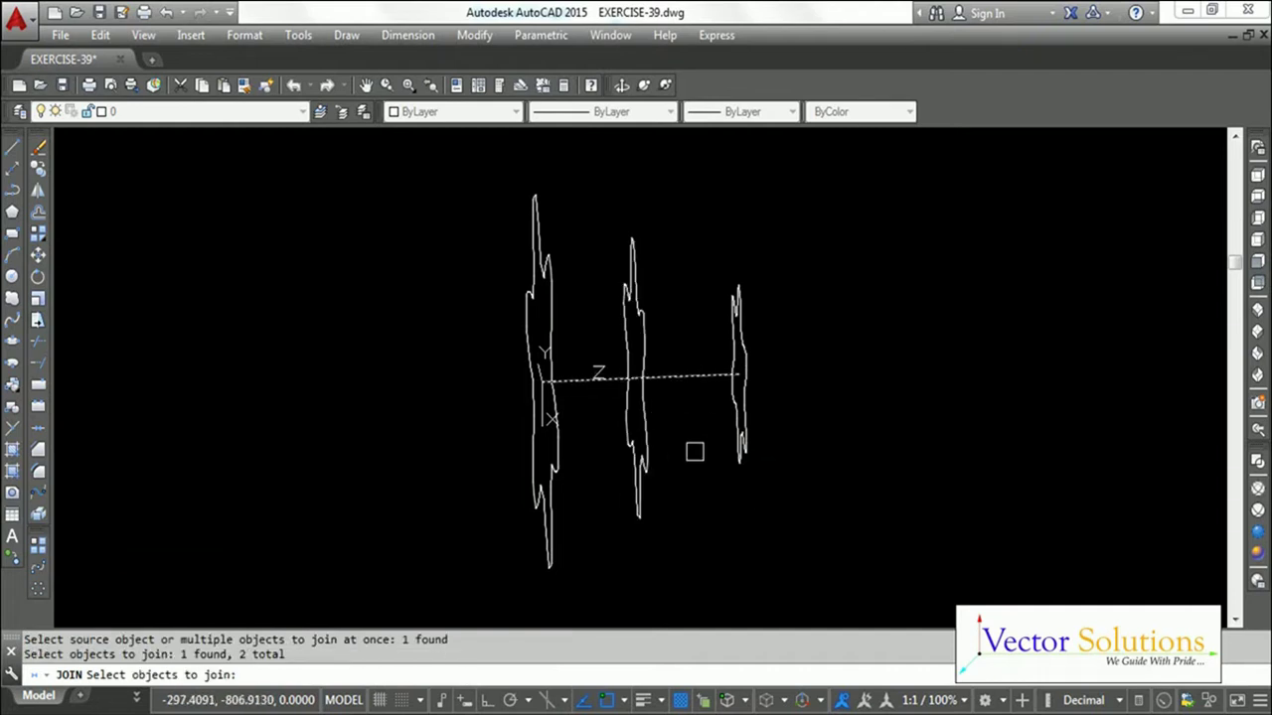
{"action": "key", "text": "Return"}
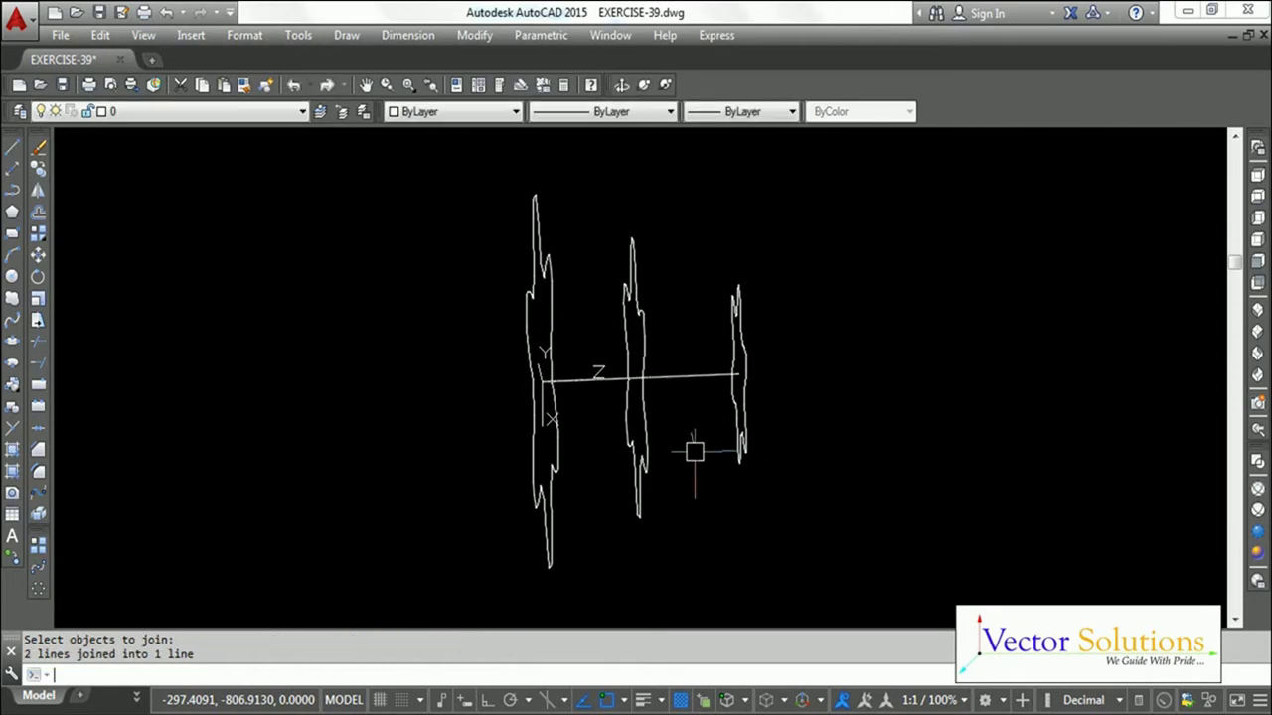
Step: Set the joined axis line's colour to Red
{"action": "left_click", "coordinate": [681, 380]}
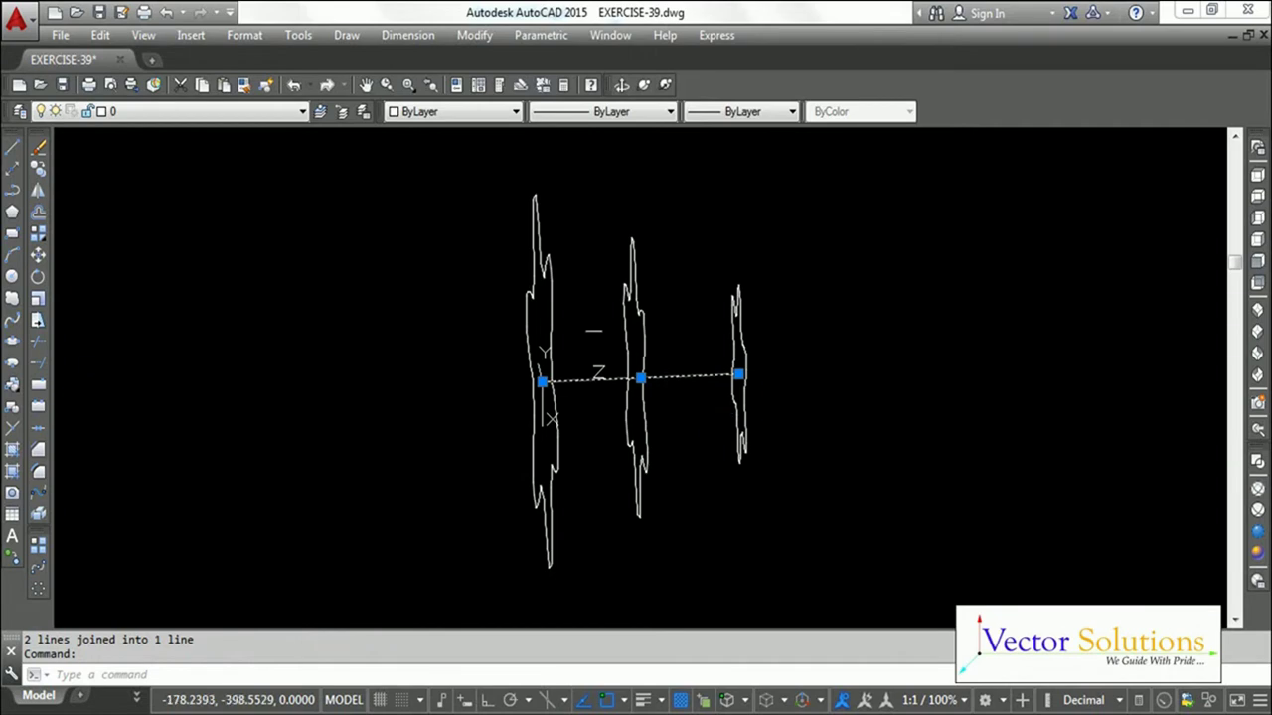
{"action": "left_click", "coordinate": [467, 113]}
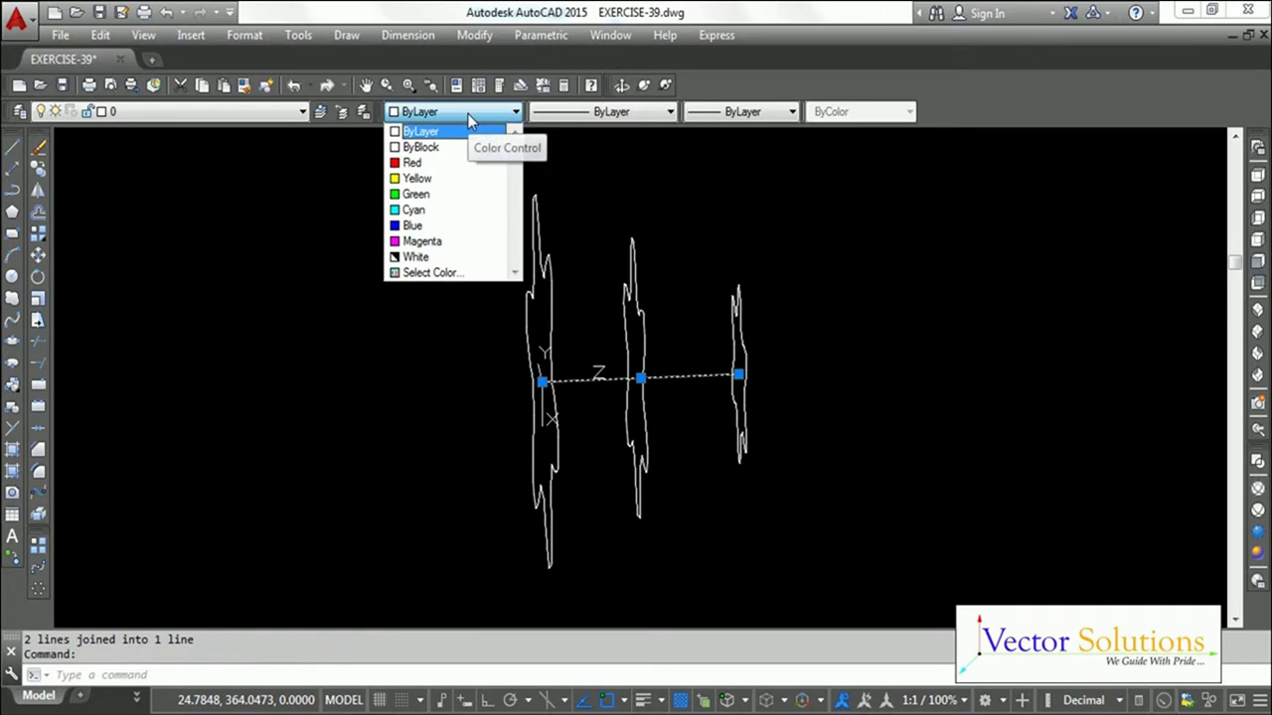
{"action": "left_click", "coordinate": [454, 167]}
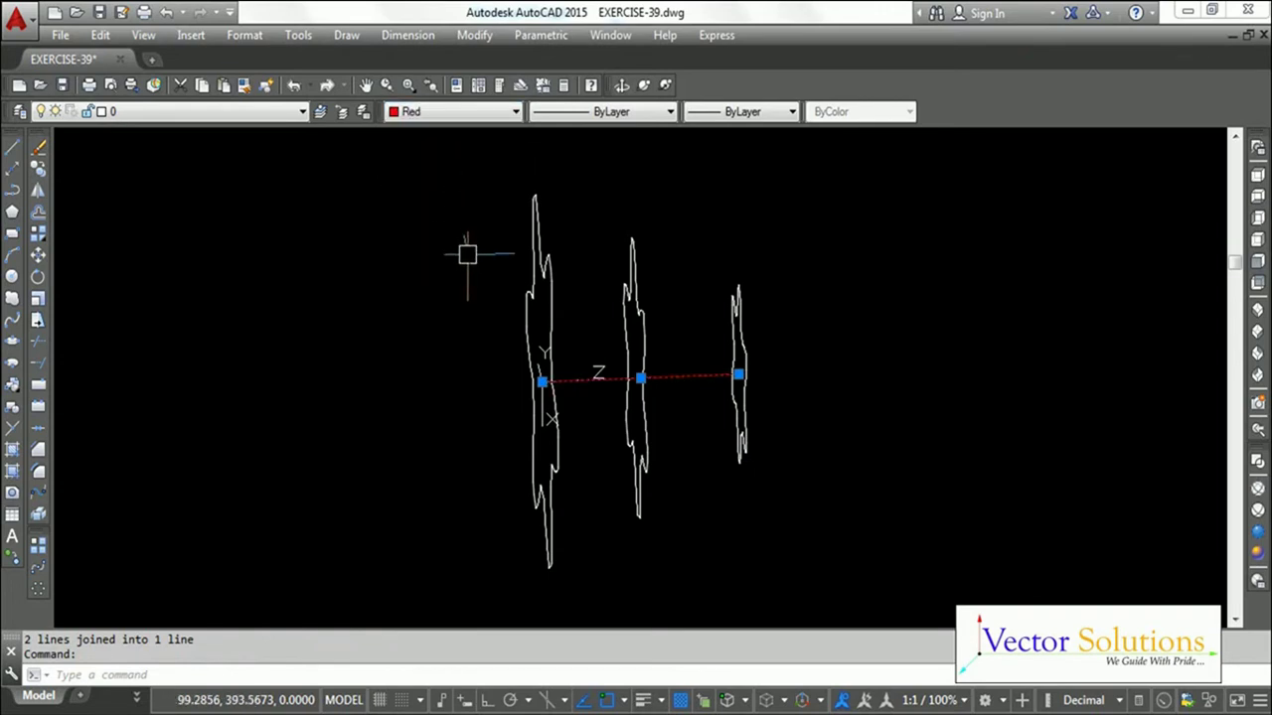
{"action": "key", "text": "Escape"}
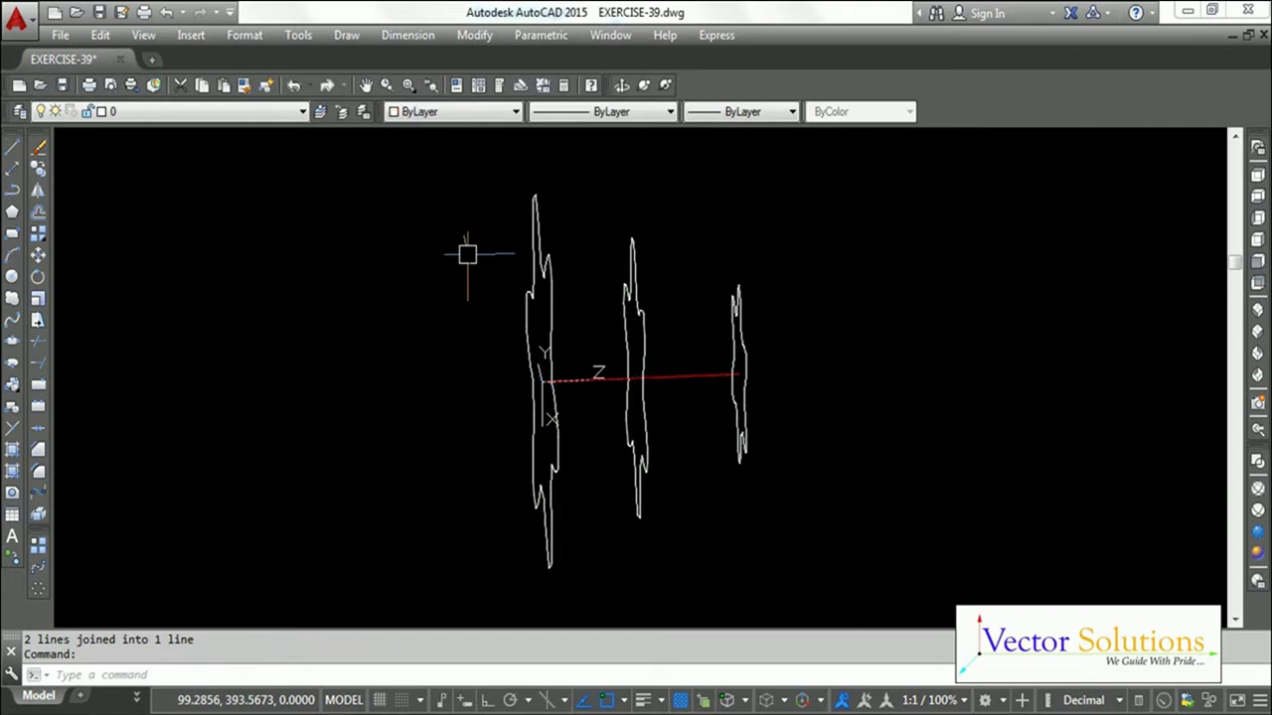
{"action": "key", "text": "Escape"}
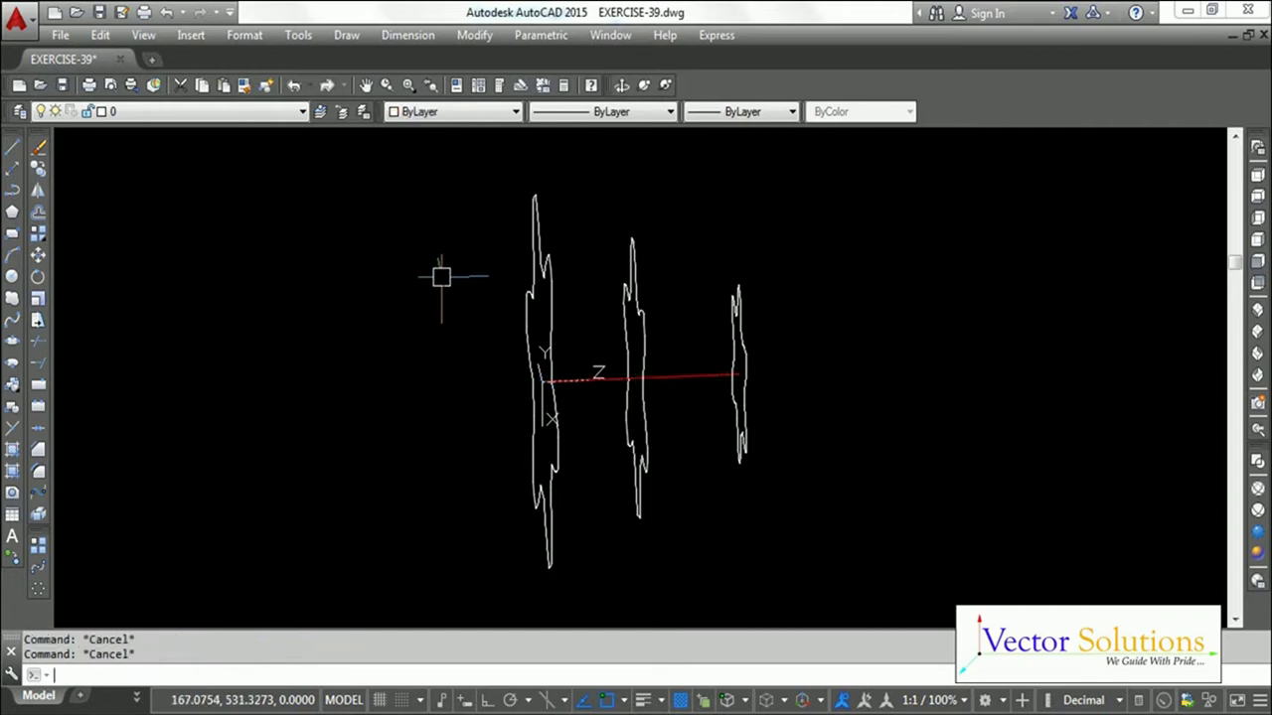
Step: Loft the left, middle and right gear profiles using the red axis line as the path
{"action": "type", "text": "LOFT"}
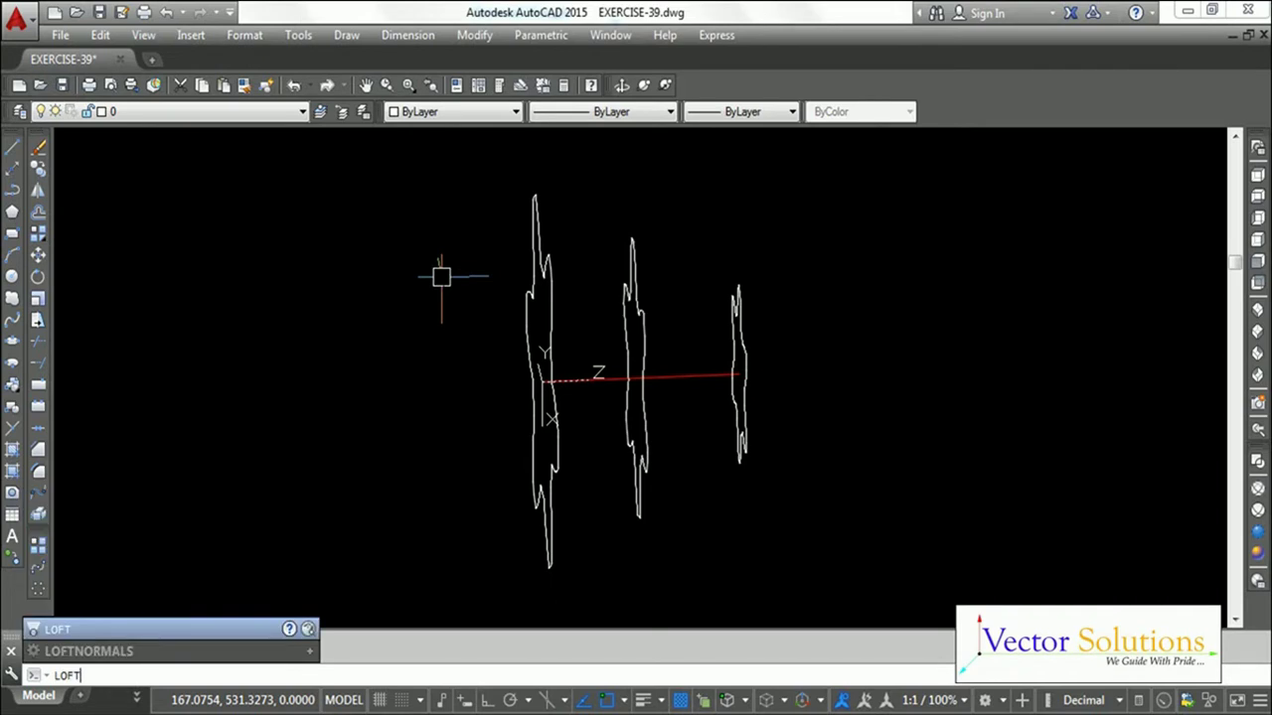
{"action": "key", "text": "Return"}
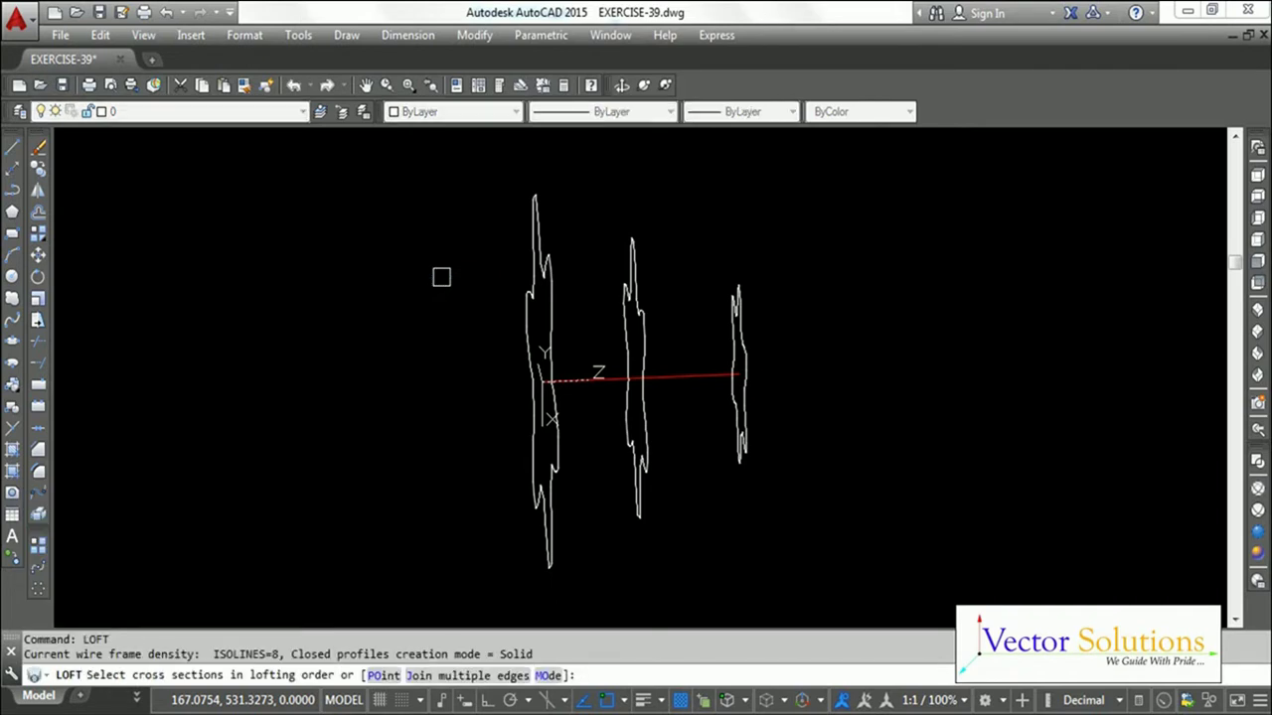
{"action": "left_click", "coordinate": [527, 318]}
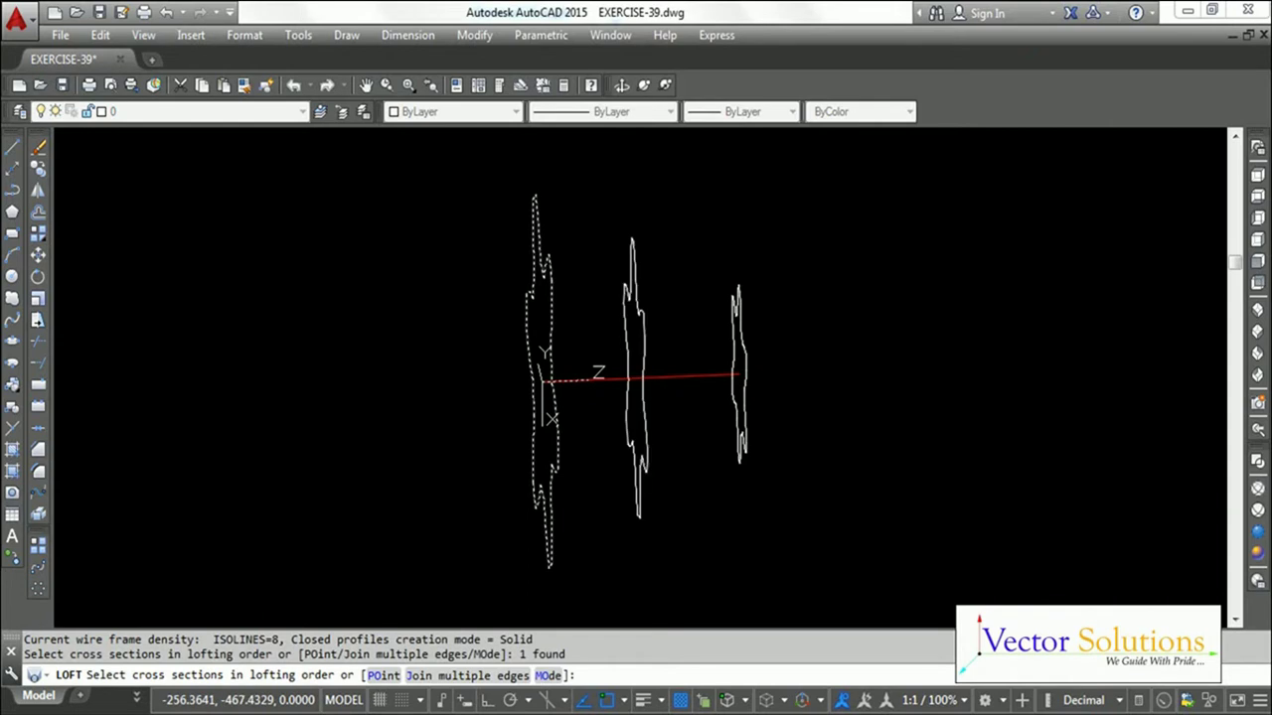
{"action": "left_click", "coordinate": [632, 268]}
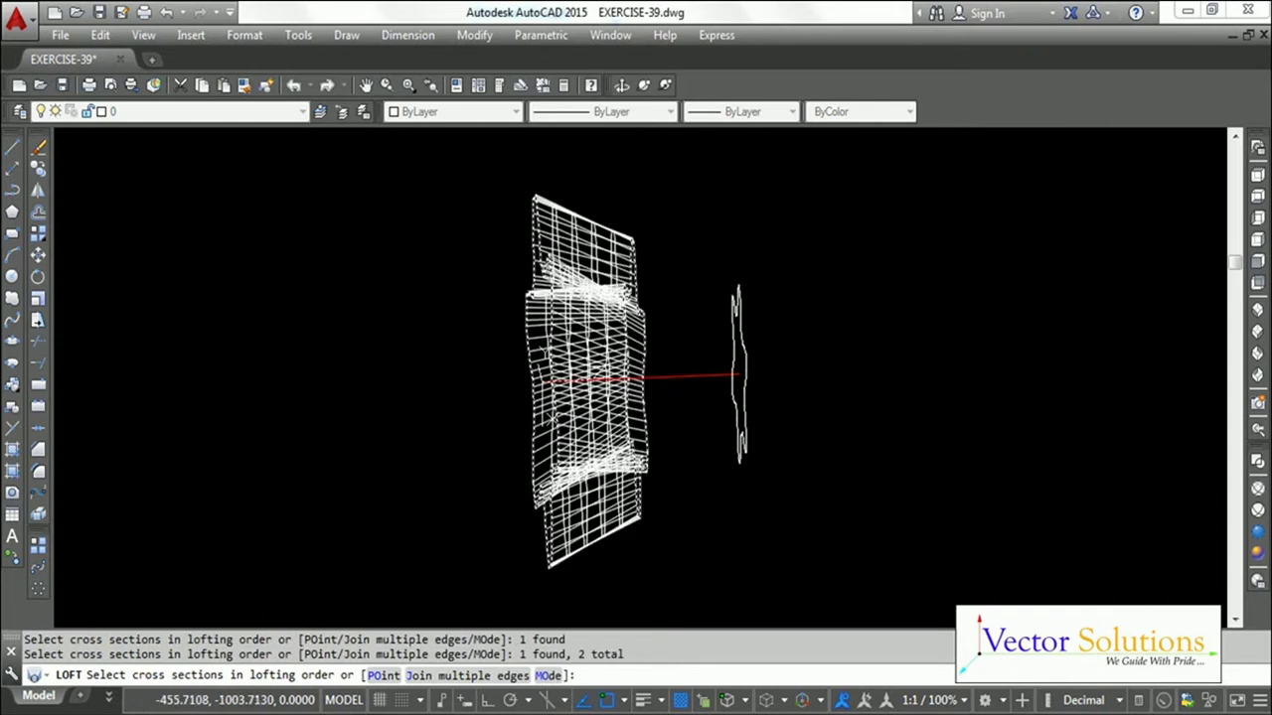
{"action": "left_click", "coordinate": [738, 298]}
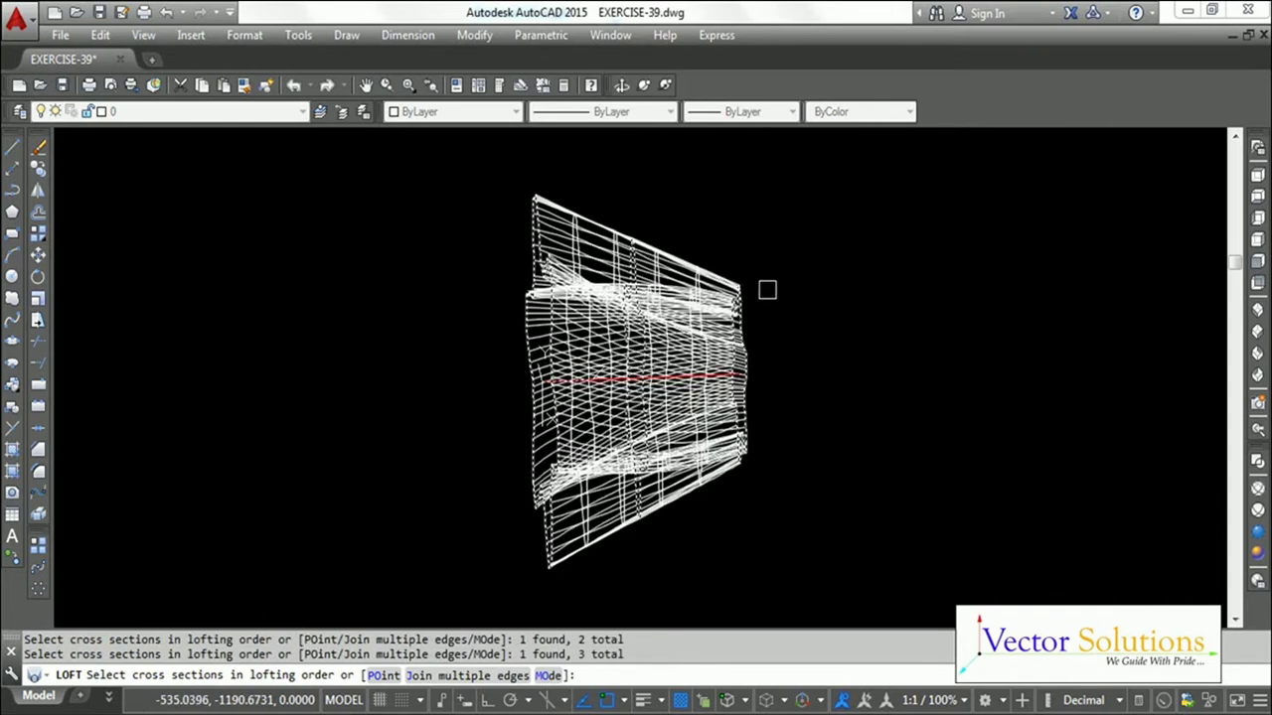
{"action": "key", "text": "Return"}
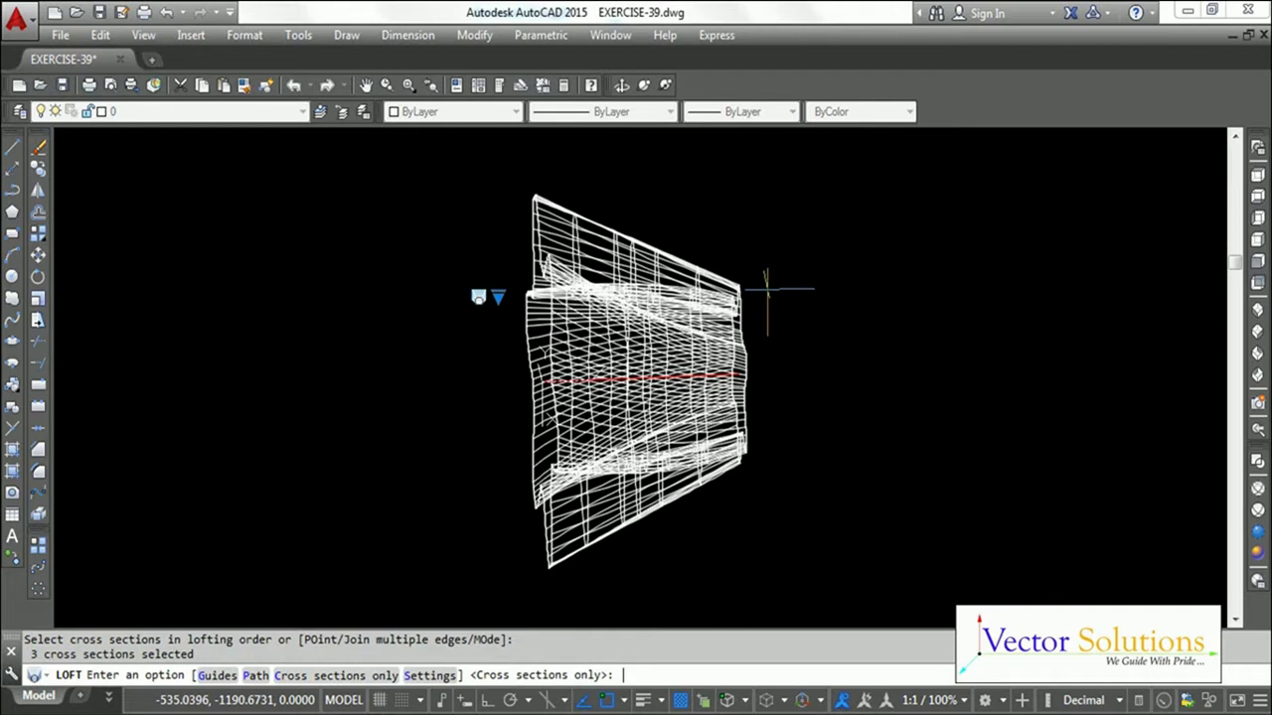
{"action": "type", "text": "P"}
{"action": "key", "text": "Return"}
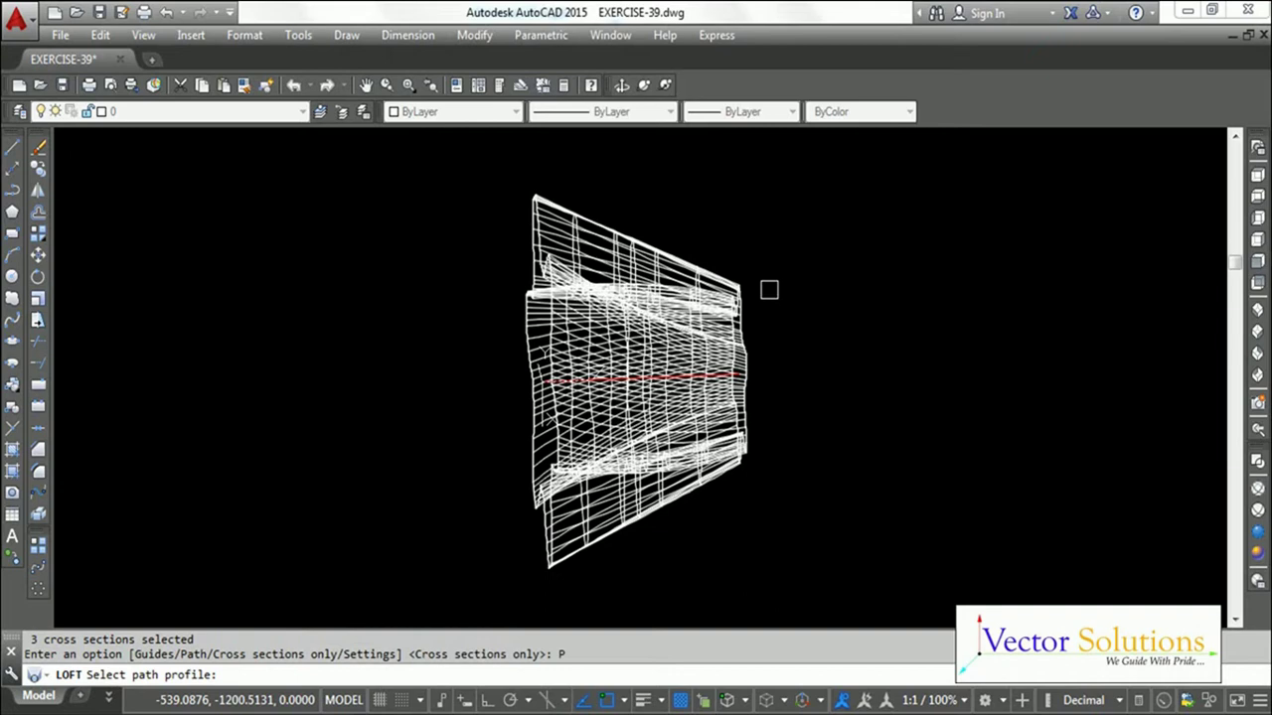
{"action": "middle_click_drag", "start_coordinate": [769, 289], "coordinate": [889, 269], "text": "shift"}
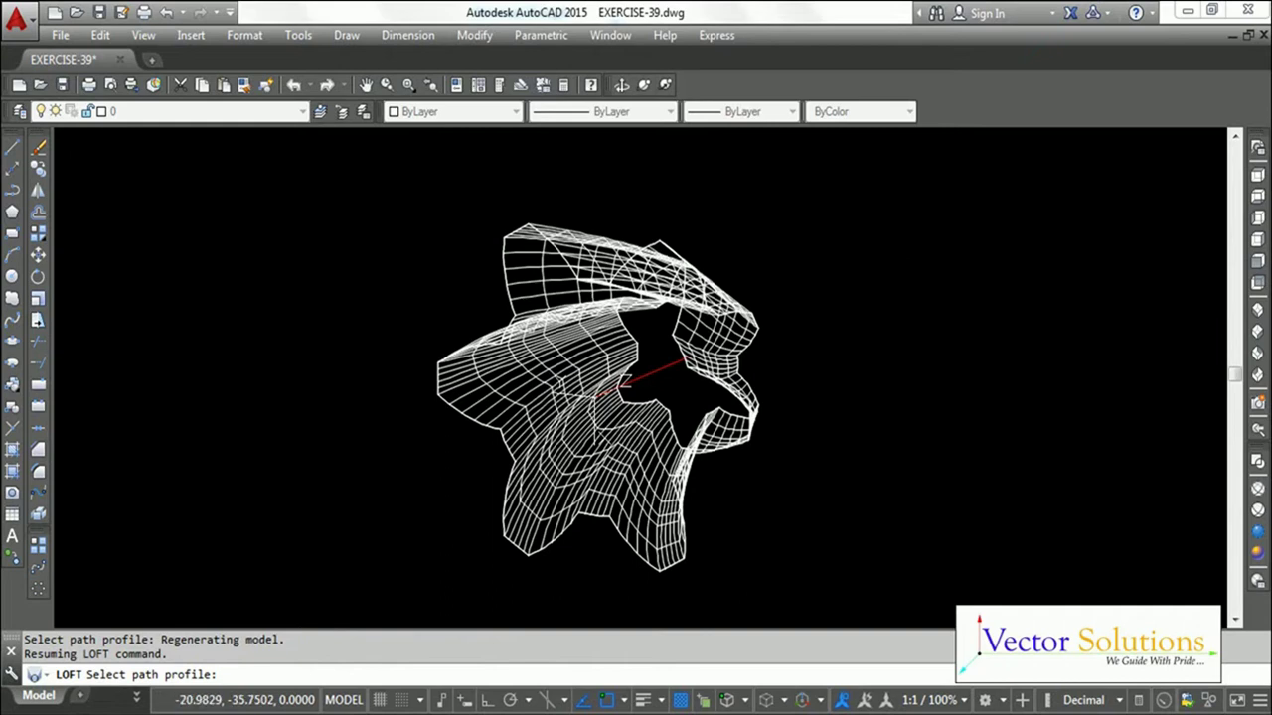
{"action": "left_click", "coordinate": [659, 366]}
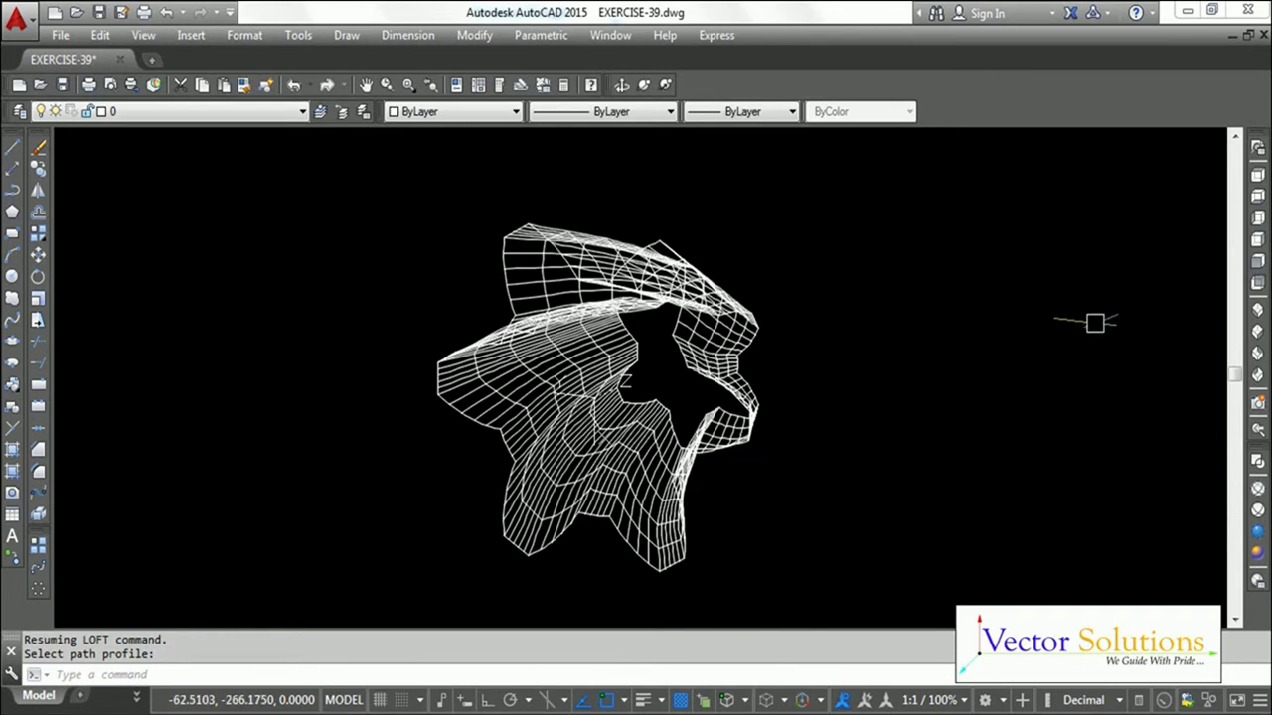
Step: Switch to SW Isometric, apply the Conceptual visual style, then view the gear from Front
{"action": "left_click", "coordinate": [1257, 311]}
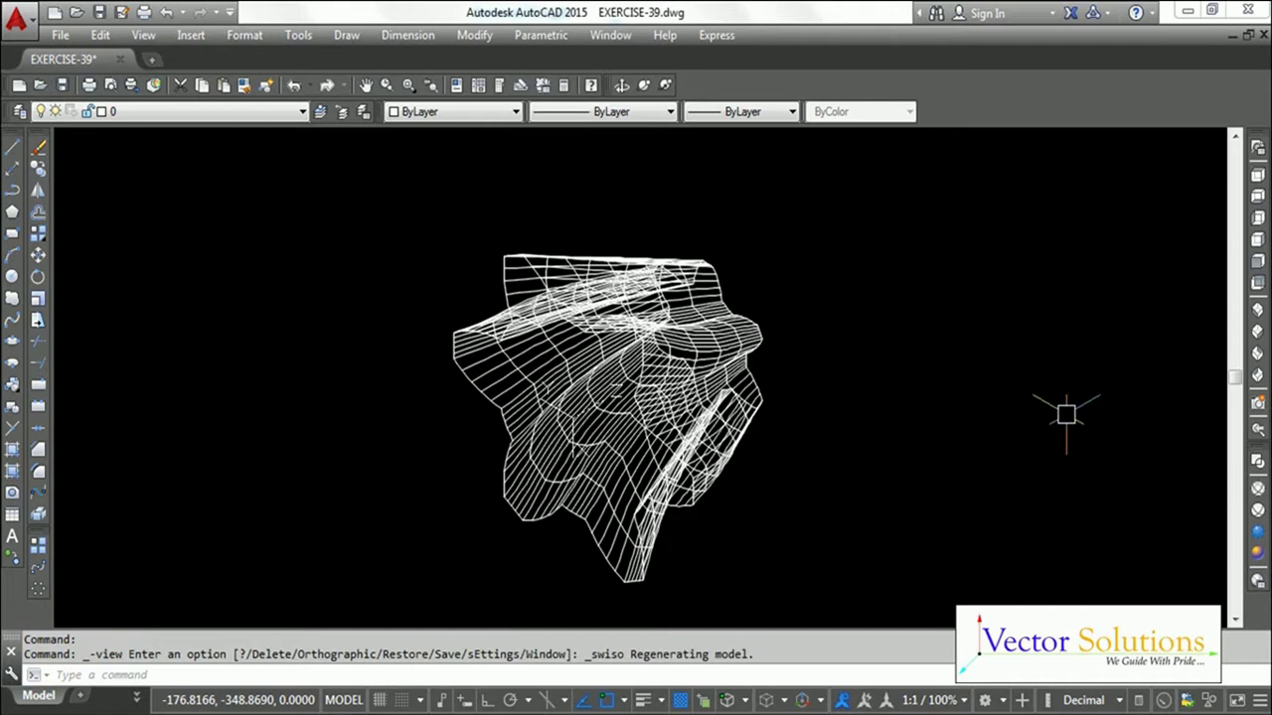
{"action": "left_click", "coordinate": [1258, 554]}
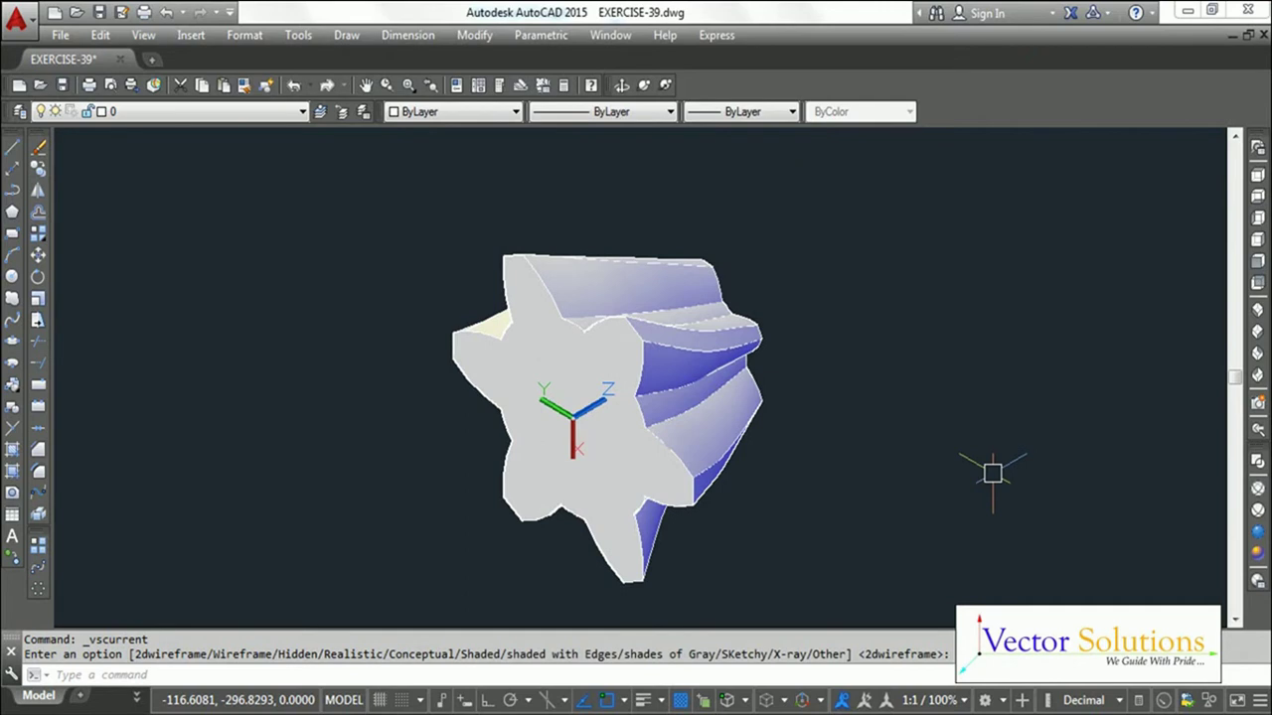
{"action": "left_click", "coordinate": [1256, 261]}
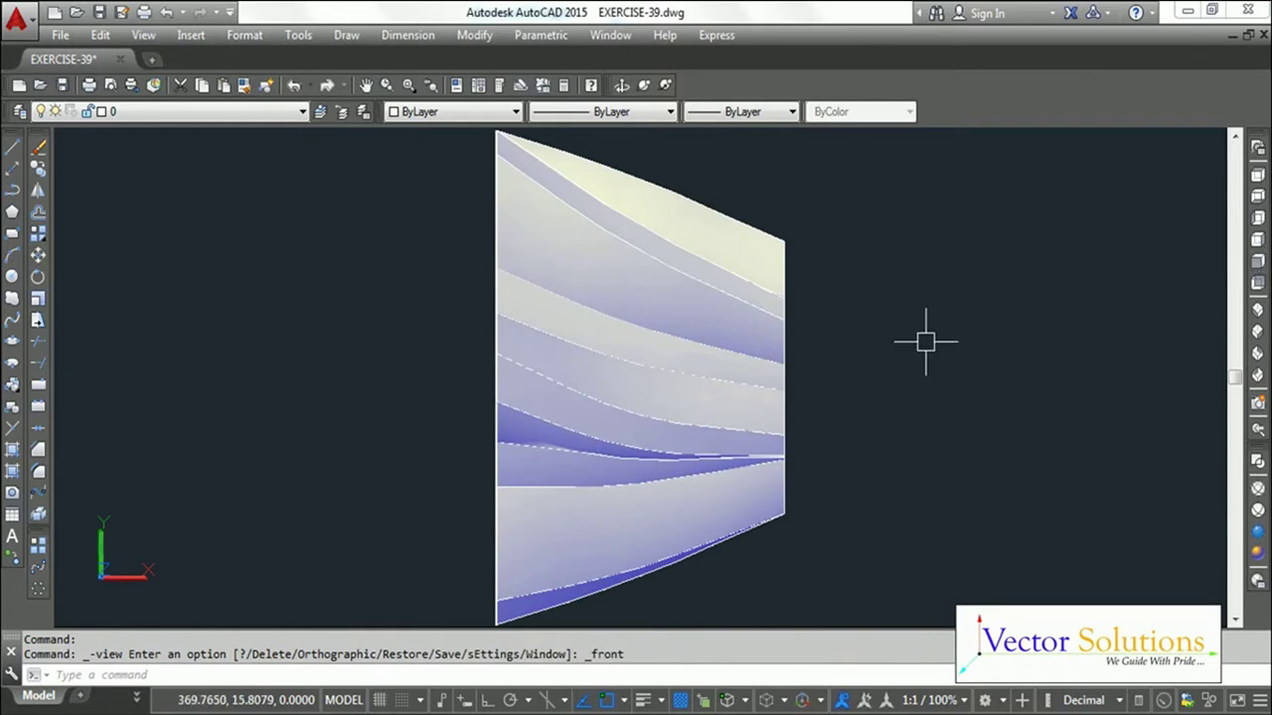
Step: Zoom out, pan the gear to the right, and set UCSICON to Noorigin
{"action": "scroll", "coordinate": [814, 374], "scroll_direction": "down", "scroll_amount": 2}
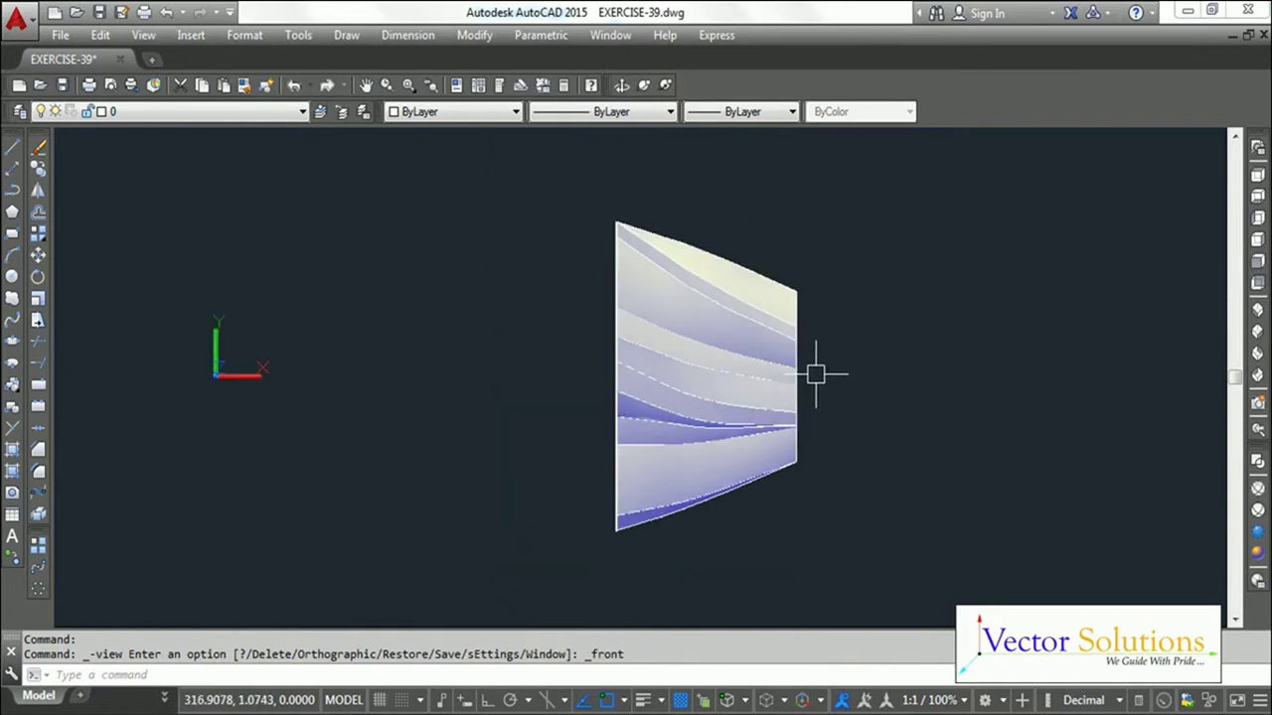
{"action": "middle_click_drag", "start_coordinate": [815, 374], "coordinate": [1132, 371]}
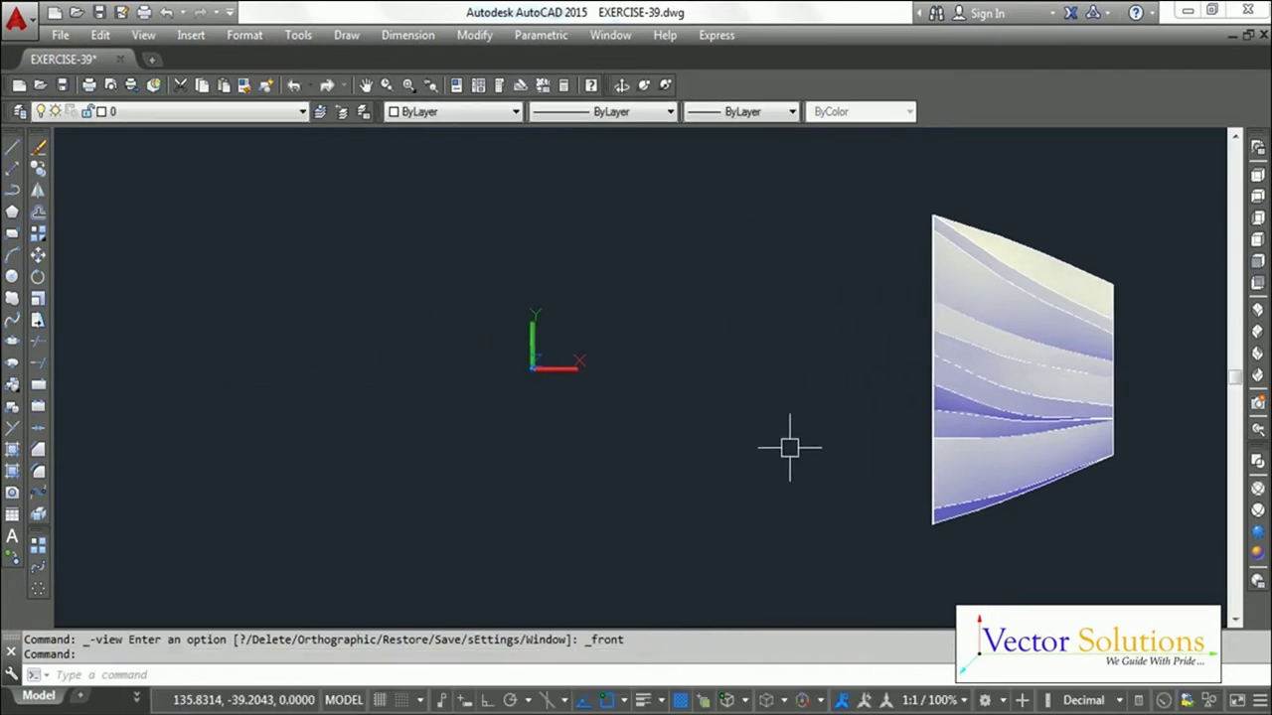
{"action": "type", "text": "UCSICON"}
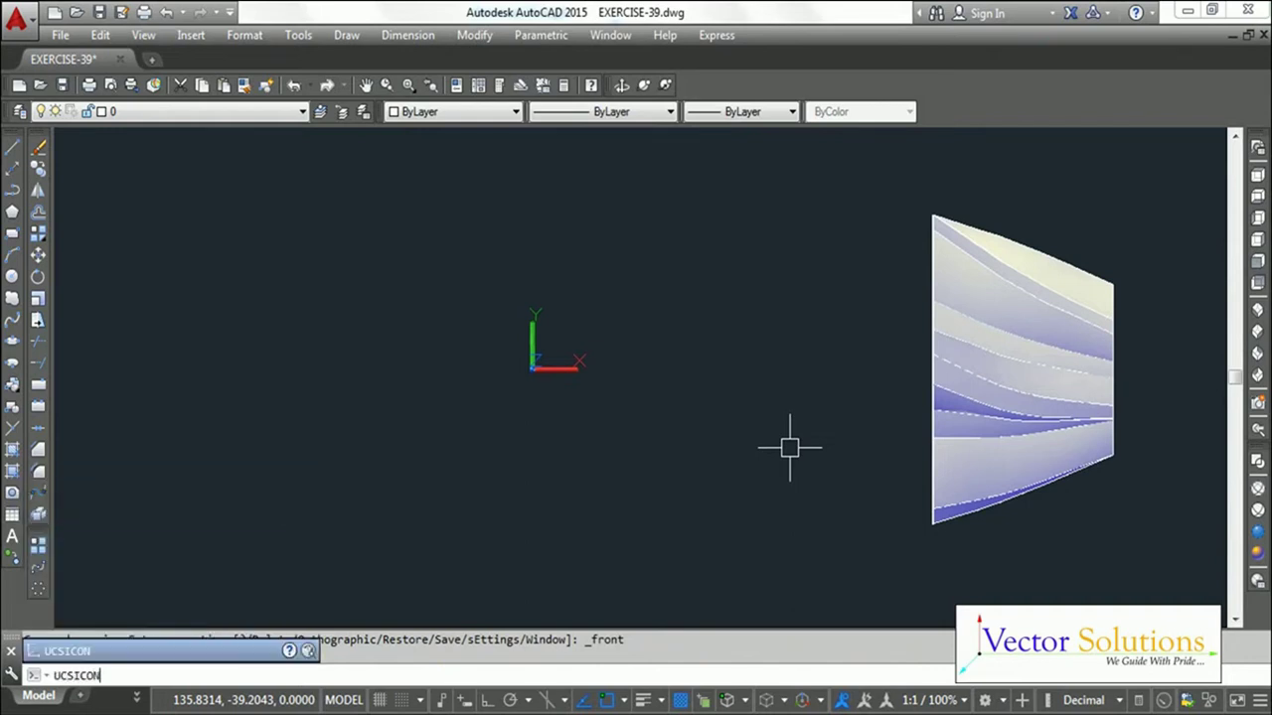
{"action": "key", "text": "Return"}
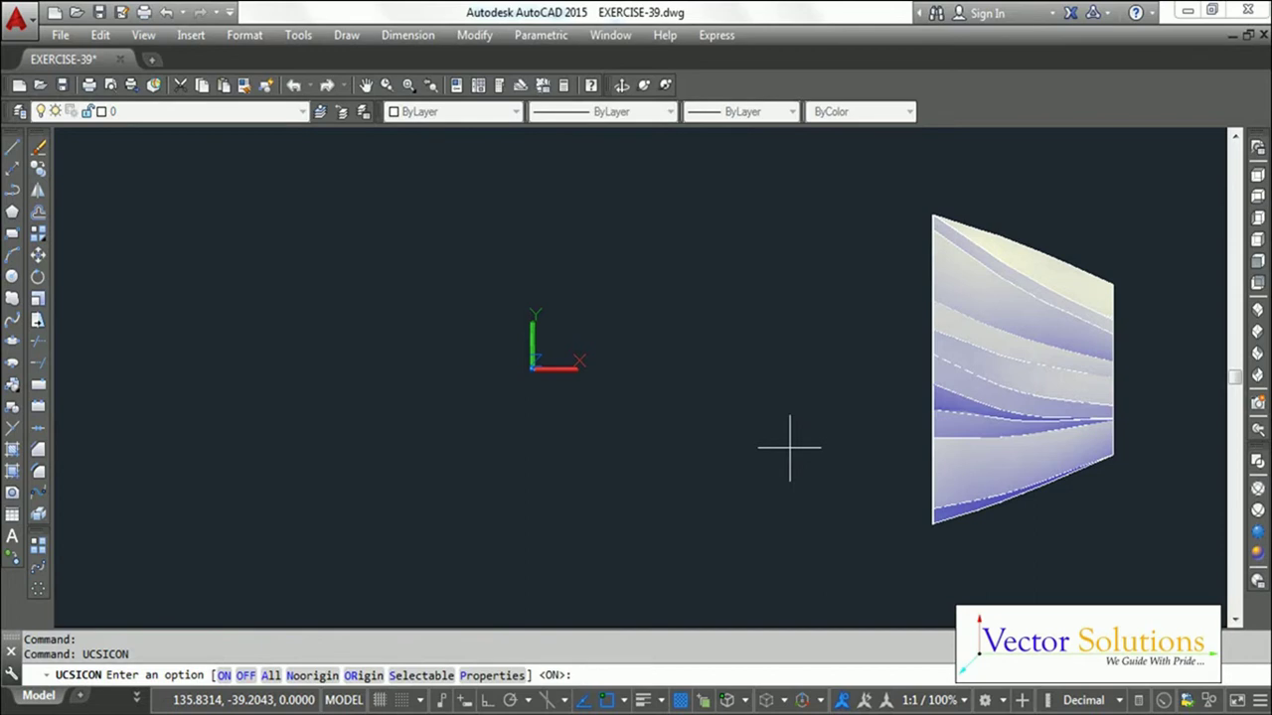
{"action": "type", "text": "N"}
{"action": "key", "text": "Return"}
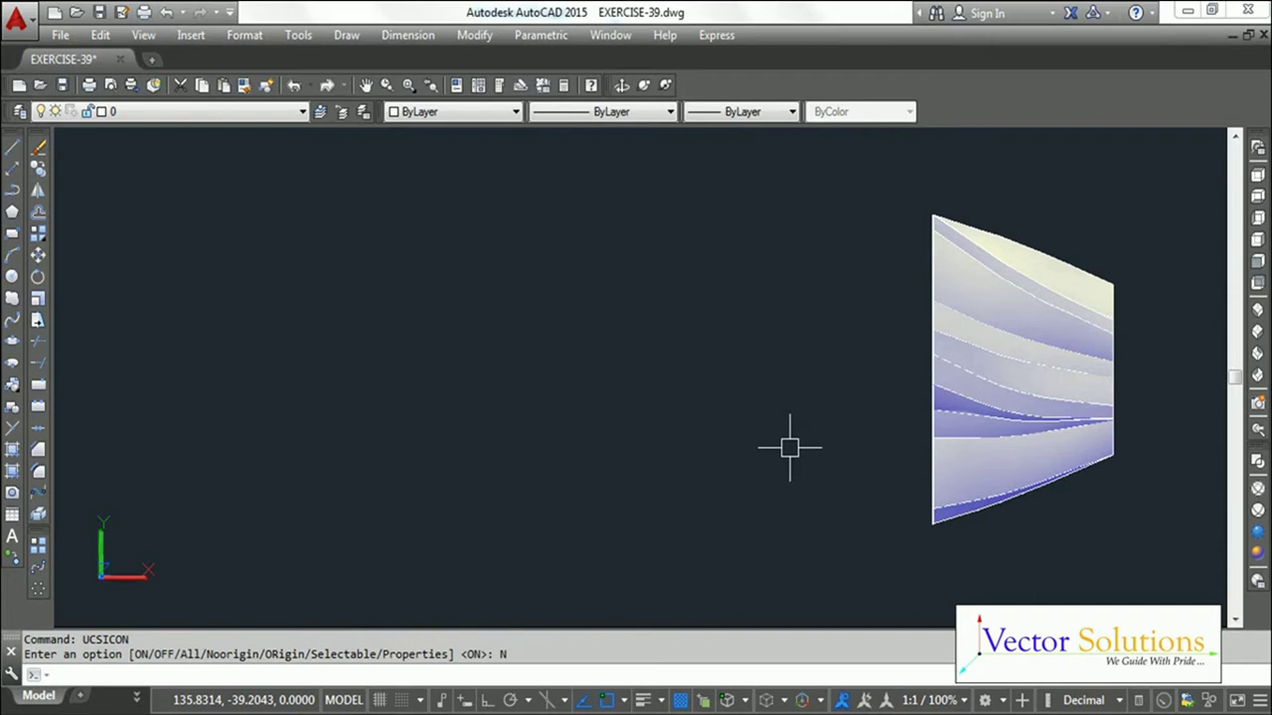
{"action": "key", "text": "Escape"}
{"action": "key", "text": "Escape"}
{"action": "type", "text": "PL"}
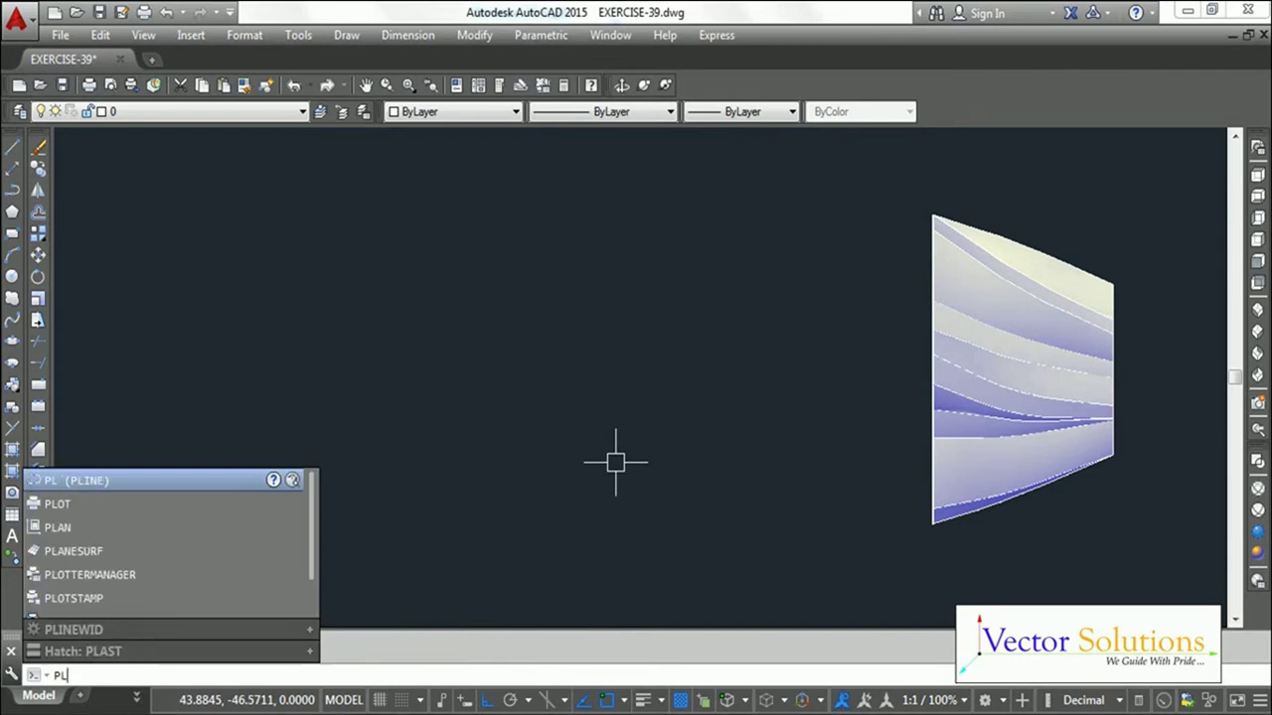
Step: Start the shaft profile polyline and draw its 22 and 10 unit segments
{"action": "key", "text": "Return"}
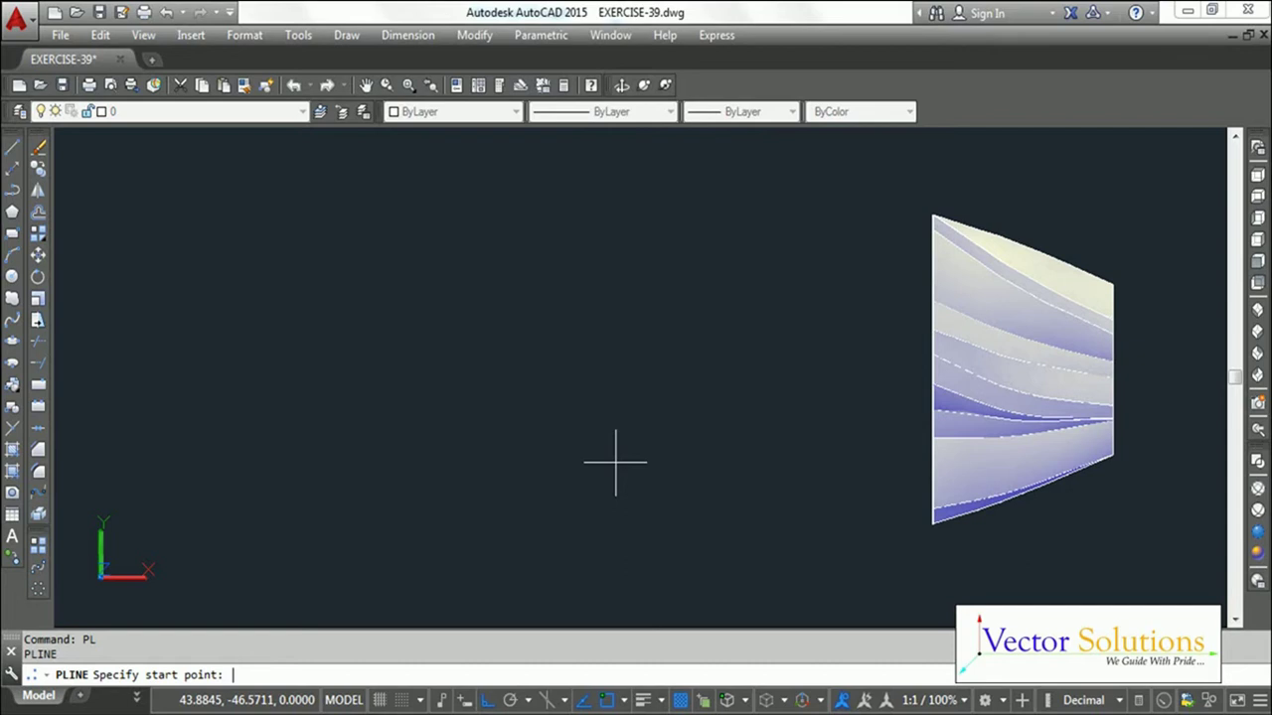
{"action": "left_click", "coordinate": [471, 449]}
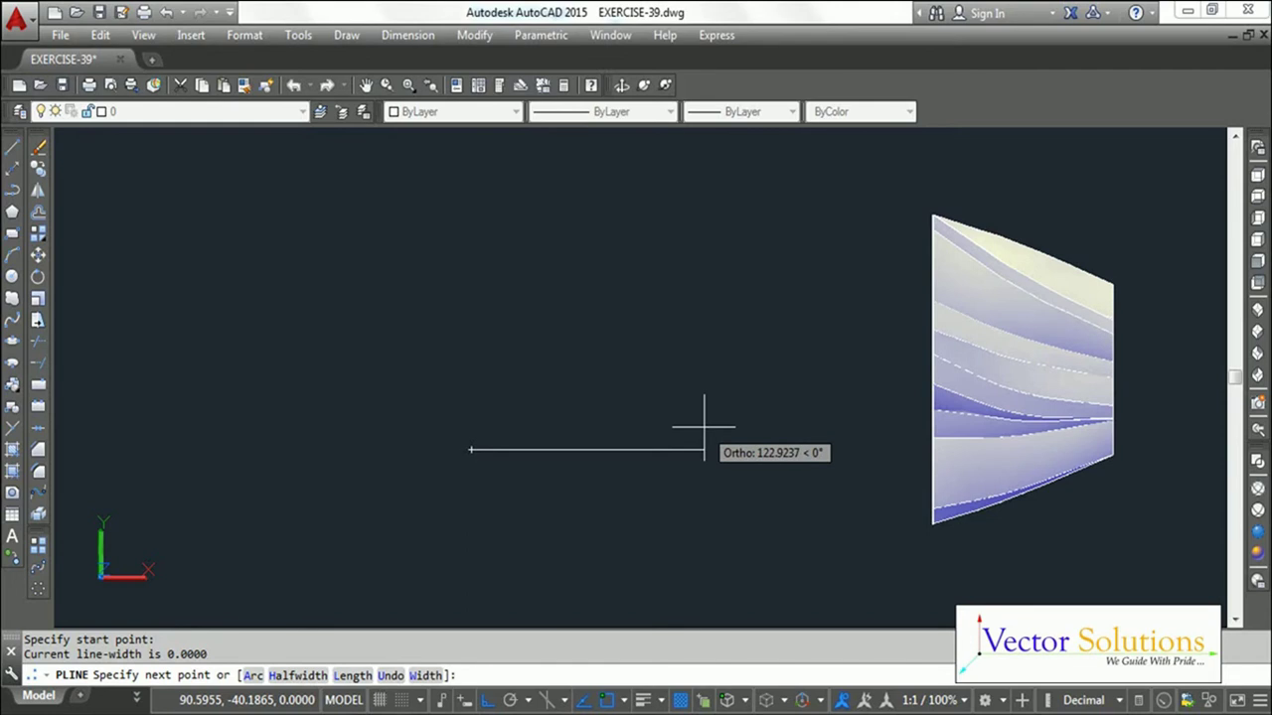
{"action": "type", "text": "22"}
{"action": "key", "text": "Return"}
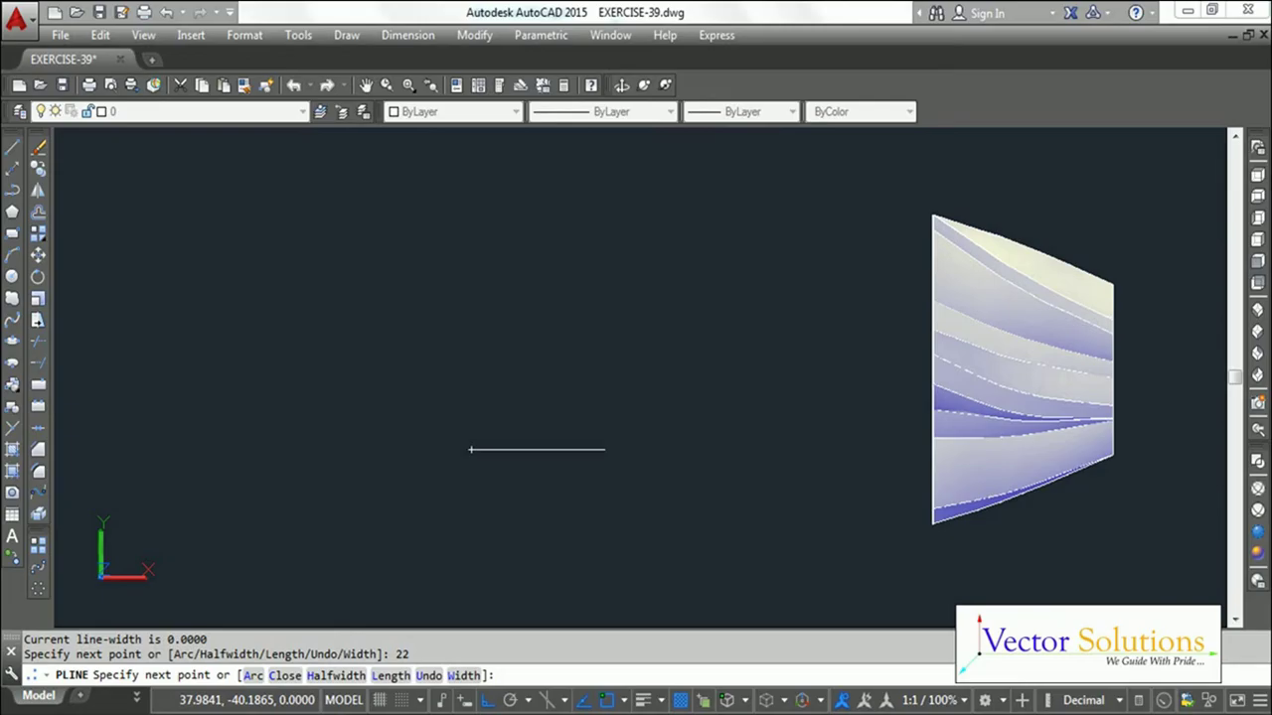
{"action": "type", "text": "10"}
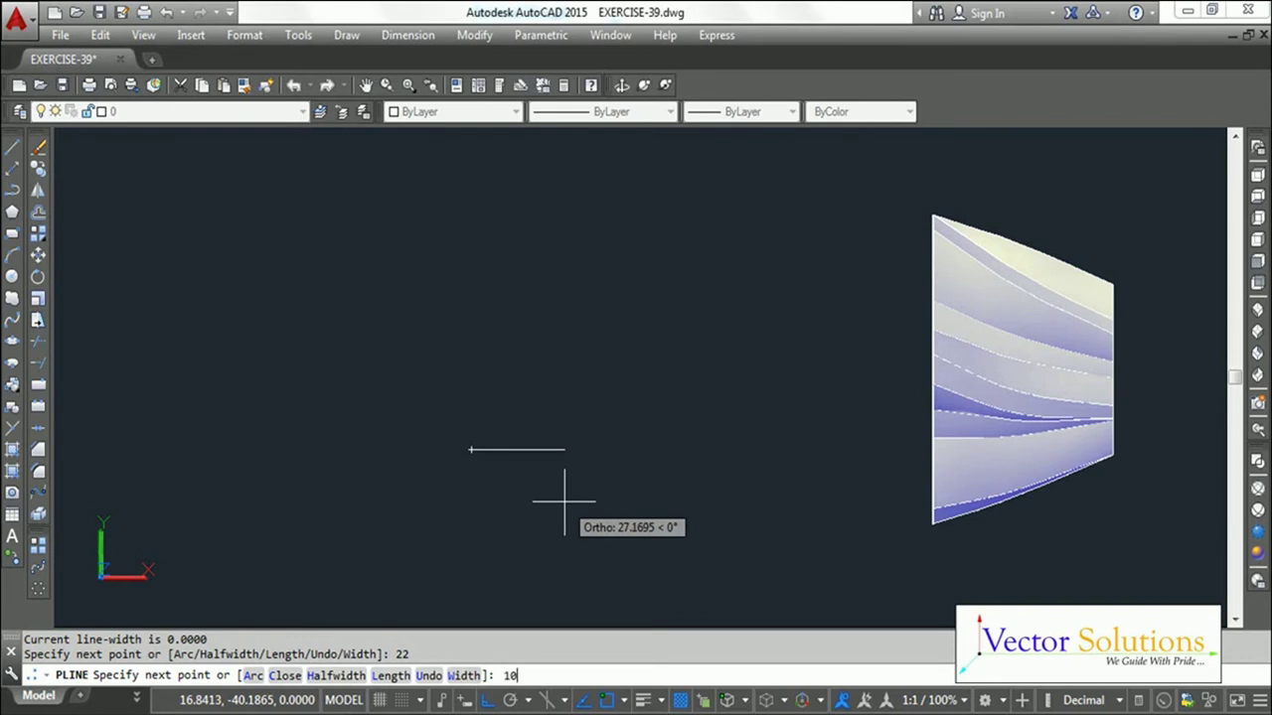
{"action": "key", "text": "Return"}
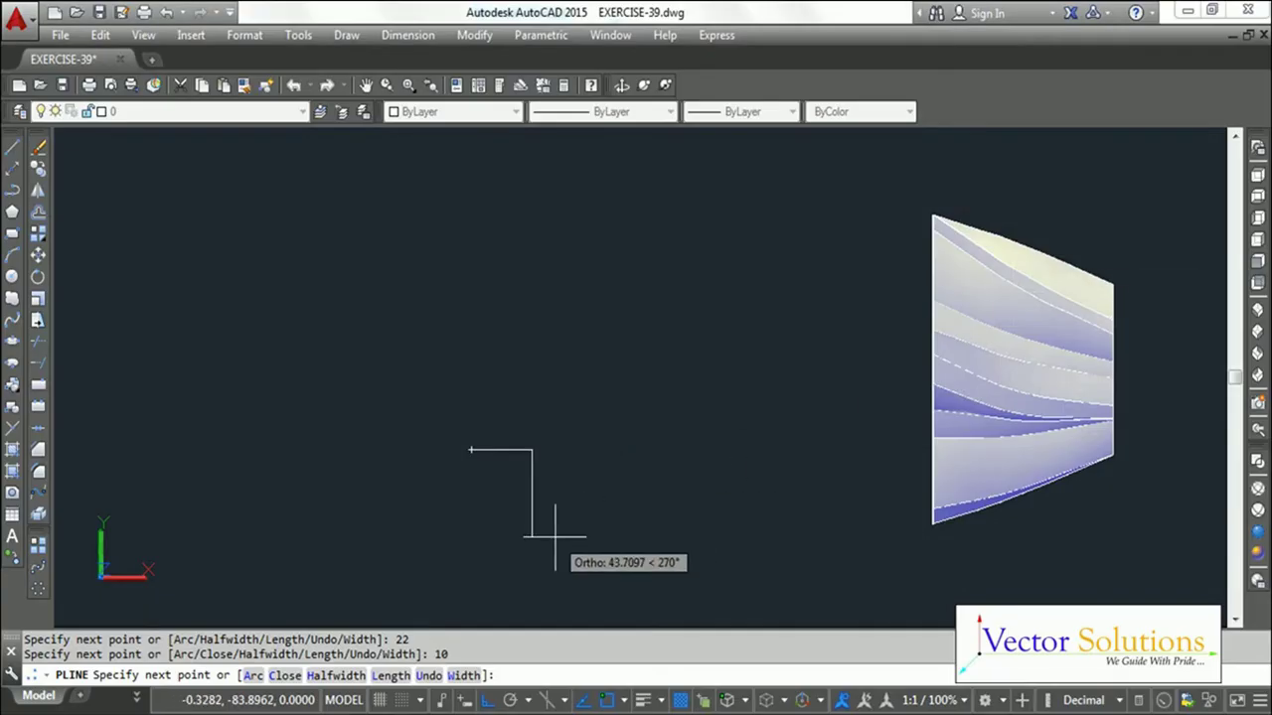
Step: Add the 2, 46 and 1 unit segments to the shaft profile
{"action": "type", "text": "2"}
{"action": "key", "text": "Return"}
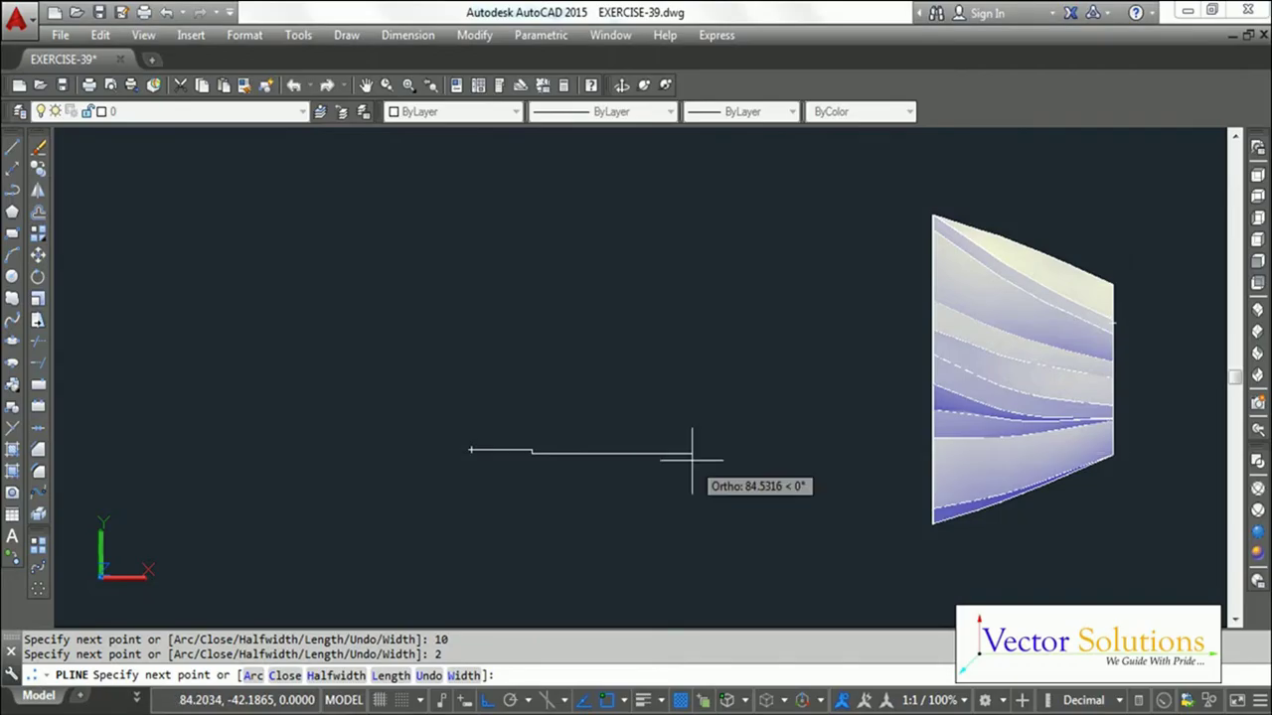
{"action": "type", "text": "46"}
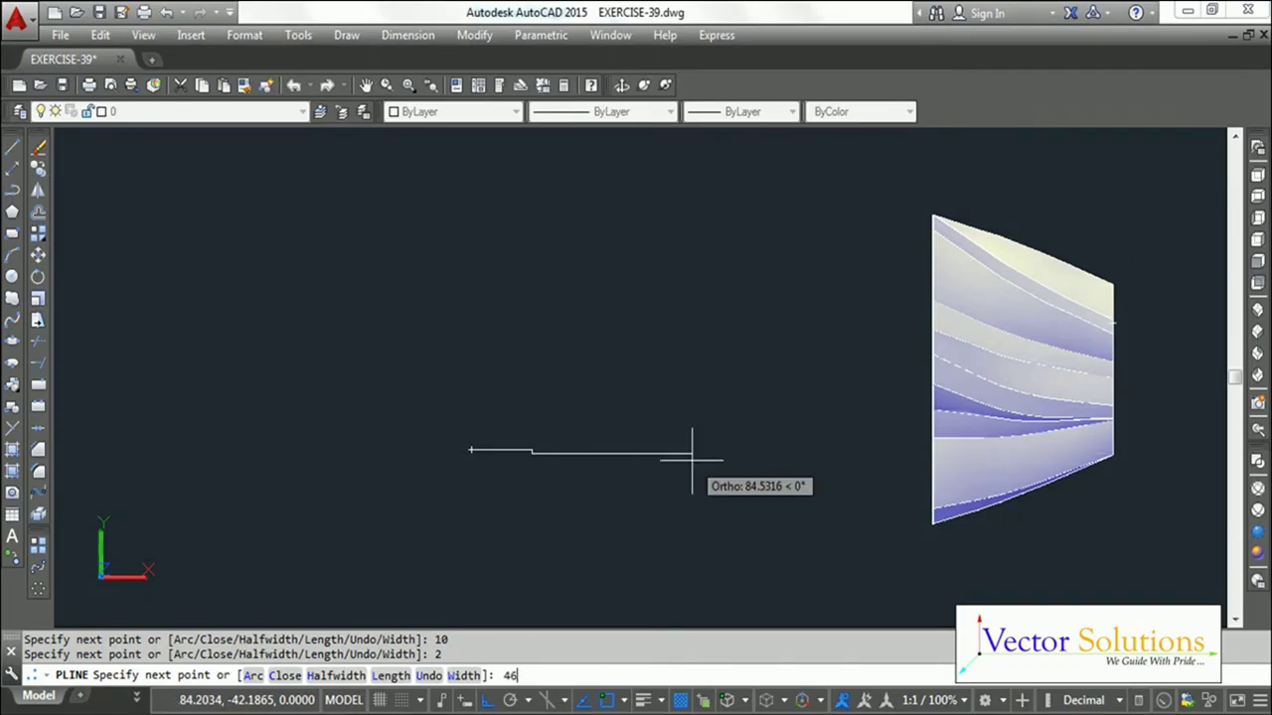
{"action": "key", "text": "Return"}
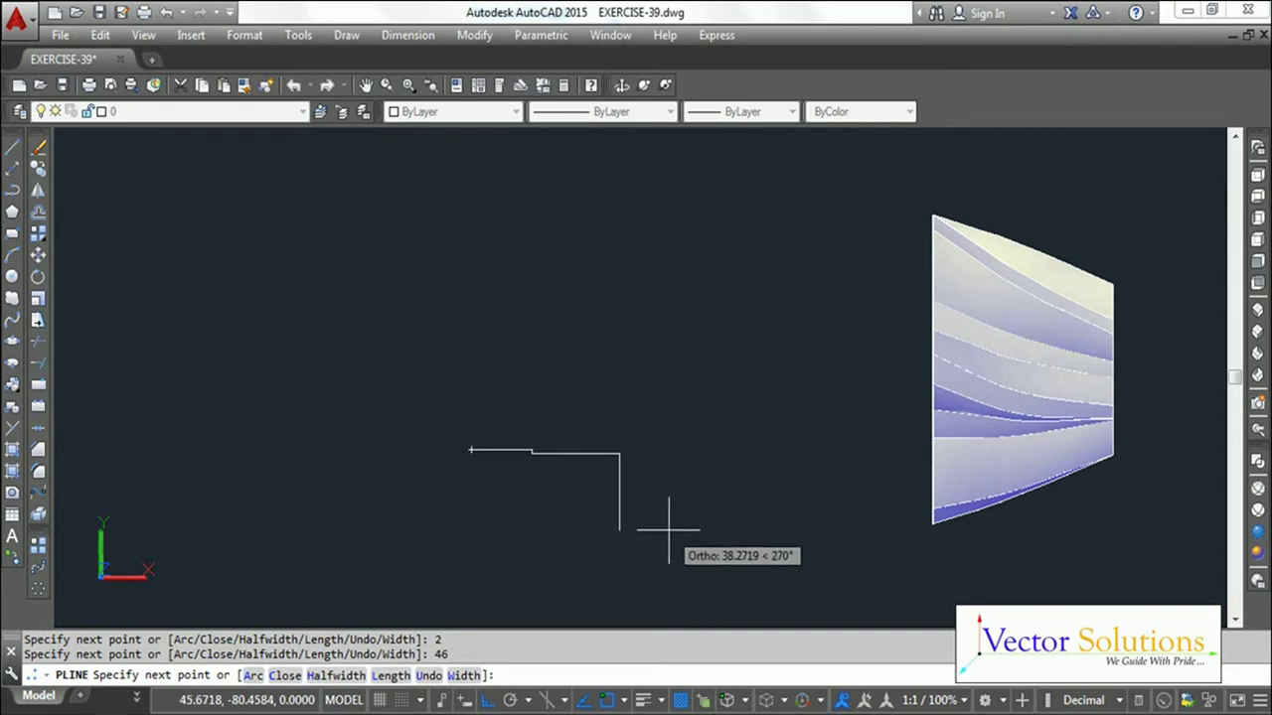
{"action": "key", "text": "alt+Tab"}
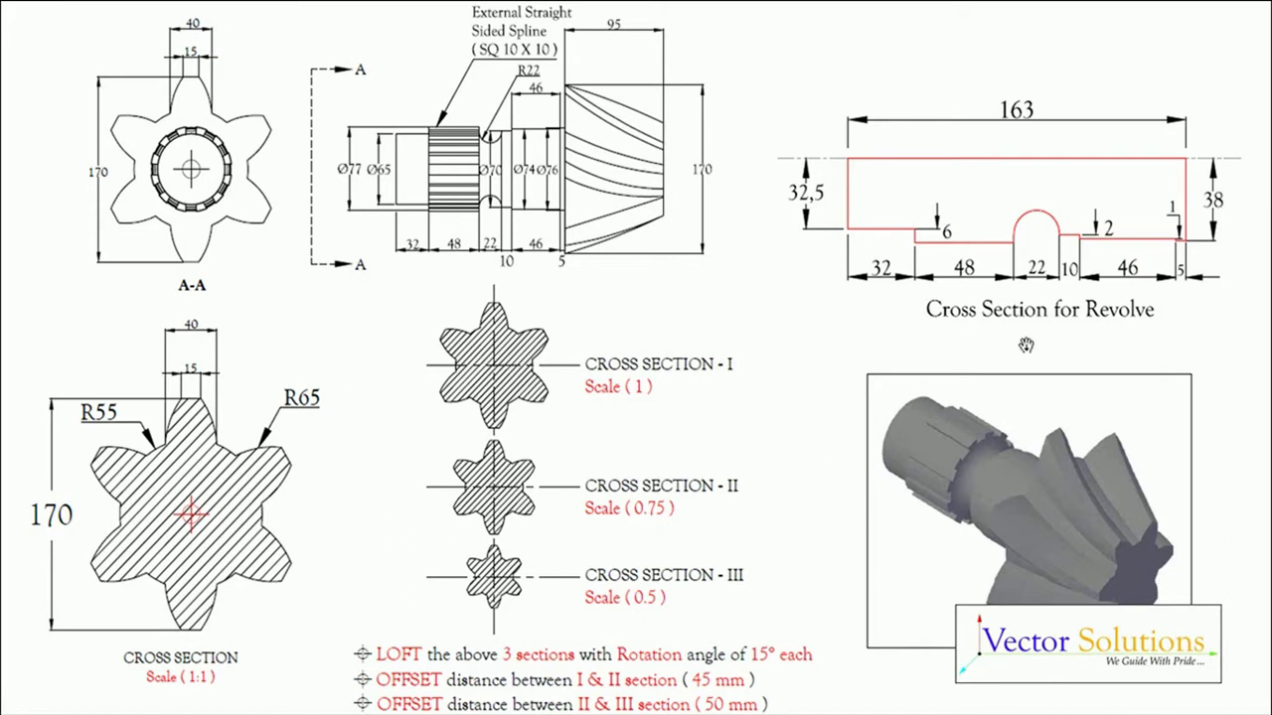
{"action": "key", "text": "alt+Tab"}
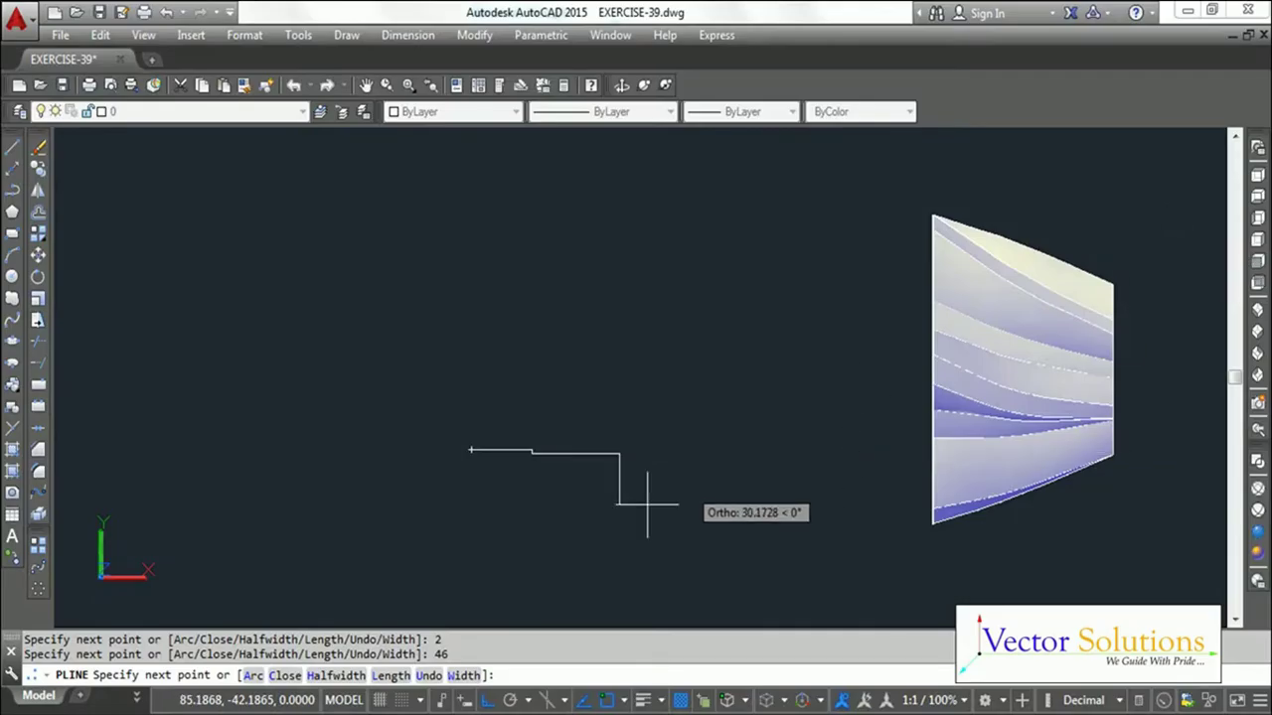
{"action": "type", "text": "1"}
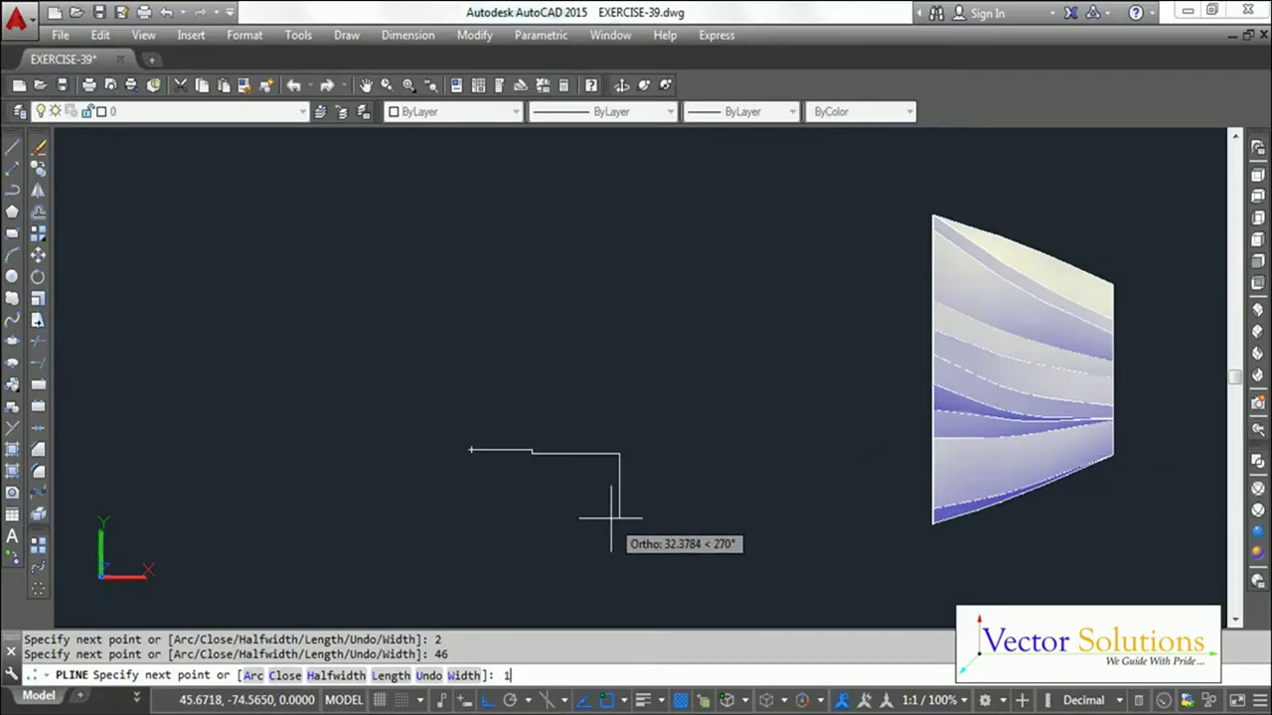
{"action": "key", "text": "Return"}
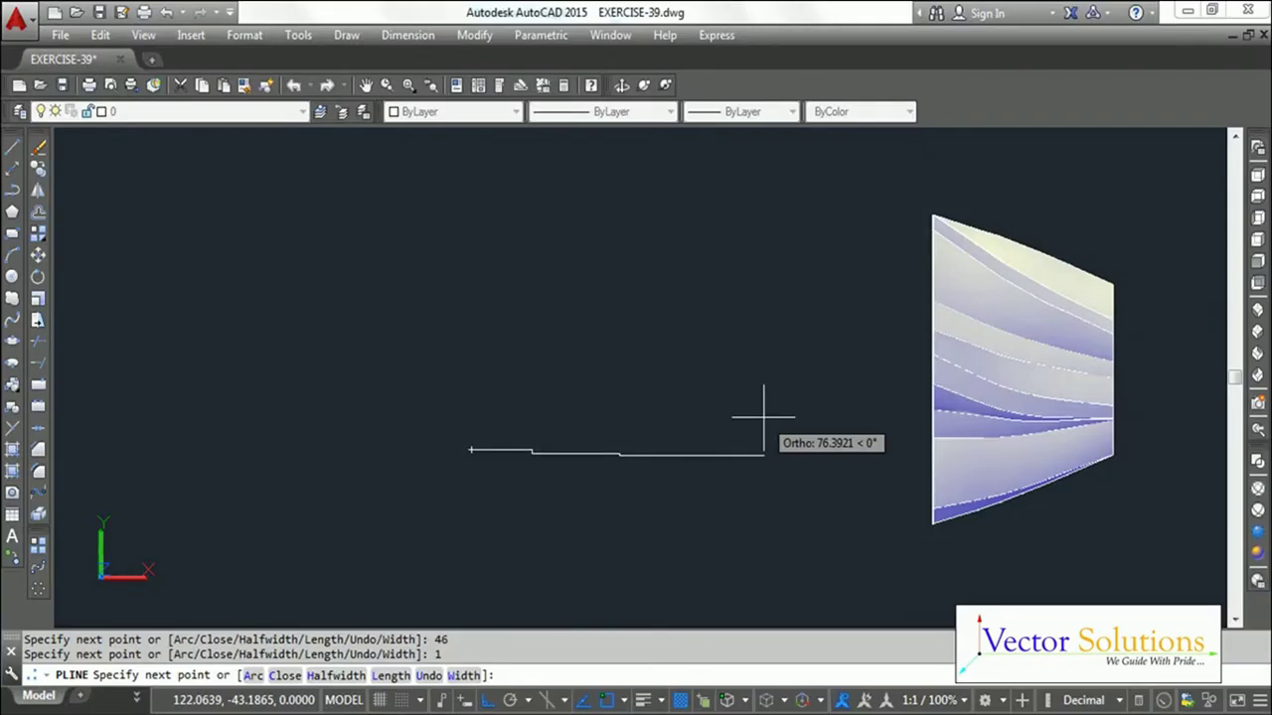
Step: Continue the shaft polyline with segments of 5, 38, 163, 32.5 and 32 units
{"action": "type", "text": "5"}
{"action": "key", "text": "Return"}
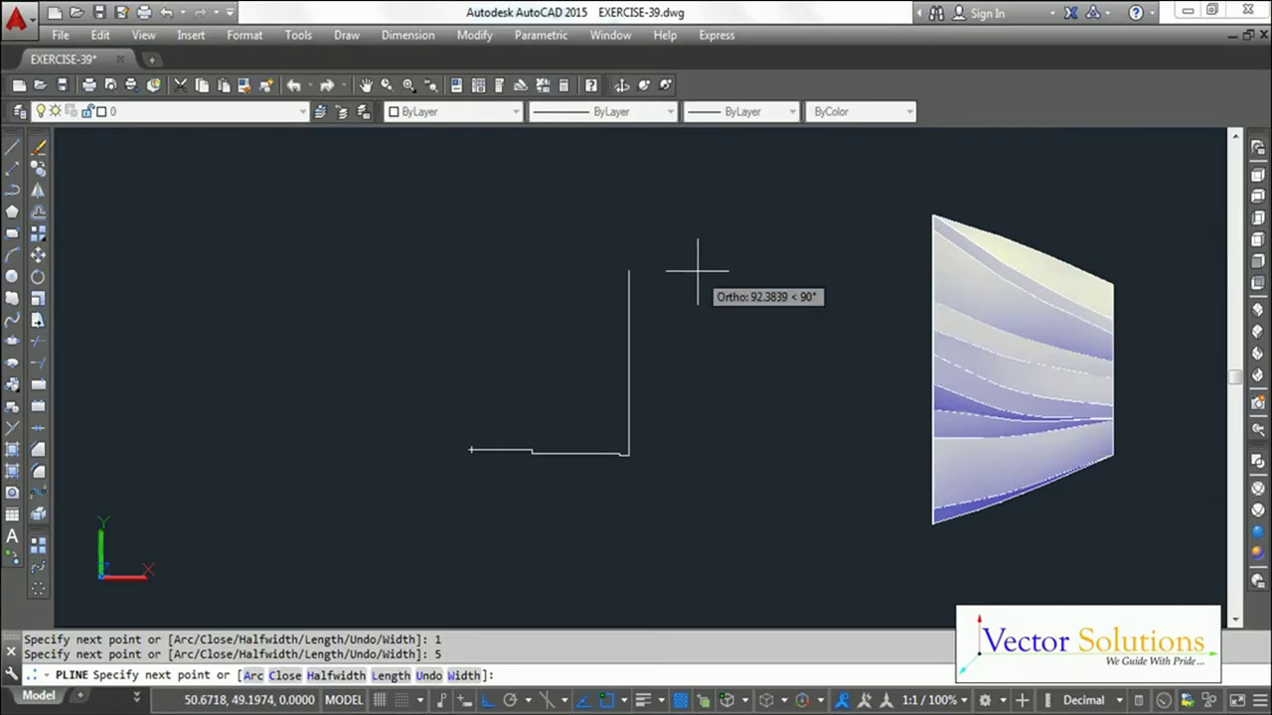
{"action": "type", "text": "38"}
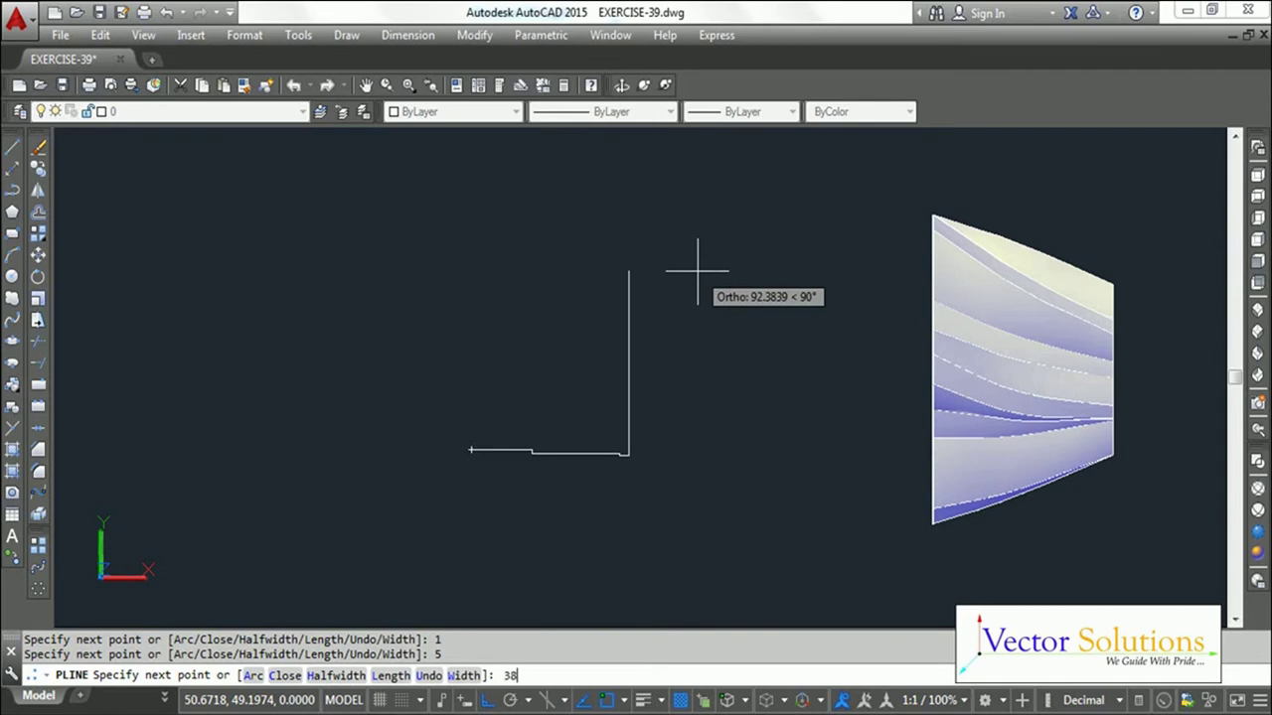
{"action": "key", "text": "Return"}
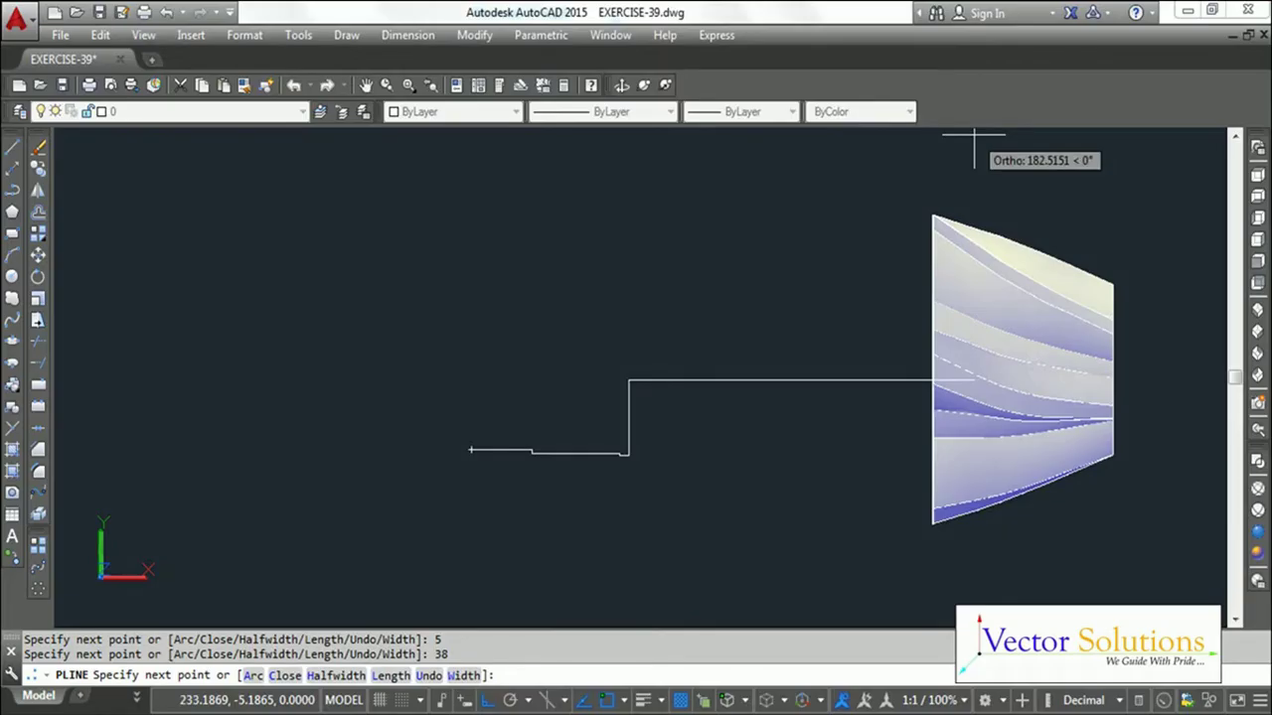
{"action": "type", "text": "163"}
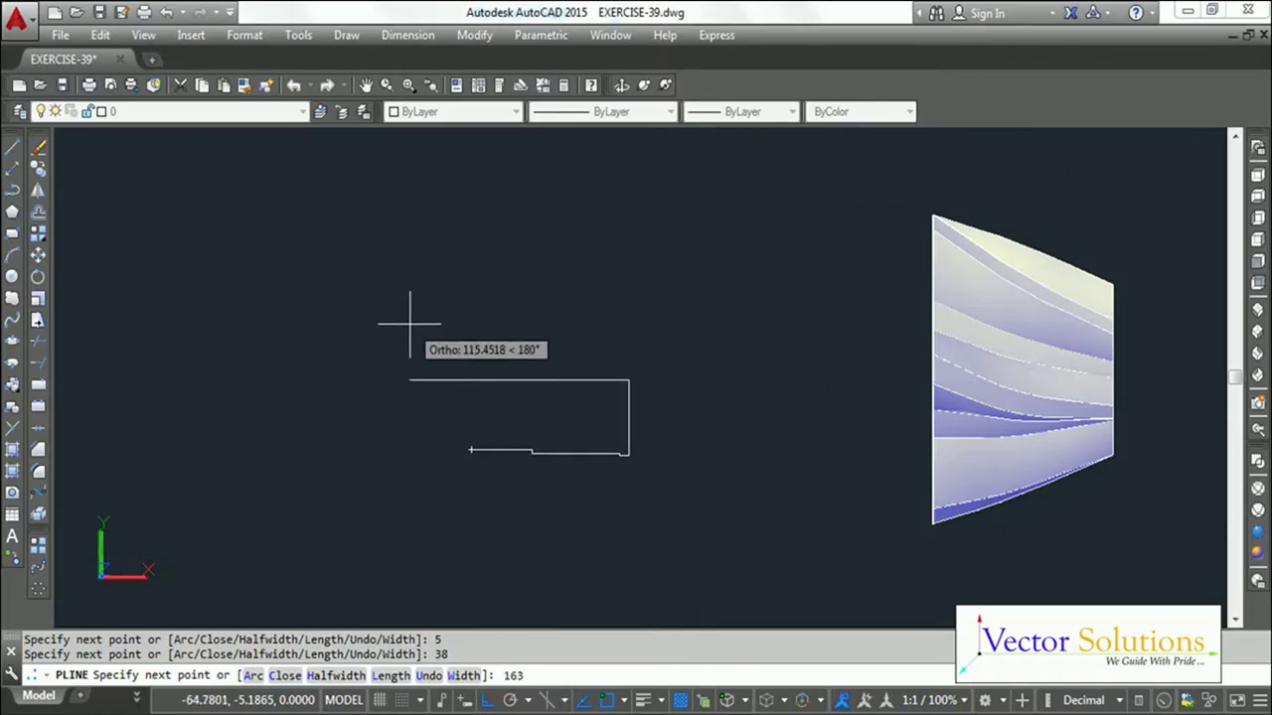
{"action": "key", "text": "Return"}
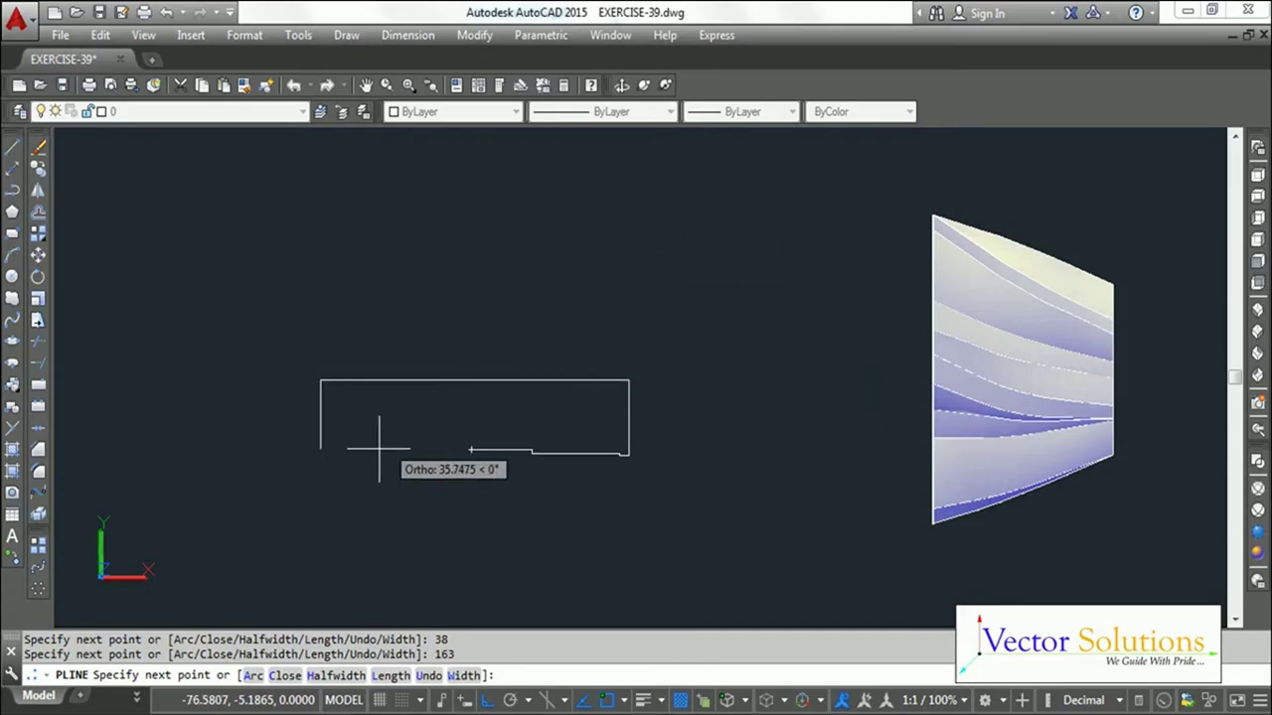
{"action": "type", "text": "32.5"}
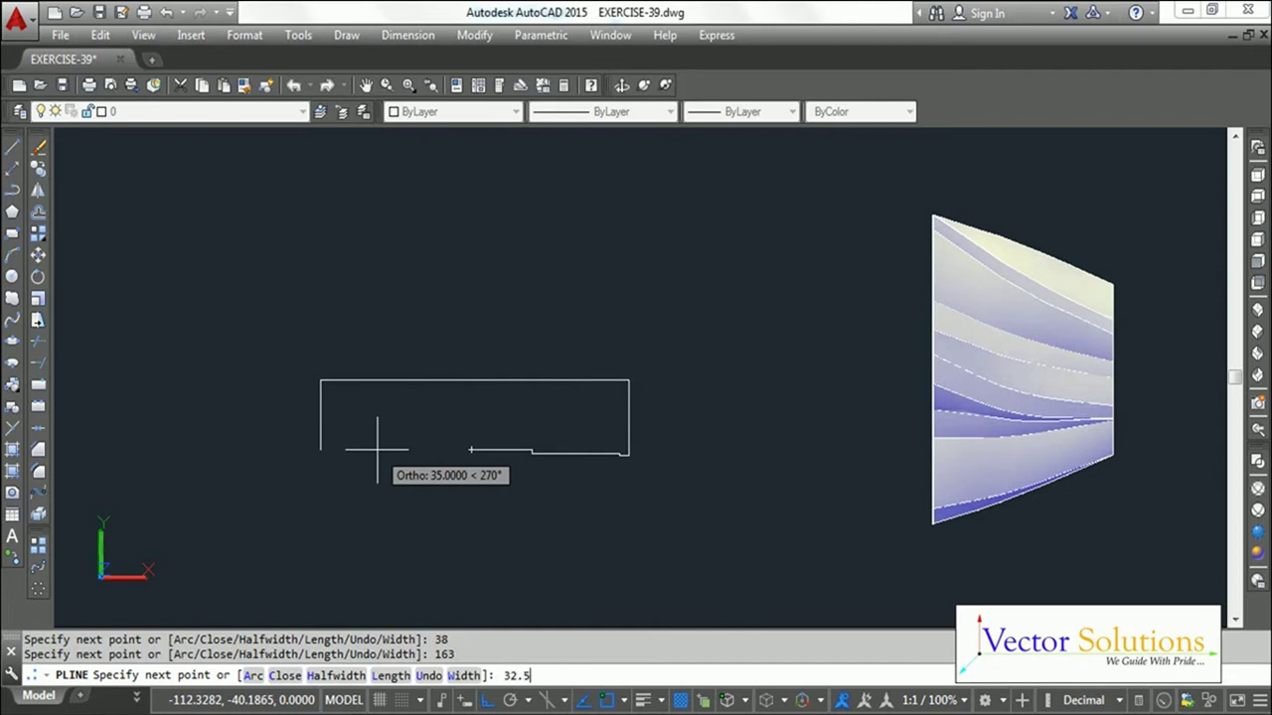
{"action": "key", "text": "Return"}
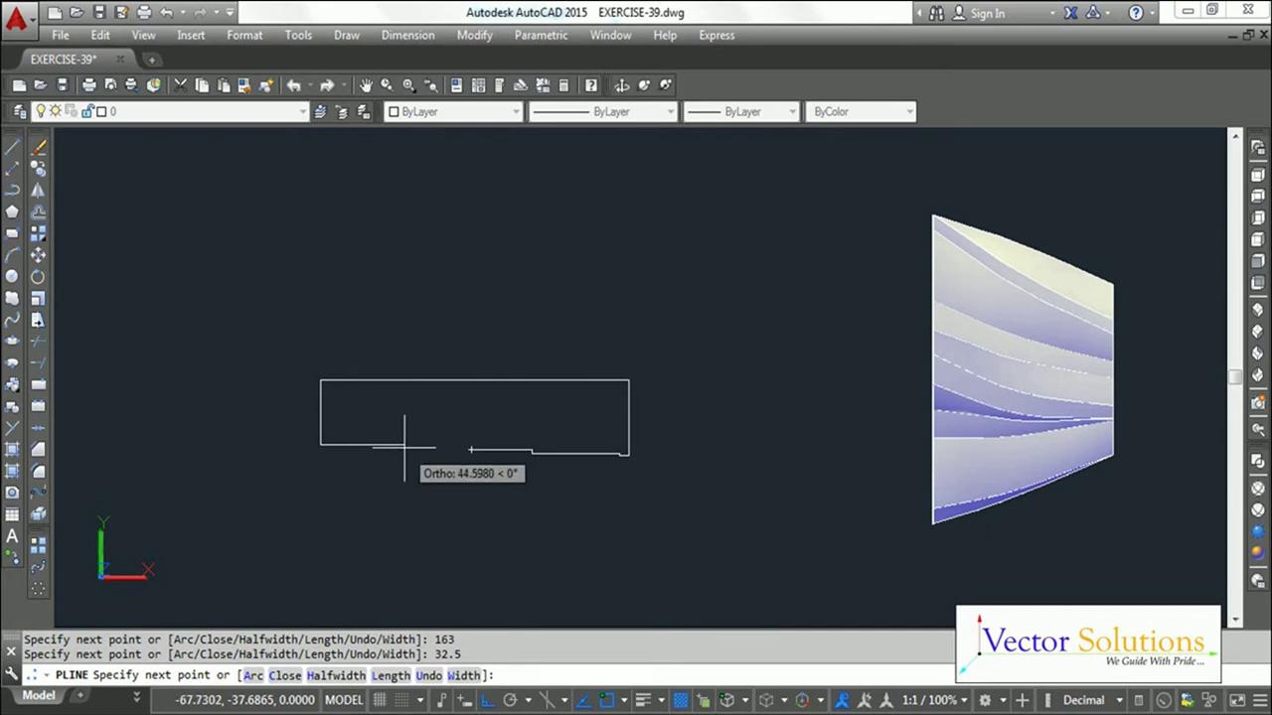
{"action": "type", "text": "32"}
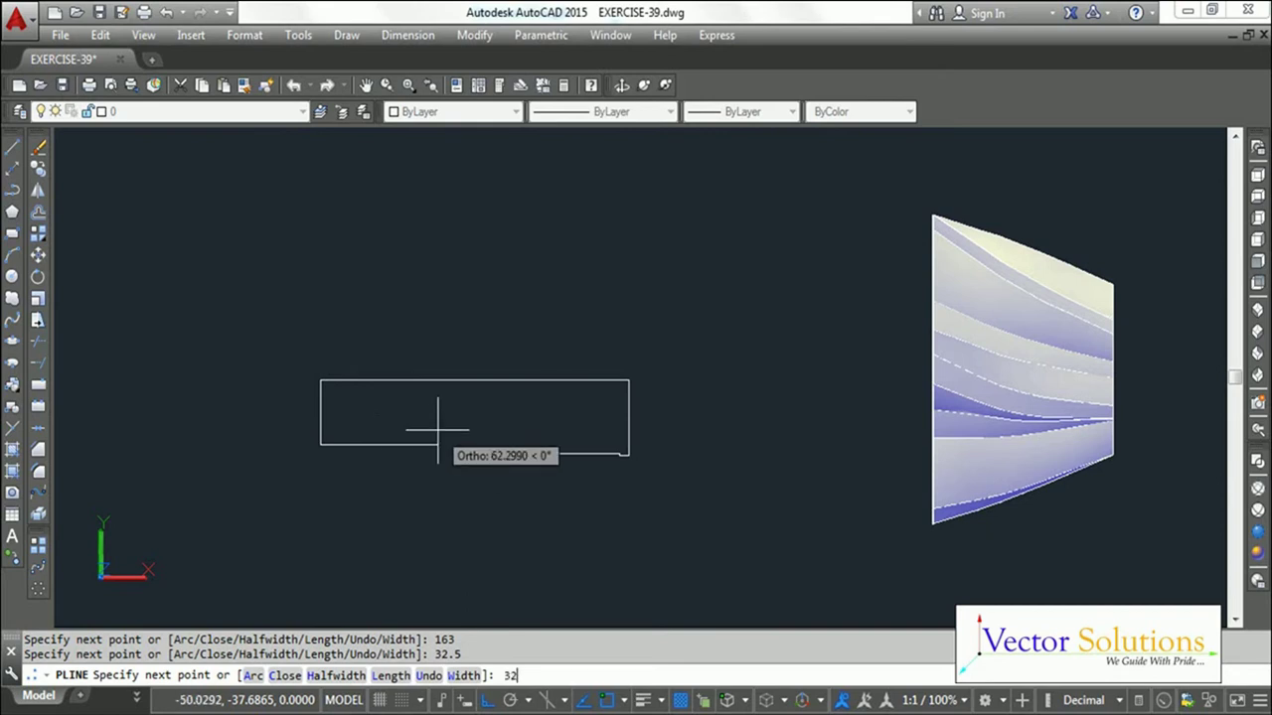
{"action": "key", "text": "Return"}
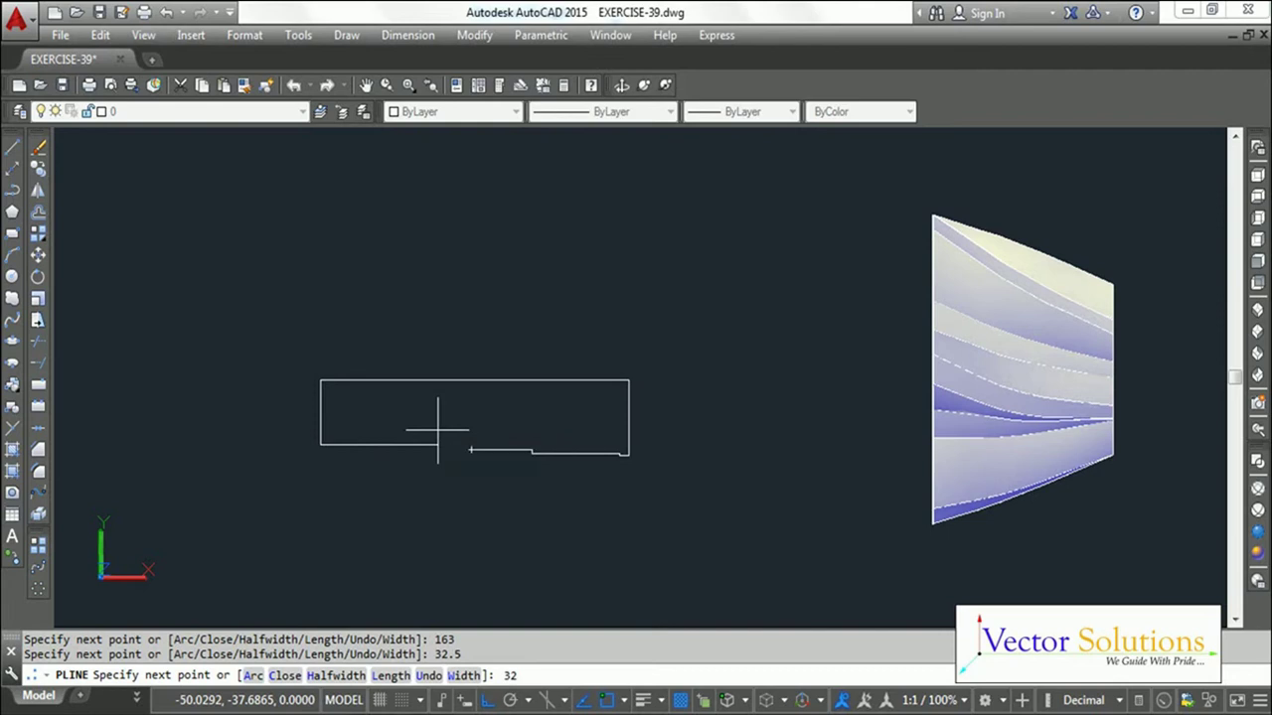
Step: Add the 6-unit drop and 48-unit run to the shaft profile, then close the polyline
{"action": "left_click", "coordinate": [380, 444]}
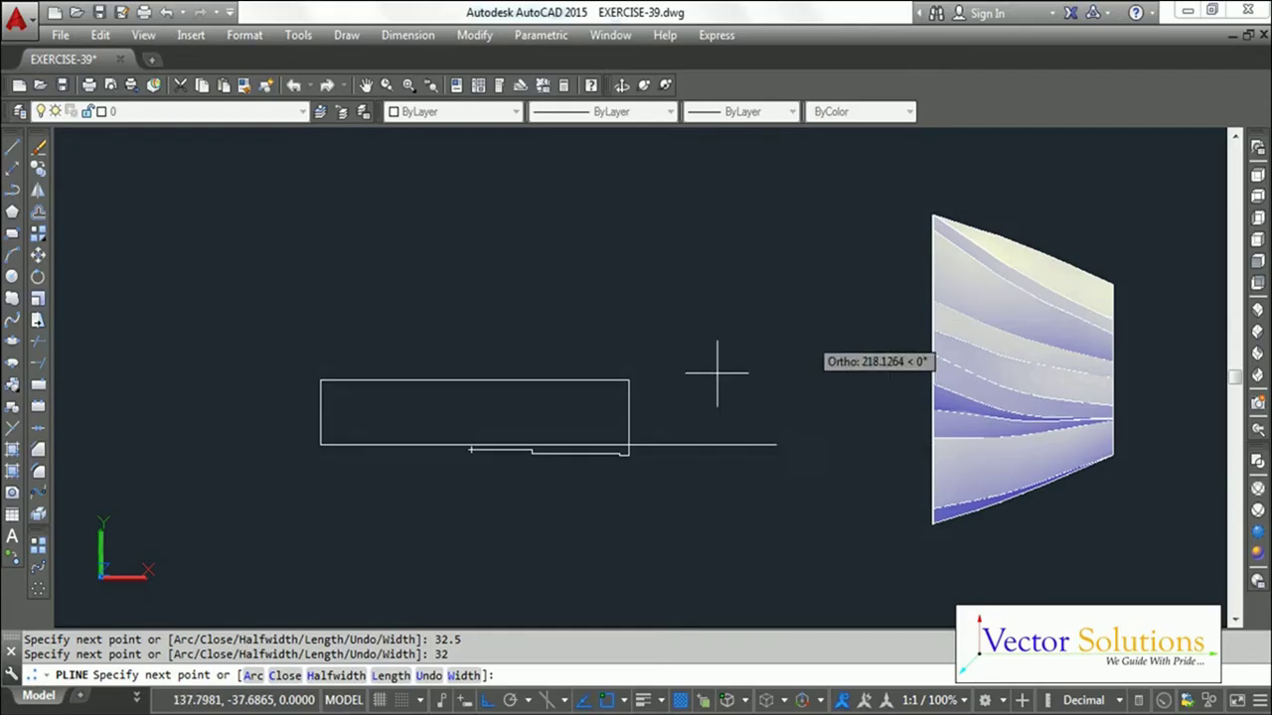
{"action": "type", "text": "6"}
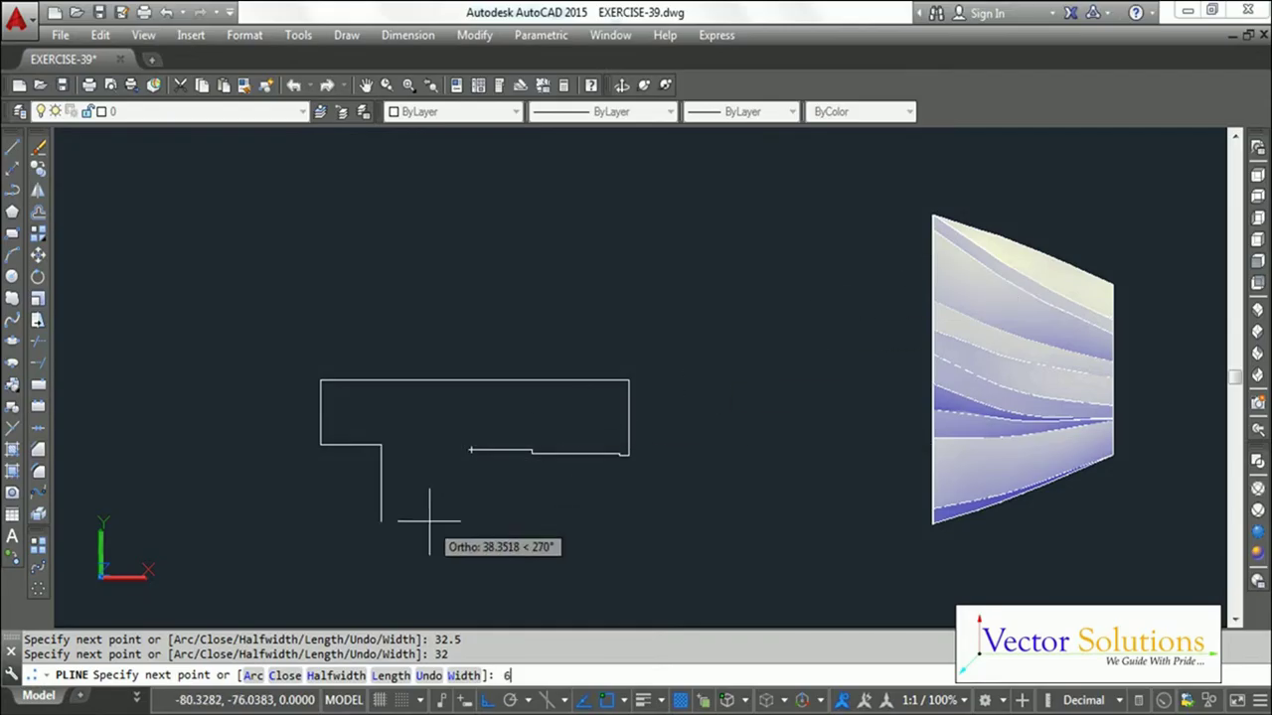
{"action": "key", "text": "Return"}
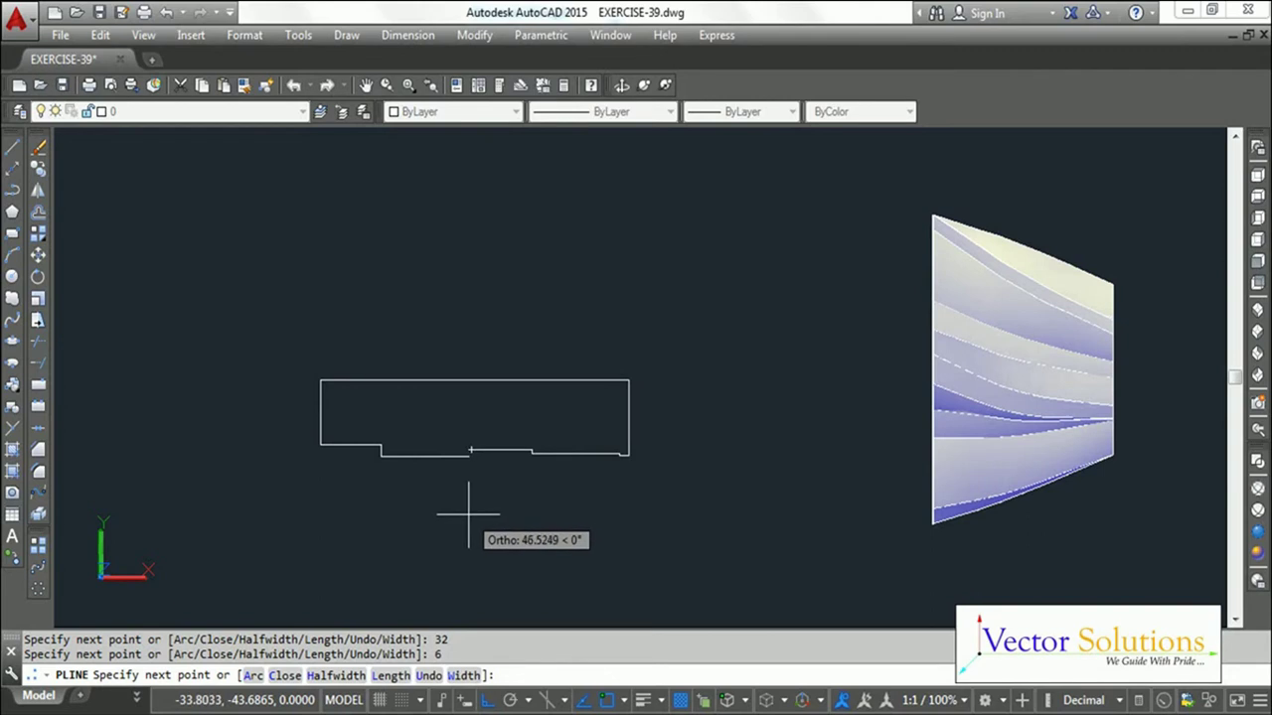
{"action": "type", "text": "48"}
{"action": "key", "text": "BackSpace"}
{"action": "key", "text": "BackSpace"}
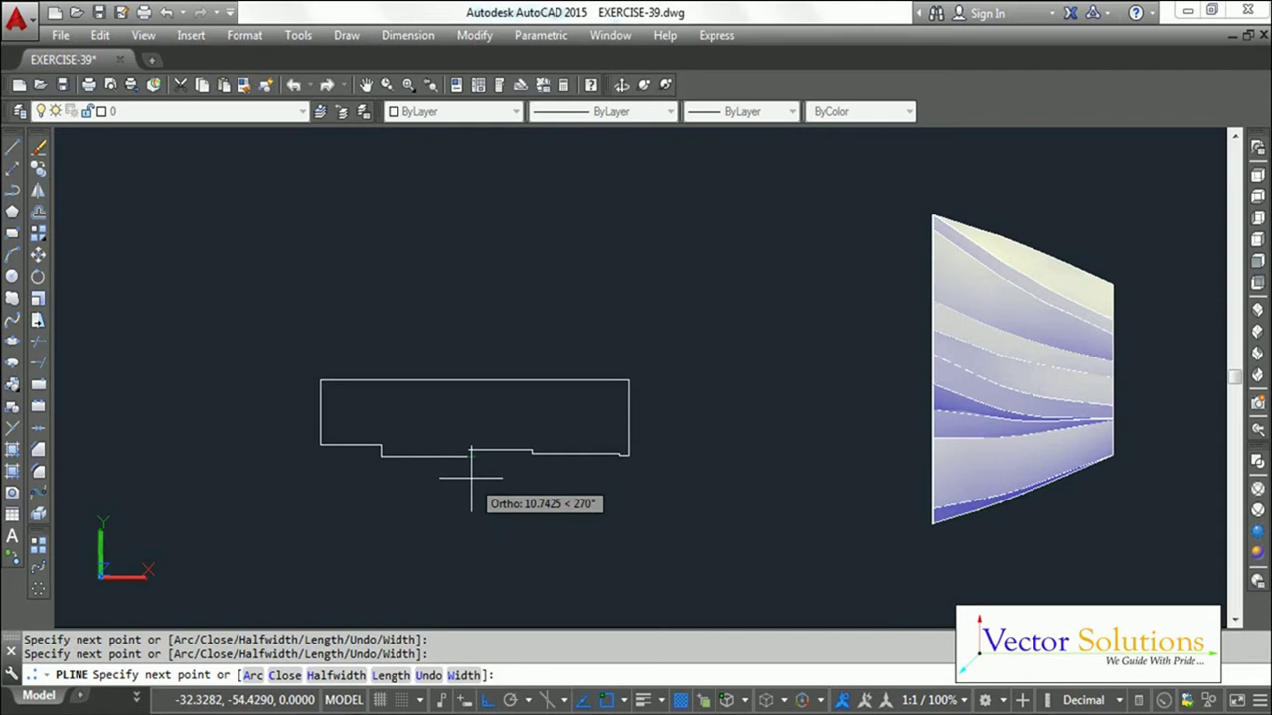
{"action": "type", "text": "C"}
{"action": "key", "text": "Return"}
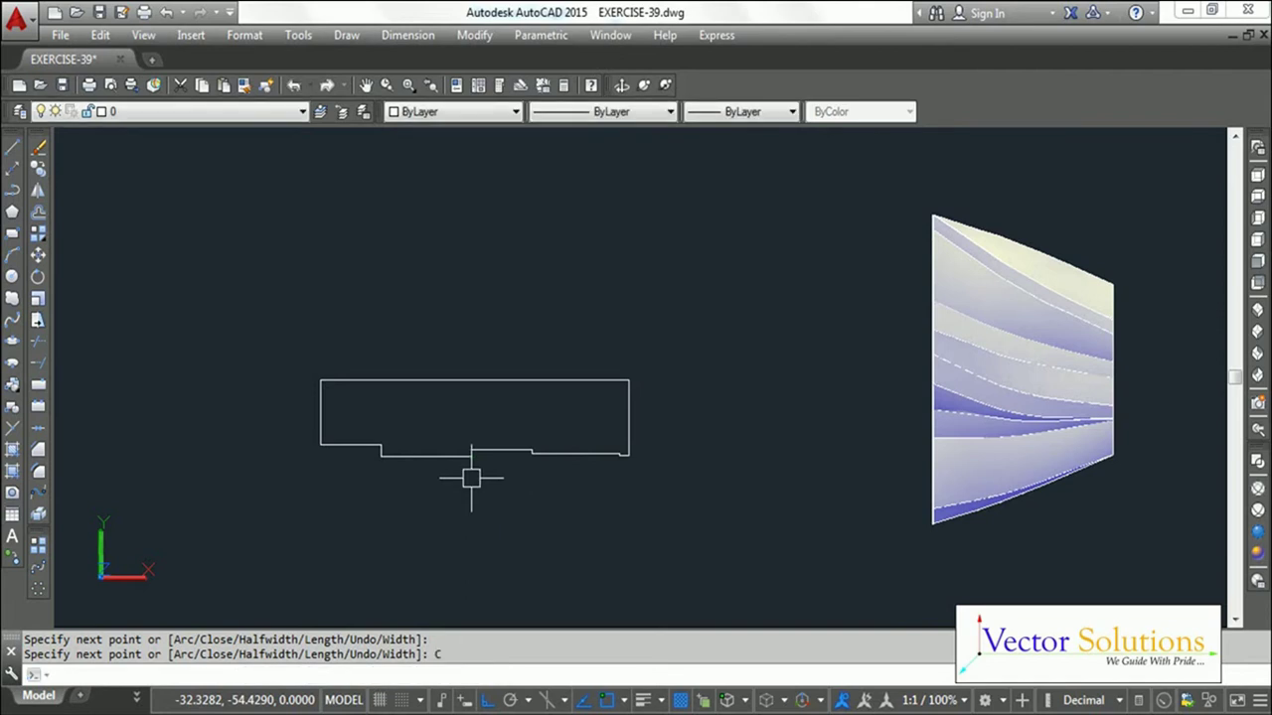
Step: Draw a radius-11 circle centred on the midpoint of the gap in the profile's bottom edge
{"action": "key", "text": "Escape"}
{"action": "key", "text": "Escape"}
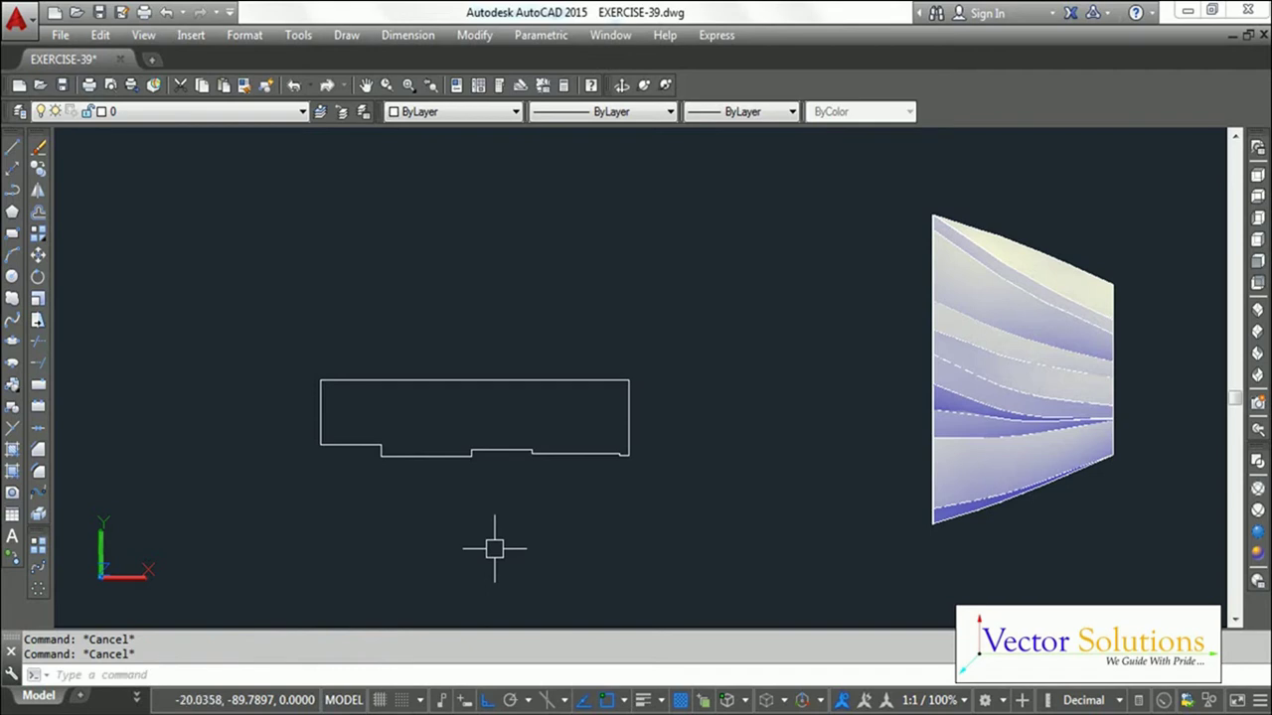
{"action": "type", "text": "c"}
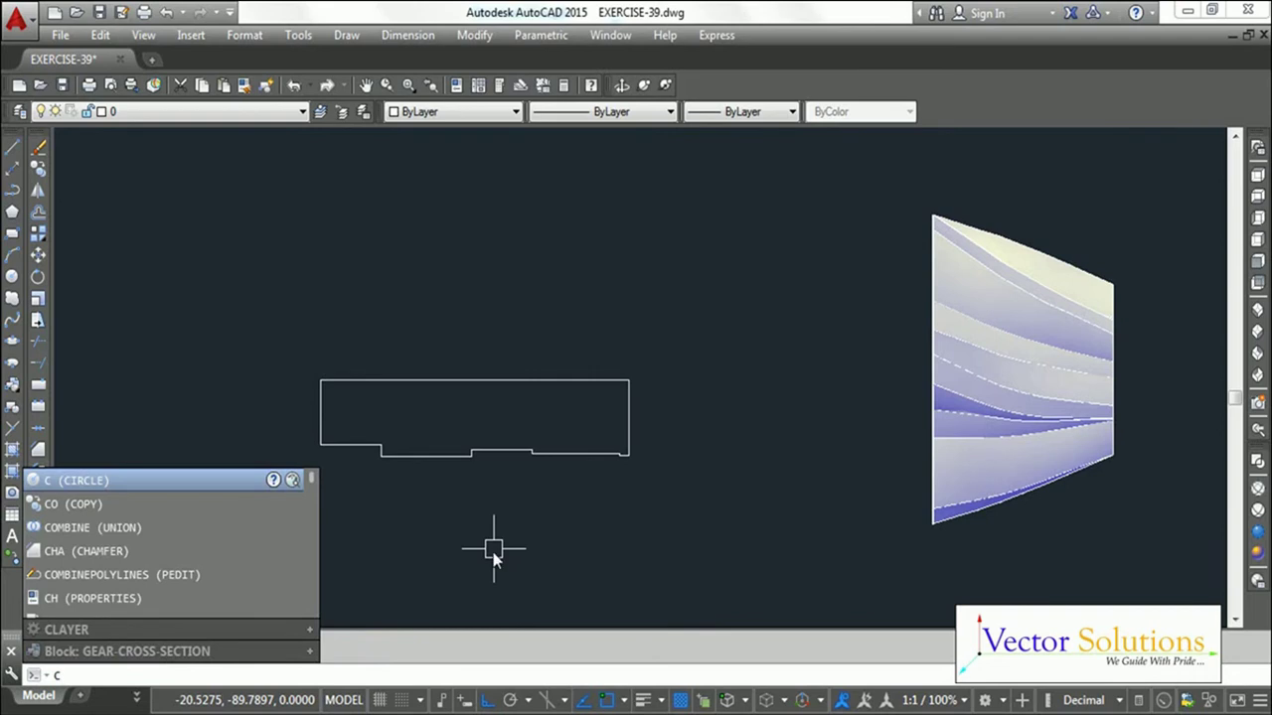
{"action": "key", "text": "Return"}
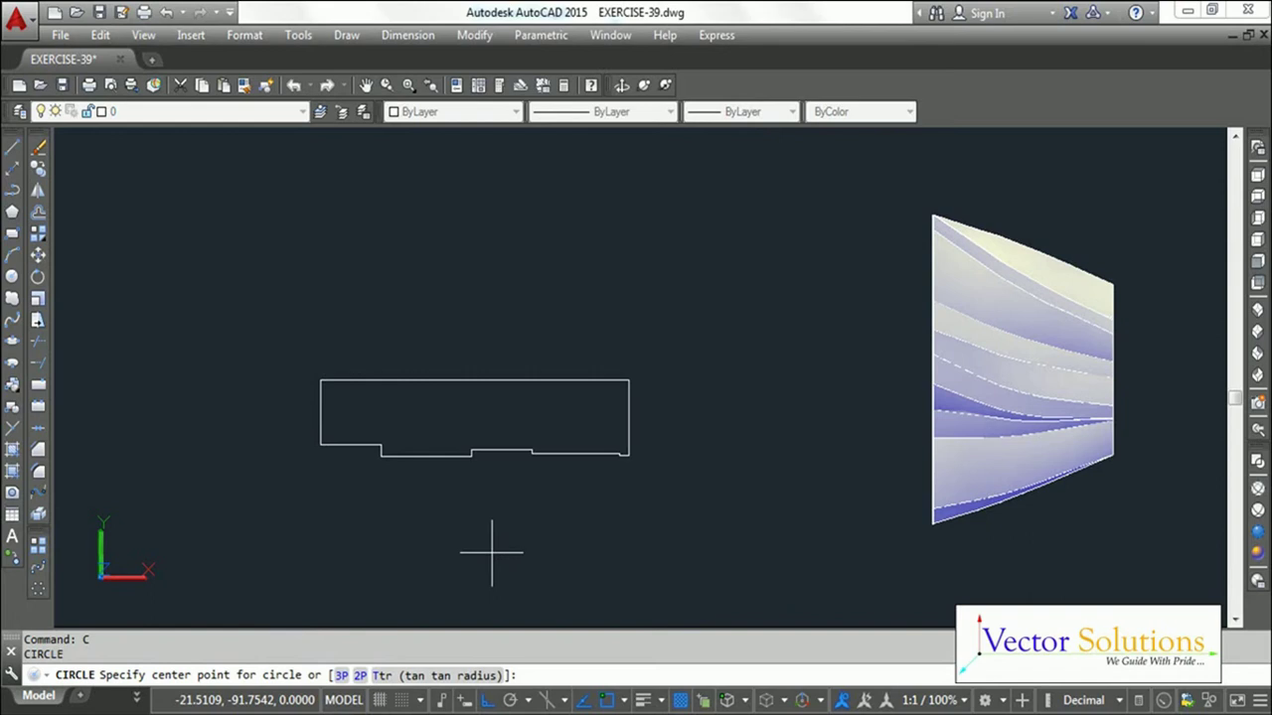
{"action": "left_click", "coordinate": [490, 452]}
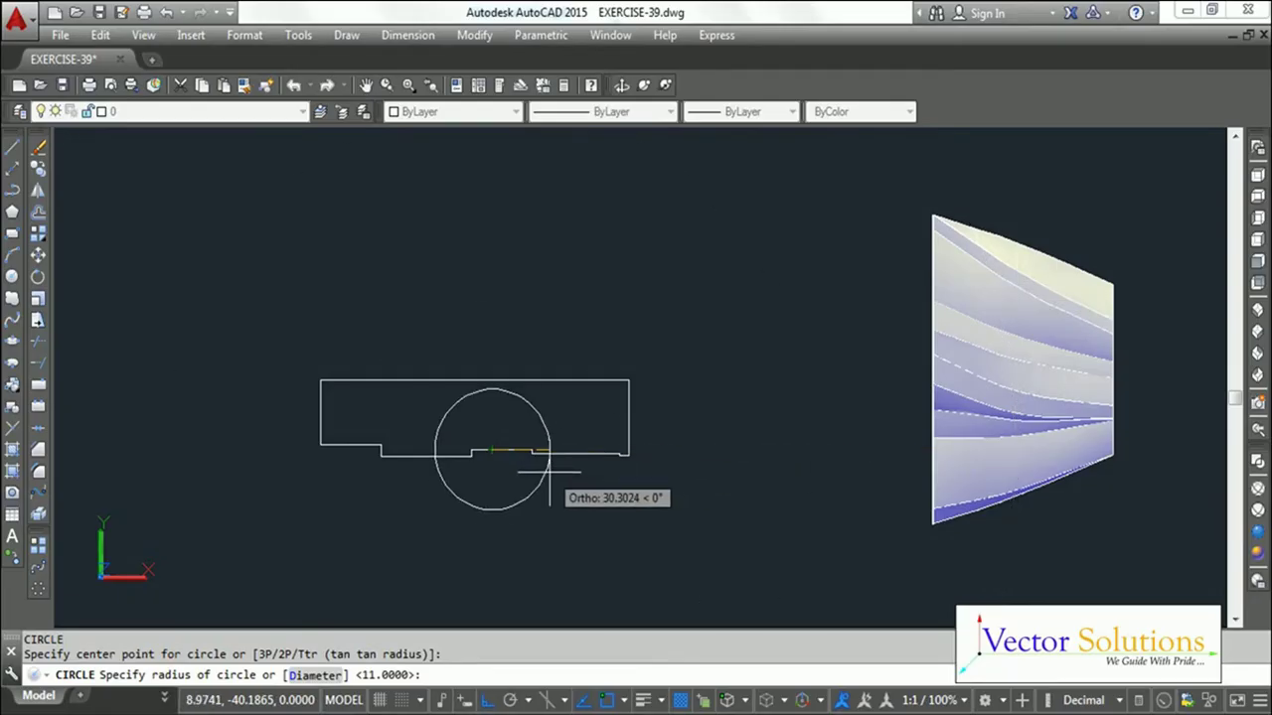
{"action": "type", "text": "11"}
{"action": "key", "text": "Return"}
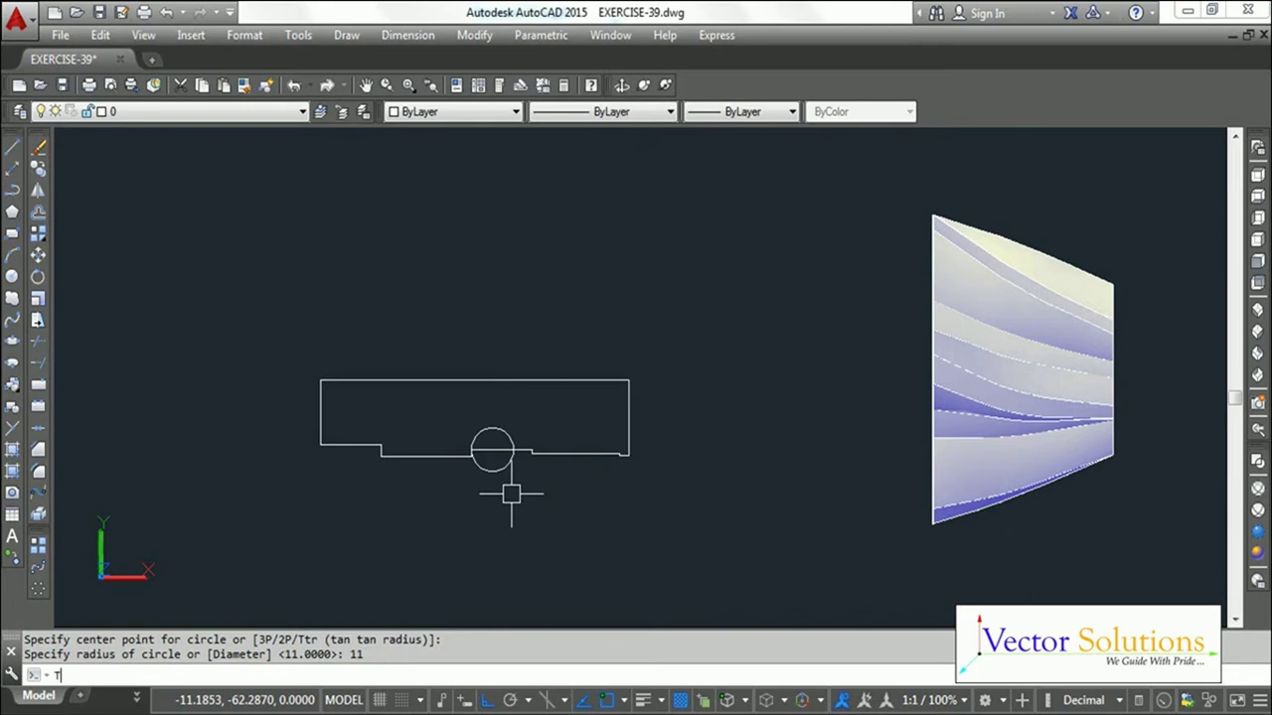
{"action": "type", "text": "tr"}
{"action": "key", "text": "Return"}
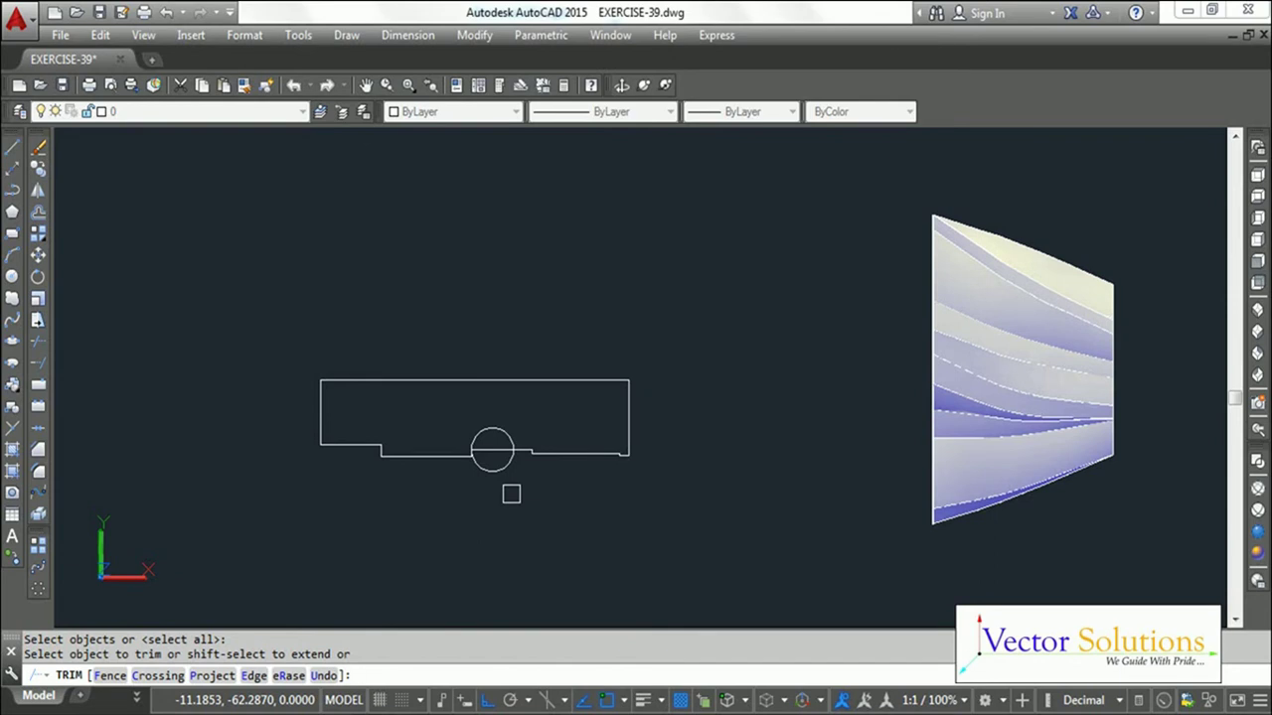
Step: Trim away the circle's lower half, leaving a semicircular groove in the bottom edge
{"action": "left_click", "coordinate": [494, 471]}
{"action": "key", "text": "Return"}
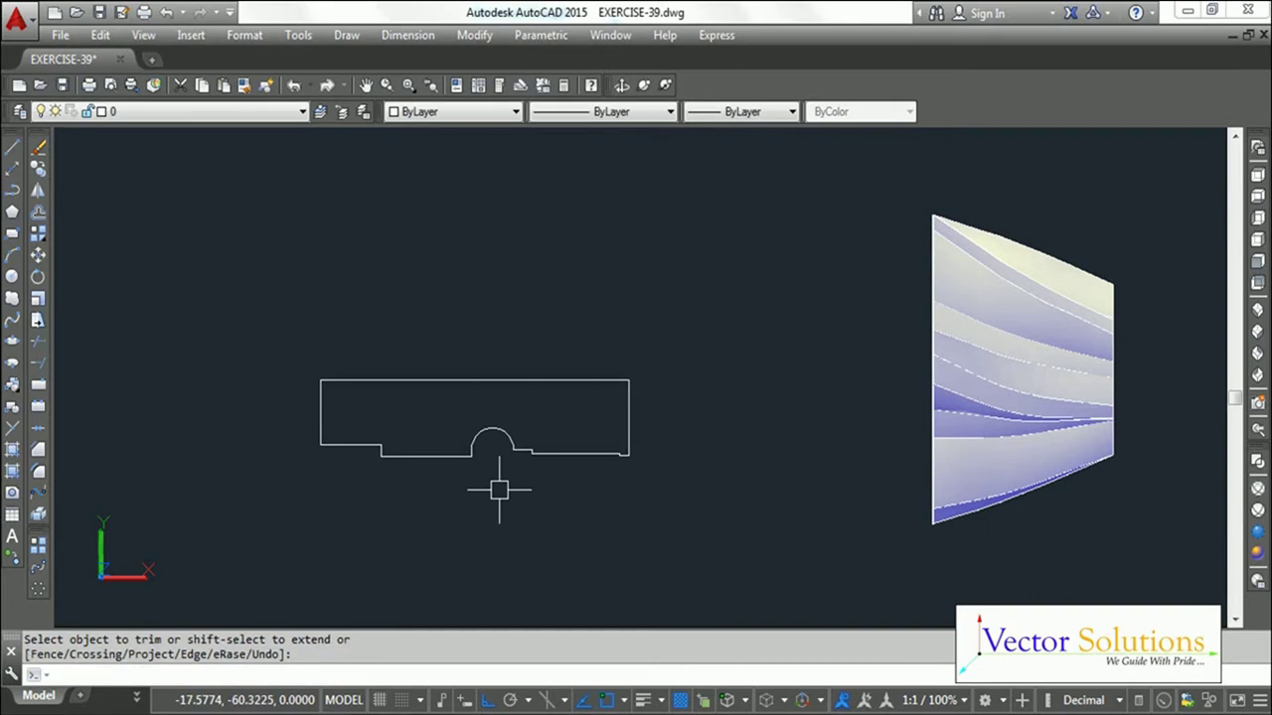
{"action": "type", "text": "REG"}
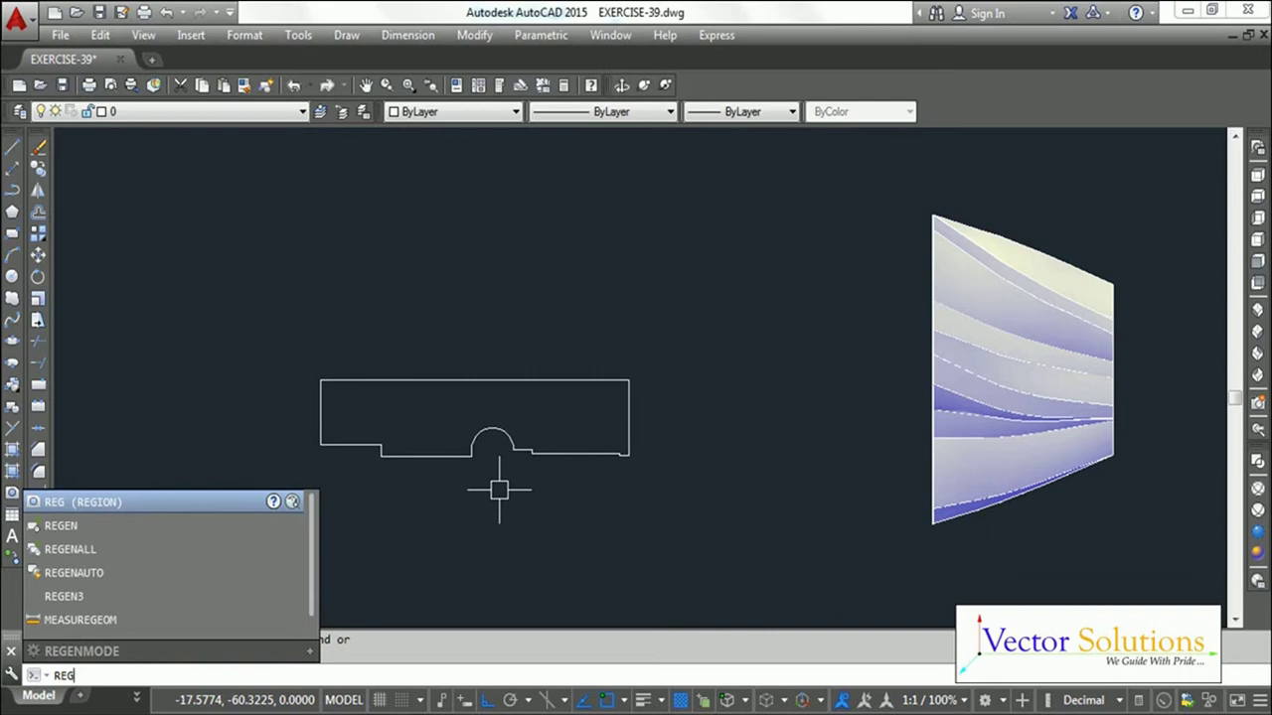
Step: Convert the grooved profile outline into one region using a window selection
{"action": "key", "text": "Return"}
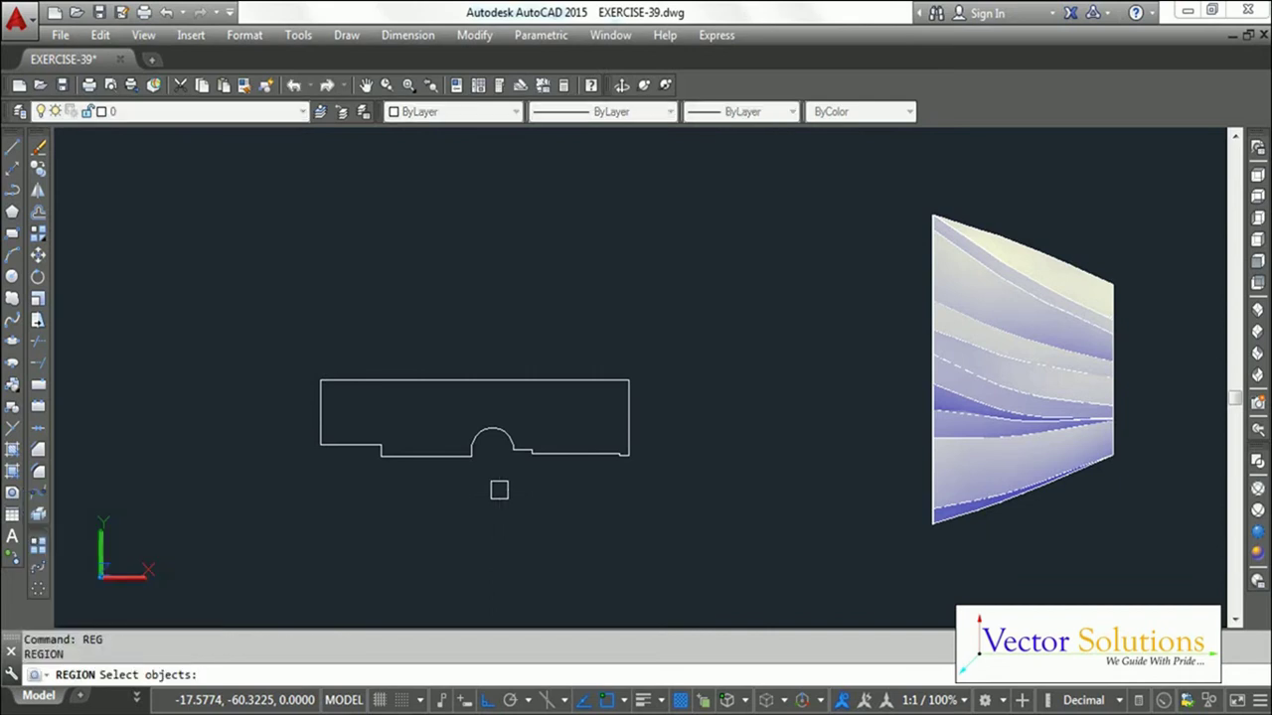
{"action": "left_click", "coordinate": [664, 501]}
{"action": "left_click", "coordinate": [302, 336]}
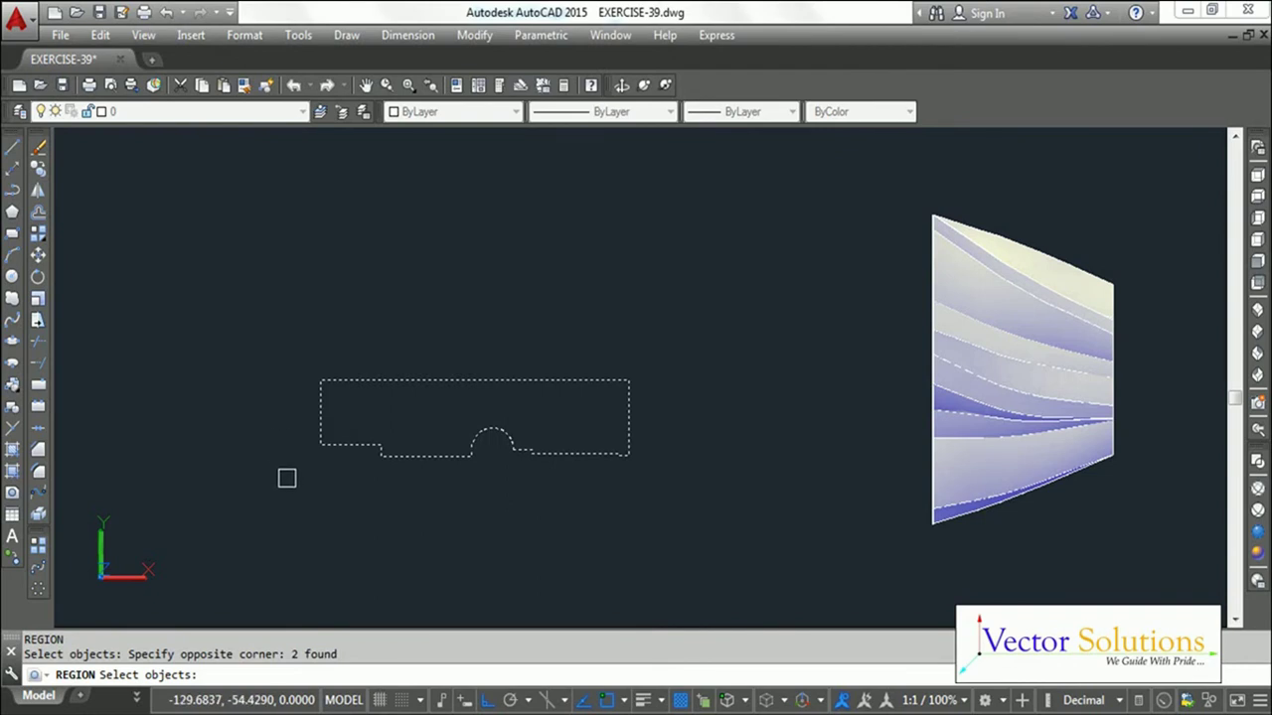
{"action": "key", "text": "Return"}
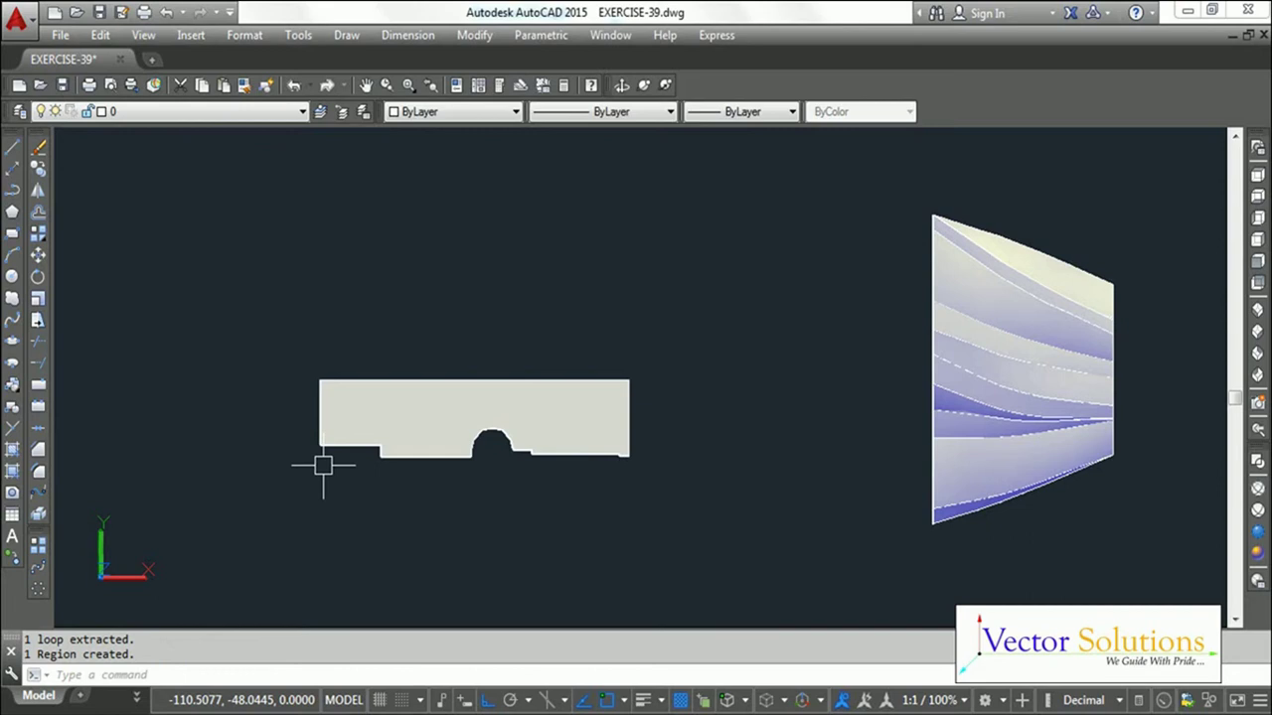
{"action": "type", "text": "RE"}
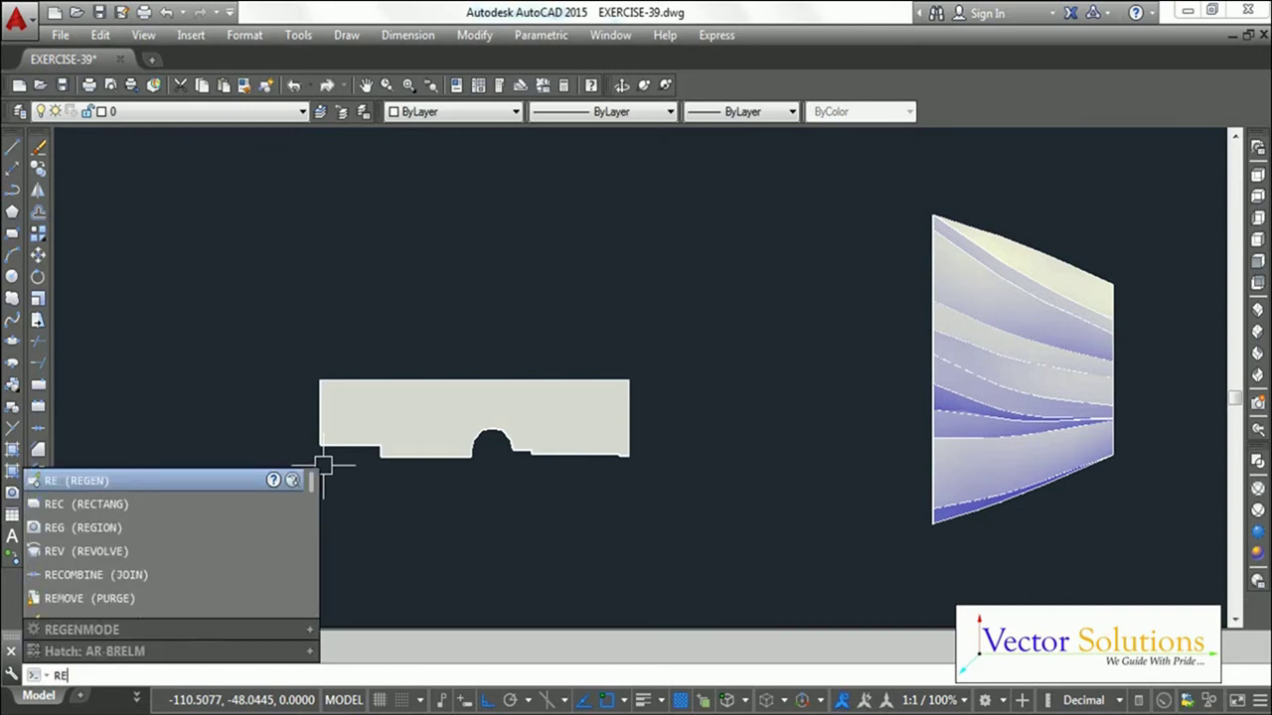
{"action": "type", "text": "V"}
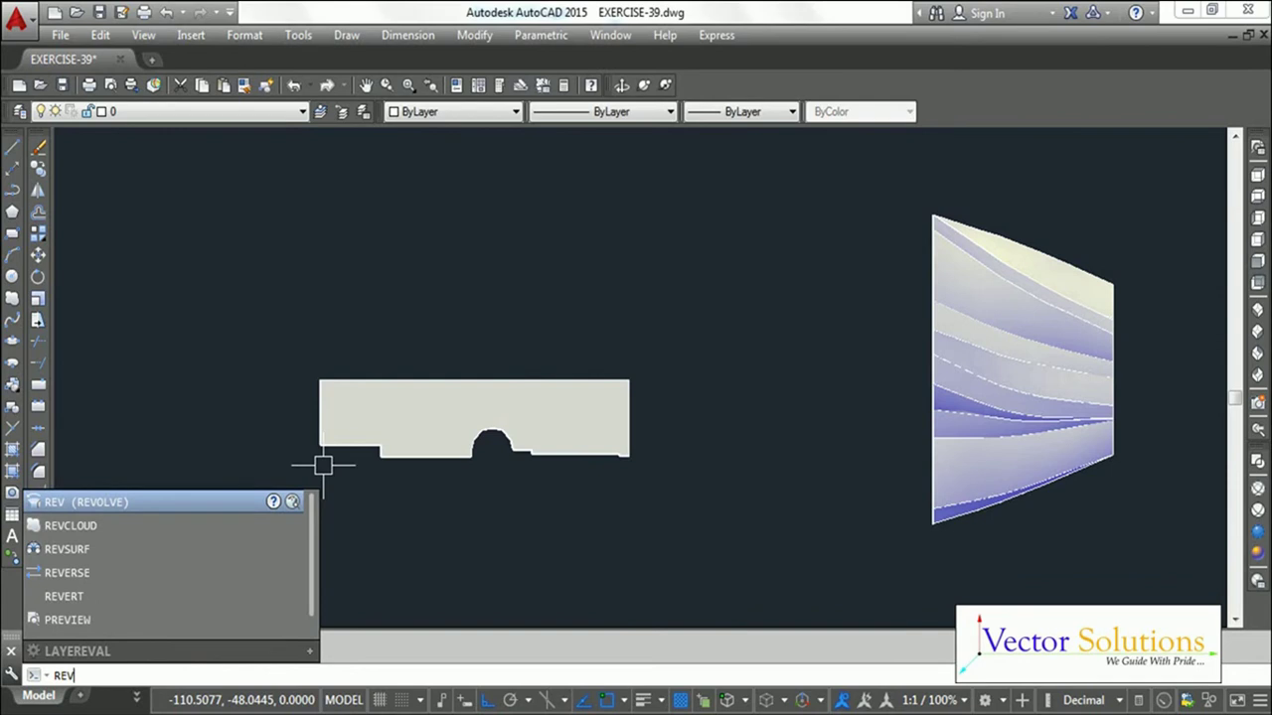
Step: Revolve the region 360° about the axis along its top edge into a solid shaft
{"action": "key", "text": "Return"}
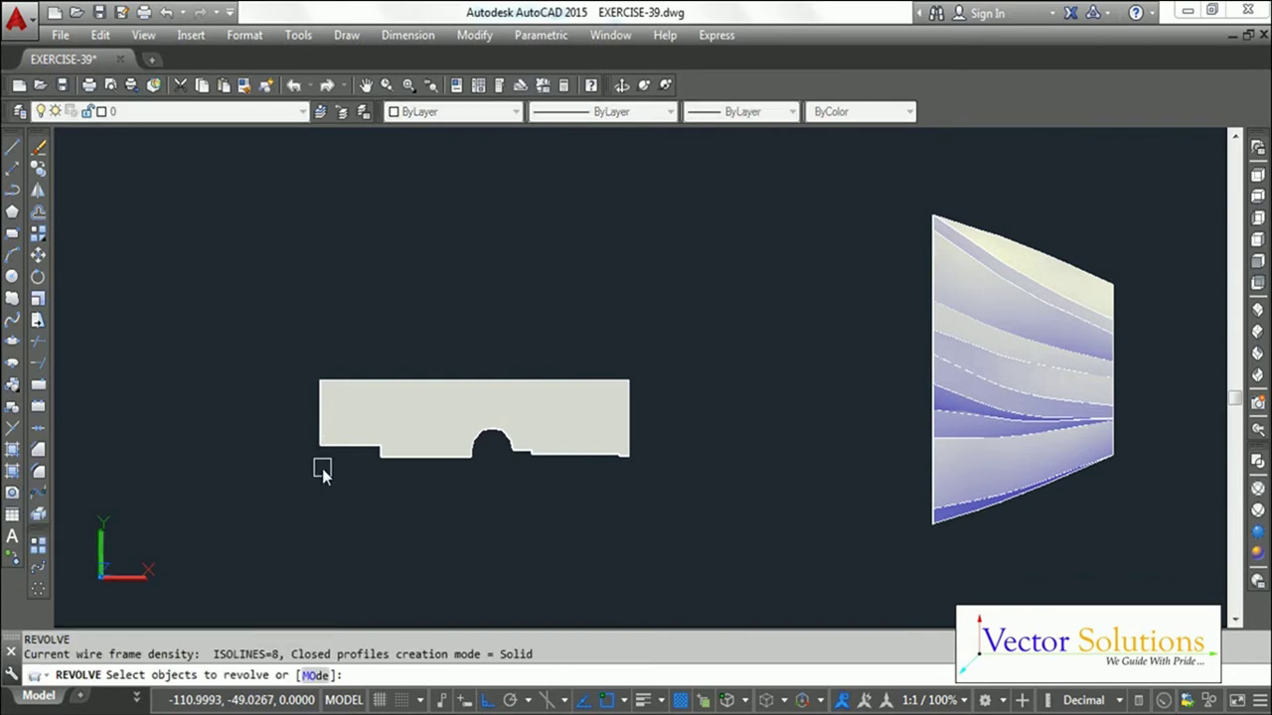
{"action": "left_click", "coordinate": [332, 446]}
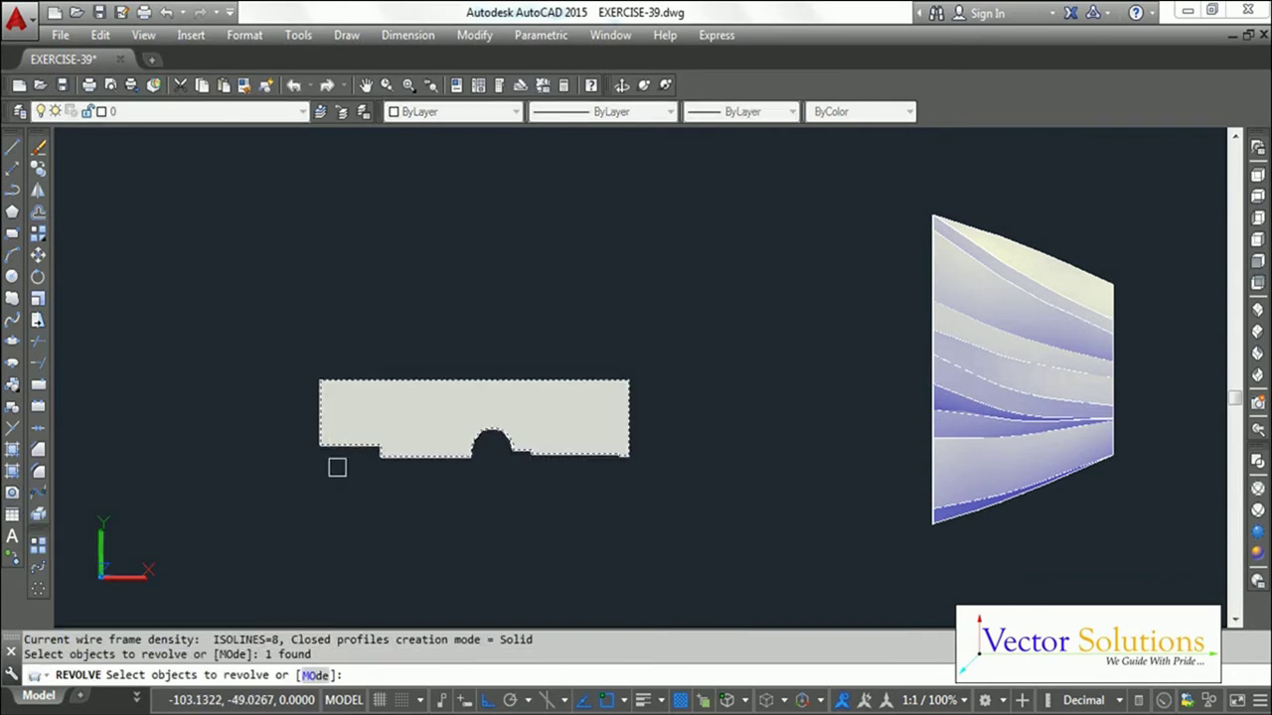
{"action": "key", "text": "Return"}
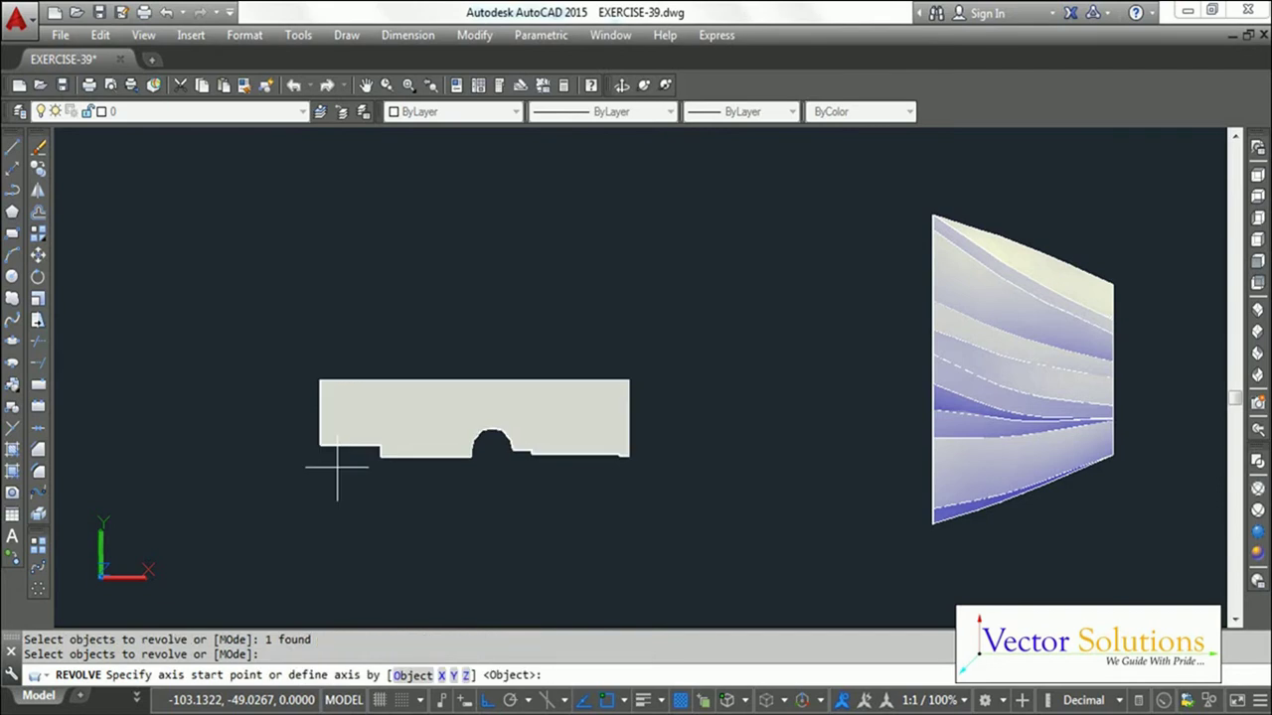
{"action": "left_click", "coordinate": [319, 379]}
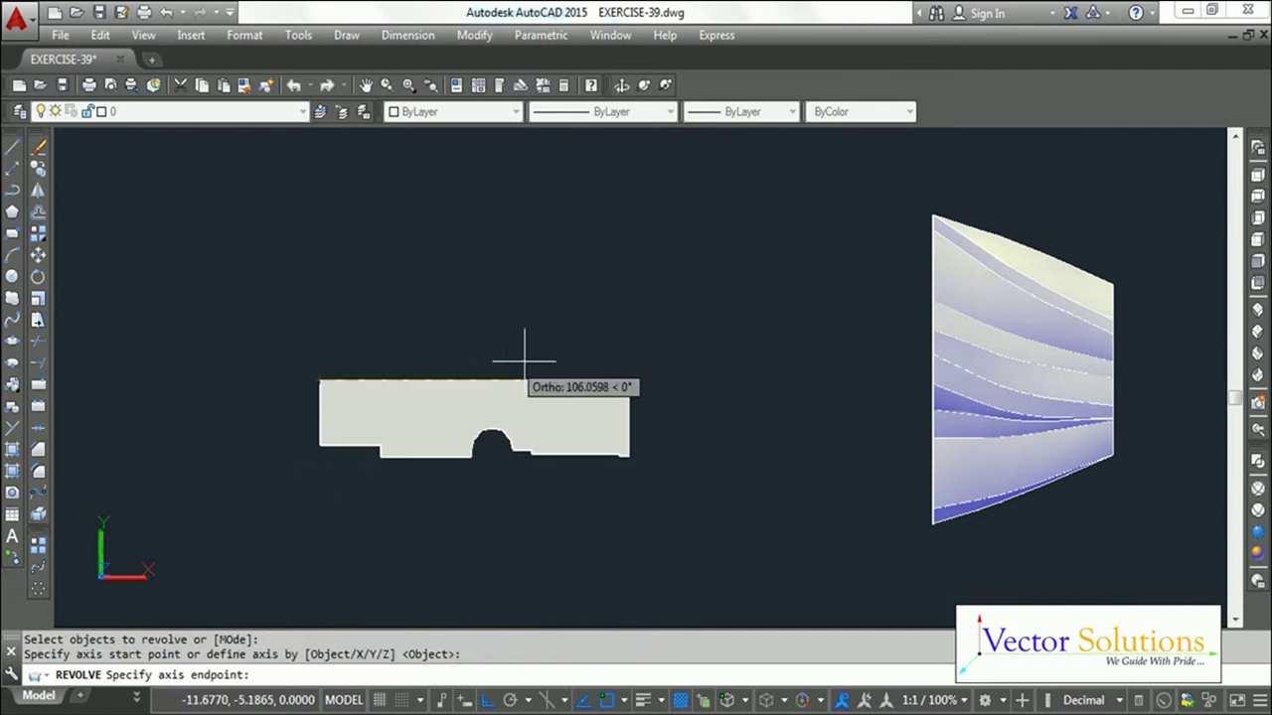
{"action": "left_click", "coordinate": [626, 378]}
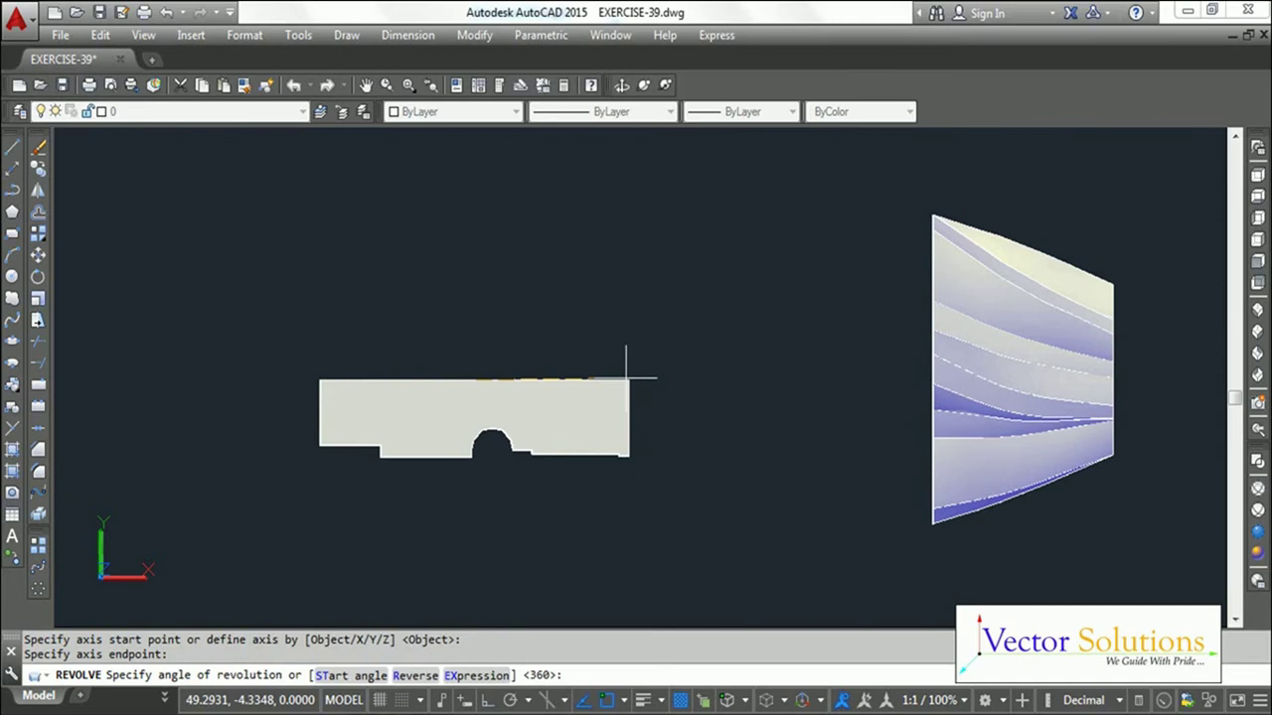
{"action": "type", "text": "360"}
{"action": "key", "text": "Return"}
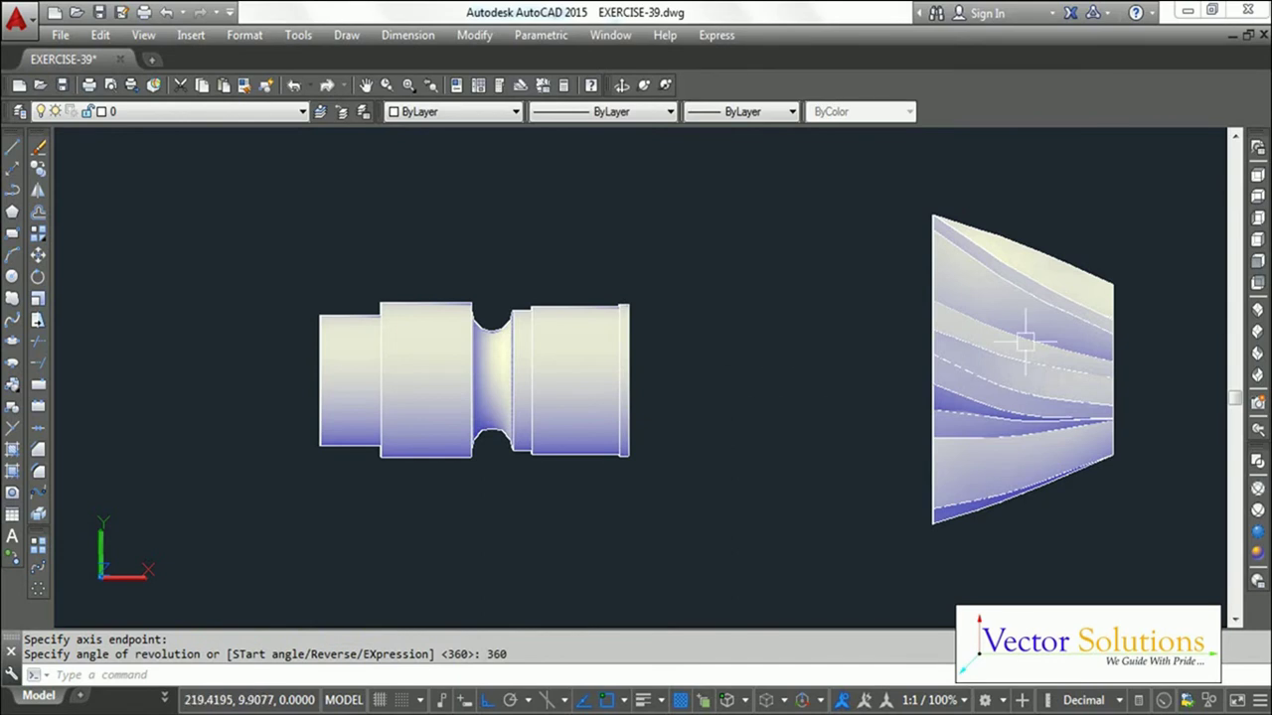
Step: Switch to the SW Isometric view and turn Ortho off
{"action": "left_click", "coordinate": [1255, 309]}
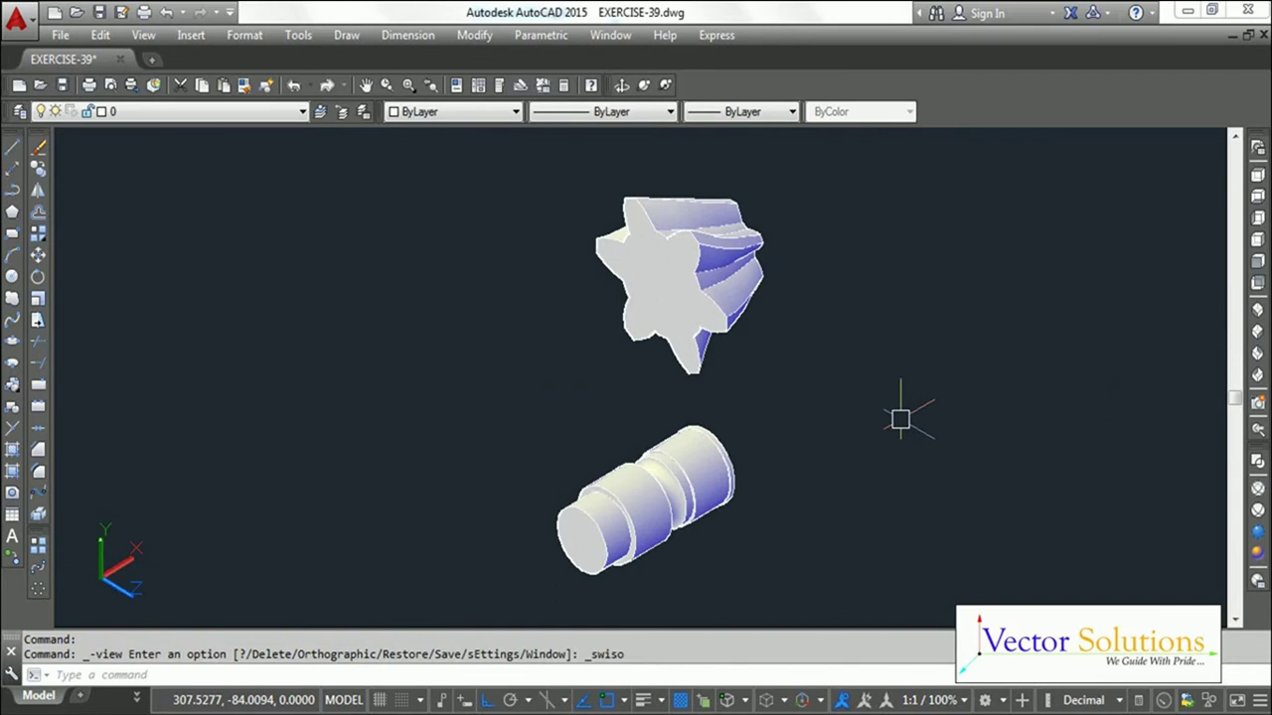
{"action": "key", "text": "Escape"}
{"action": "key", "text": "Escape"}
{"action": "key", "text": "F8"}
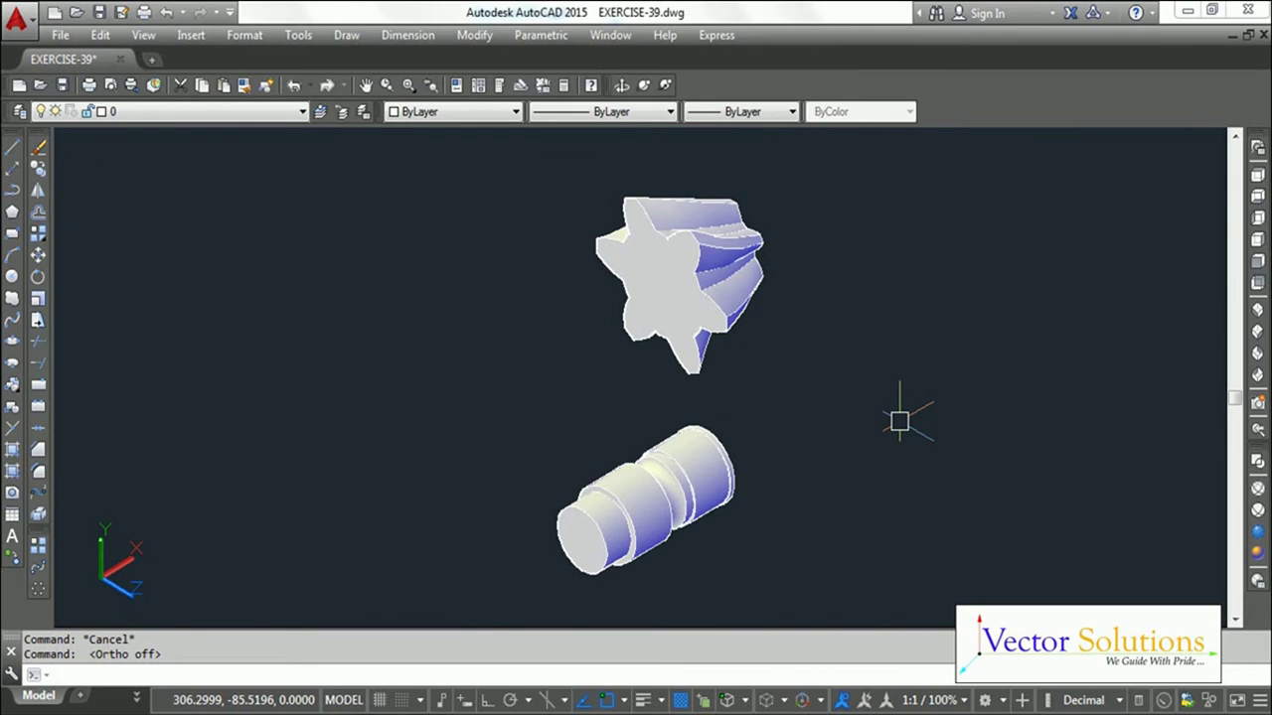
Step: Move the shaft from its end centre onto the gear's centre and zoom to extents
{"action": "type", "text": "M"}
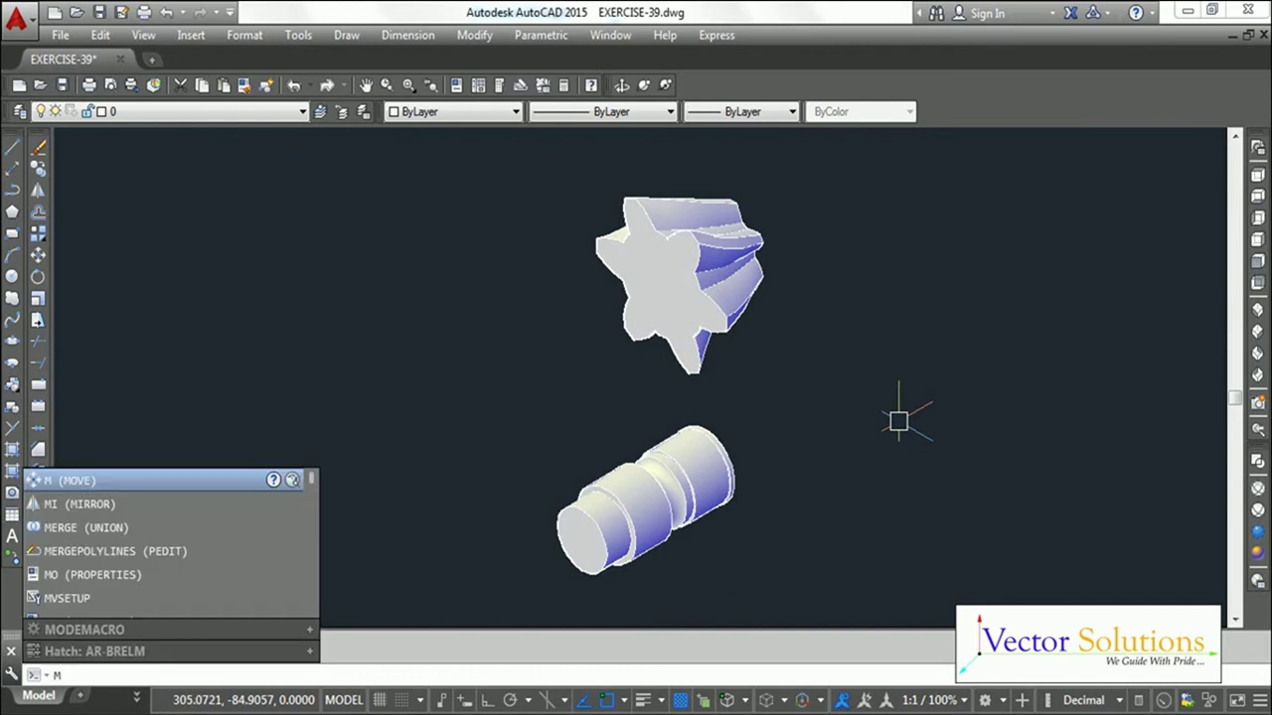
{"action": "key", "text": "Return"}
{"action": "left_click", "coordinate": [715, 475]}
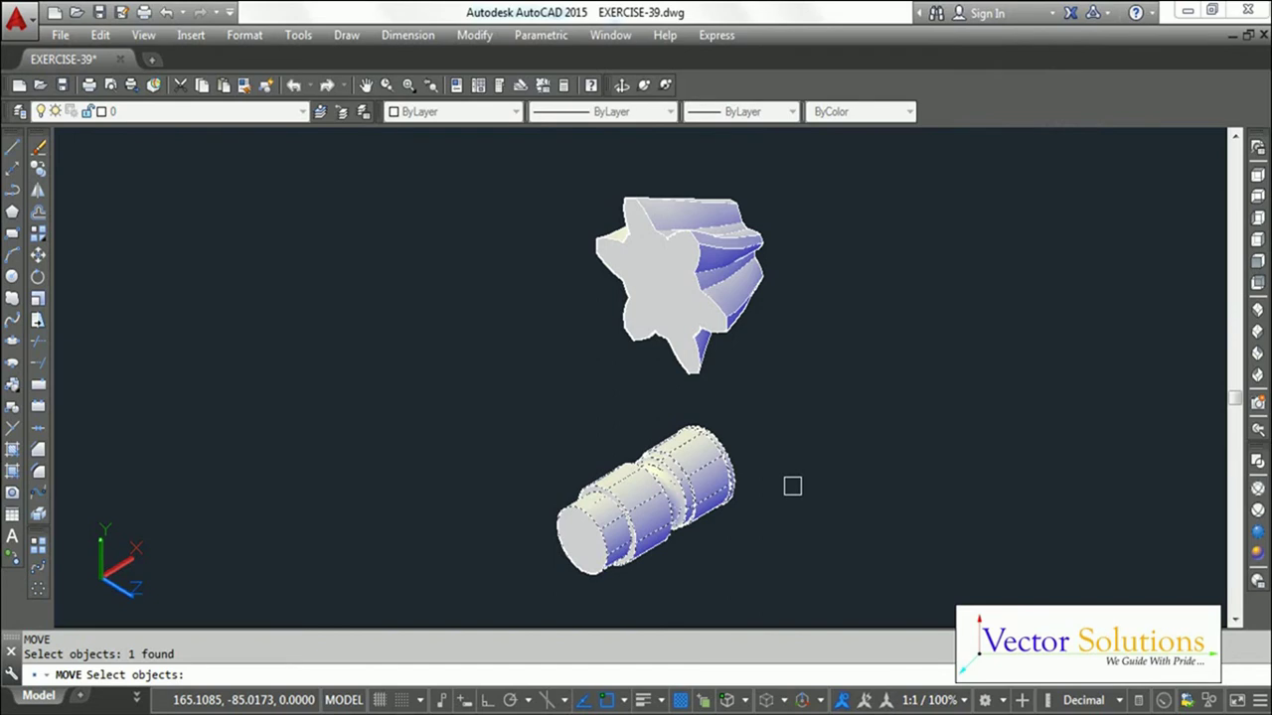
{"action": "key", "text": "Return"}
{"action": "scroll", "coordinate": [747, 394], "scroll_direction": "up", "scroll_amount": 2}
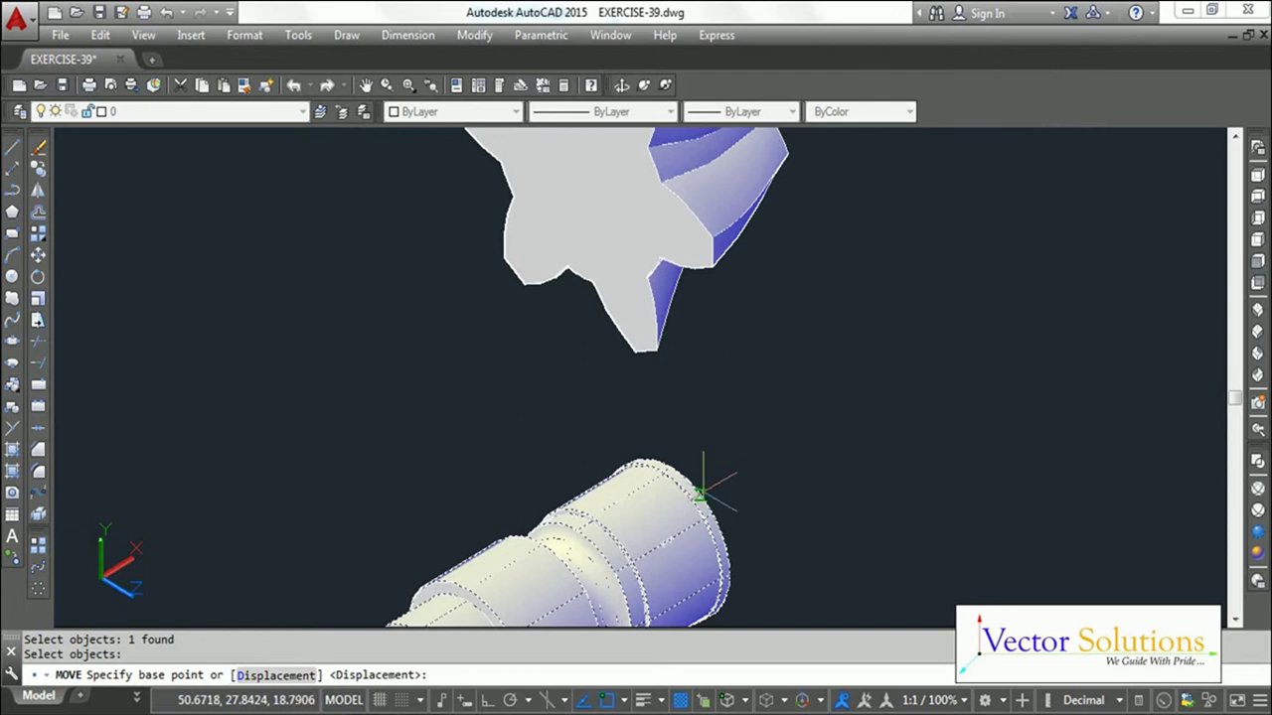
{"action": "left_click", "coordinate": [671, 539]}
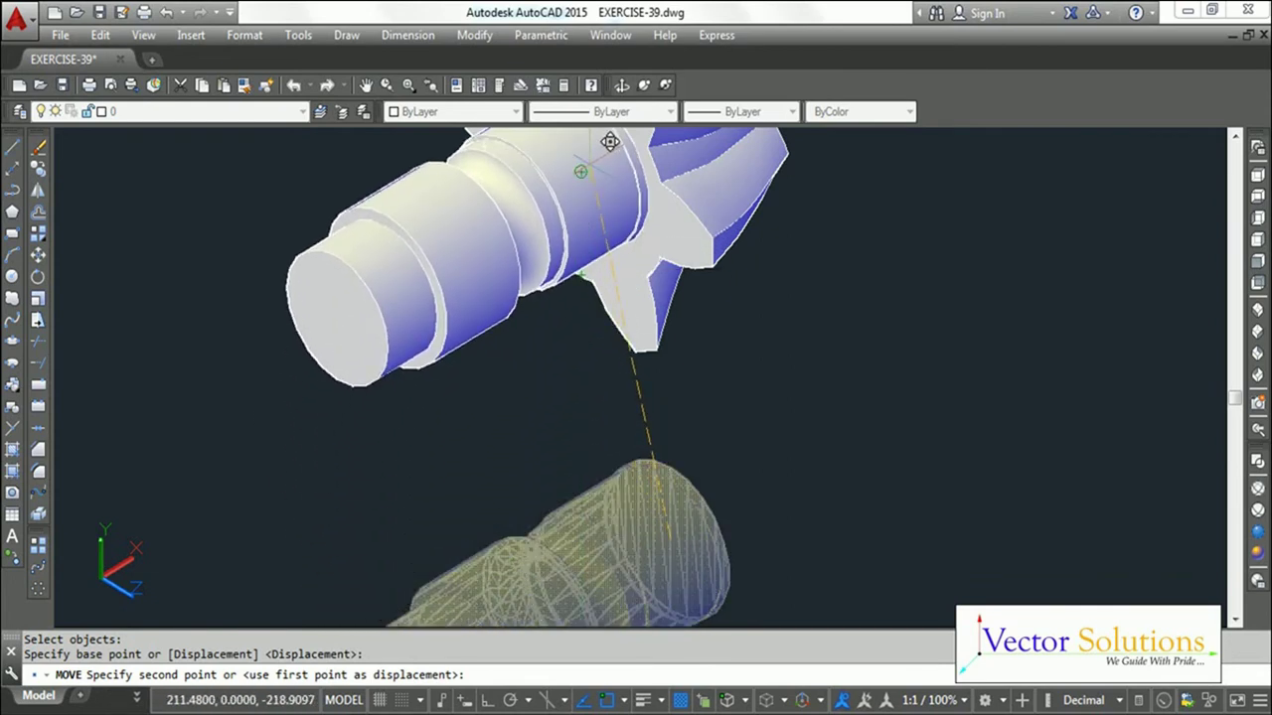
{"action": "left_click", "coordinate": [581, 170]}
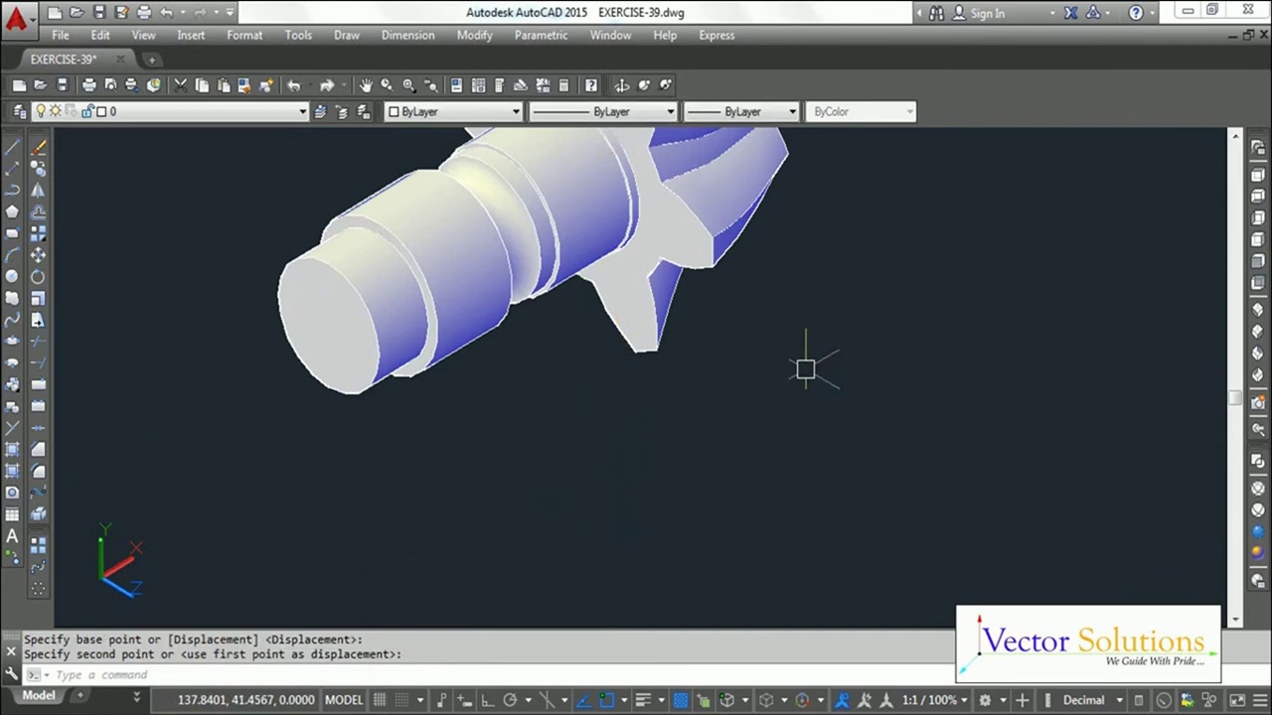
{"action": "middle_click", "coordinate": [842, 412]}
{"action": "middle_click", "coordinate": [842, 412]}
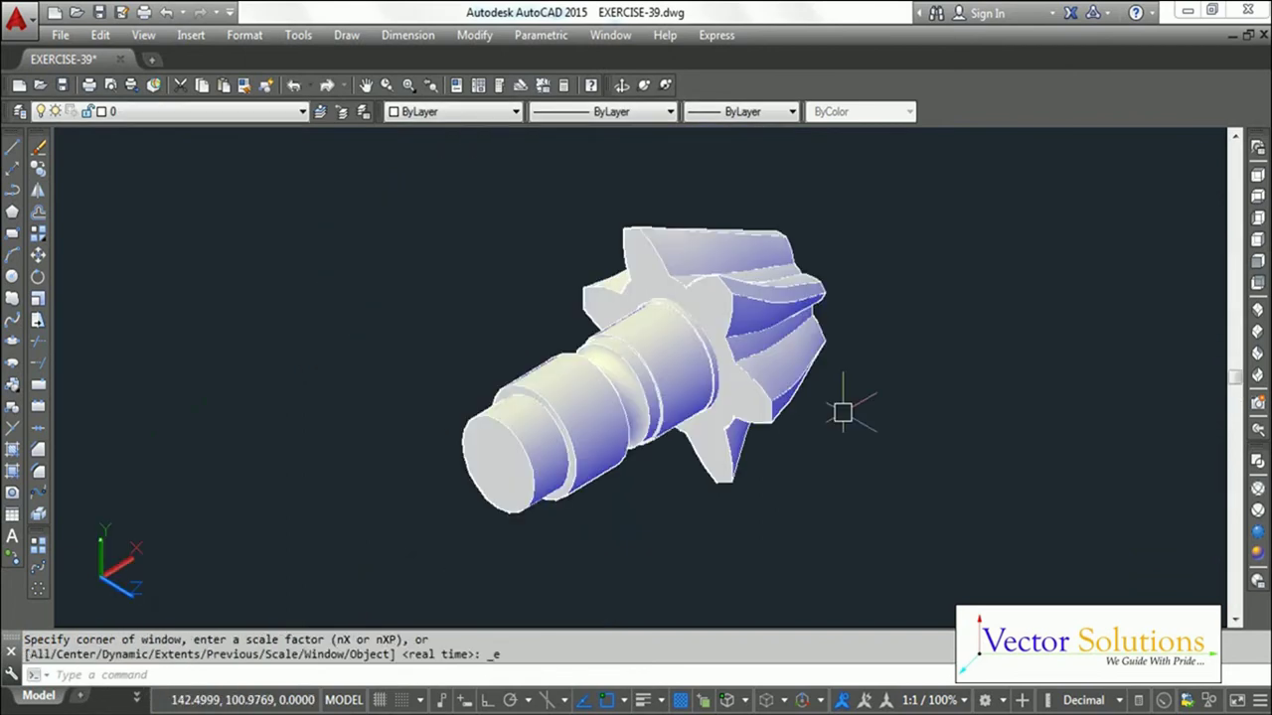
Step: Union all solids, merging the shaft with the six-lobed helical gear
{"action": "type", "text": "UNI"}
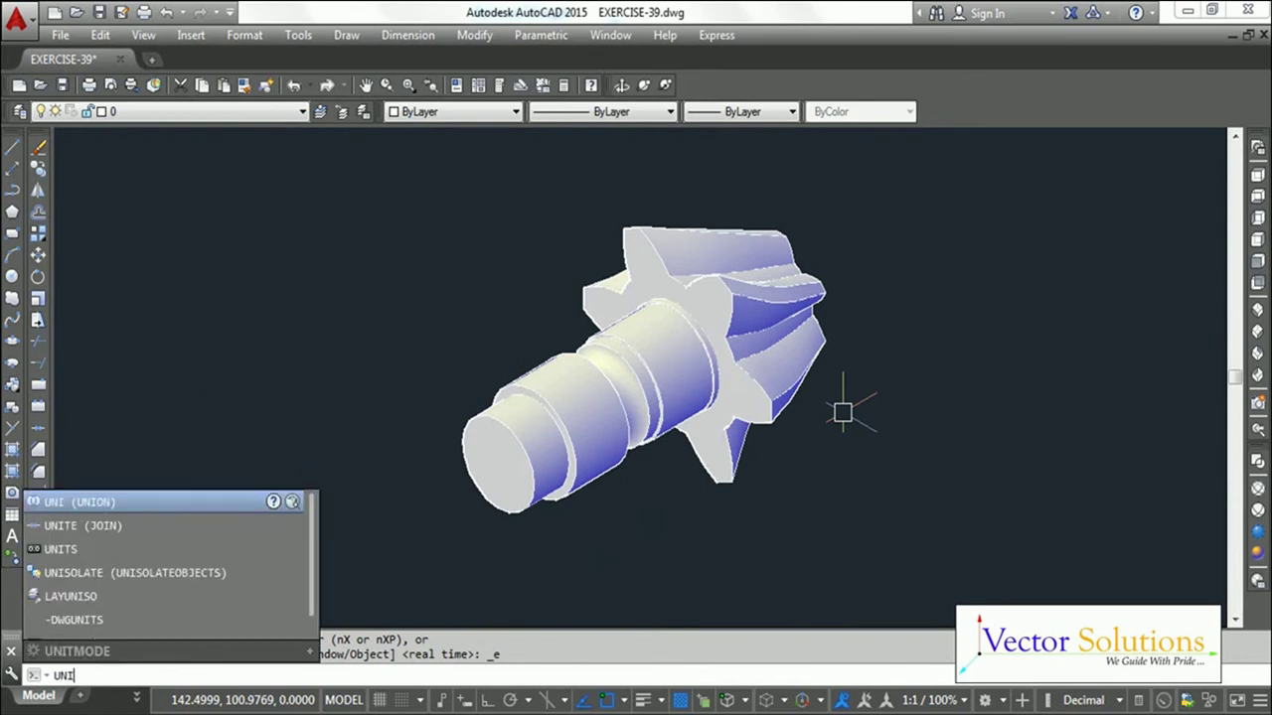
{"action": "type", "text": "ON"}
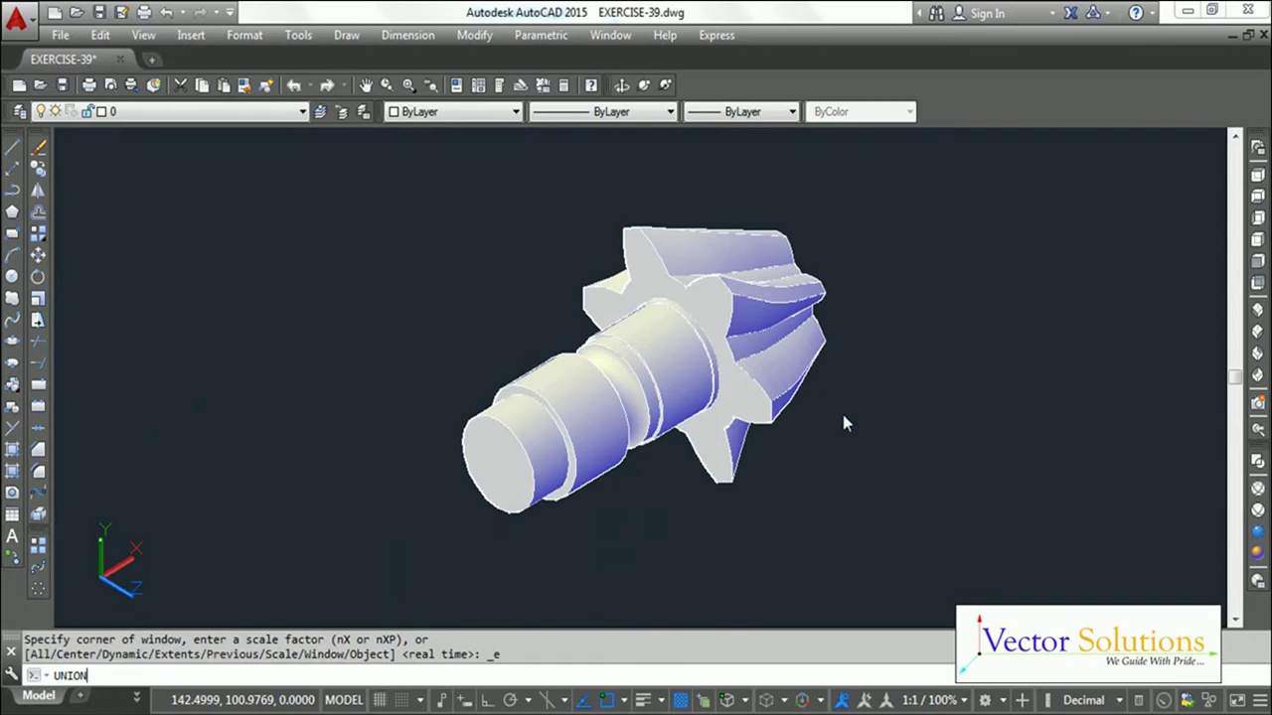
{"action": "key", "text": "Return"}
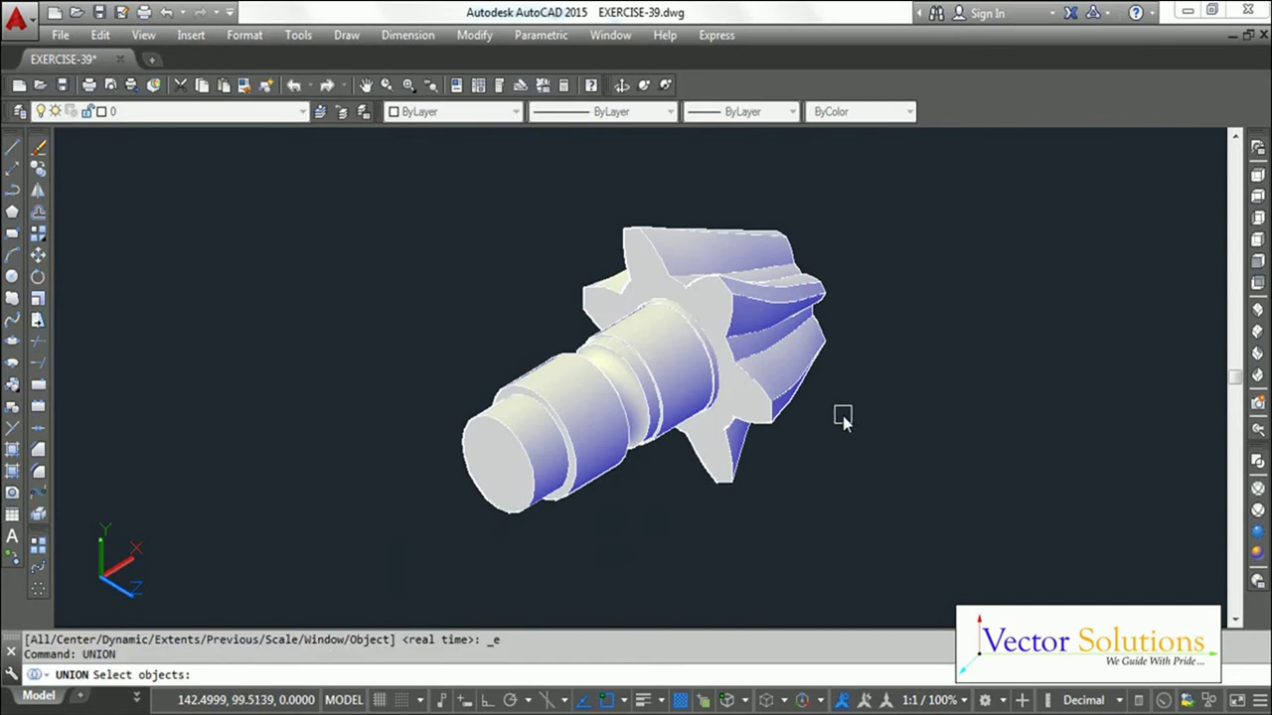
{"action": "type", "text": "ALL"}
{"action": "key", "text": "Return"}
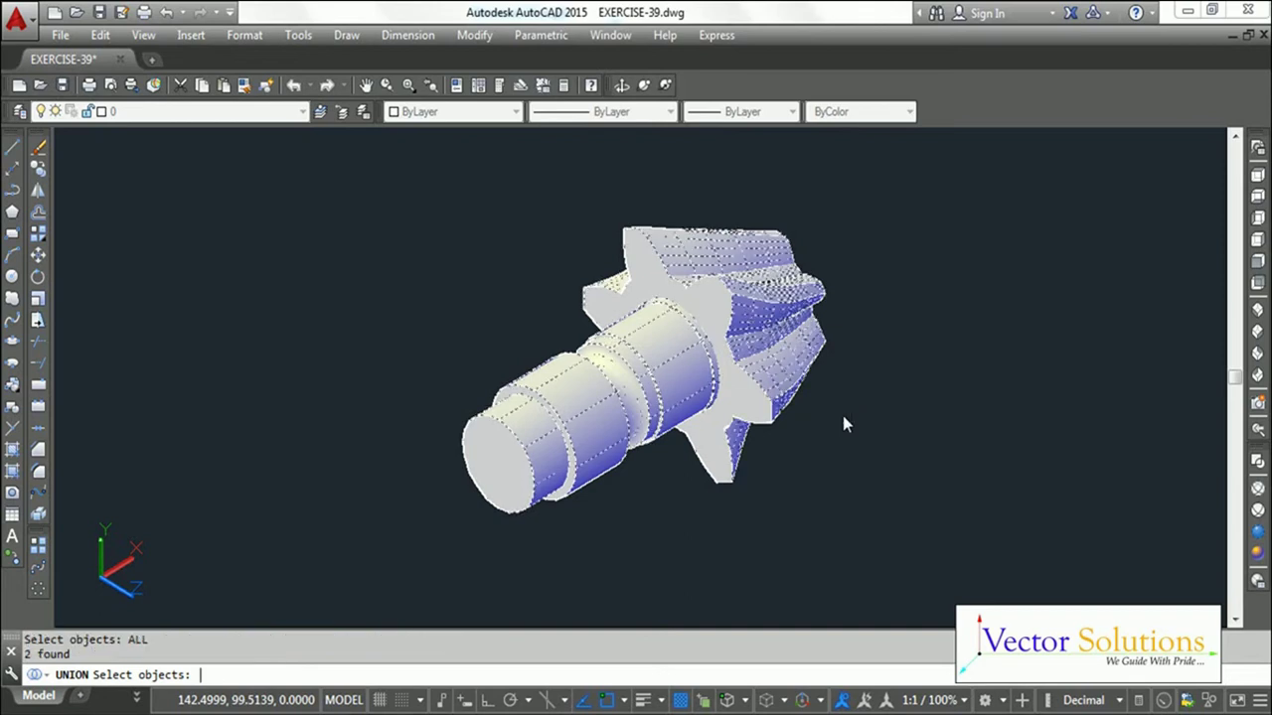
{"action": "key", "text": "Return"}
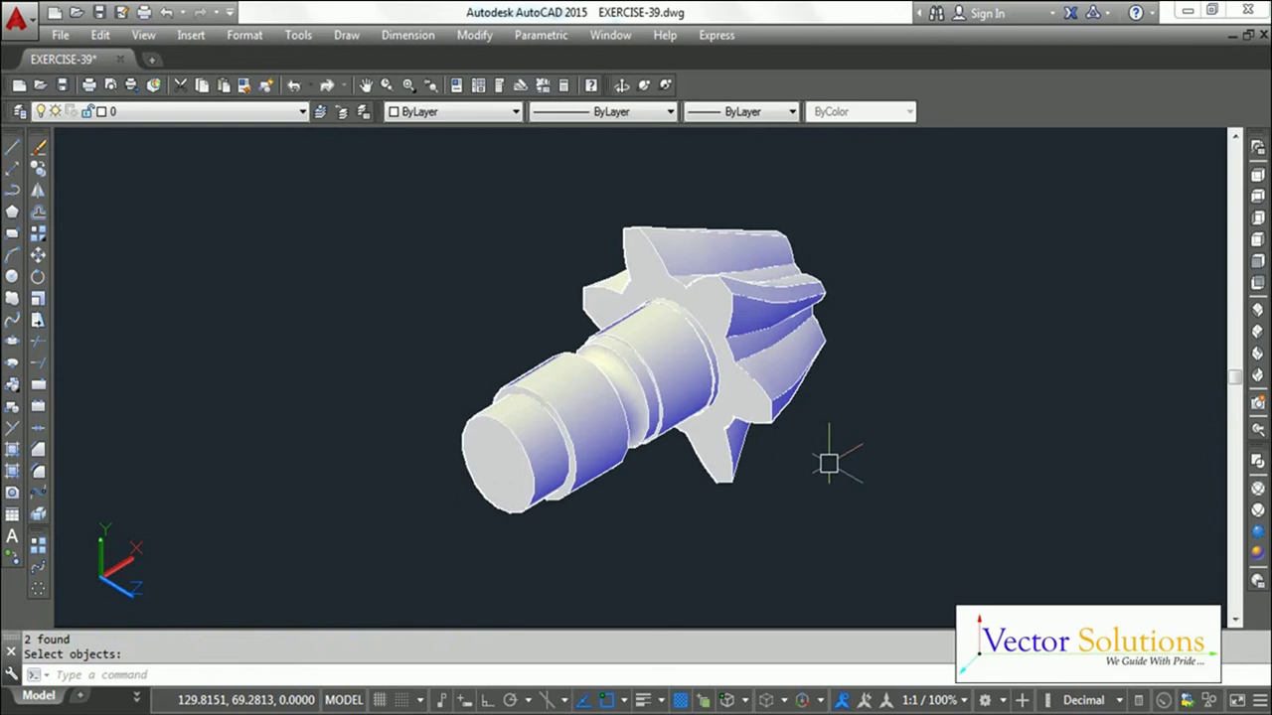
Step: Switch to the Left view and pan the gear toward the right
{"action": "left_click", "coordinate": [1254, 221]}
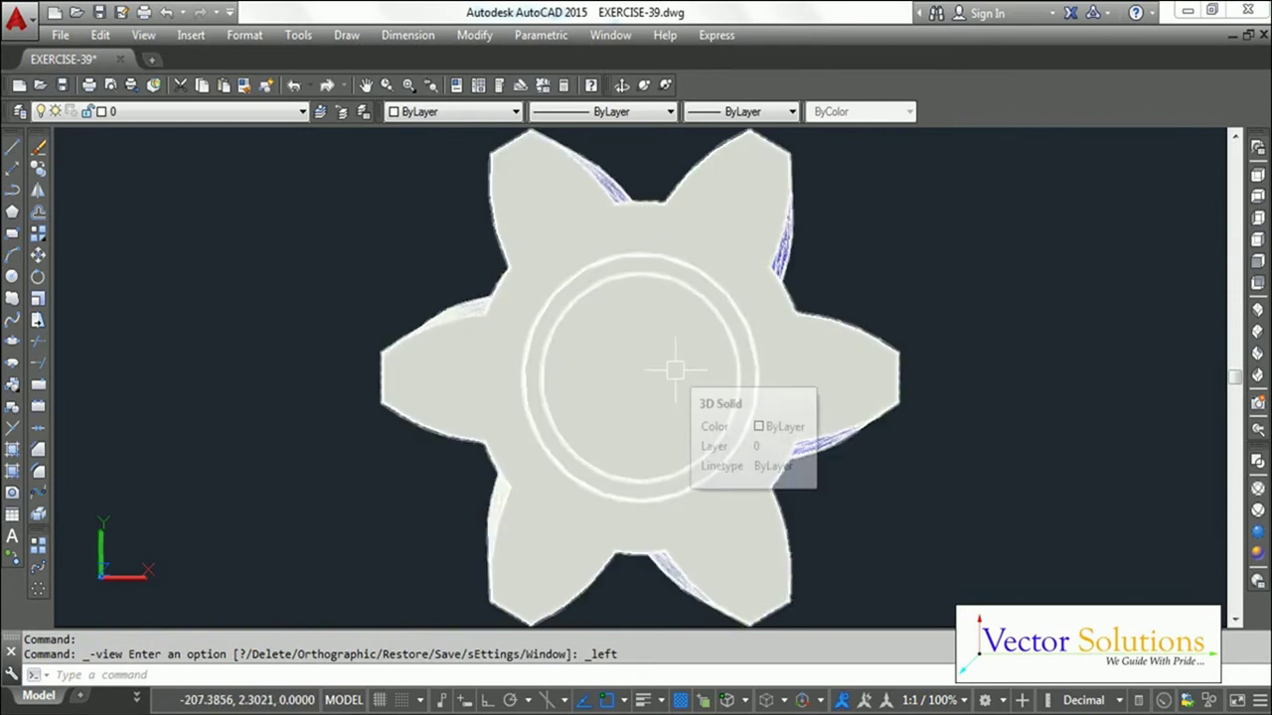
{"action": "scroll", "coordinate": [674, 370], "scroll_direction": "down", "scroll_amount": 2}
{"action": "middle_click_drag", "start_coordinate": [675, 371], "coordinate": [851, 365]}
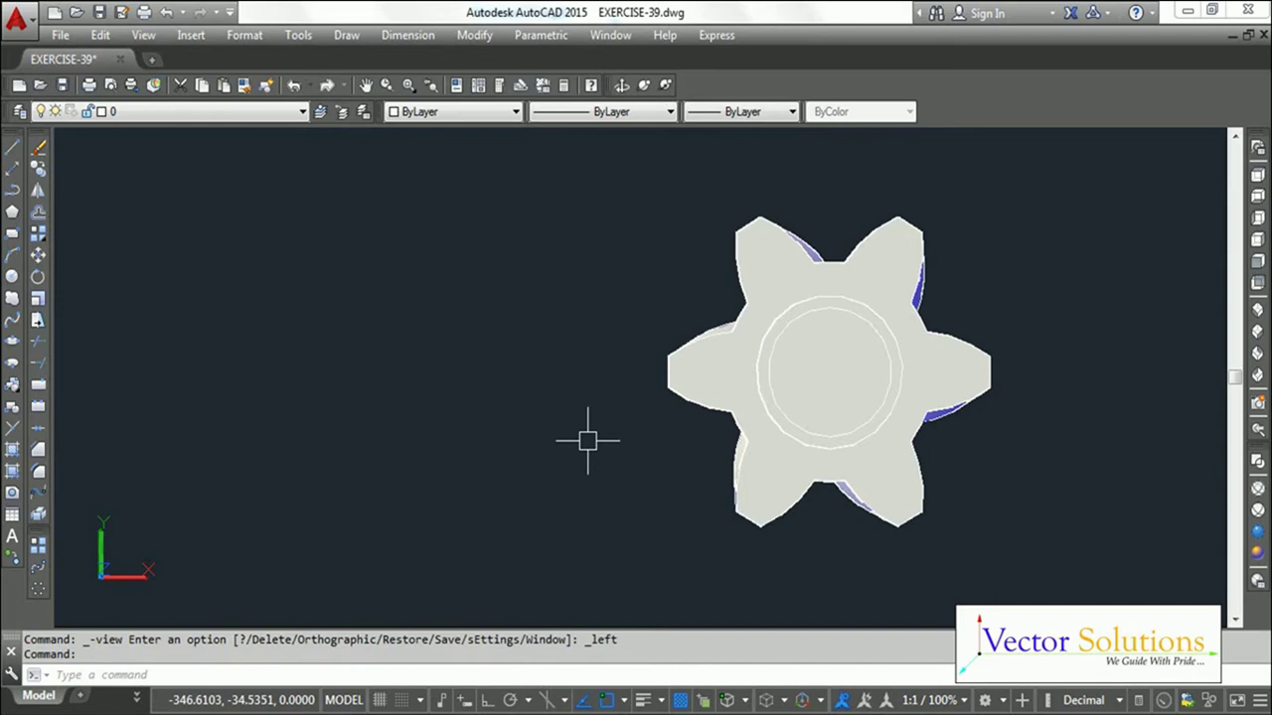
Step: Draw concentric circles of radius 32.5 and 38.5 left of the gear, then turn Ortho on
{"action": "type", "text": "c"}
{"action": "key", "text": "Return"}
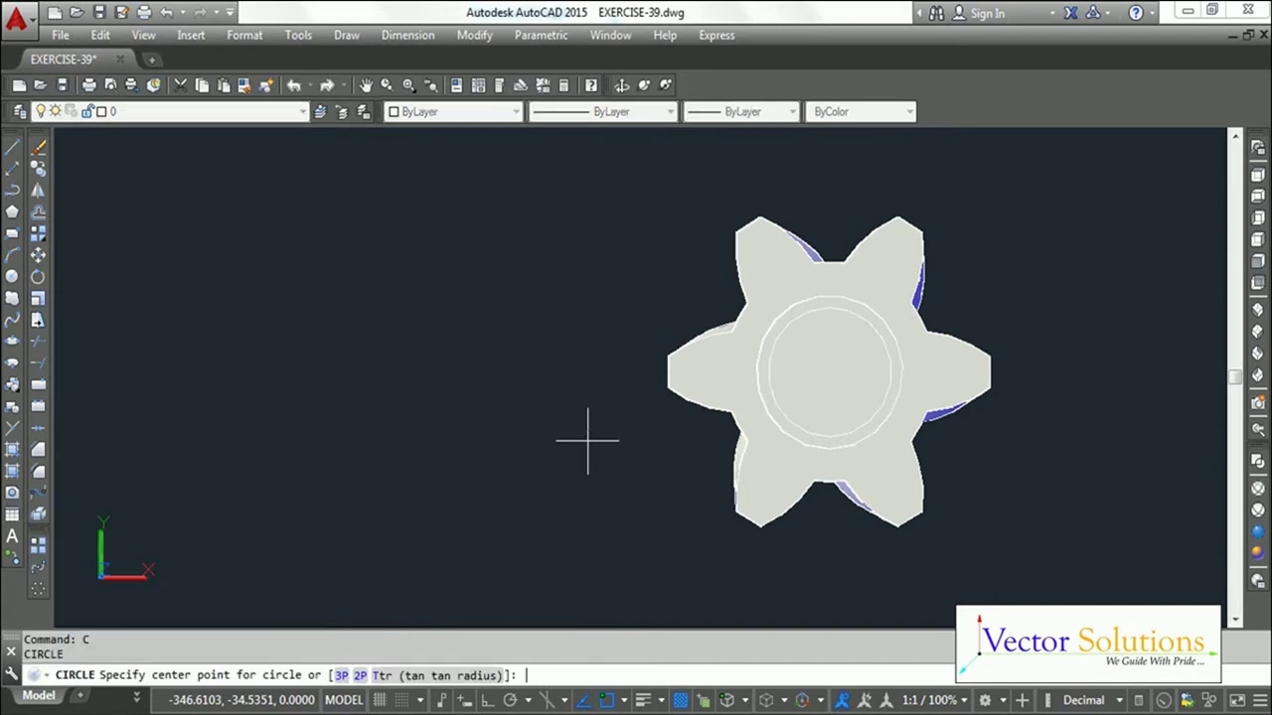
{"action": "left_click", "coordinate": [399, 386]}
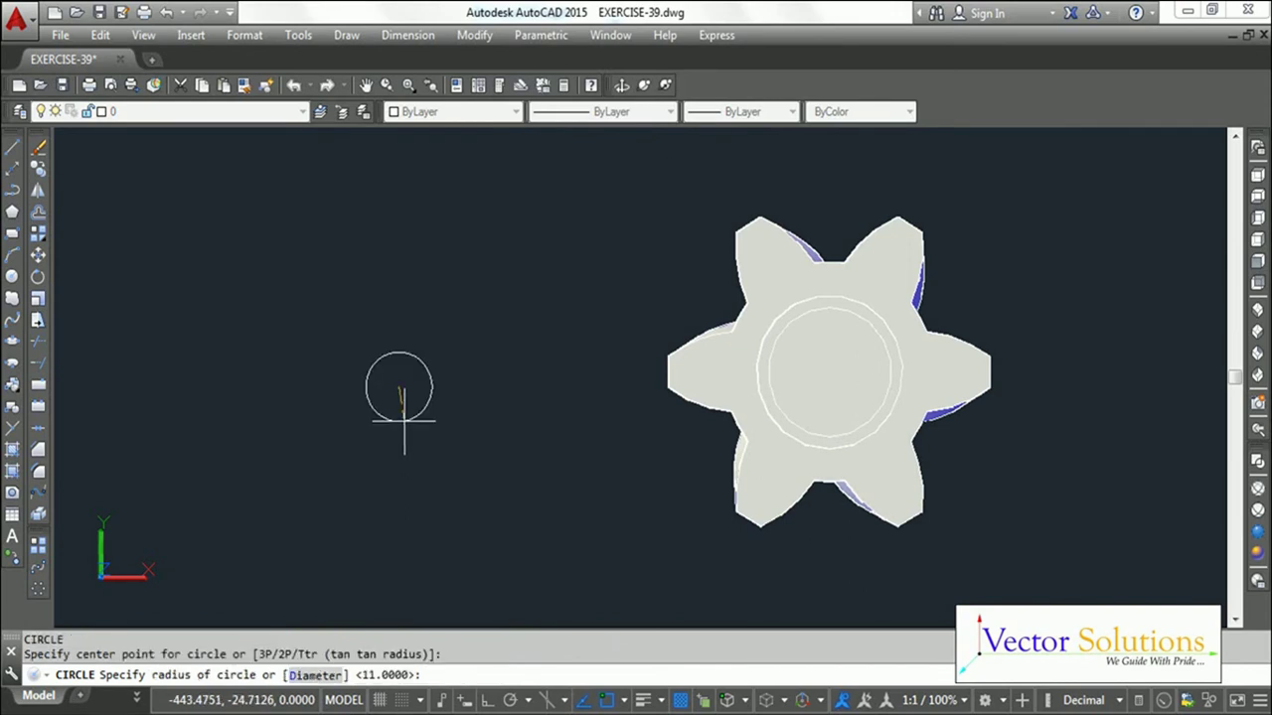
{"action": "key", "text": "alt+Tab"}
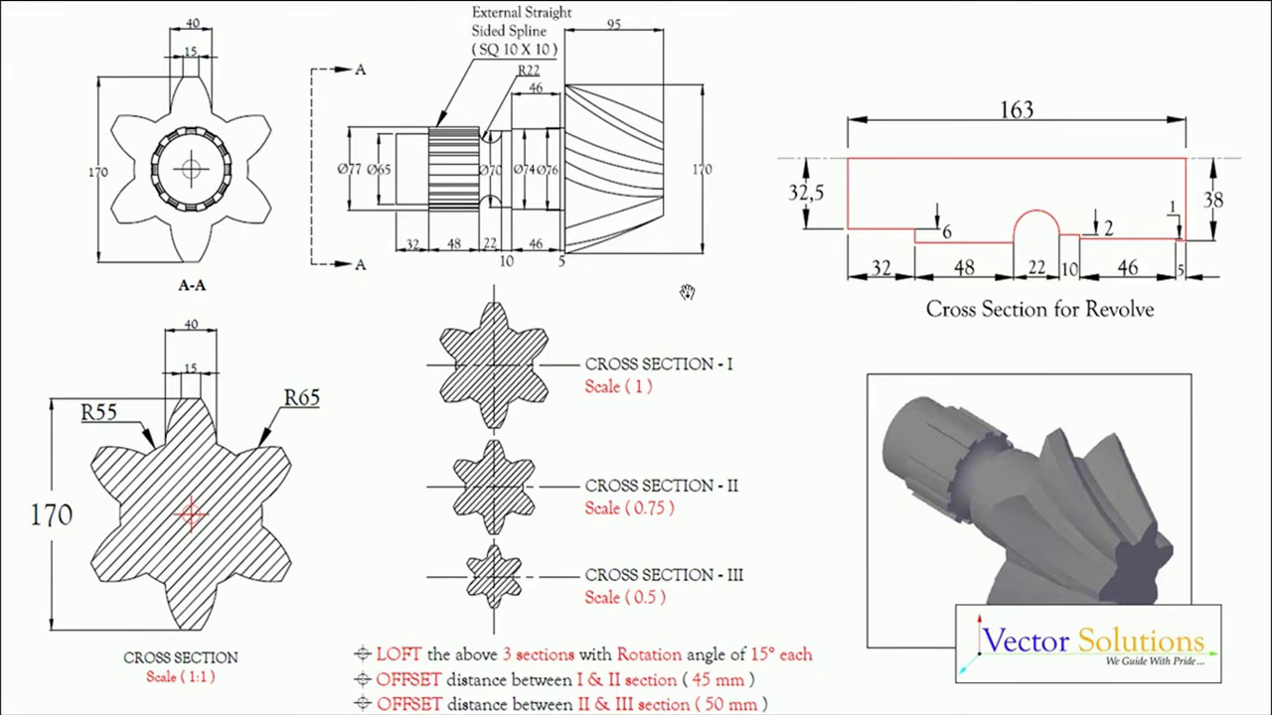
{"action": "key", "text": "alt+Tab"}
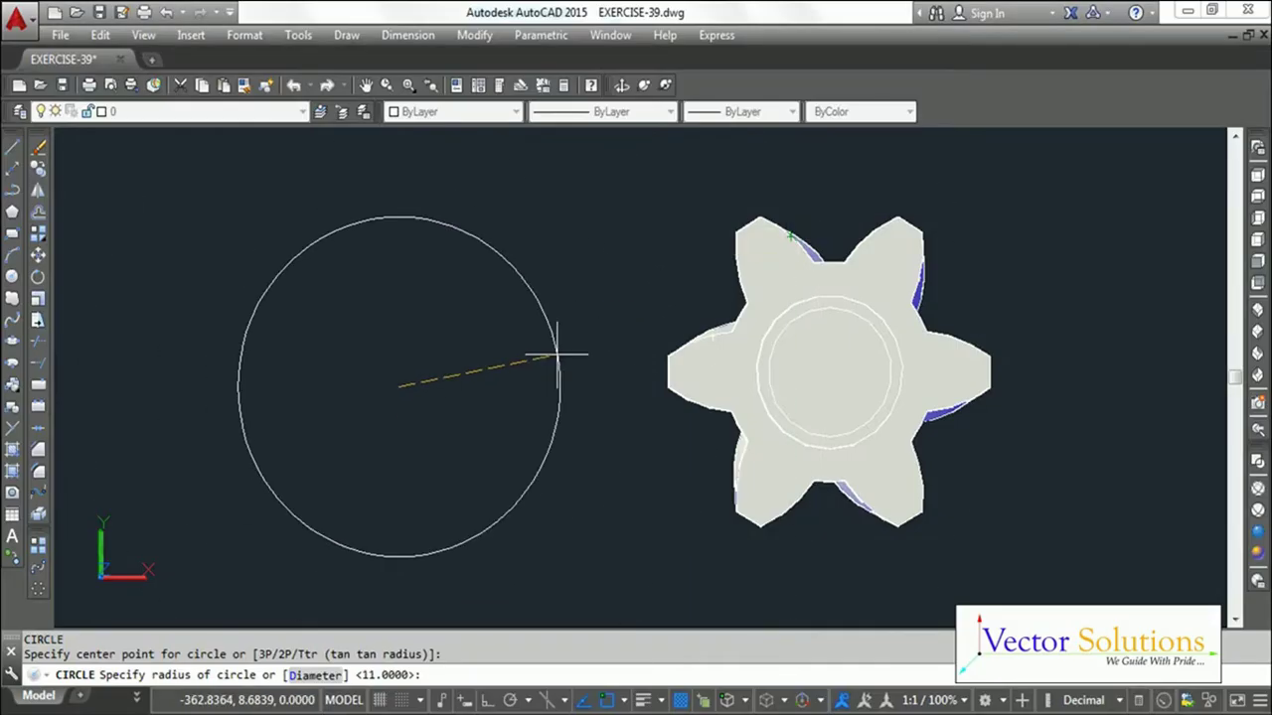
{"action": "type", "text": "32.5"}
{"action": "key", "text": "Return"}
{"action": "key", "text": "Return"}
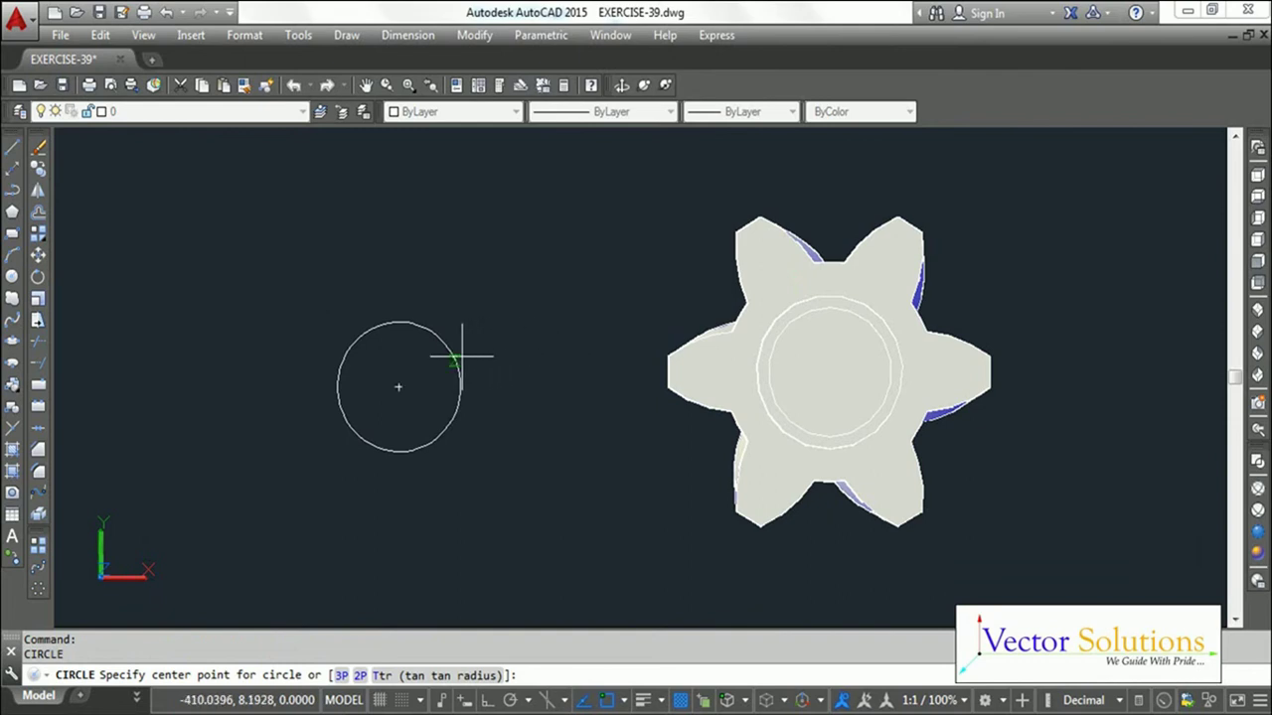
{"action": "left_click", "coordinate": [402, 386]}
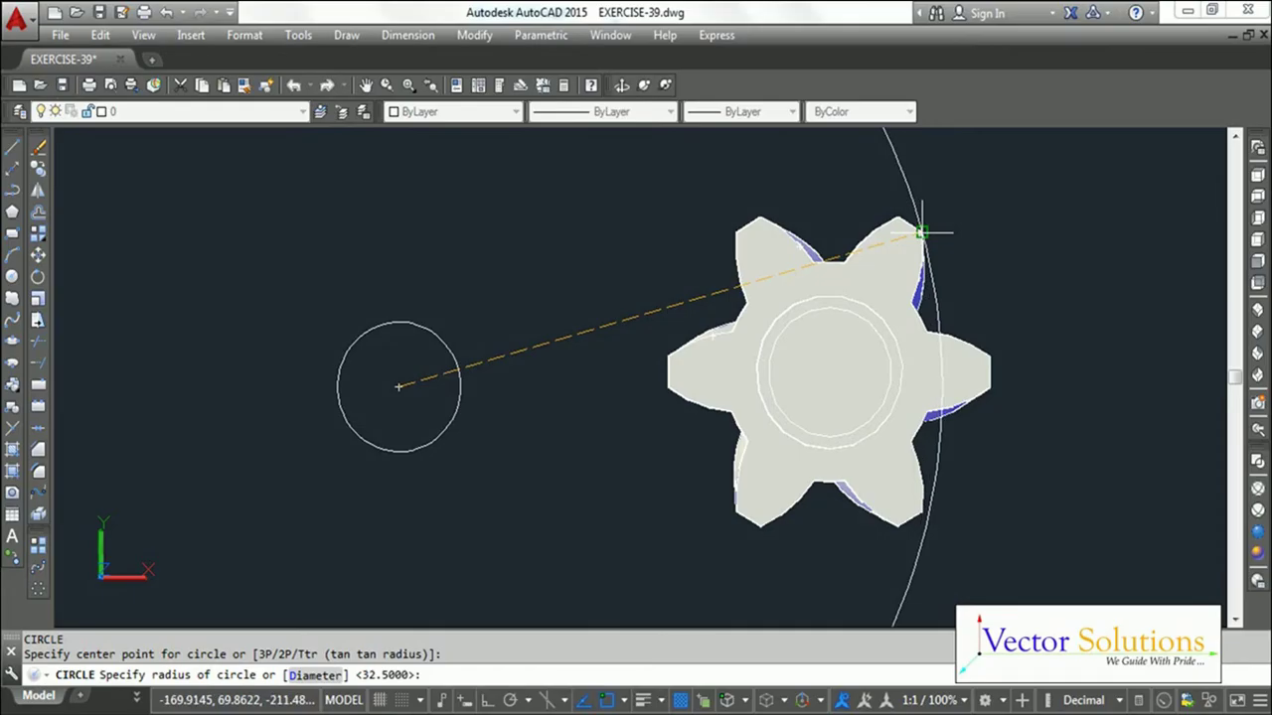
{"action": "type", "text": "38."}
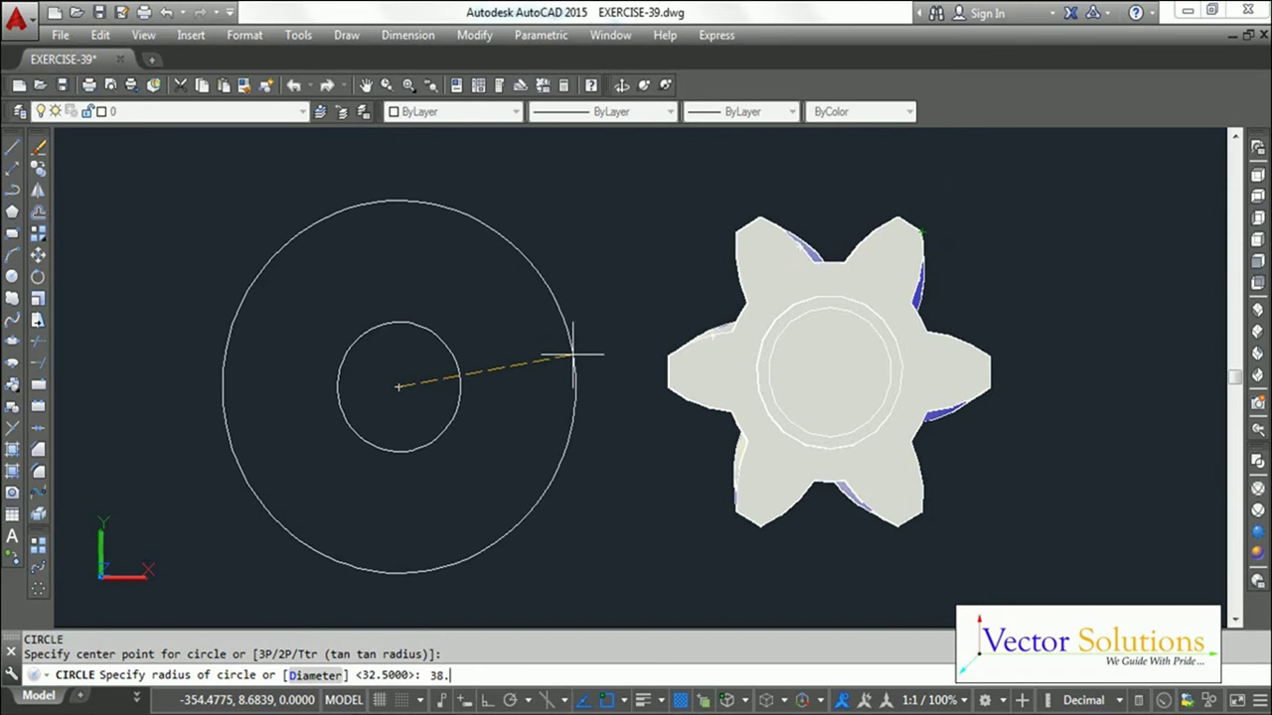
{"action": "type", "text": "5"}
{"action": "key", "text": "Return"}
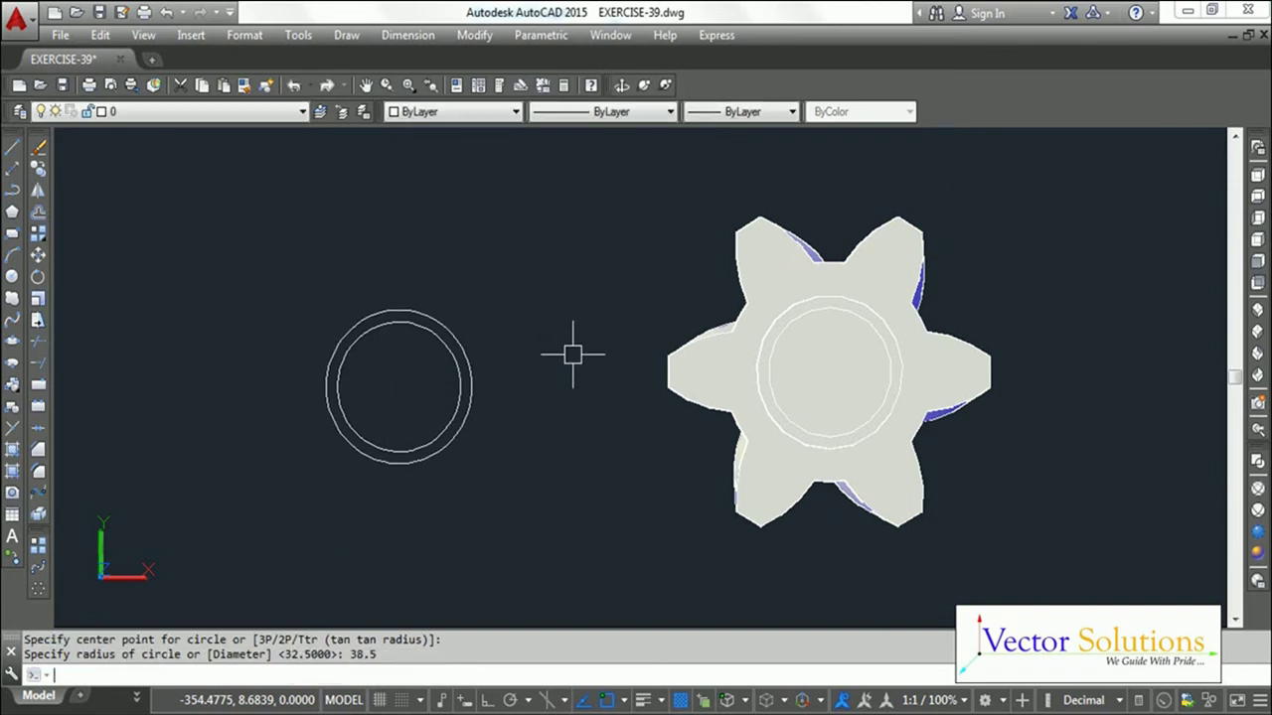
{"action": "key", "text": "Escape"}
{"action": "key", "text": "Escape"}
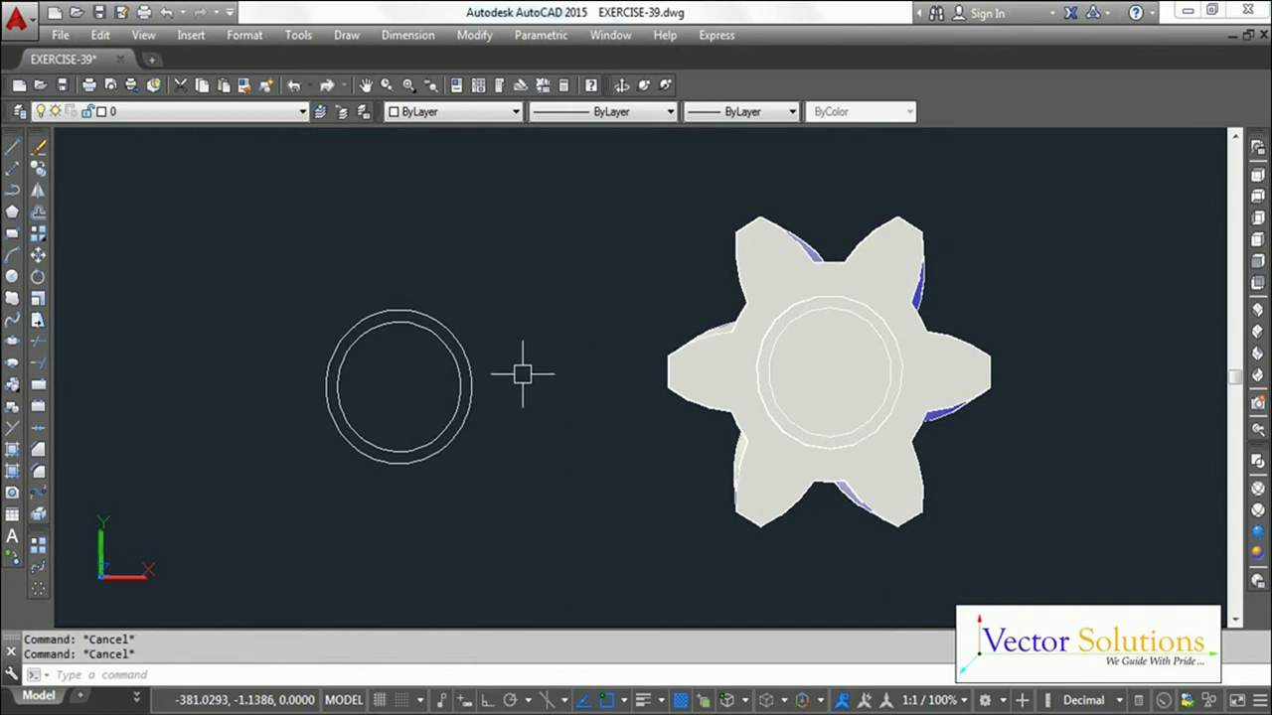
{"action": "key", "text": "F8"}
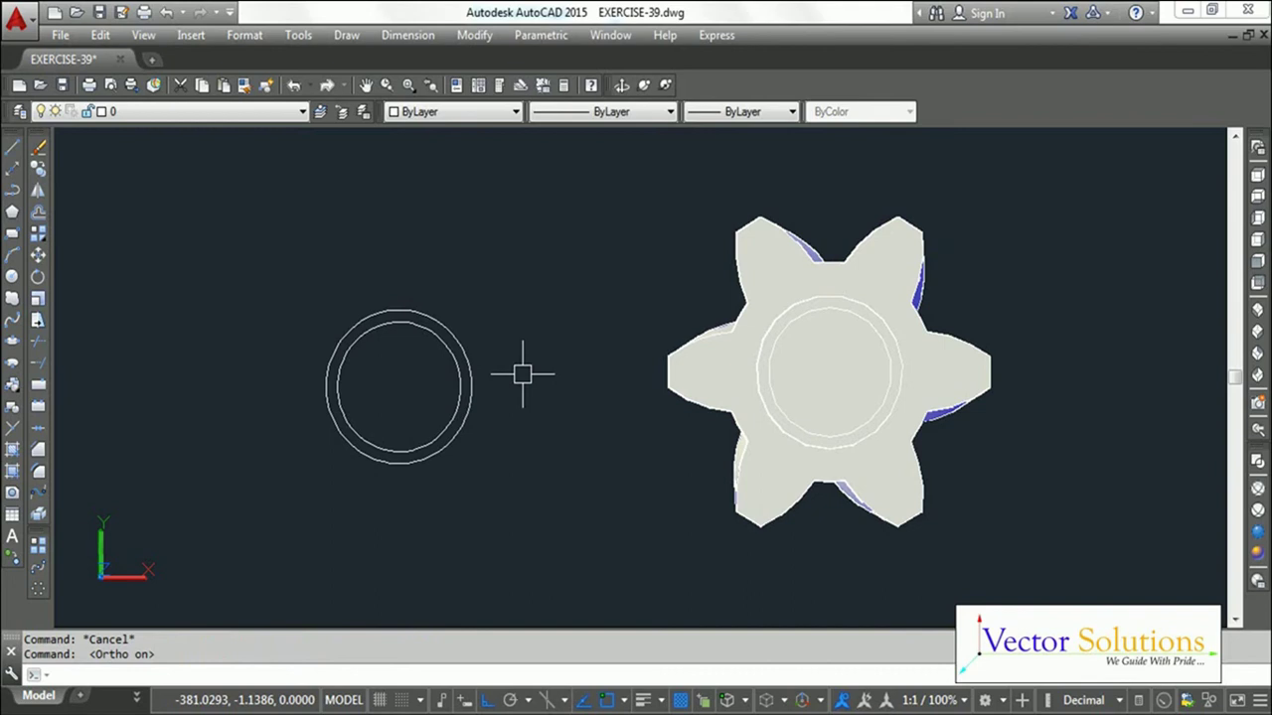
{"action": "key", "text": "Escape"}
Step: Run PL and place the polyline's first point at the circles' common centre
{"action": "type", "text": "PL"}
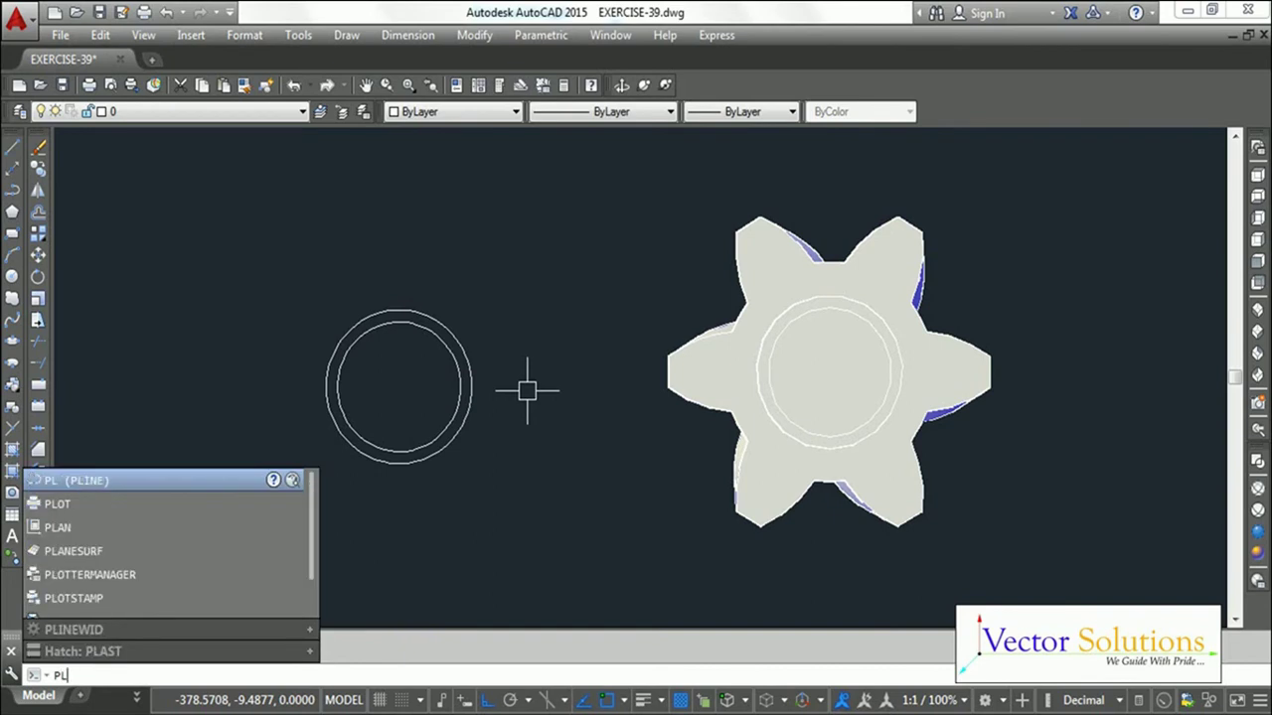
{"action": "key", "text": "Return"}
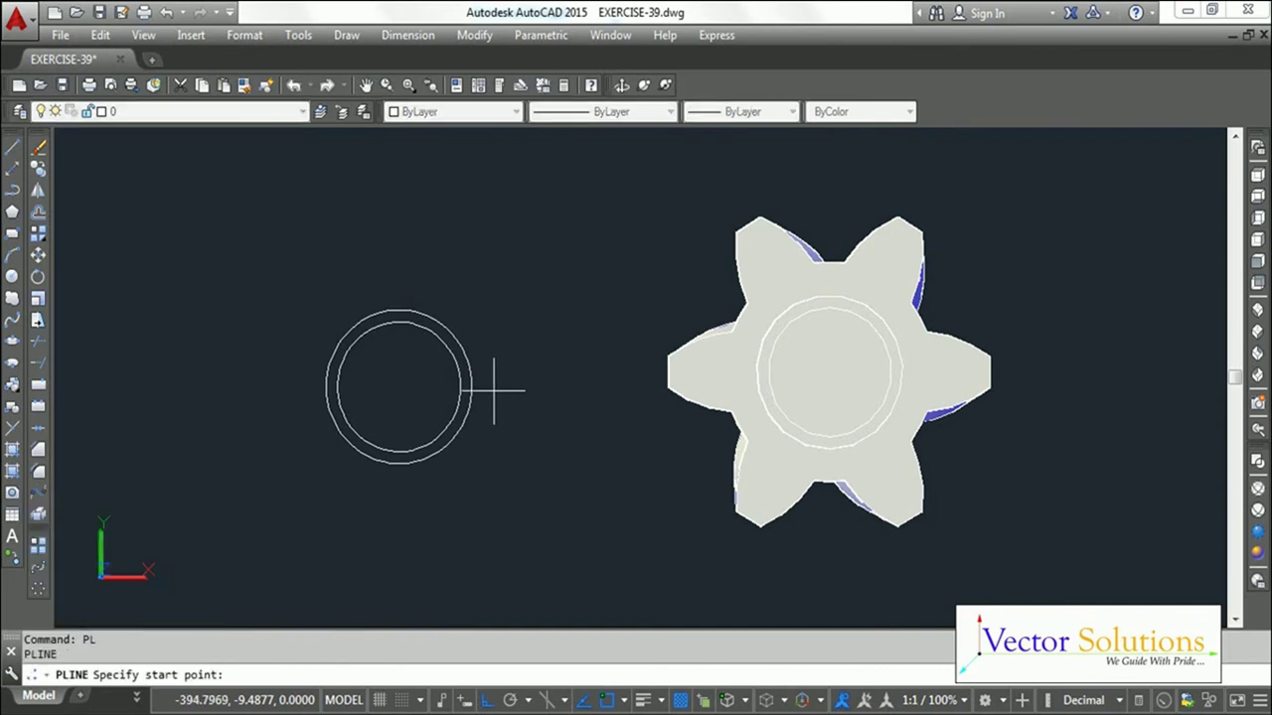
{"action": "left_click", "coordinate": [399, 387]}
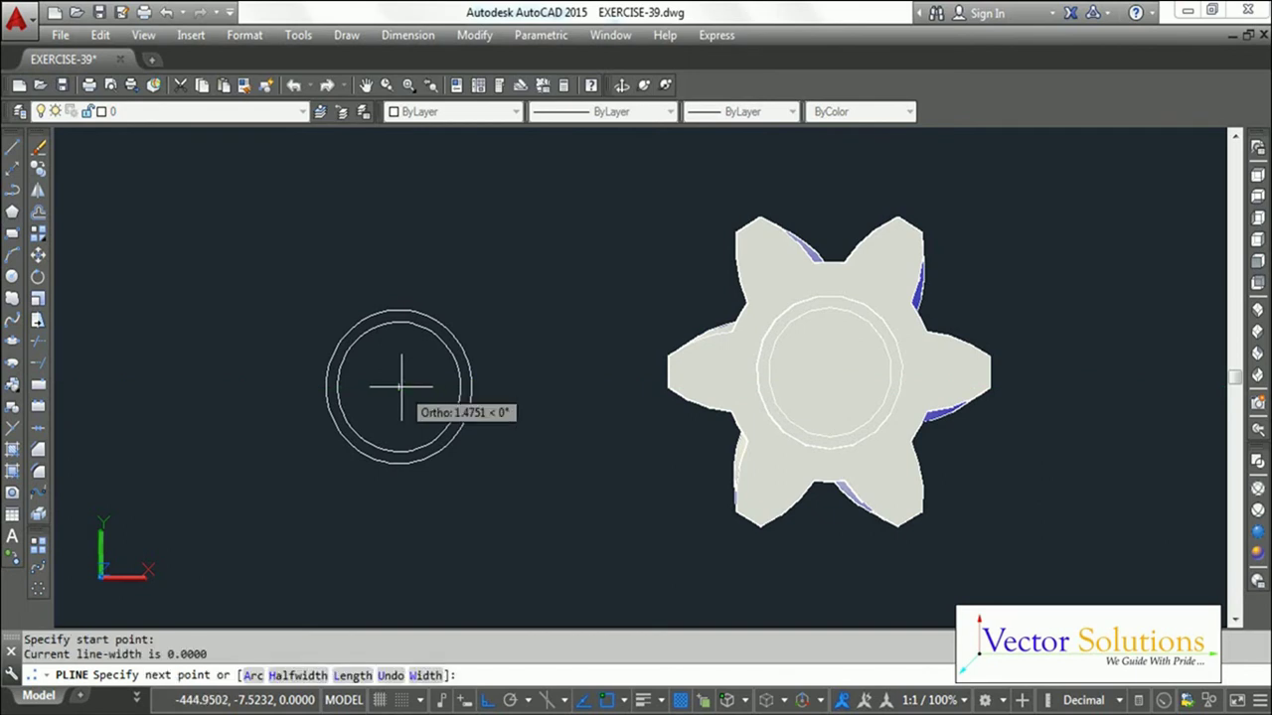
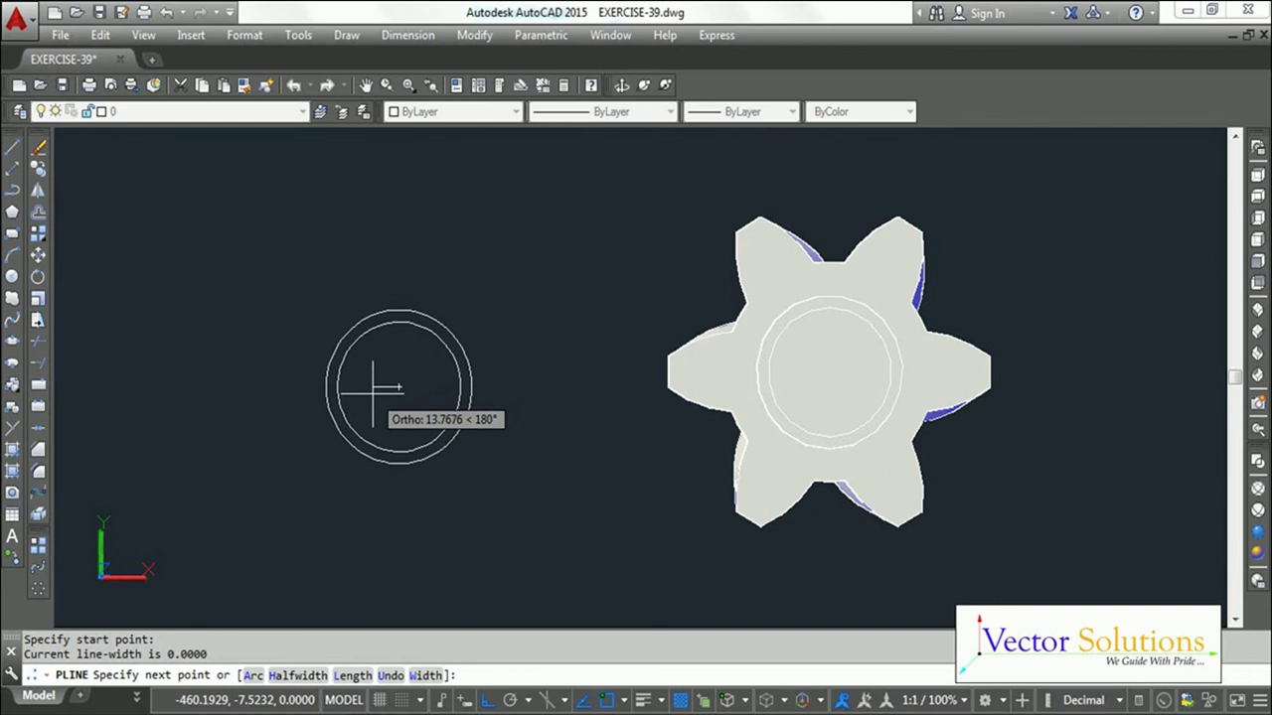
Step: Draw a 10-unit-wide slot polyline starting 5 left of the circle centre, rising past the ring
{"action": "type", "text": "5"}
{"action": "key", "text": "Return"}
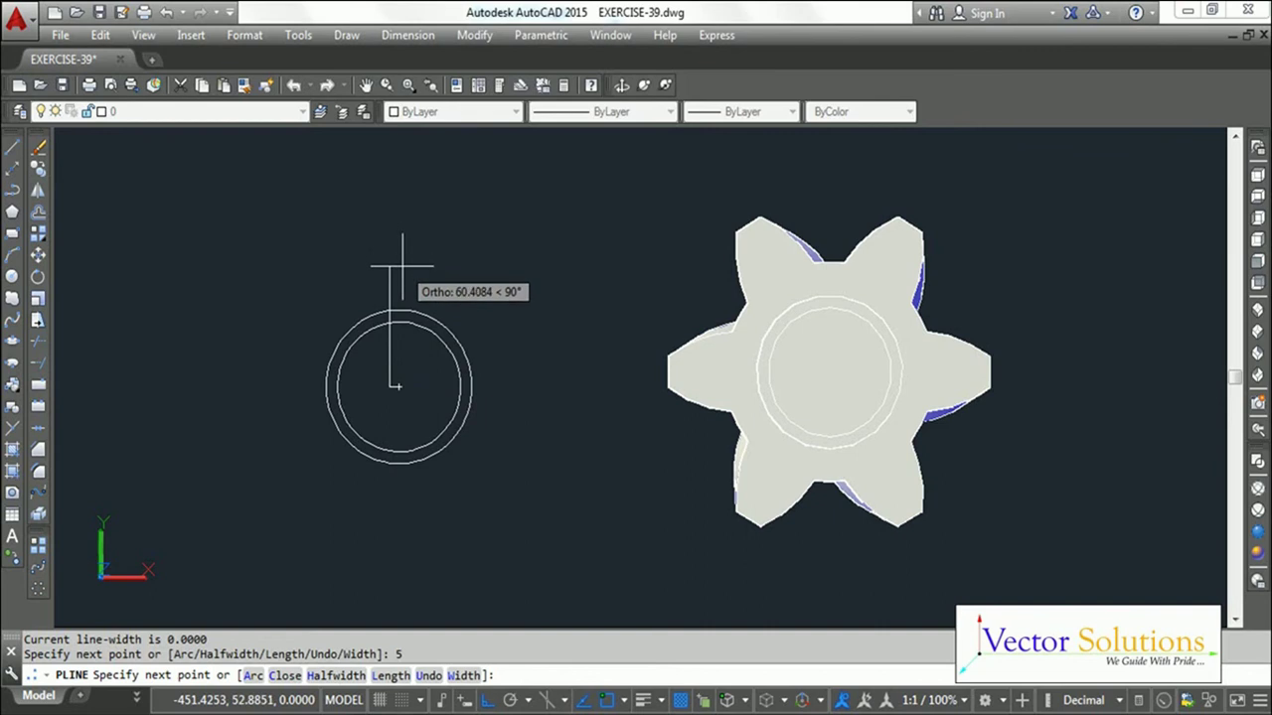
{"action": "left_click", "coordinate": [402, 266]}
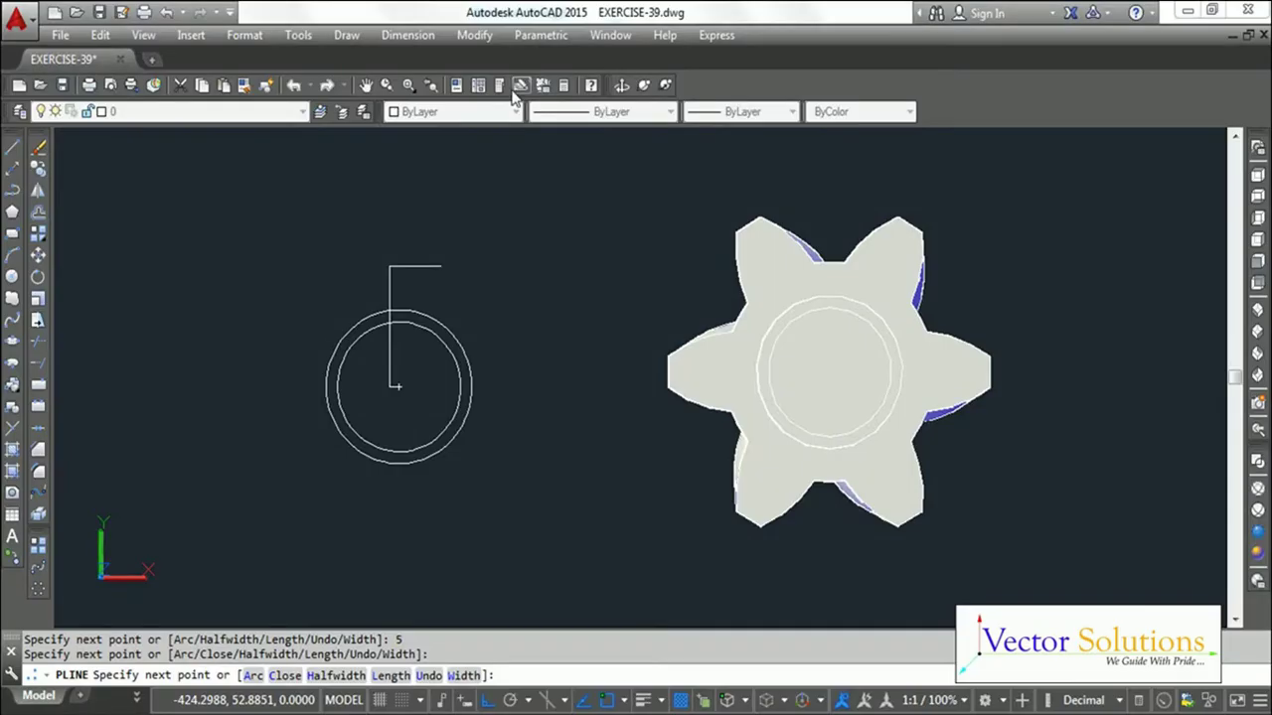
{"action": "type", "text": "10"}
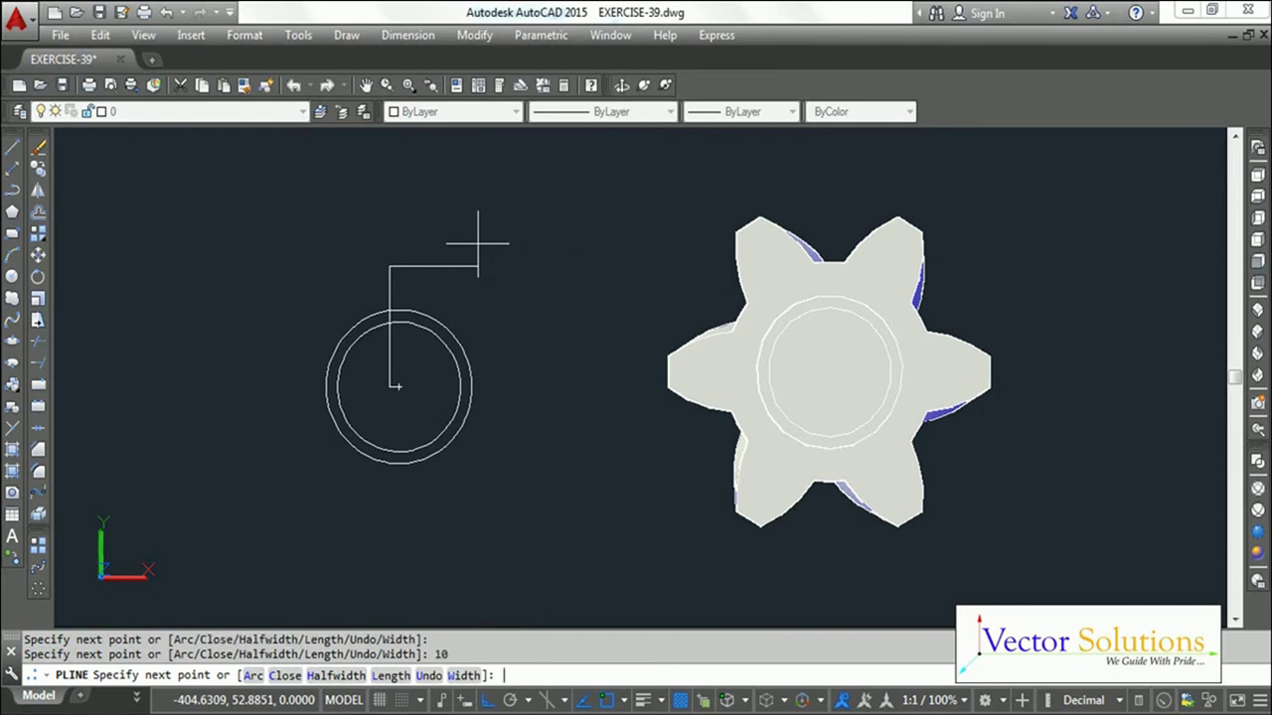
{"action": "key", "text": "Return"}
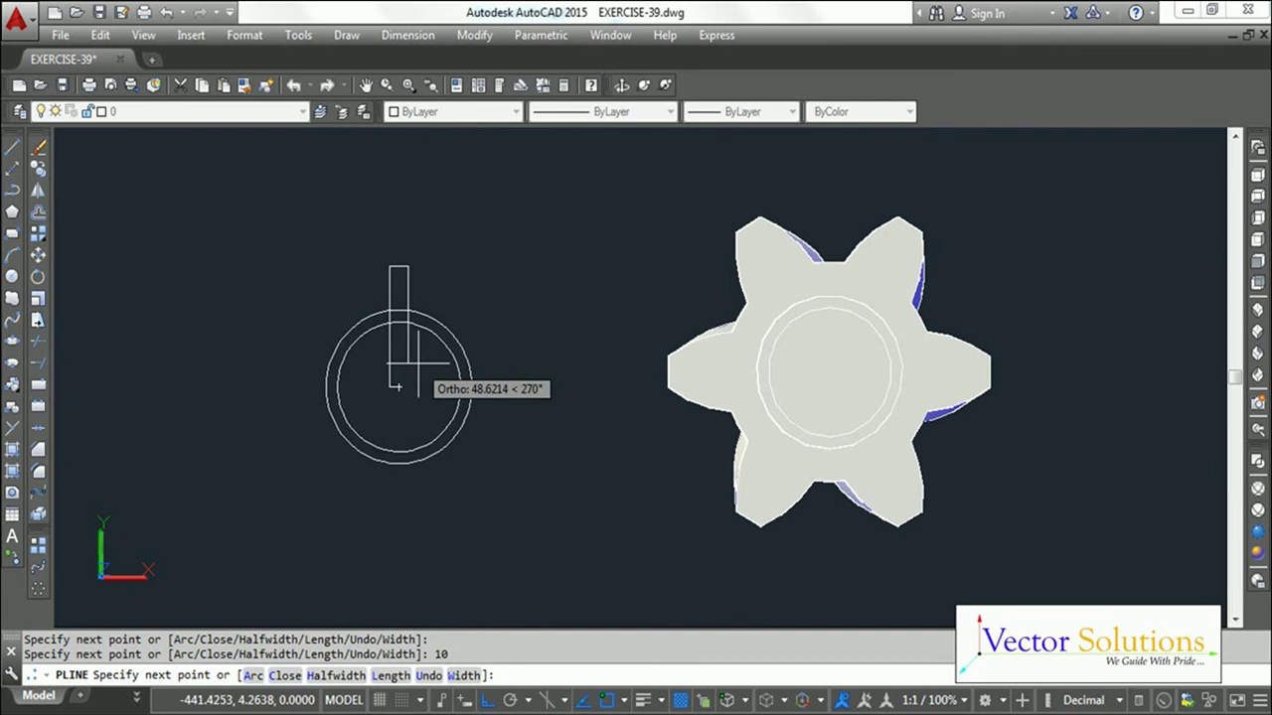
{"action": "left_click", "coordinate": [417, 364]}
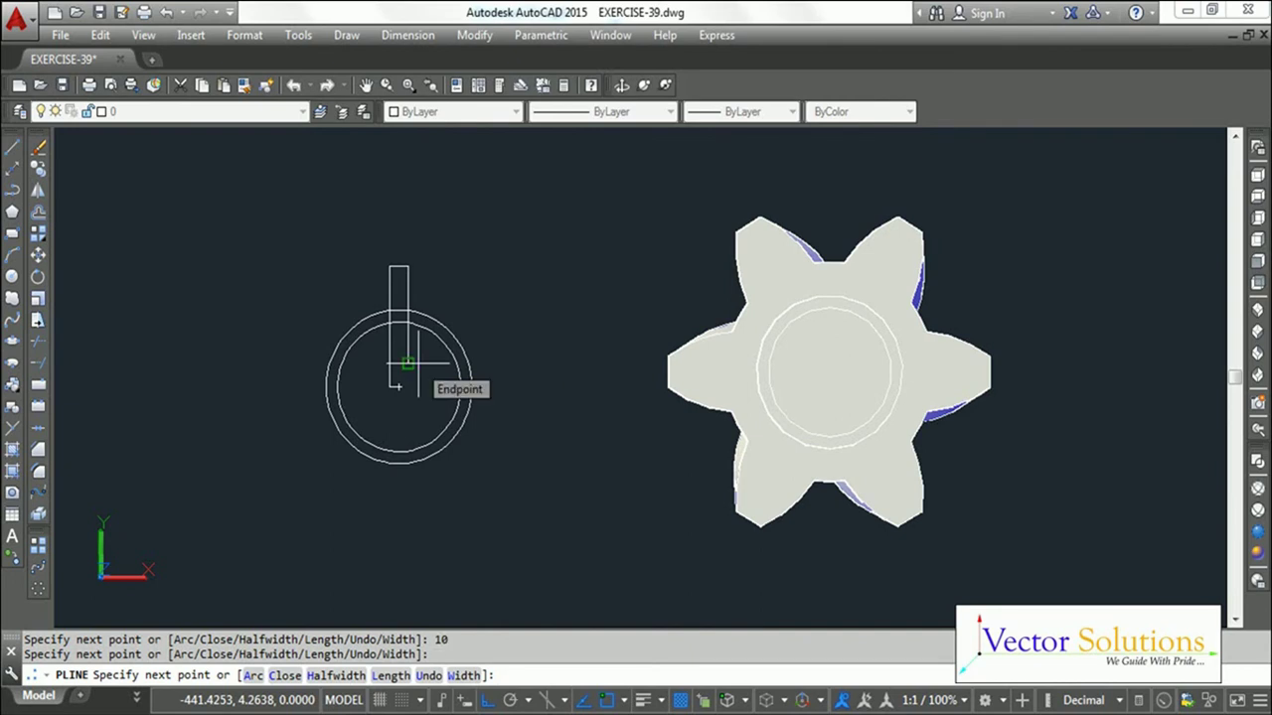
{"action": "key", "text": "Return"}
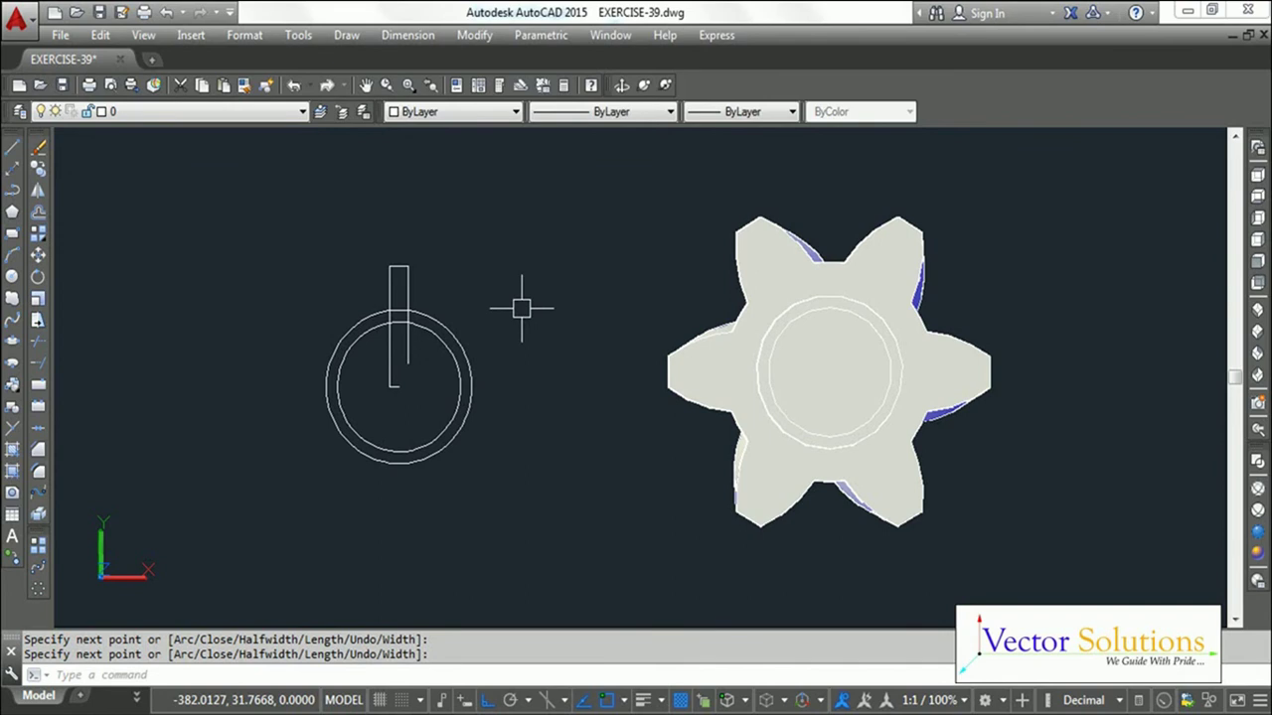
{"action": "key", "text": "Escape"}
{"action": "key", "text": "Escape"}
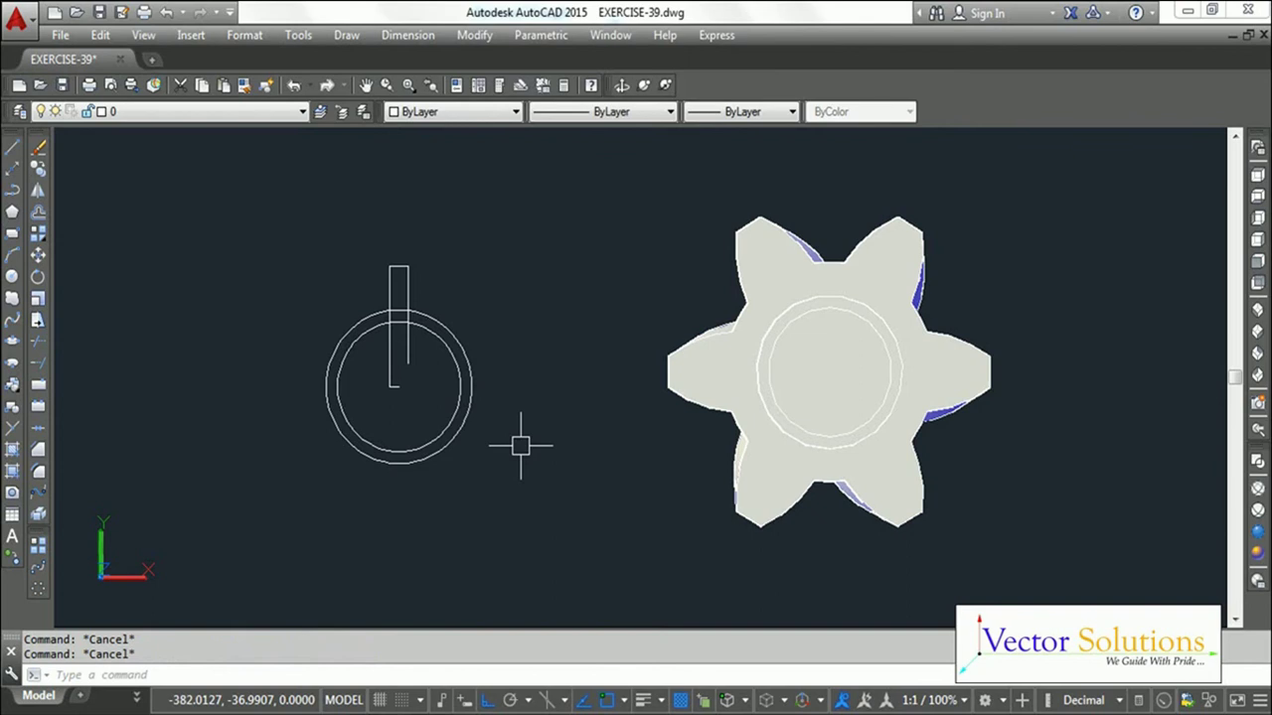
Step: Trim the slot lines and circle arcs so only the small rectangle across the ring remains
{"action": "type", "text": "TR"}
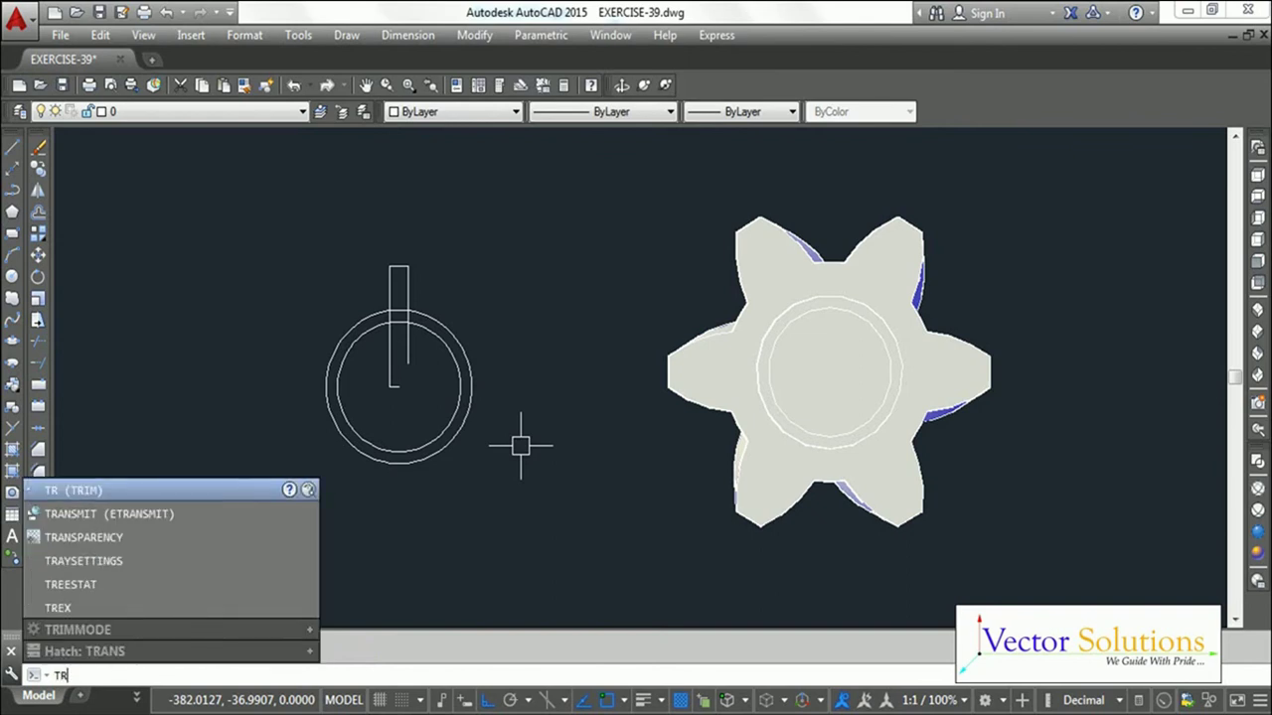
{"action": "key", "text": "Return"}
{"action": "key", "text": "Return"}
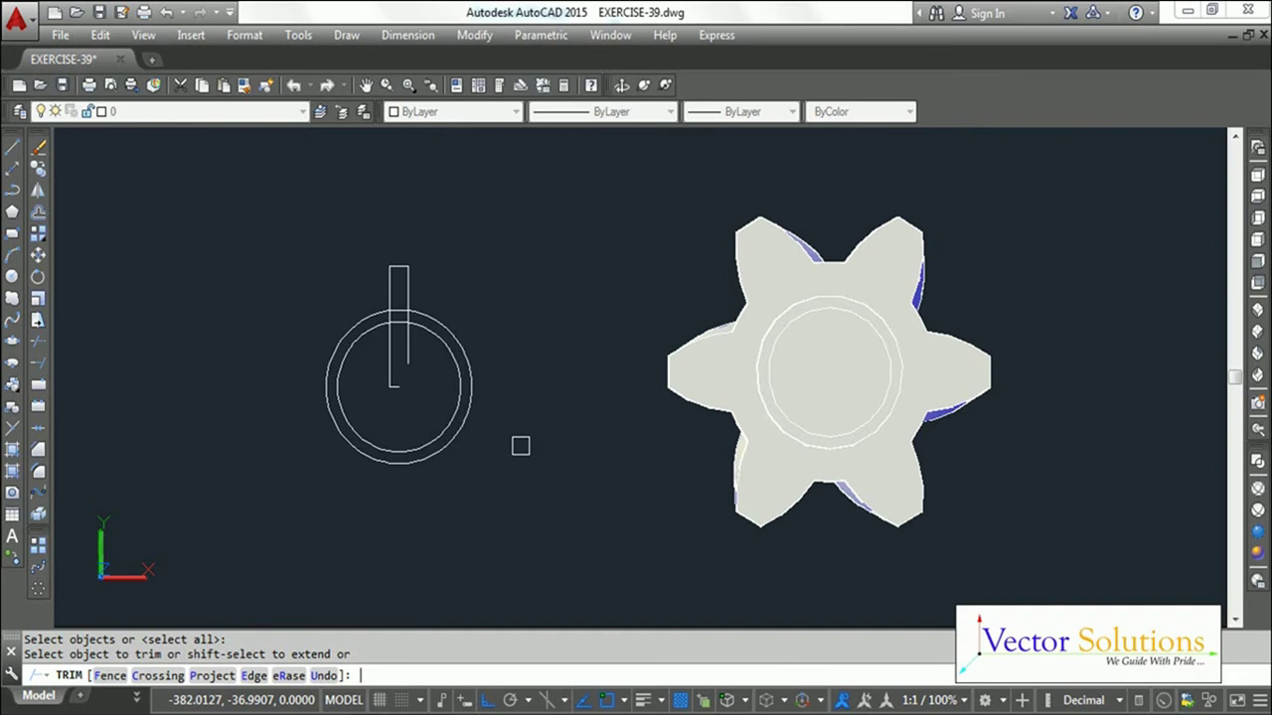
{"action": "left_click", "coordinate": [415, 358]}
{"action": "left_click", "coordinate": [423, 403]}
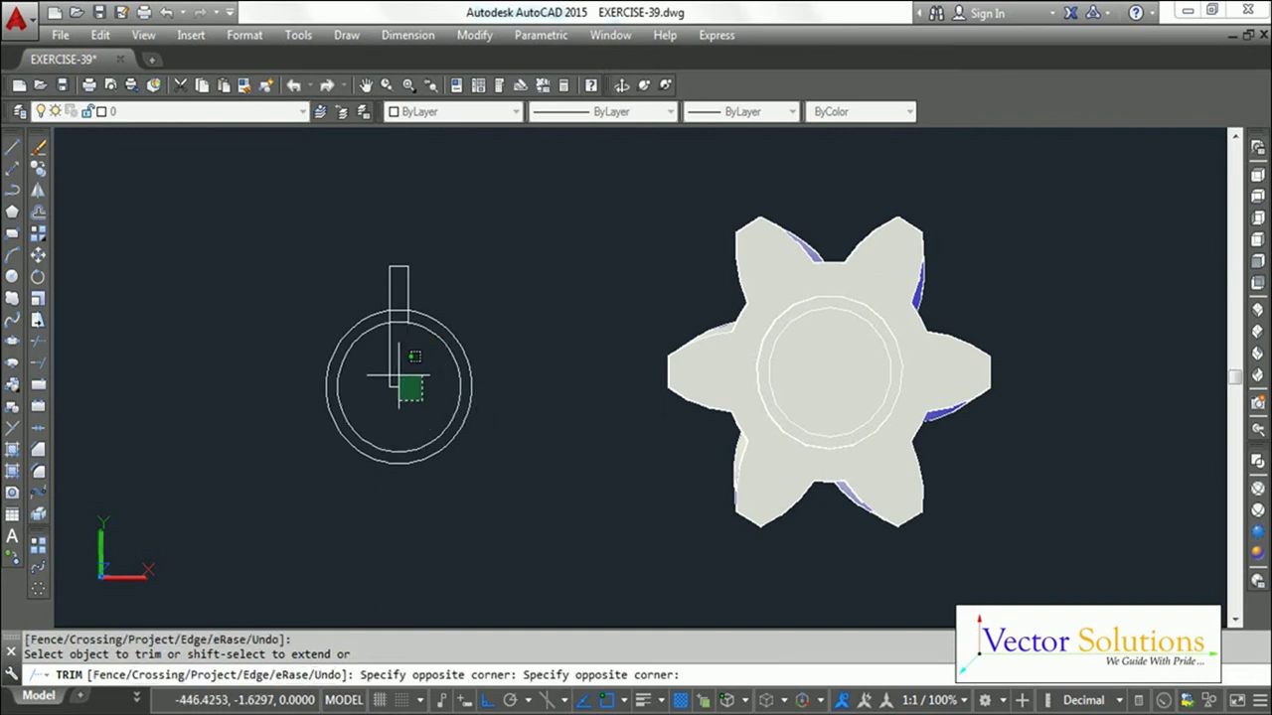
{"action": "left_click", "coordinate": [399, 377]}
{"action": "left_click", "coordinate": [426, 395]}
{"action": "left_click", "coordinate": [391, 369]}
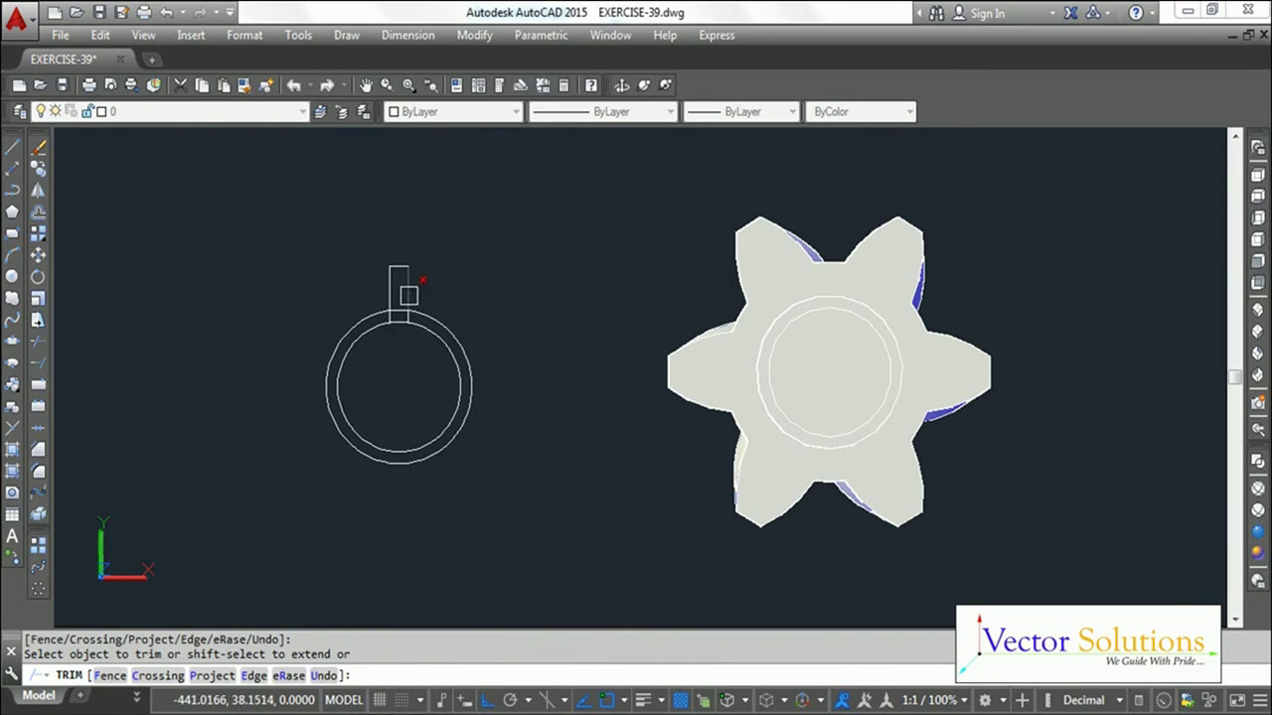
{"action": "left_click", "coordinate": [406, 268]}
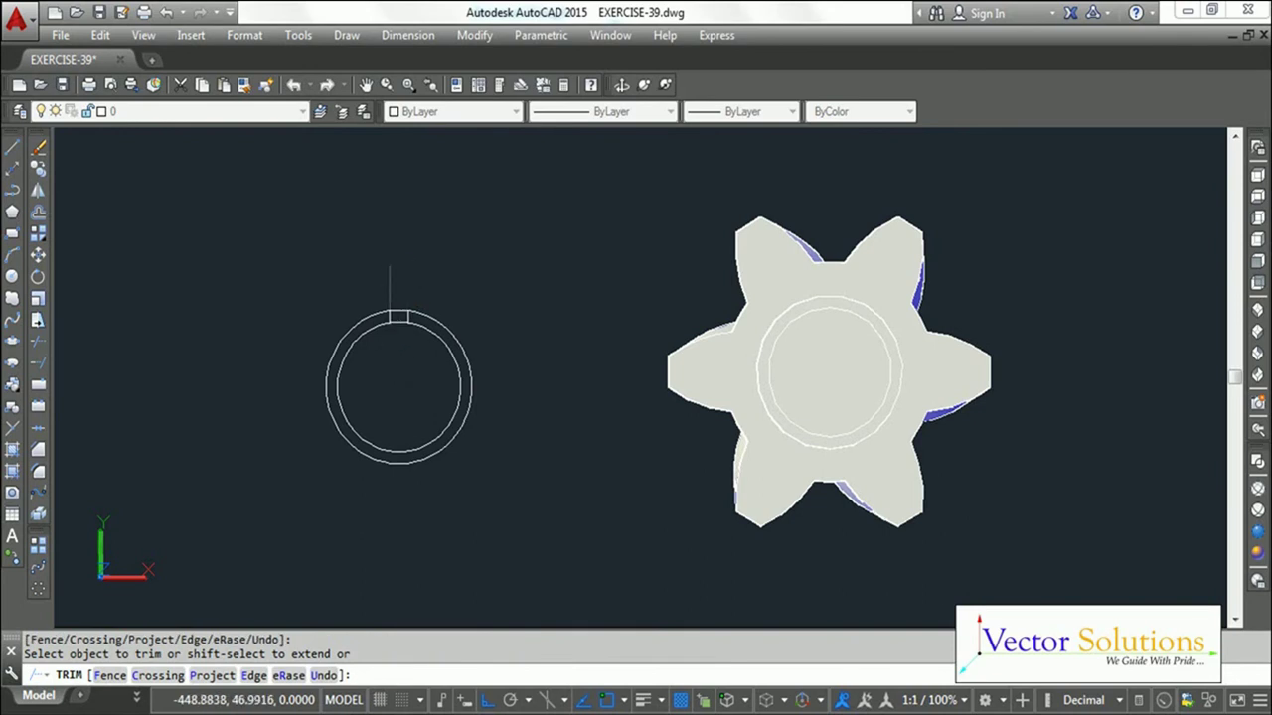
{"action": "left_click", "coordinate": [471, 328]}
{"action": "left_click", "coordinate": [488, 357]}
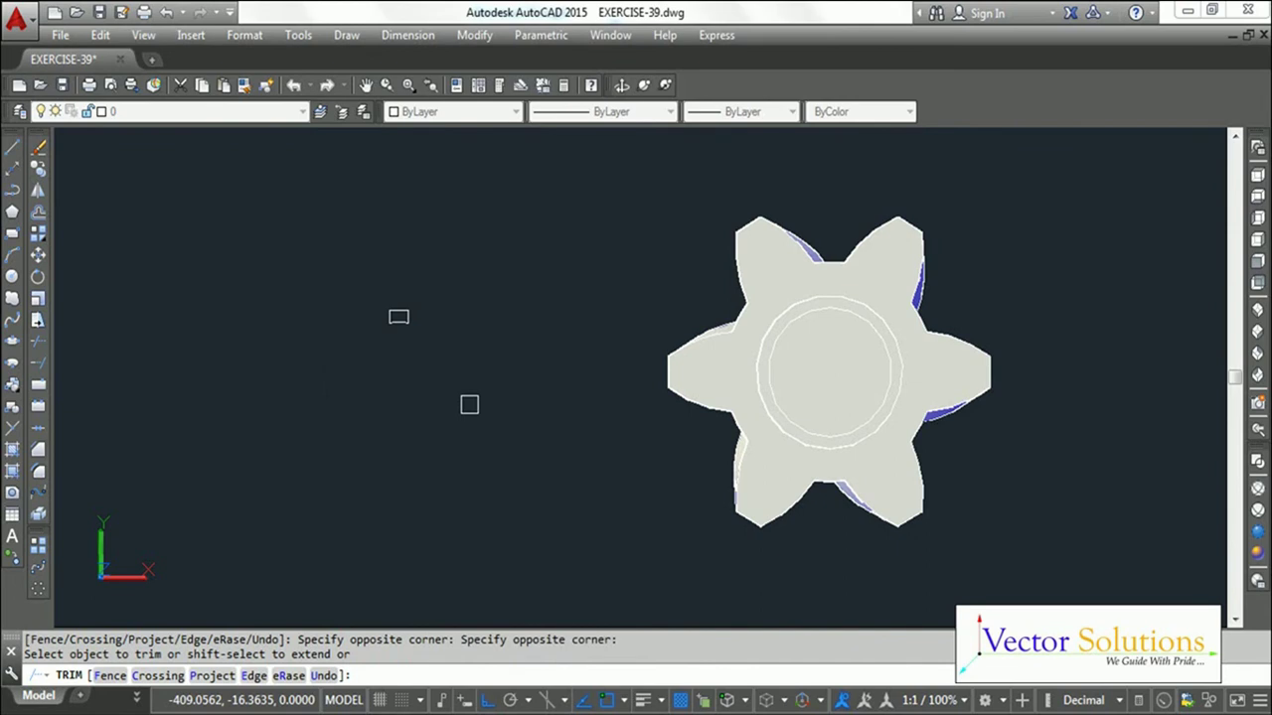
{"action": "key", "text": "Return"}
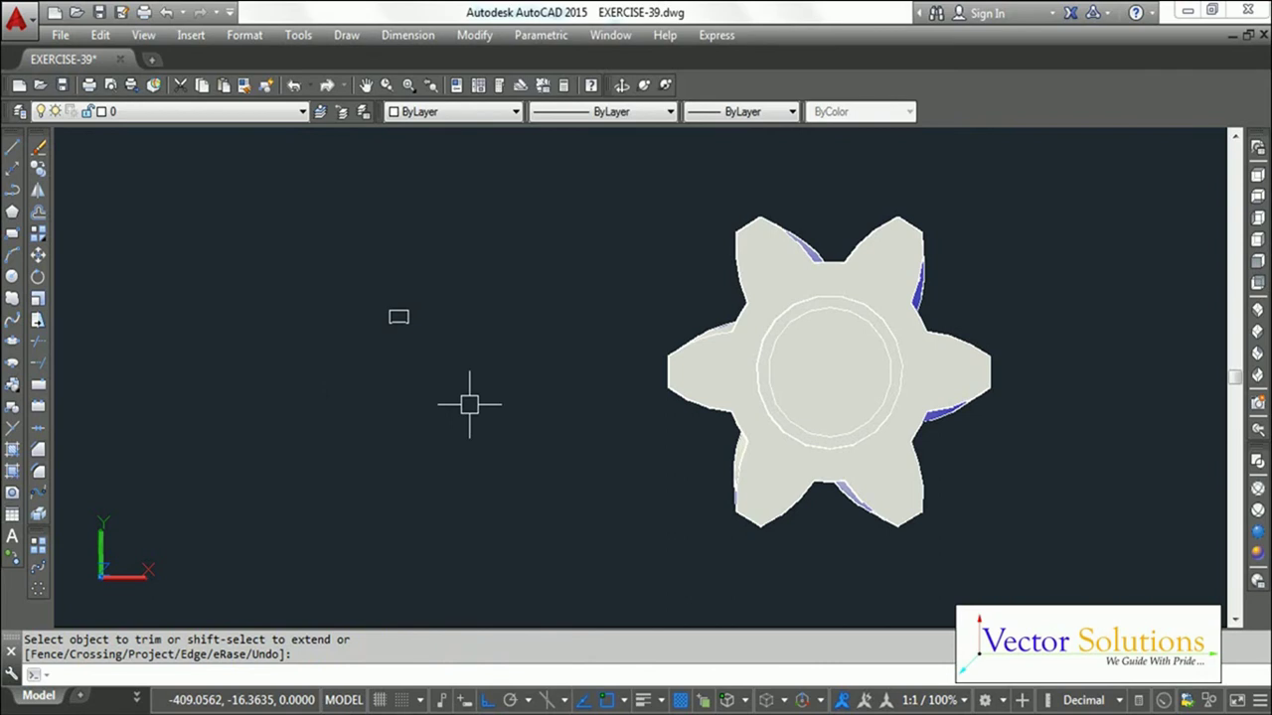
{"action": "type", "text": "REG"}
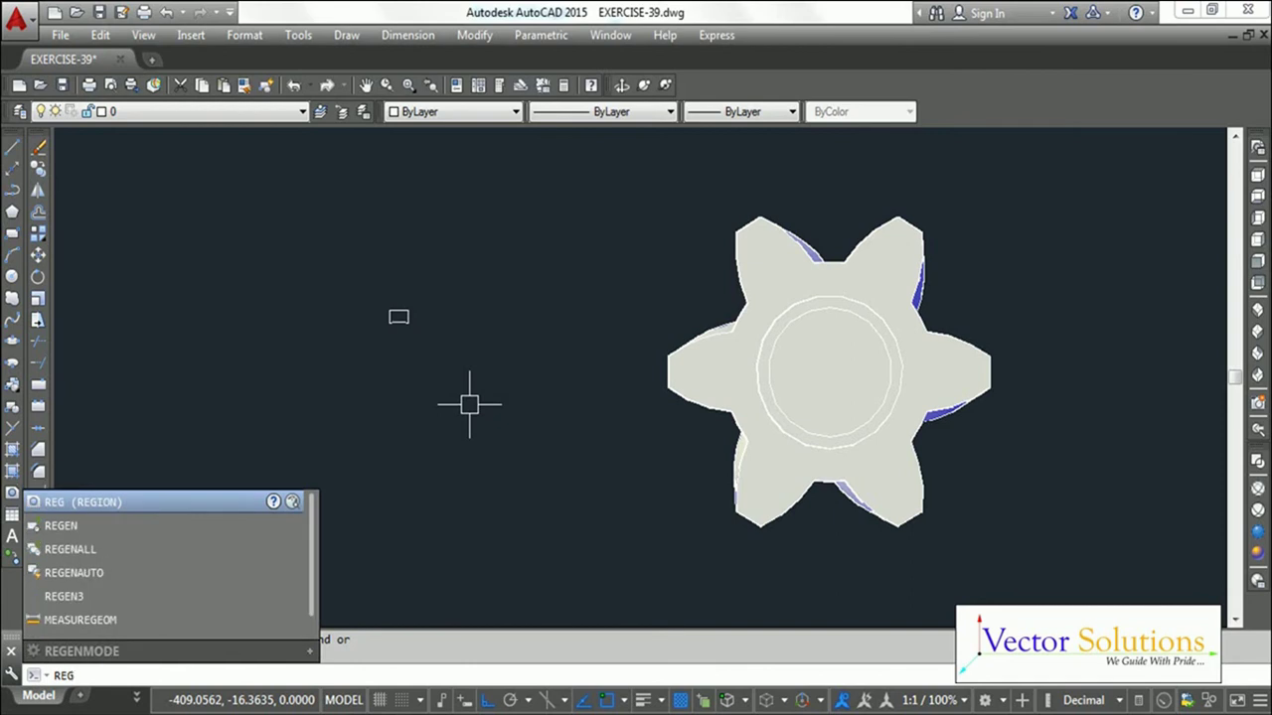
Step: Convert the four lines of the small rectangle into one region with REGION
{"action": "key", "text": "Return"}
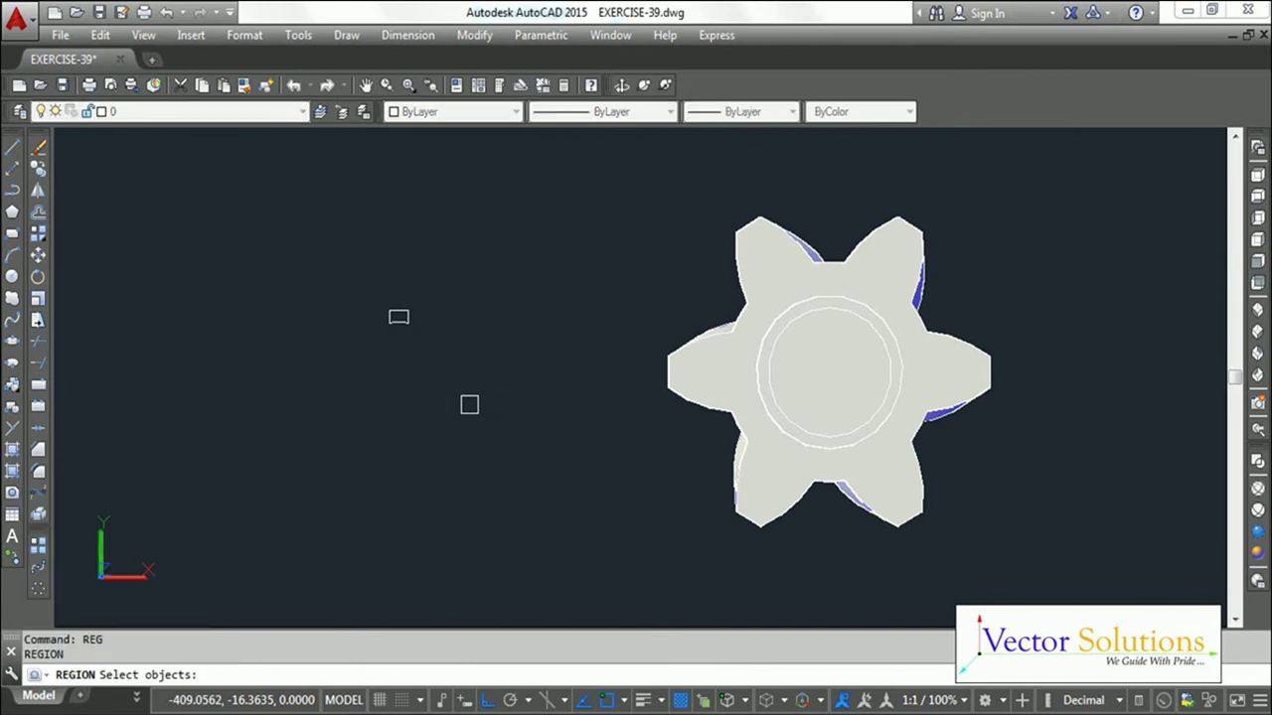
{"action": "left_click", "coordinate": [457, 345]}
{"action": "left_click", "coordinate": [376, 282]}
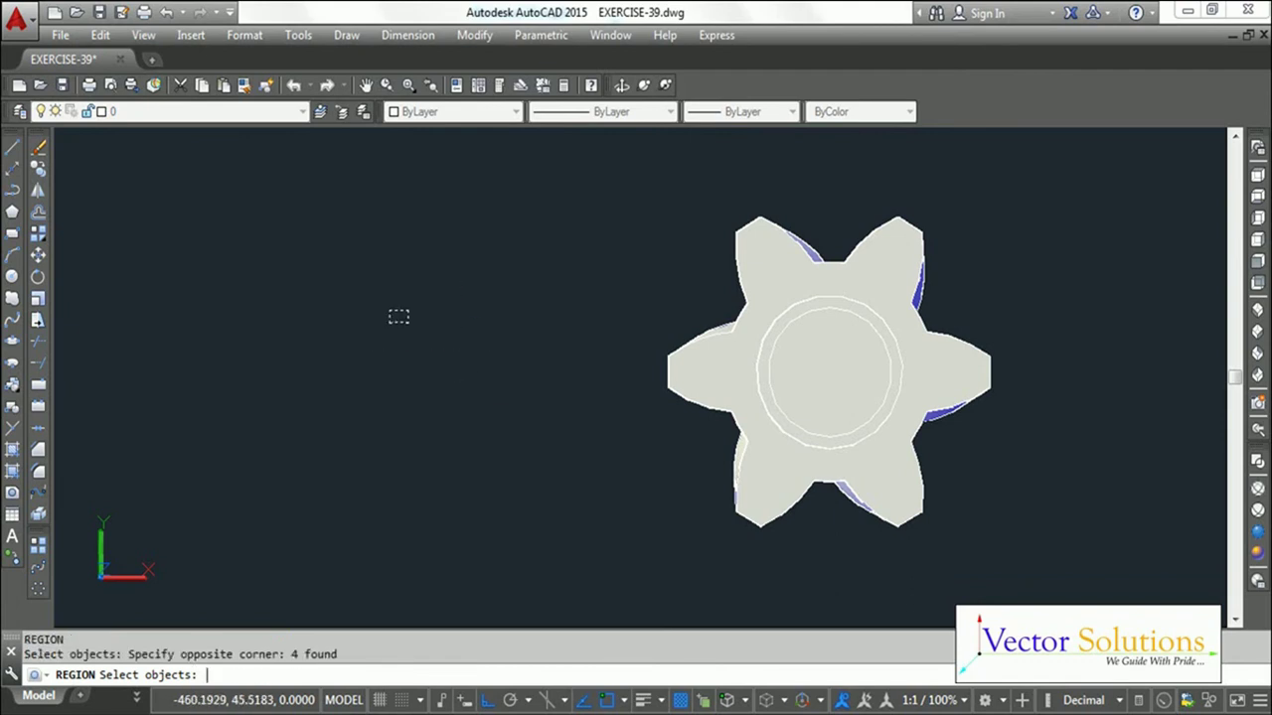
{"action": "key", "text": "Return"}
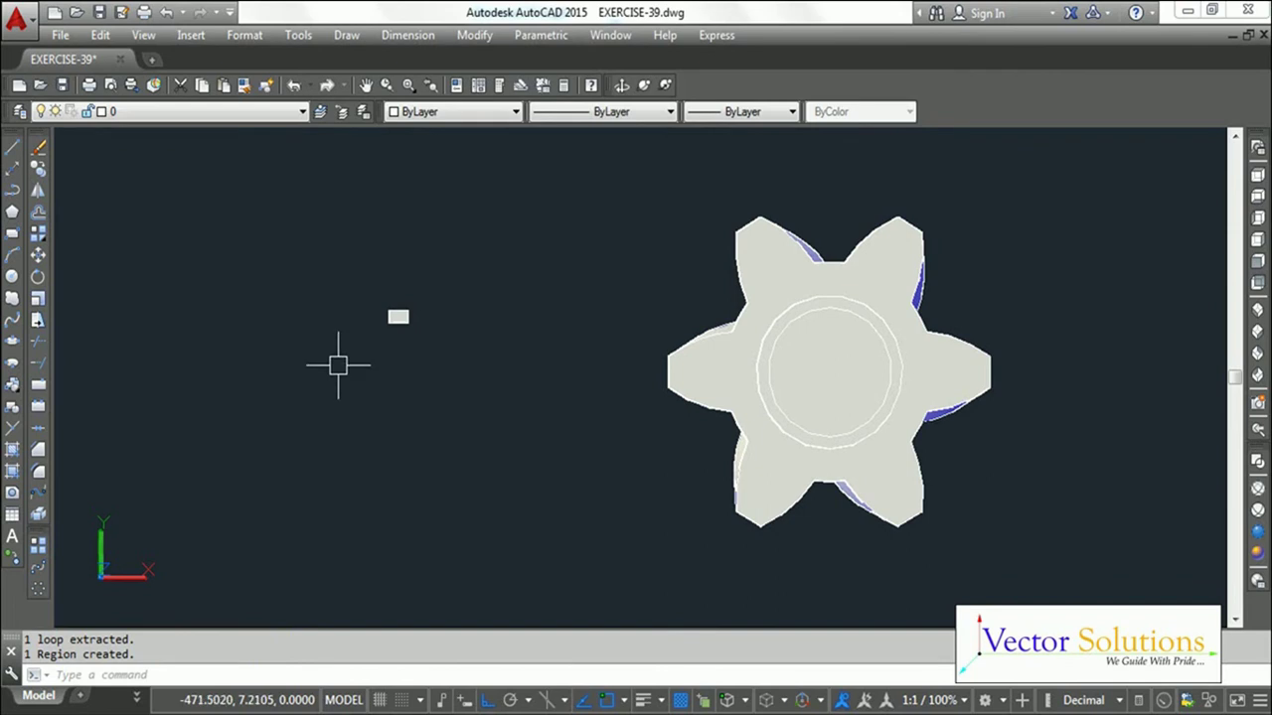
Step: Polar-array the small rectangle region into 12 items around the circle's centre point
{"action": "left_click", "coordinate": [40, 590]}
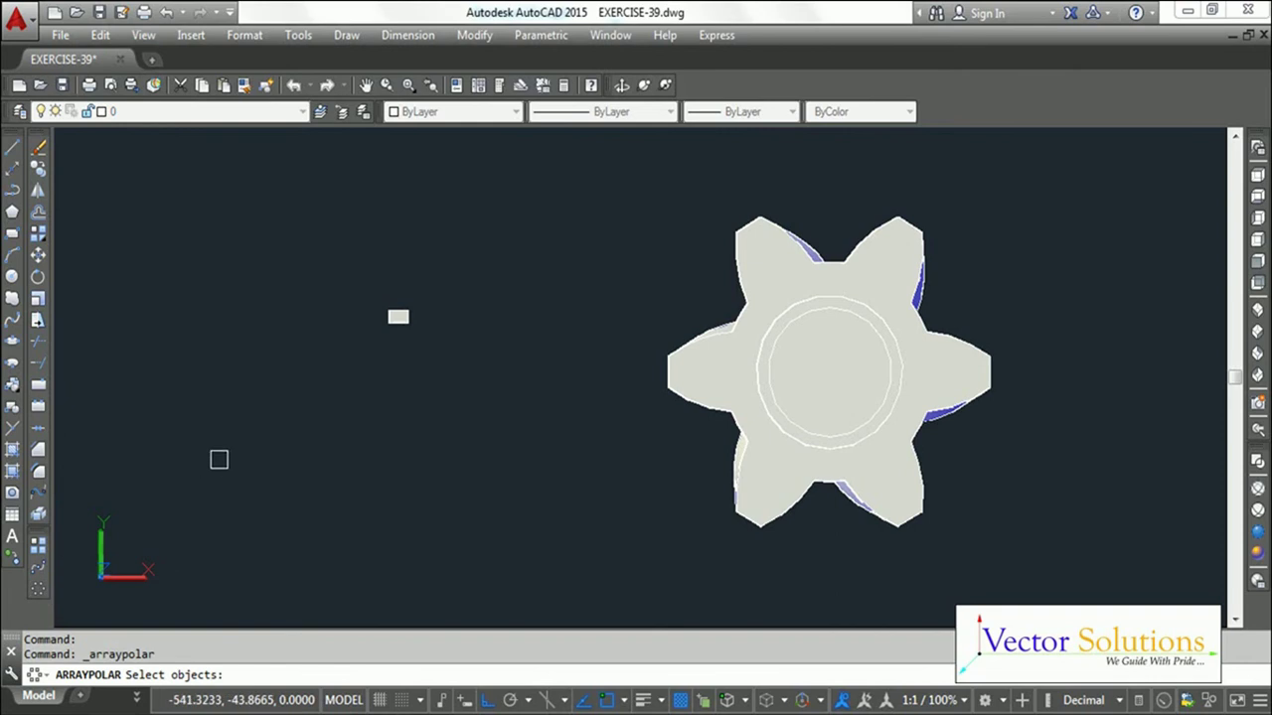
{"action": "left_click", "coordinate": [338, 245]}
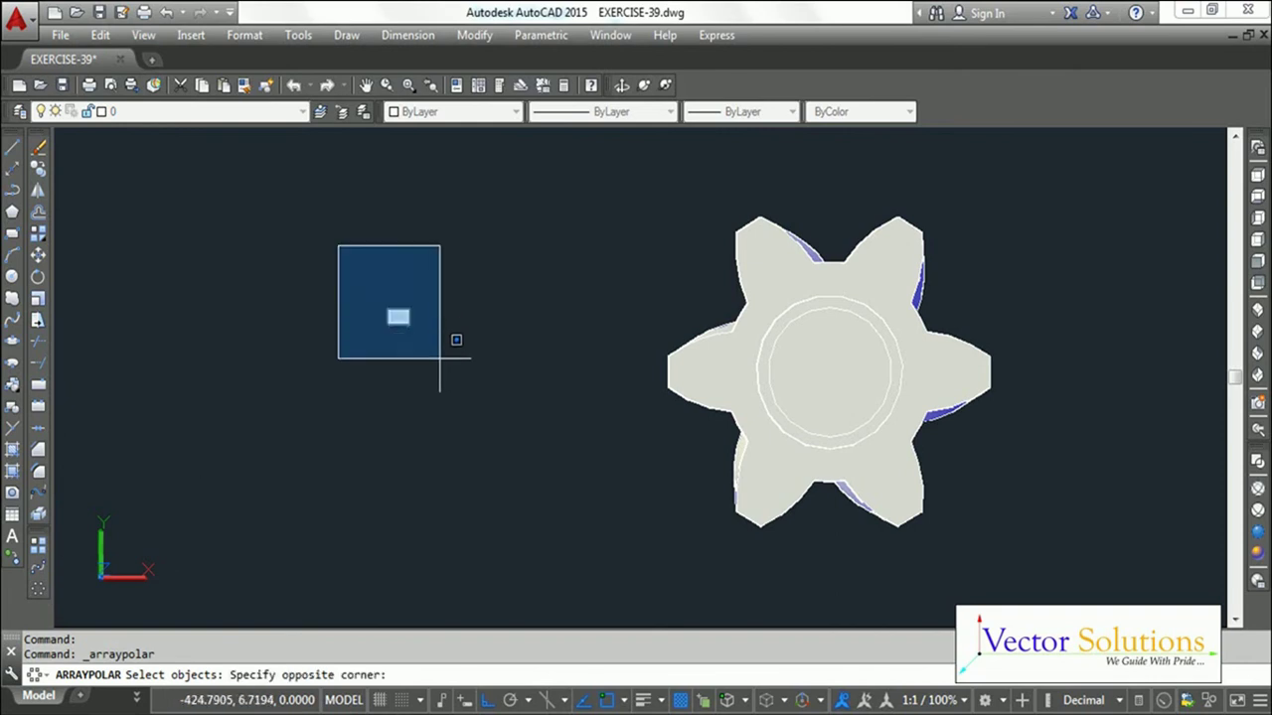
{"action": "left_click", "coordinate": [439, 357]}
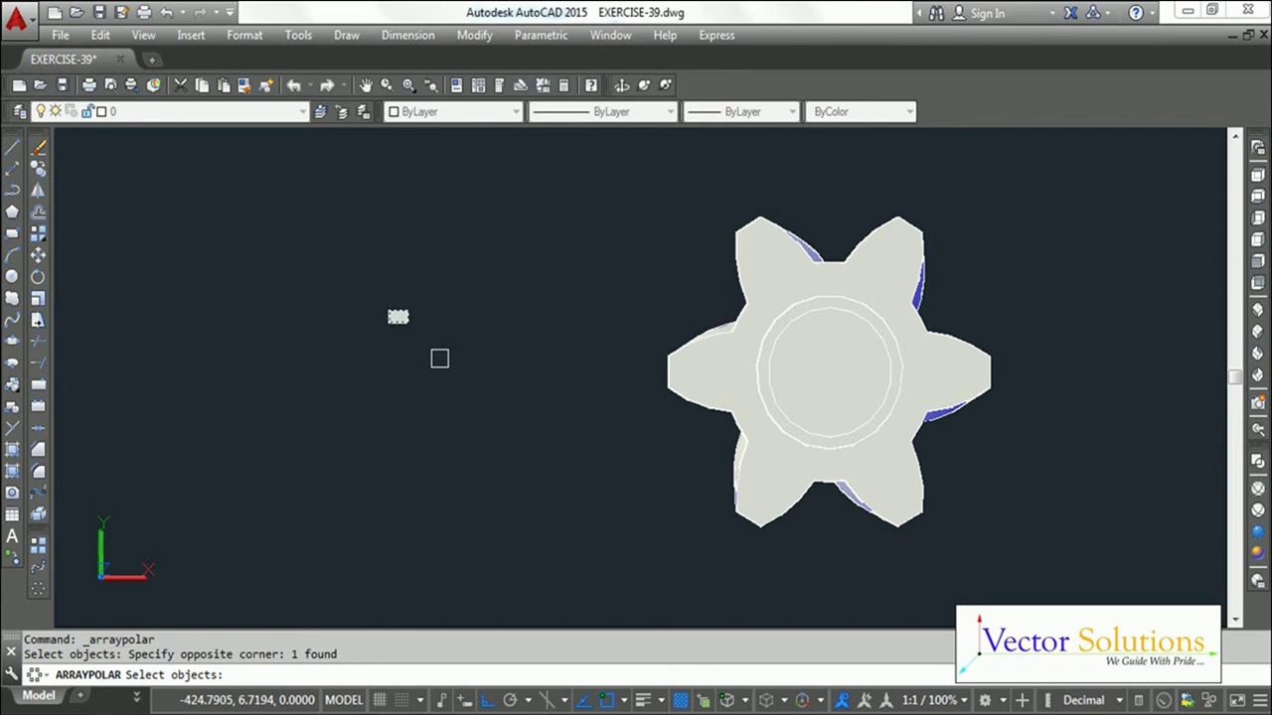
{"action": "key", "text": "Return"}
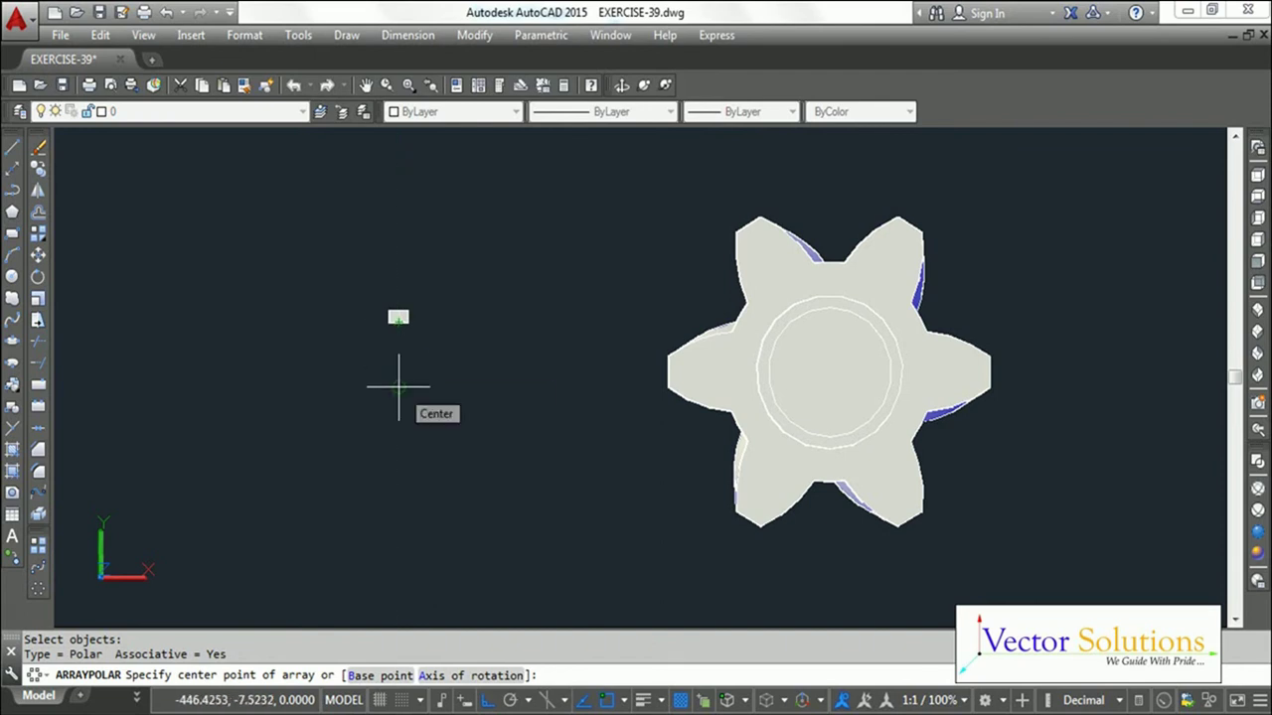
{"action": "left_click", "coordinate": [398, 386]}
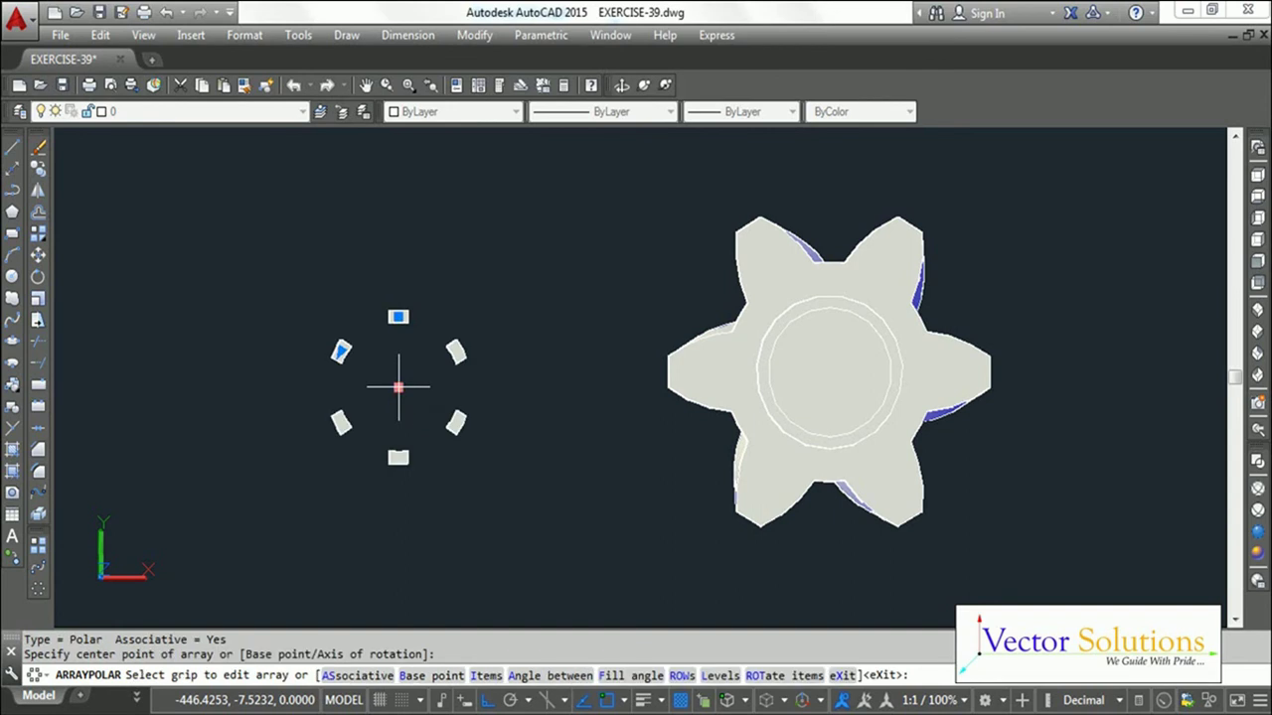
{"action": "type", "text": "I"}
{"action": "key", "text": "Return"}
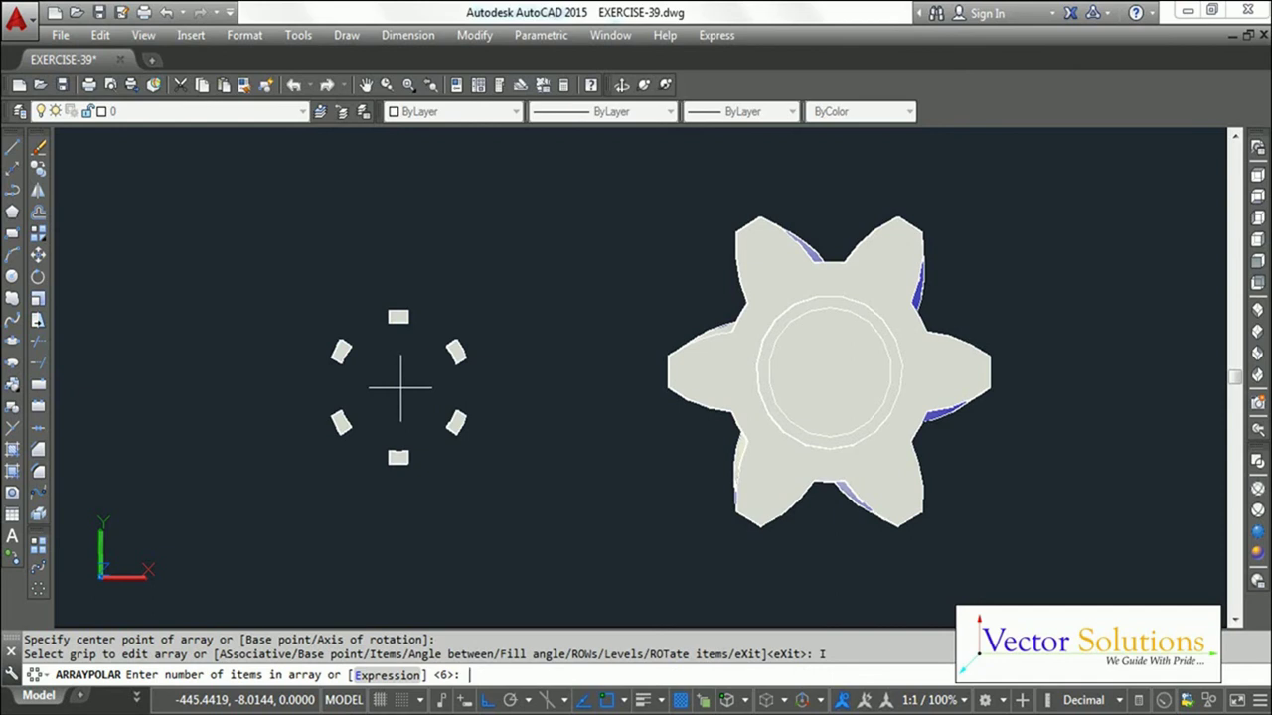
{"action": "type", "text": "12"}
{"action": "key", "text": "Return"}
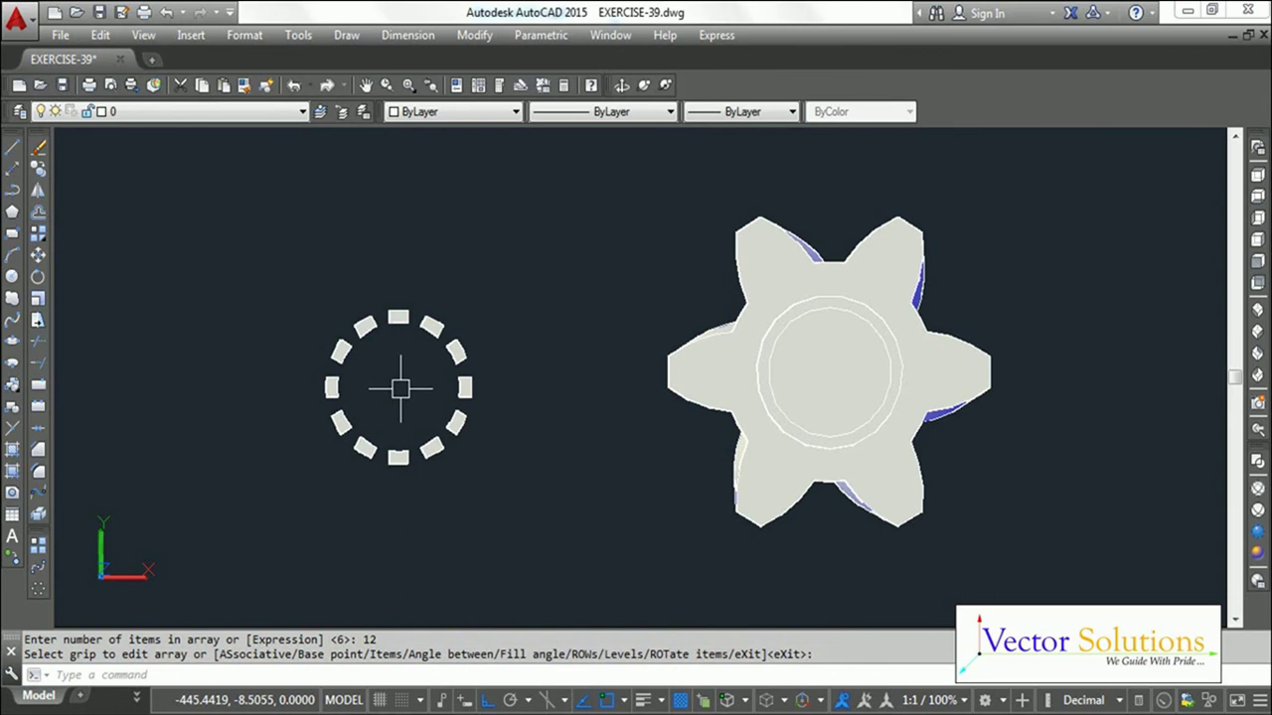
Step: Explode the 12-item array into separate regions and switch to the southwest isometric view
{"action": "type", "text": "x"}
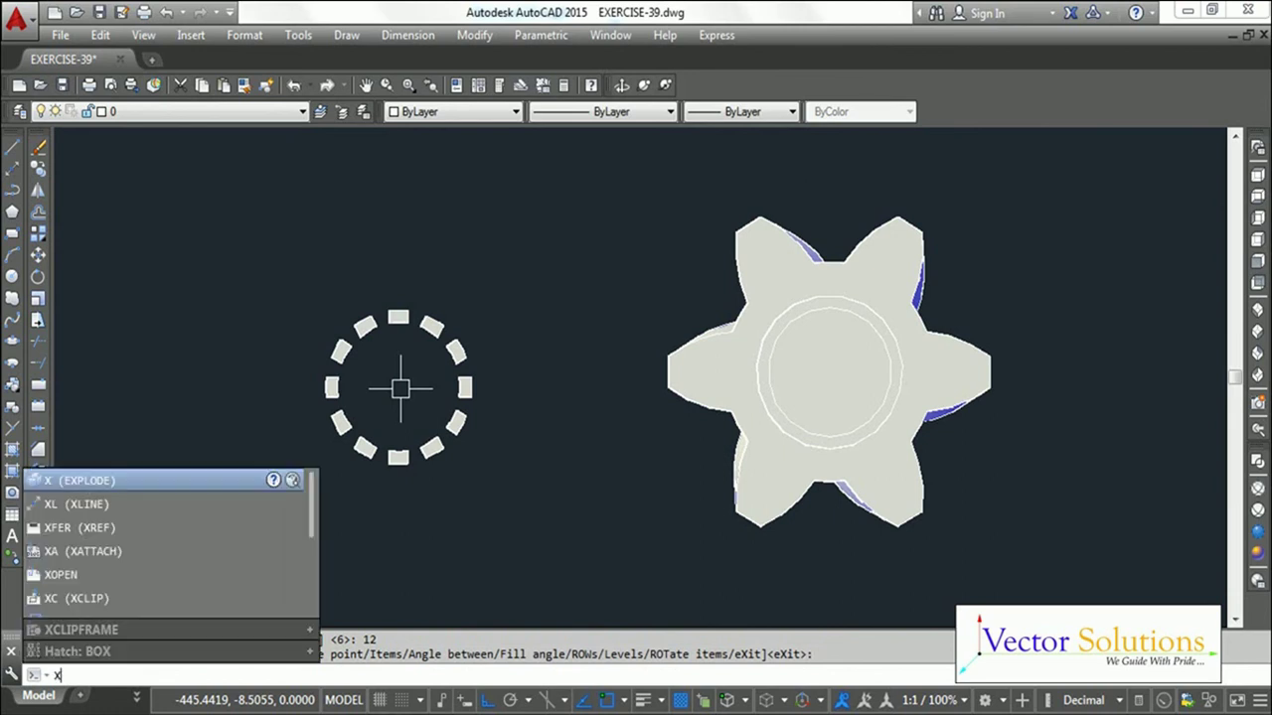
{"action": "key", "text": "Return"}
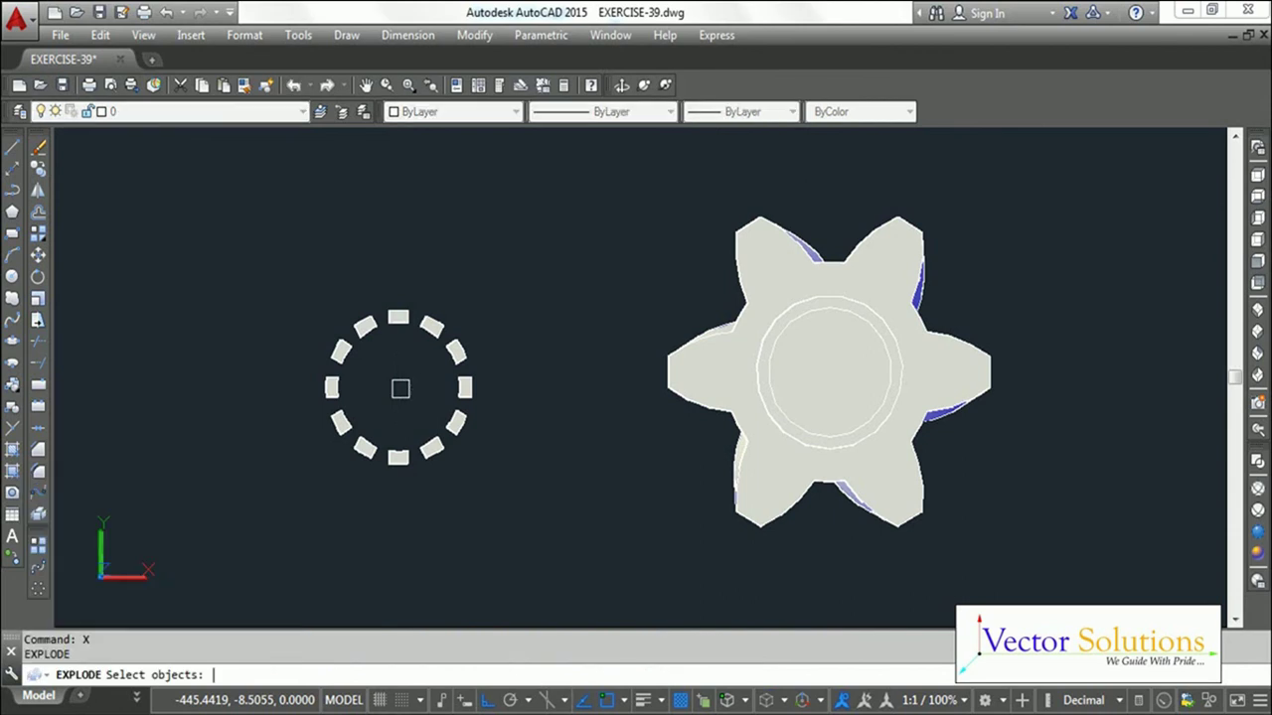
{"action": "left_click", "coordinate": [375, 444]}
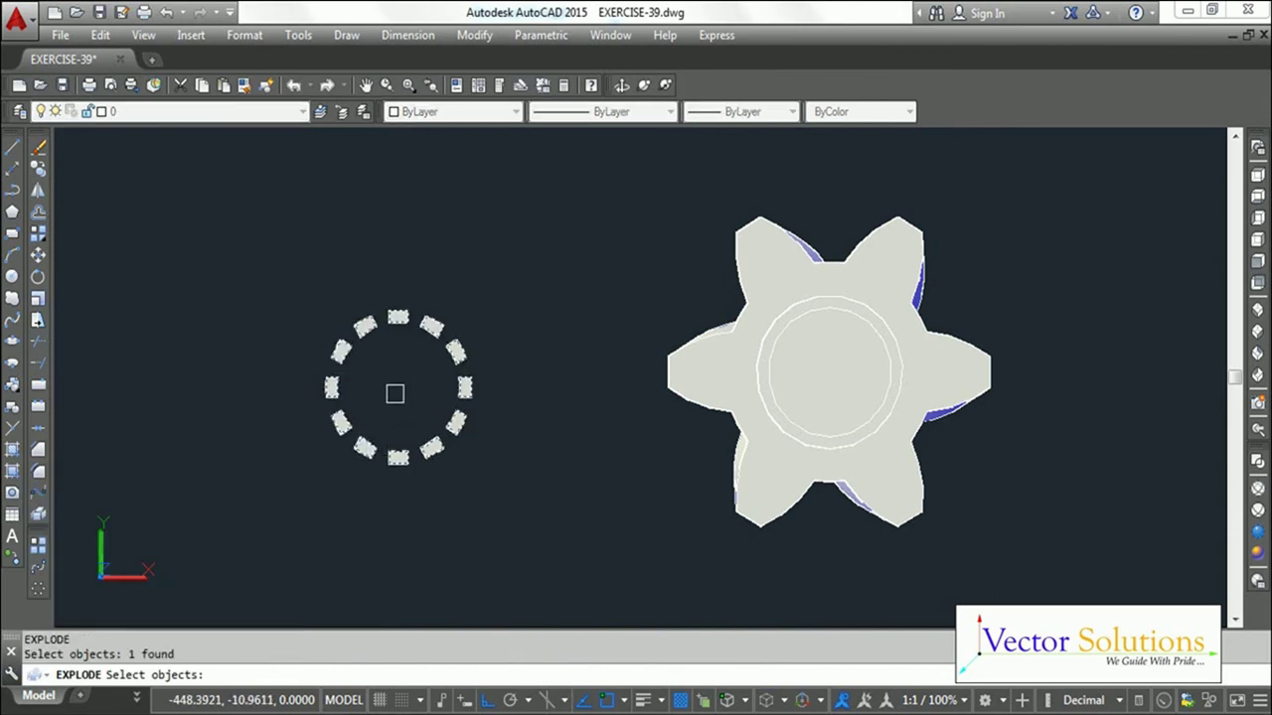
{"action": "key", "text": "Return"}
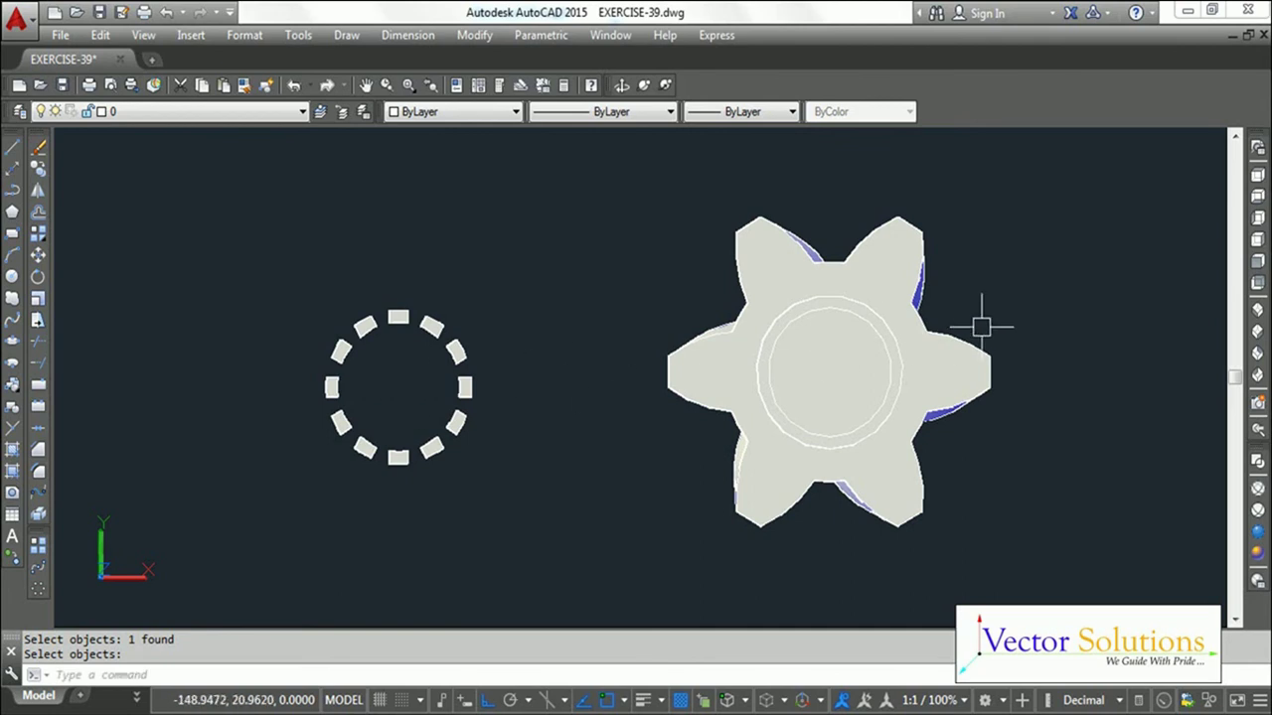
{"action": "left_click", "coordinate": [1258, 310]}
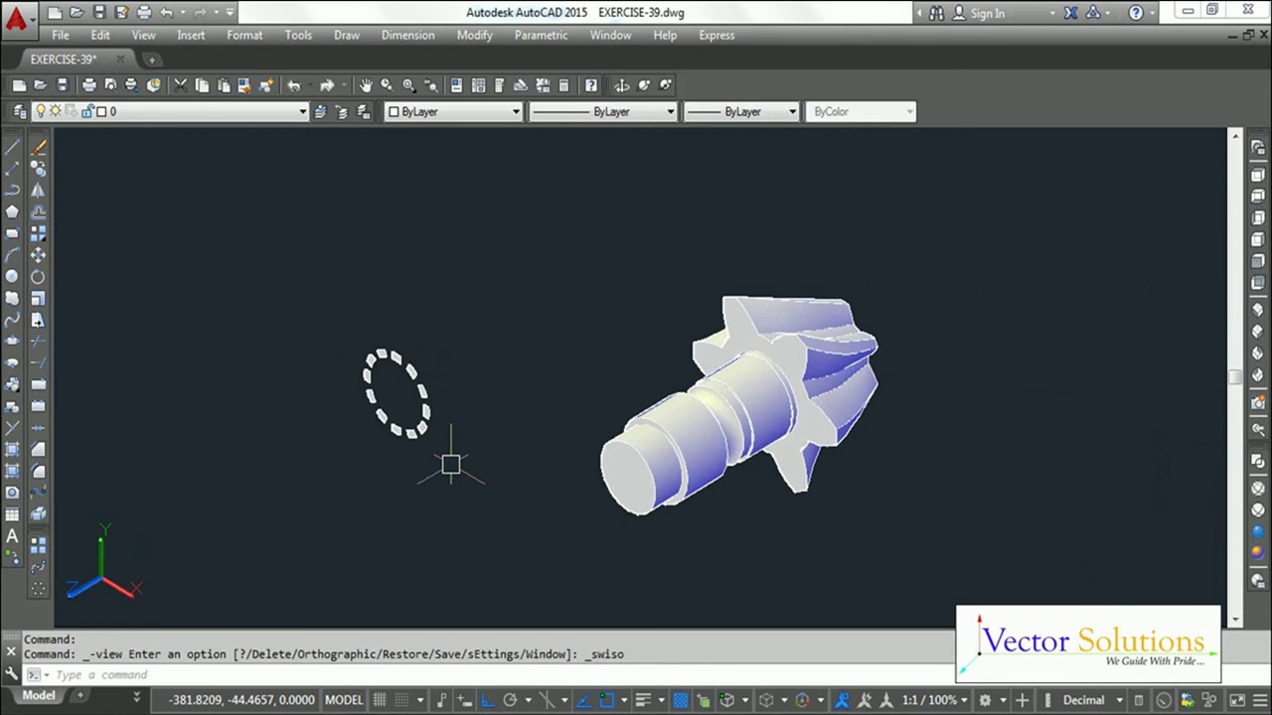
Step: Extrude all 12 rectangular tooth profiles to a height of 50
{"action": "type", "text": "EXT"}
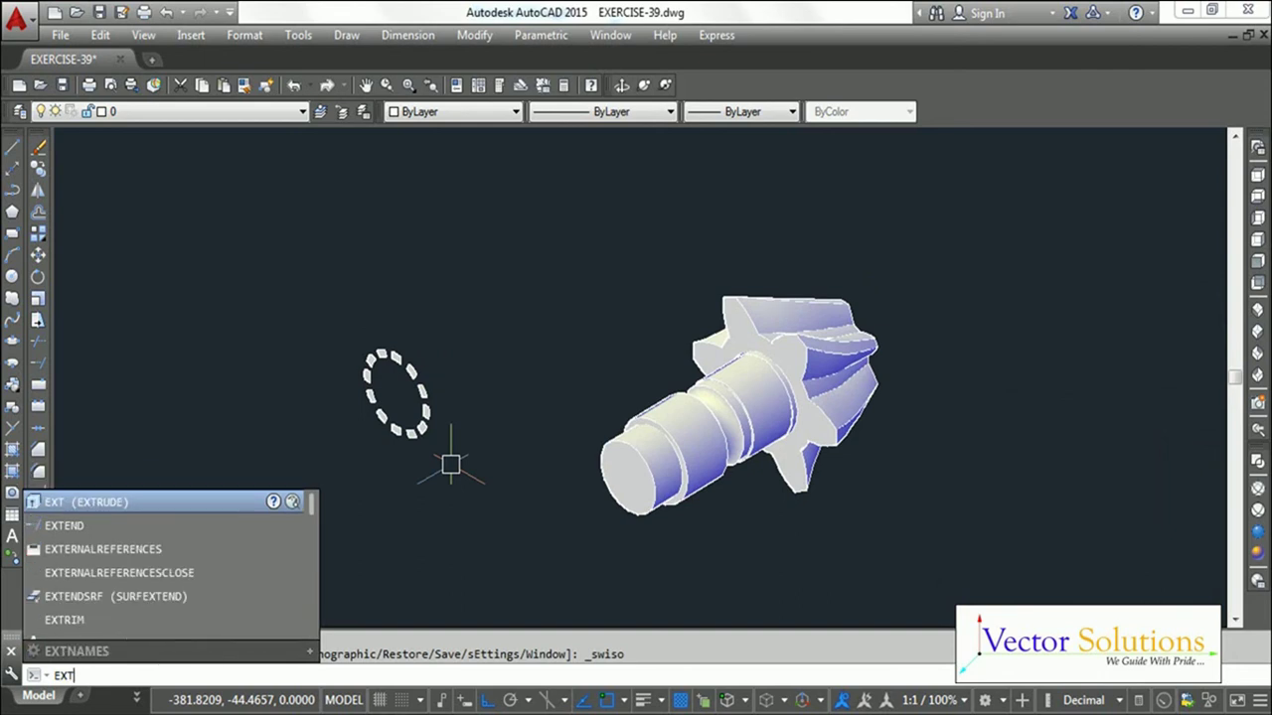
{"action": "key", "text": "Return"}
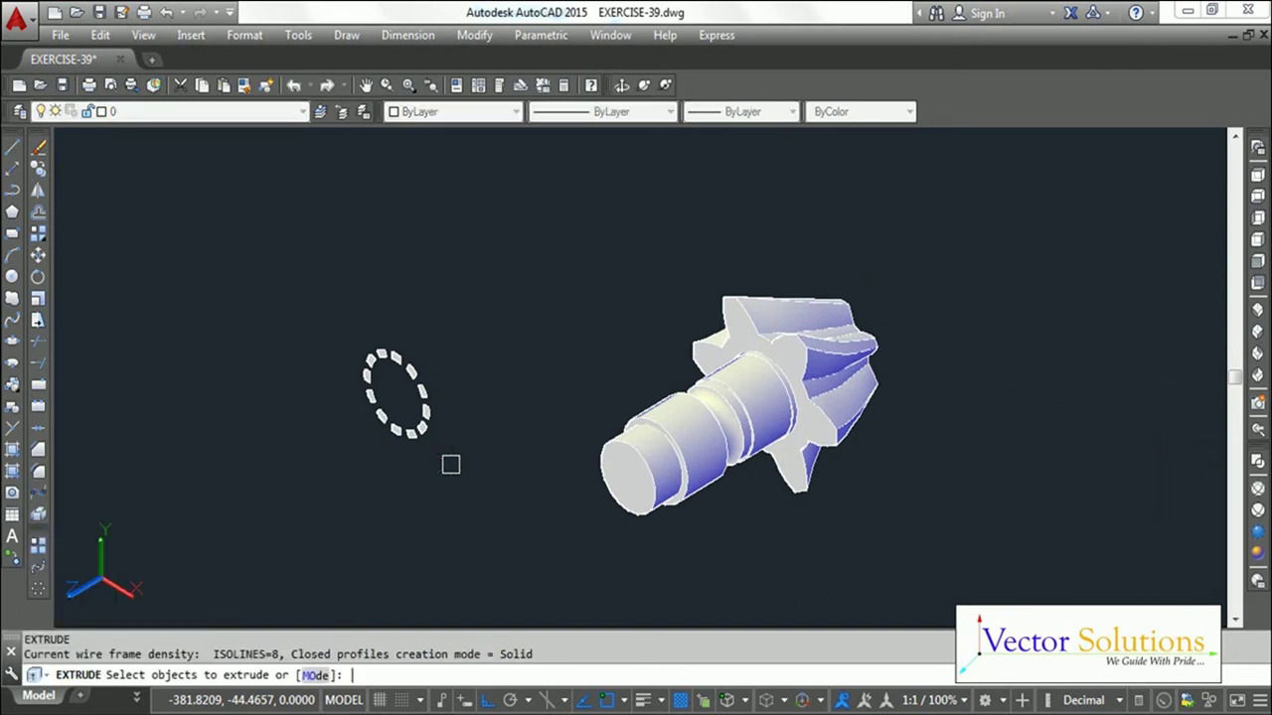
{"action": "left_click", "coordinate": [451, 464]}
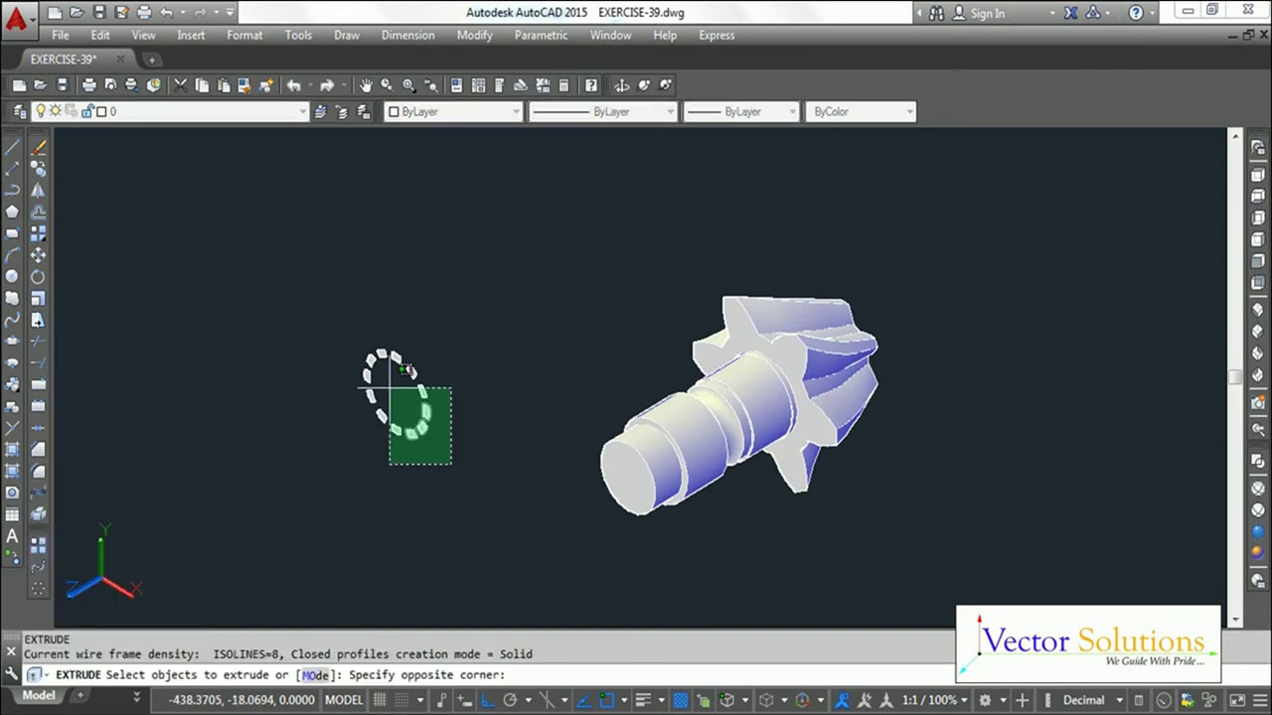
{"action": "left_click", "coordinate": [352, 329]}
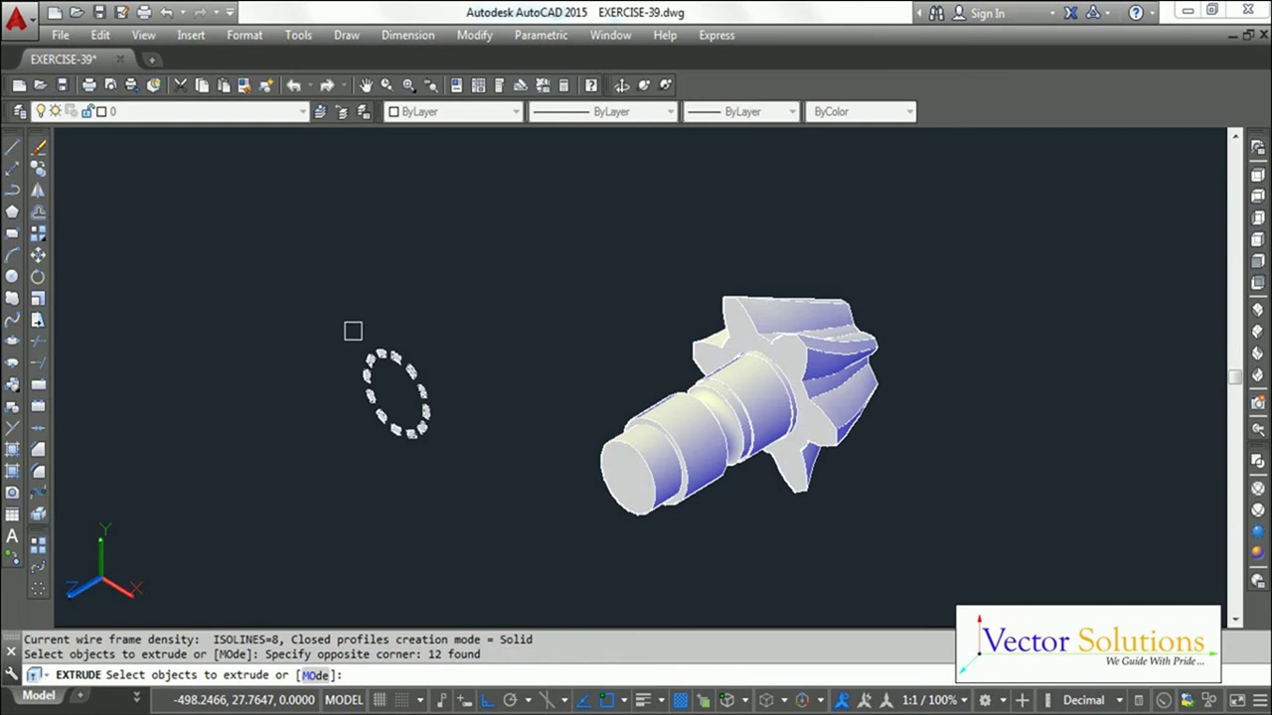
{"action": "key", "text": "Return"}
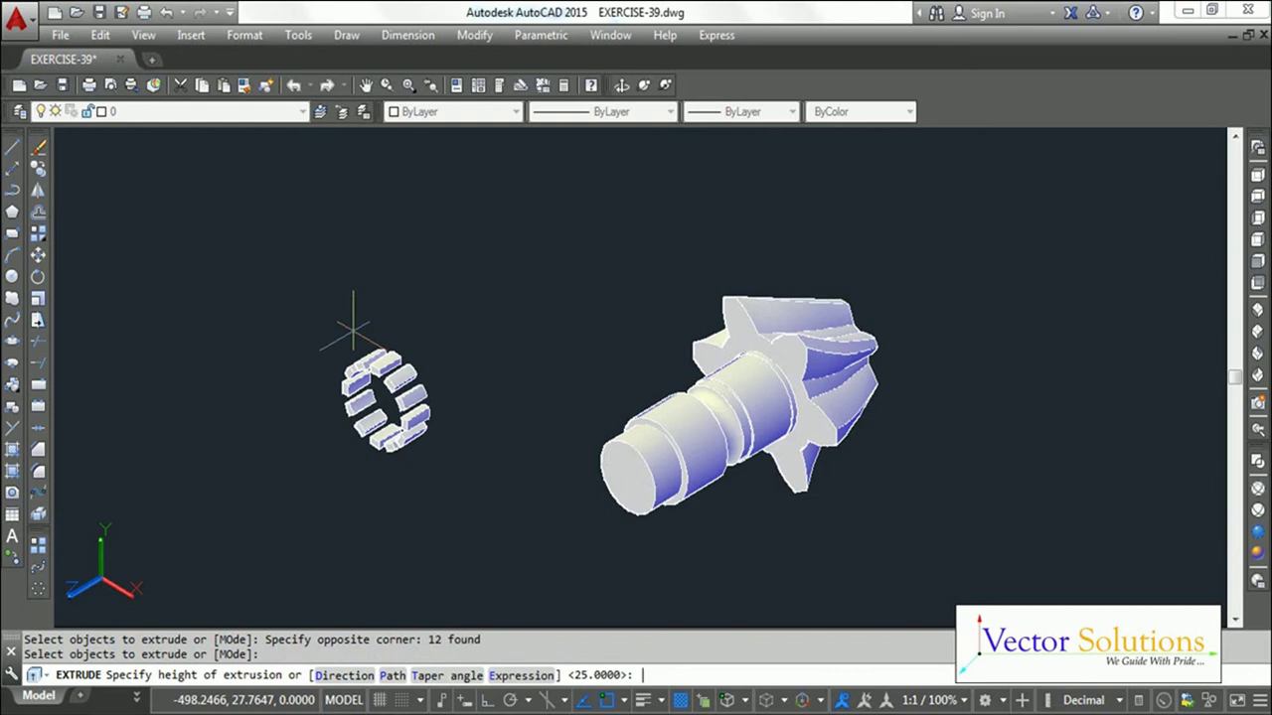
{"action": "type", "text": "50"}
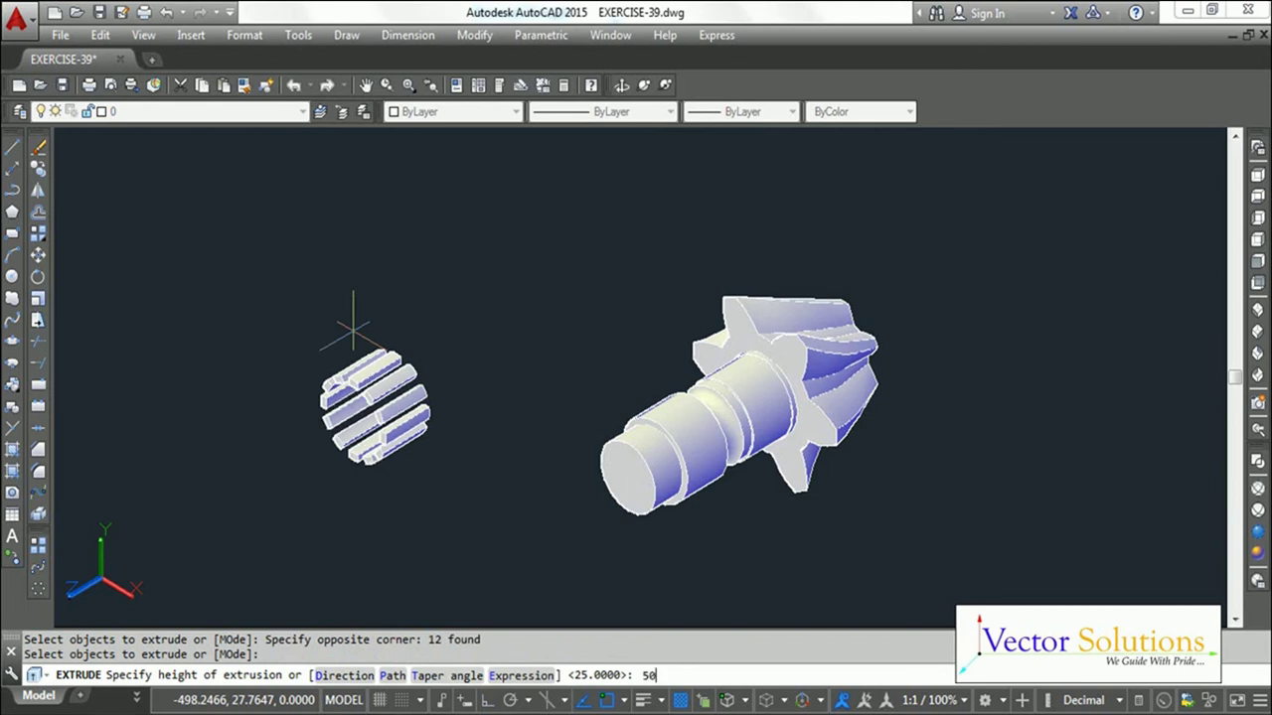
{"action": "key", "text": "Return"}
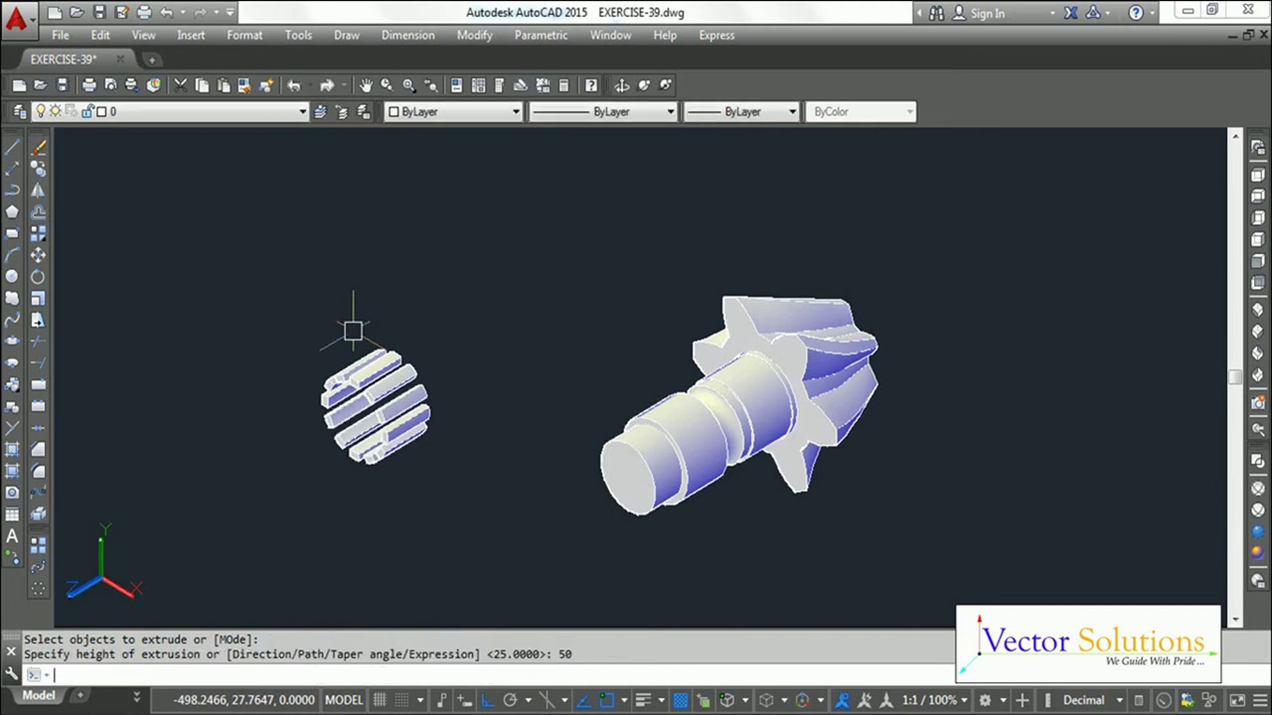
{"action": "key", "text": "Escape"}
{"action": "key", "text": "Escape"}
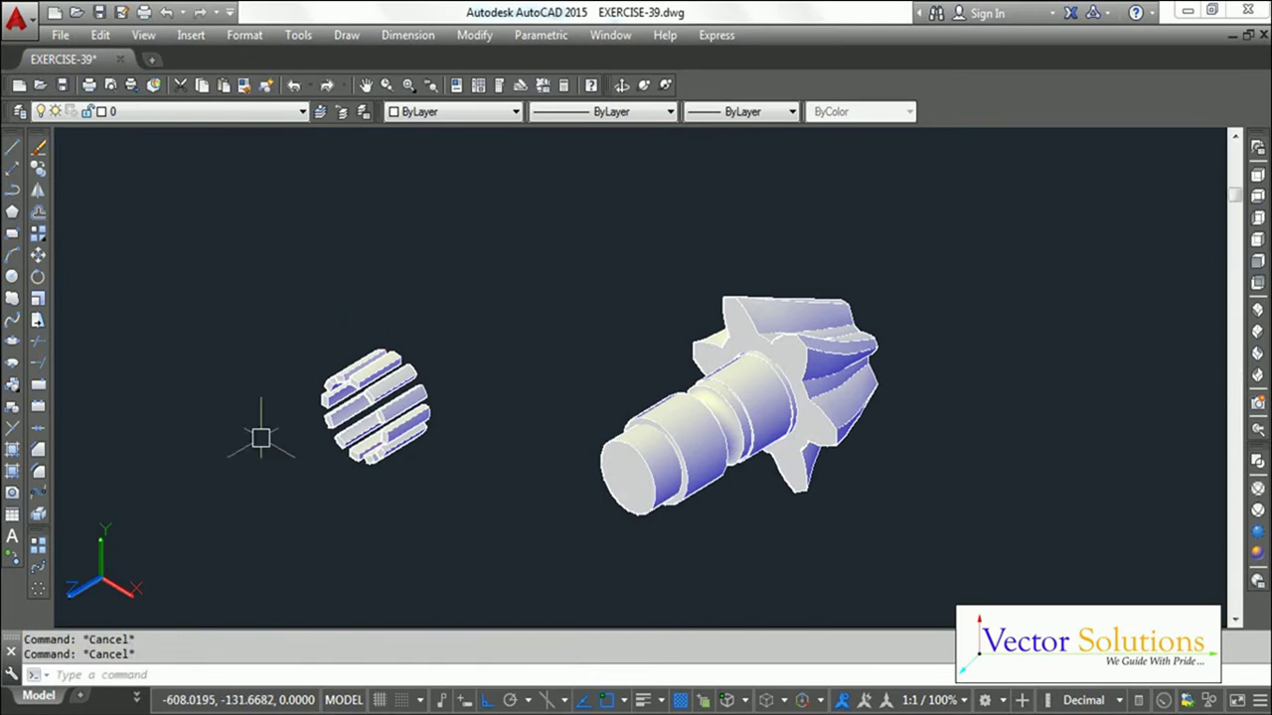
Step: Move the 12 bars from their ring centre onto the centre of the shaft's small end, Ortho off
{"action": "scroll", "coordinate": [260, 438], "scroll_direction": "up", "scroll_amount": 3}
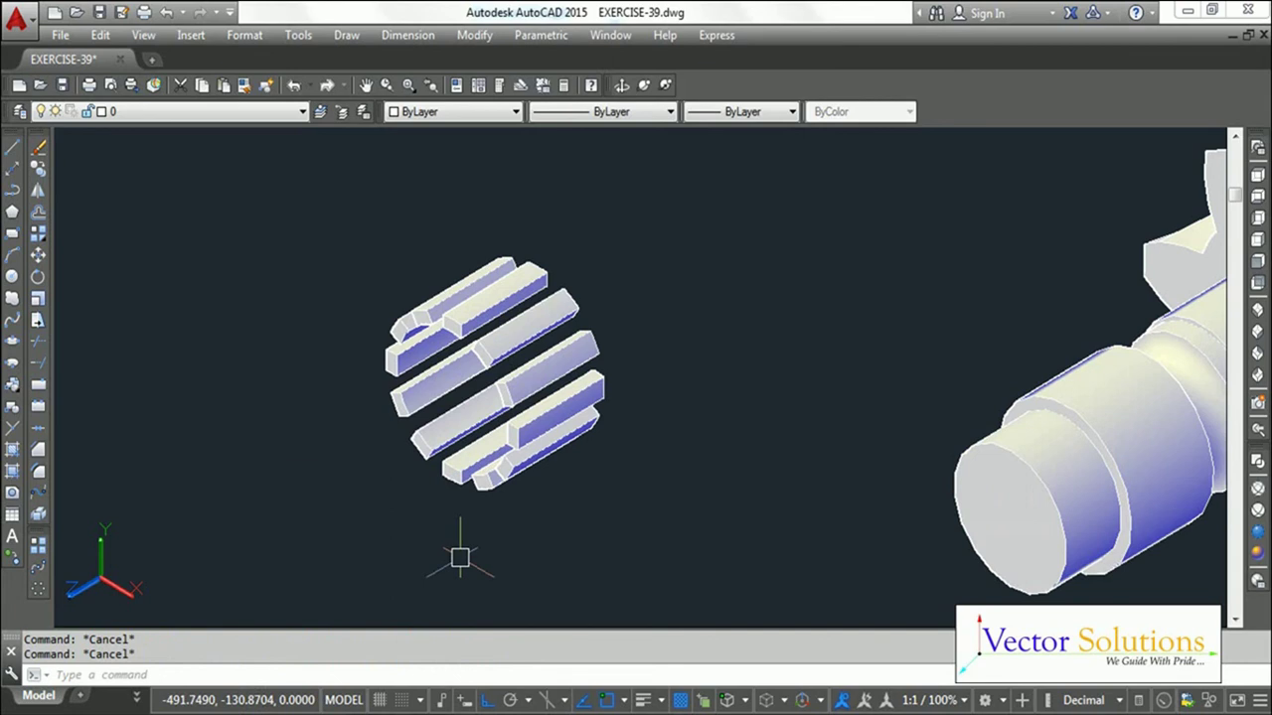
{"action": "type", "text": "M"}
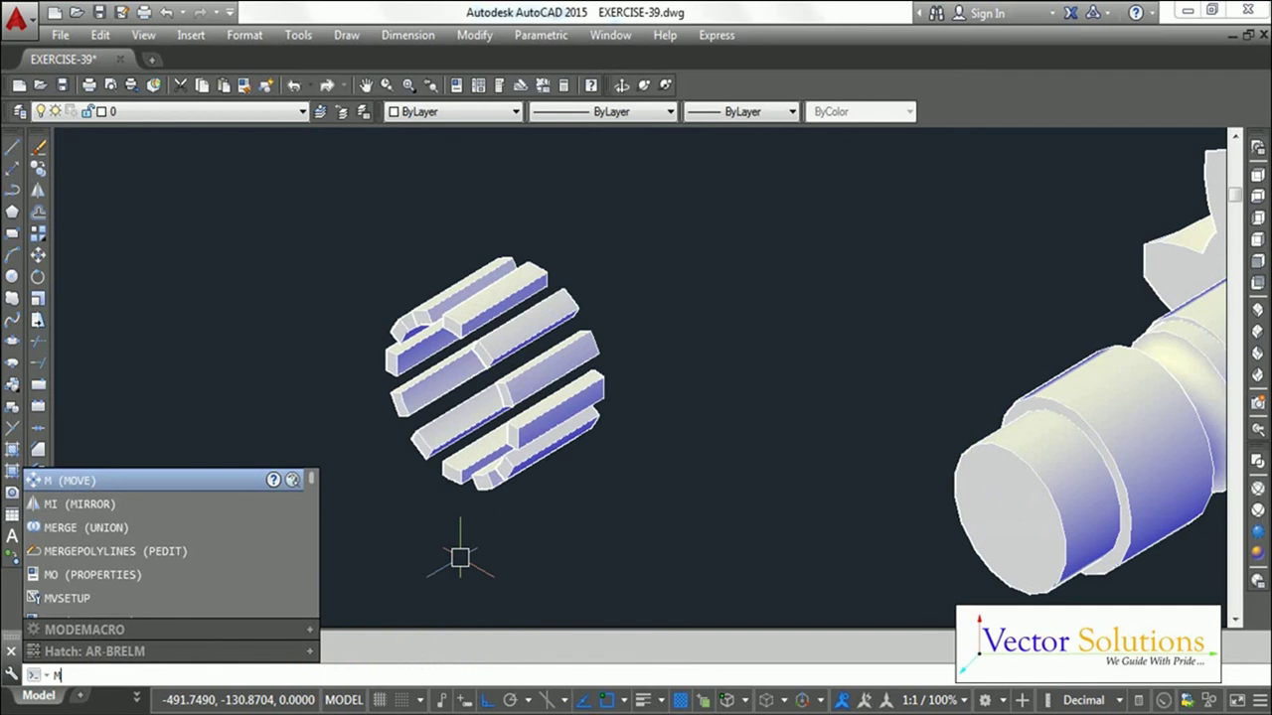
{"action": "key", "text": "Return"}
{"action": "left_click", "coordinate": [612, 537]}
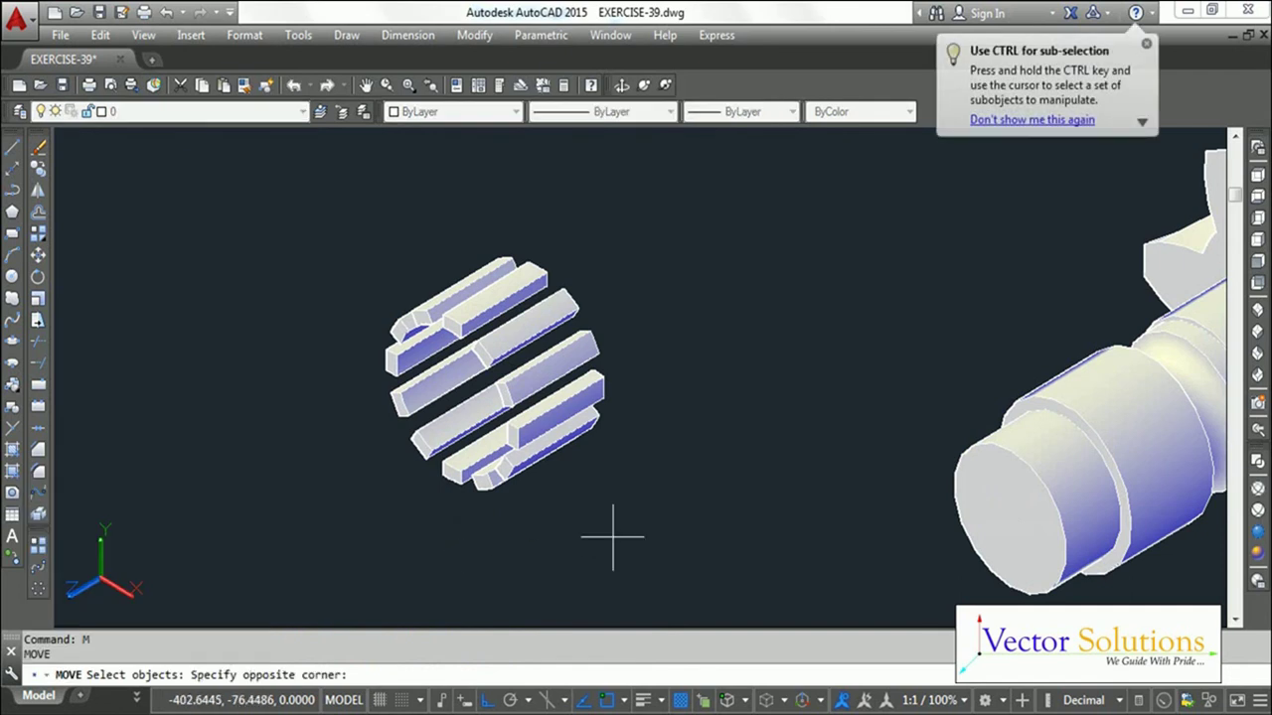
{"action": "left_click", "coordinate": [368, 223]}
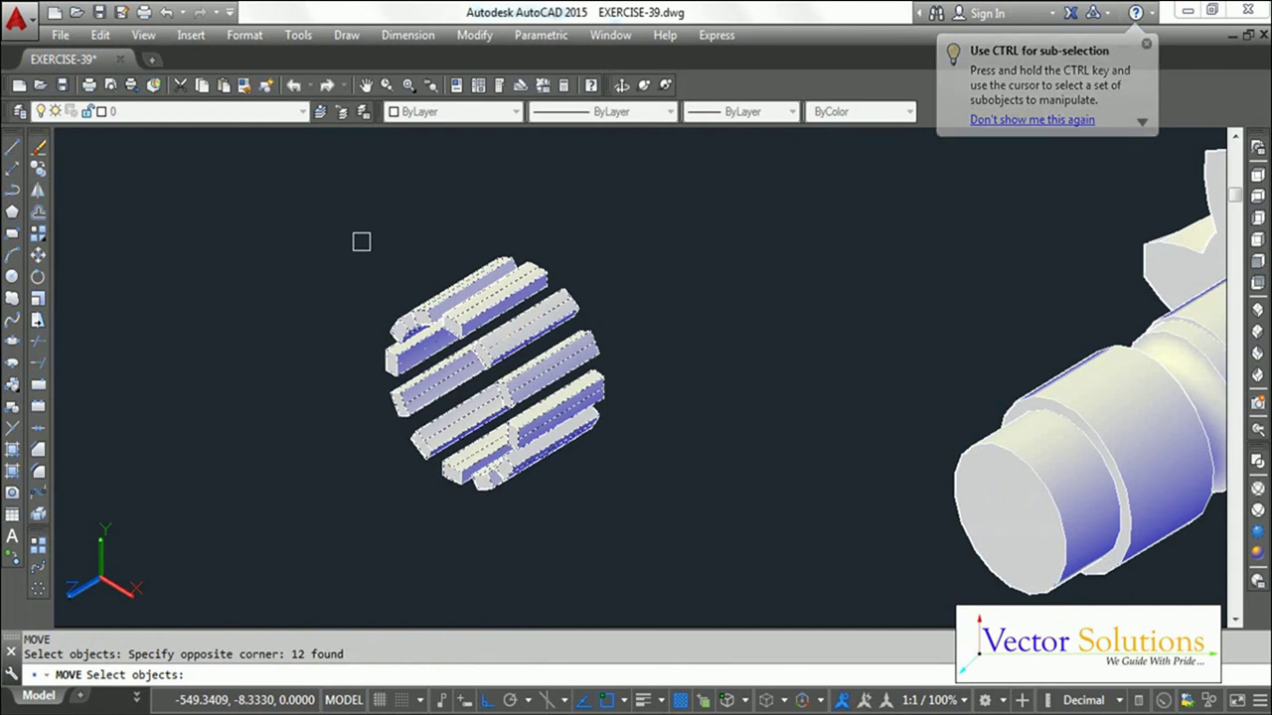
{"action": "key", "text": "Return"}
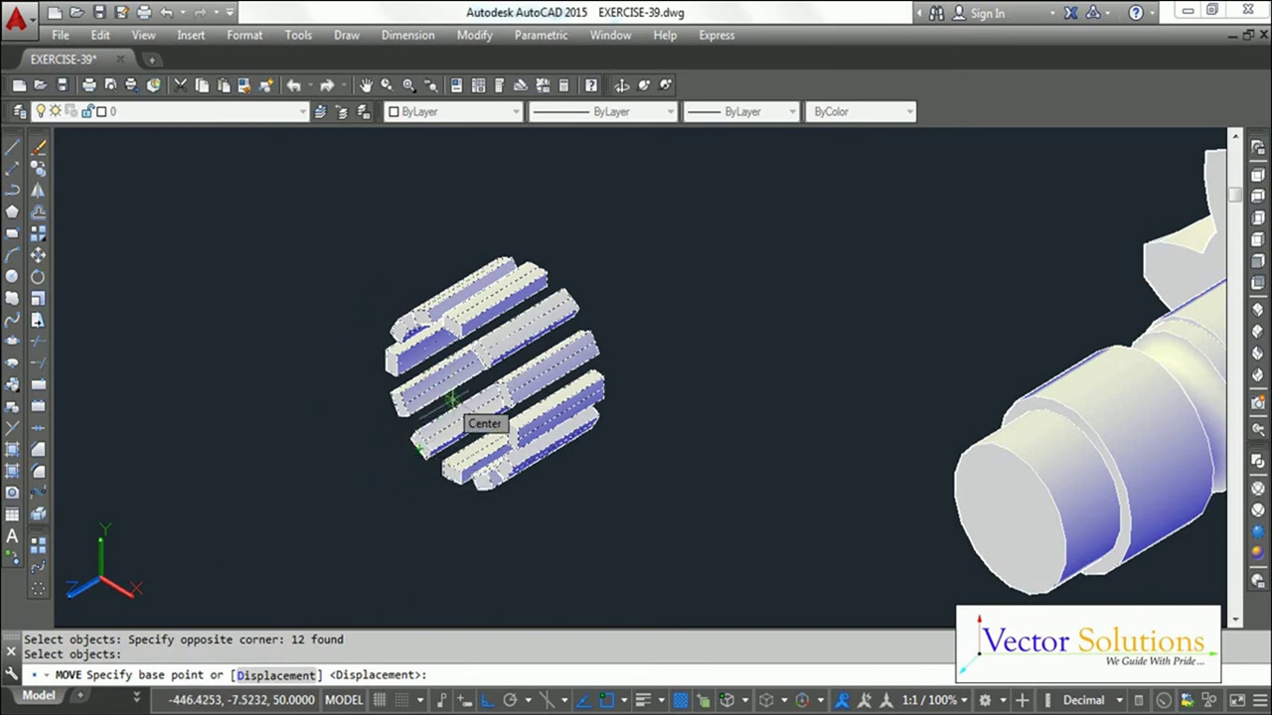
{"action": "left_click", "coordinate": [453, 398]}
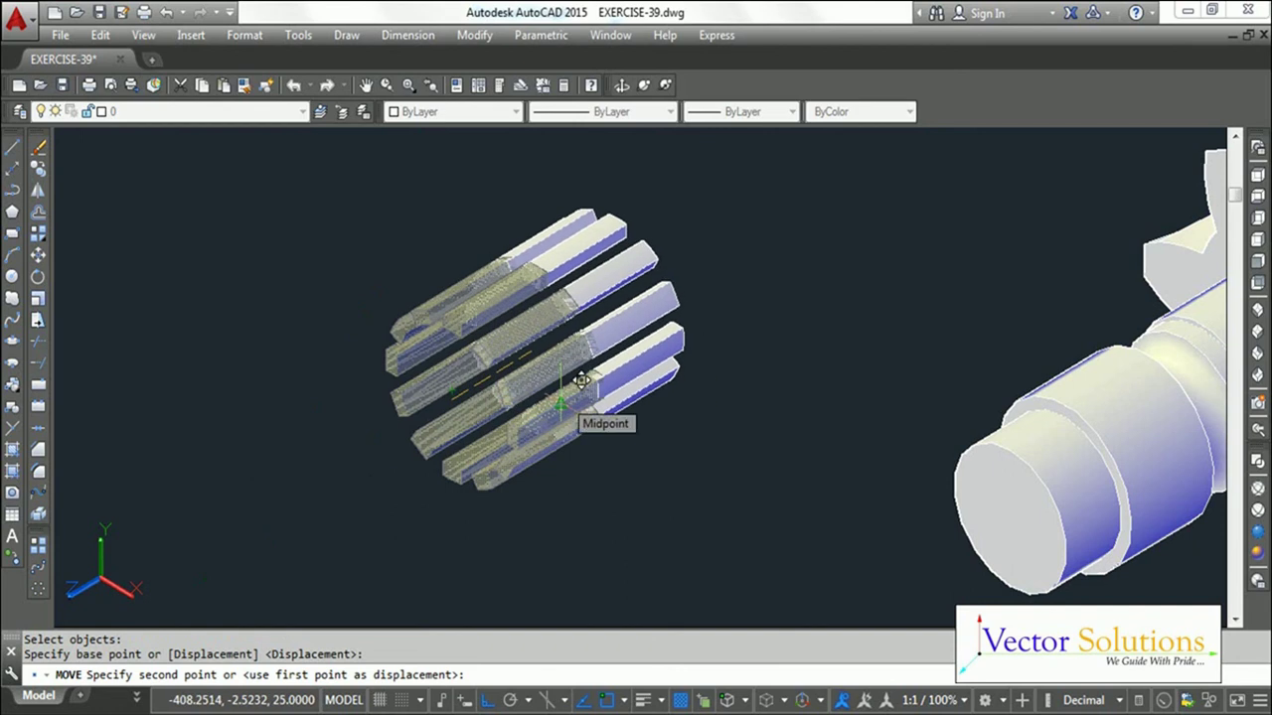
{"action": "key", "text": "F8"}
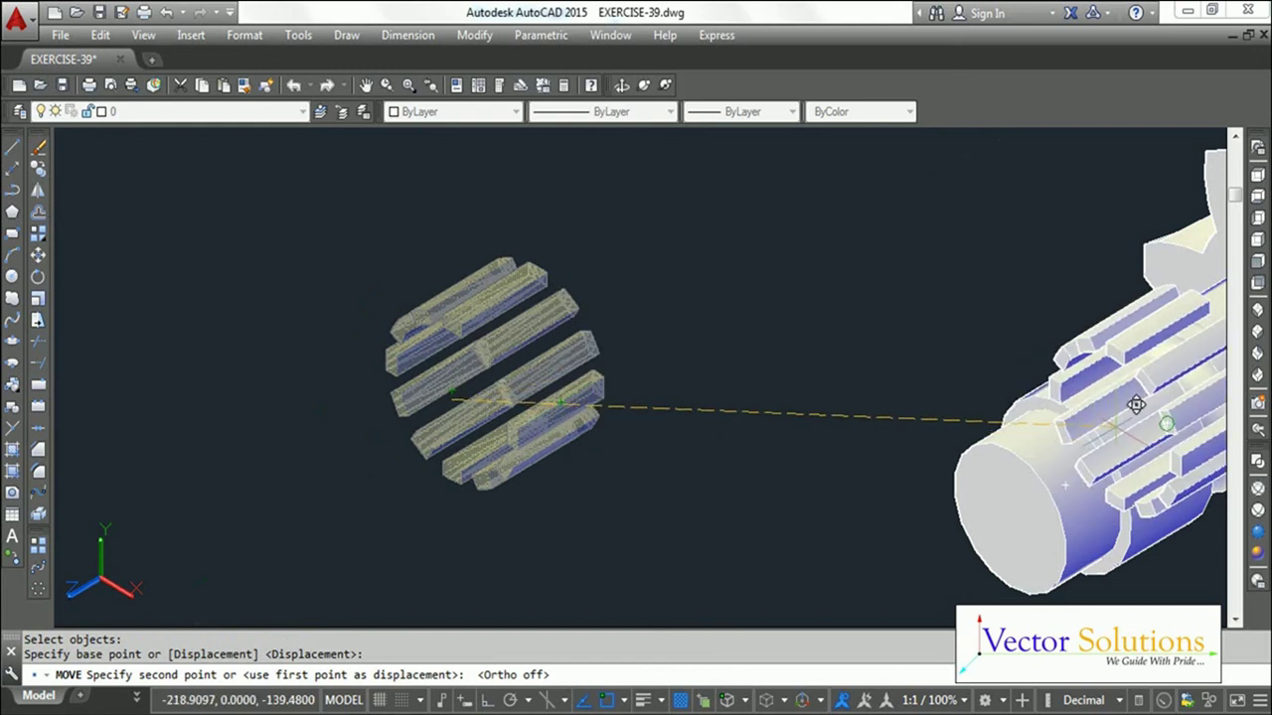
{"action": "left_click", "coordinate": [1088, 455]}
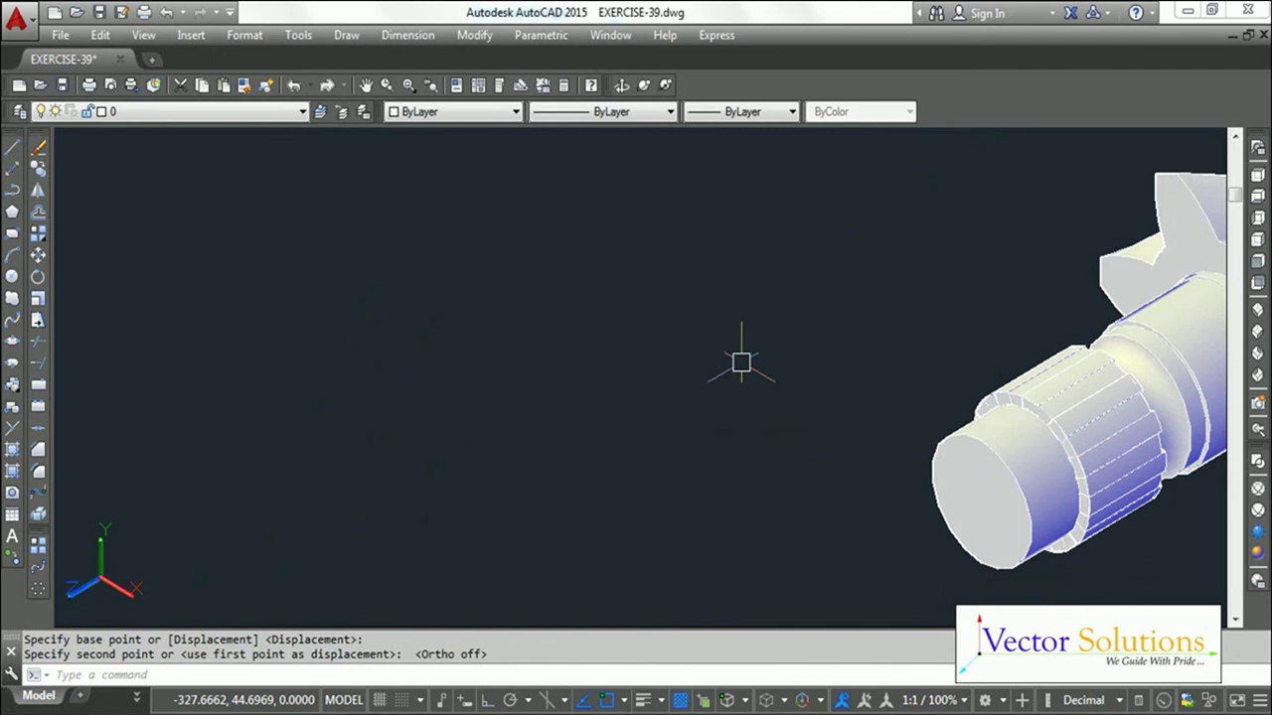
{"action": "middle_click_drag", "start_coordinate": [740, 363], "coordinate": [616, 308]}
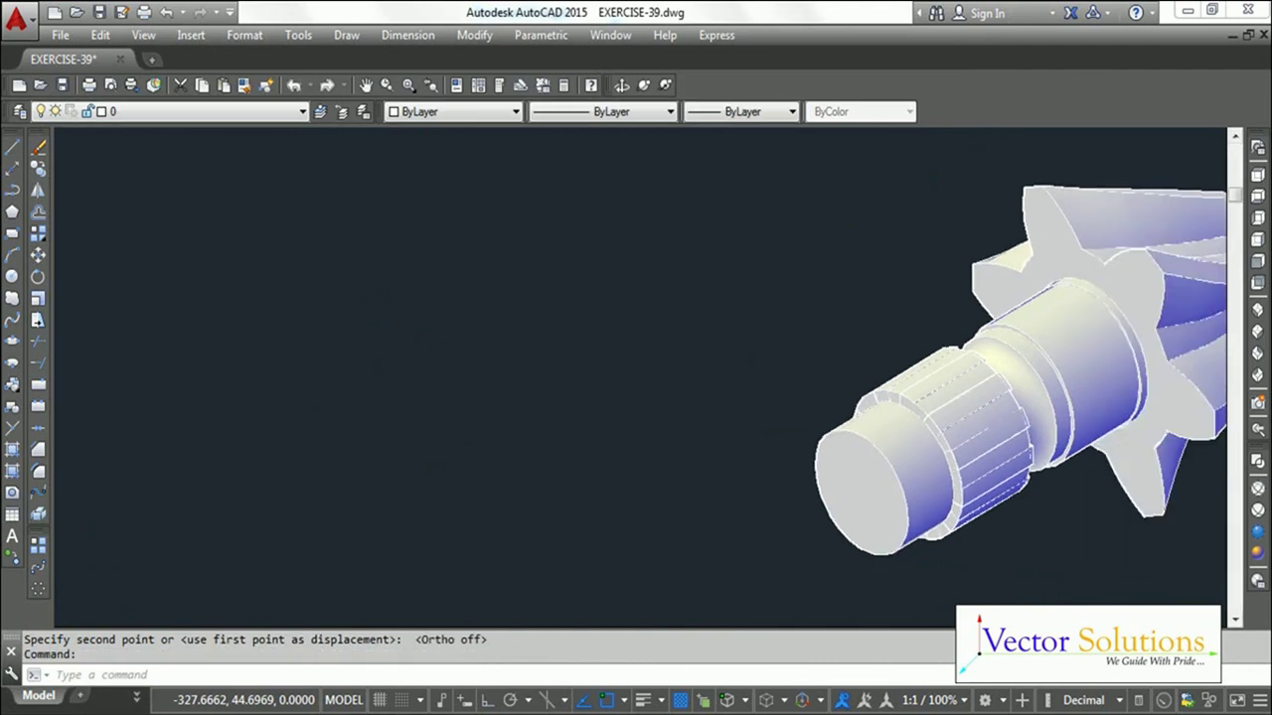
Step: Subtract the 12 bars from the gear shaft and view the grooved end in southeast isometric
{"action": "middle_click", "coordinate": [740, 522]}
{"action": "middle_click", "coordinate": [741, 522]}
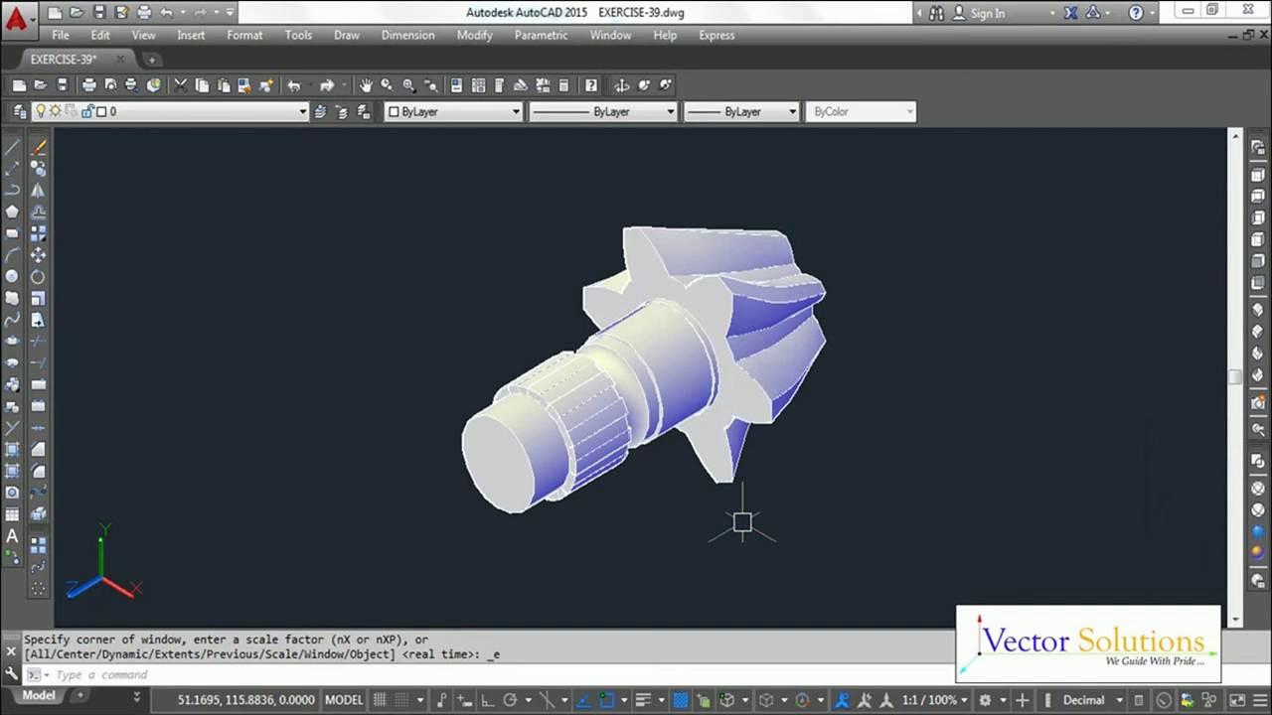
{"action": "type", "text": "su"}
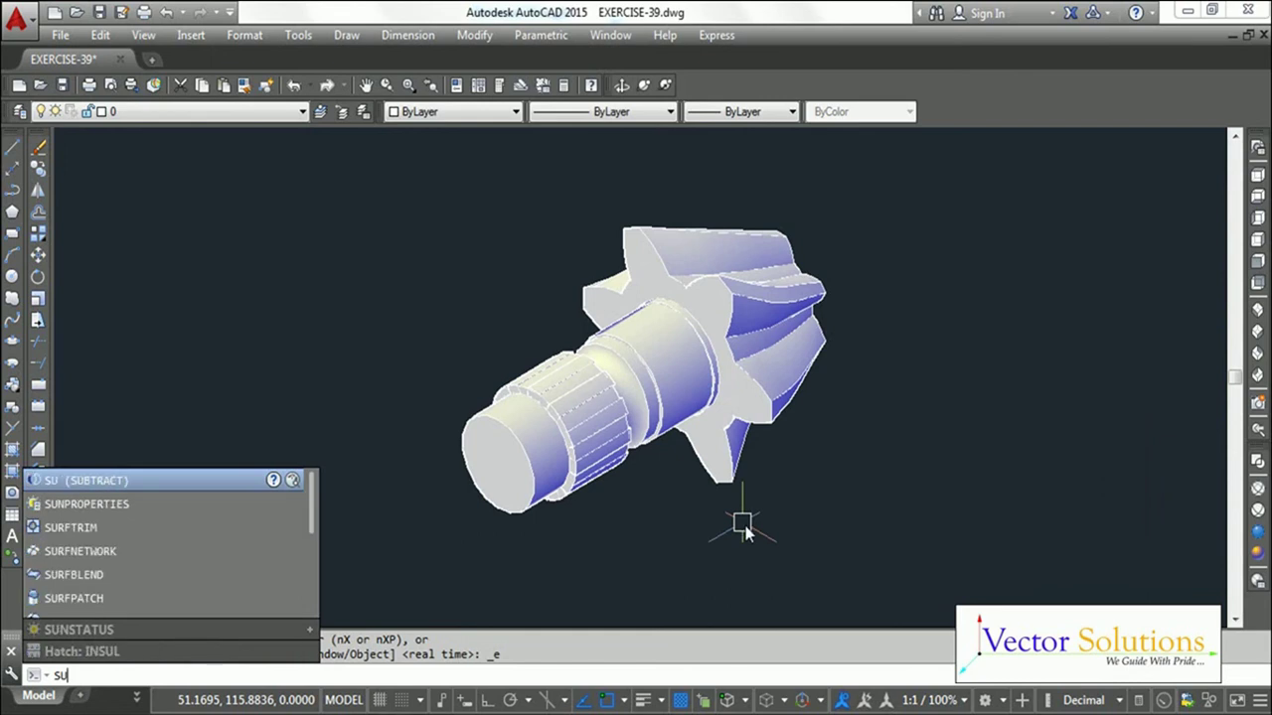
{"action": "key", "text": "Return"}
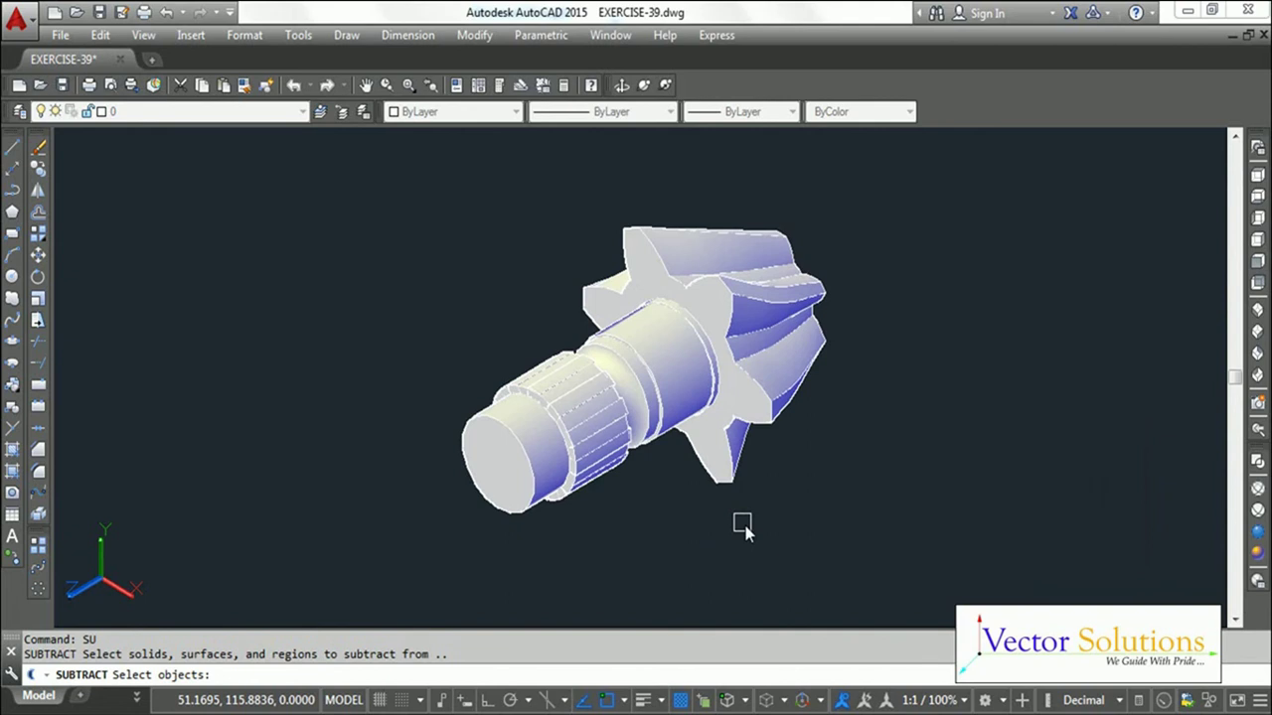
{"action": "left_click", "coordinate": [733, 465]}
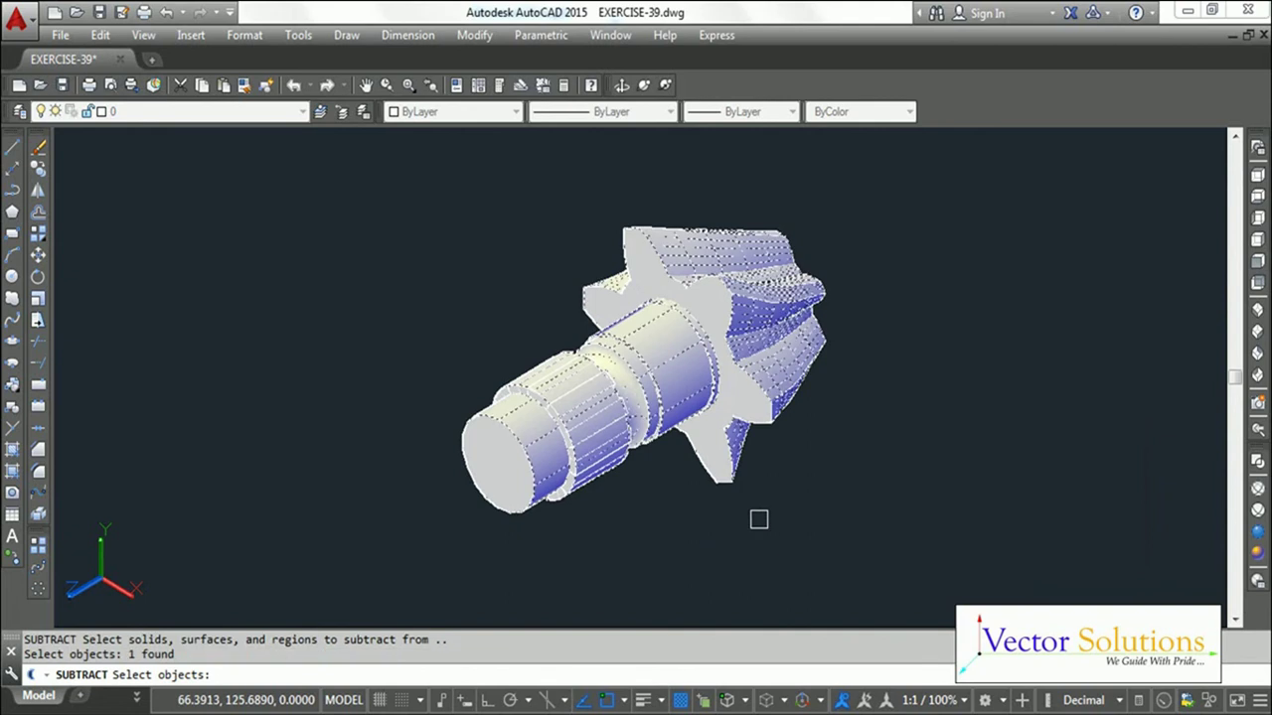
{"action": "key", "text": "Return"}
{"action": "left_click", "coordinate": [424, 285]}
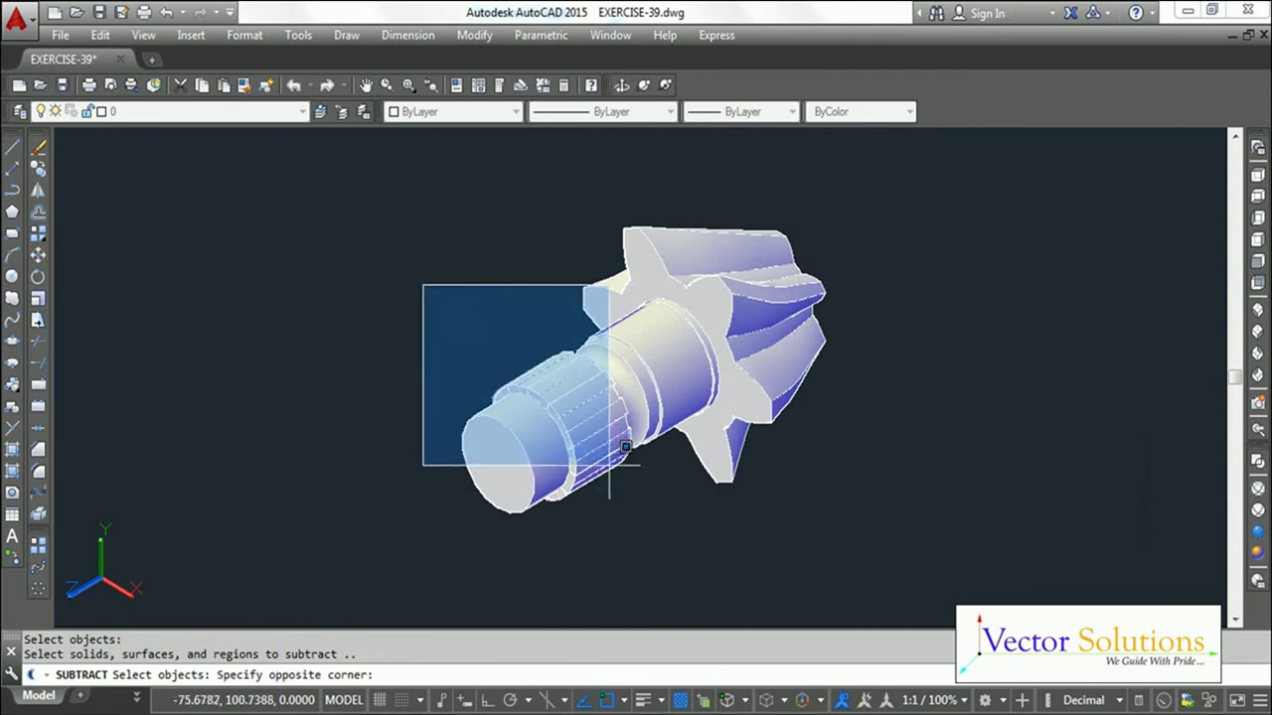
{"action": "left_click", "coordinate": [659, 549]}
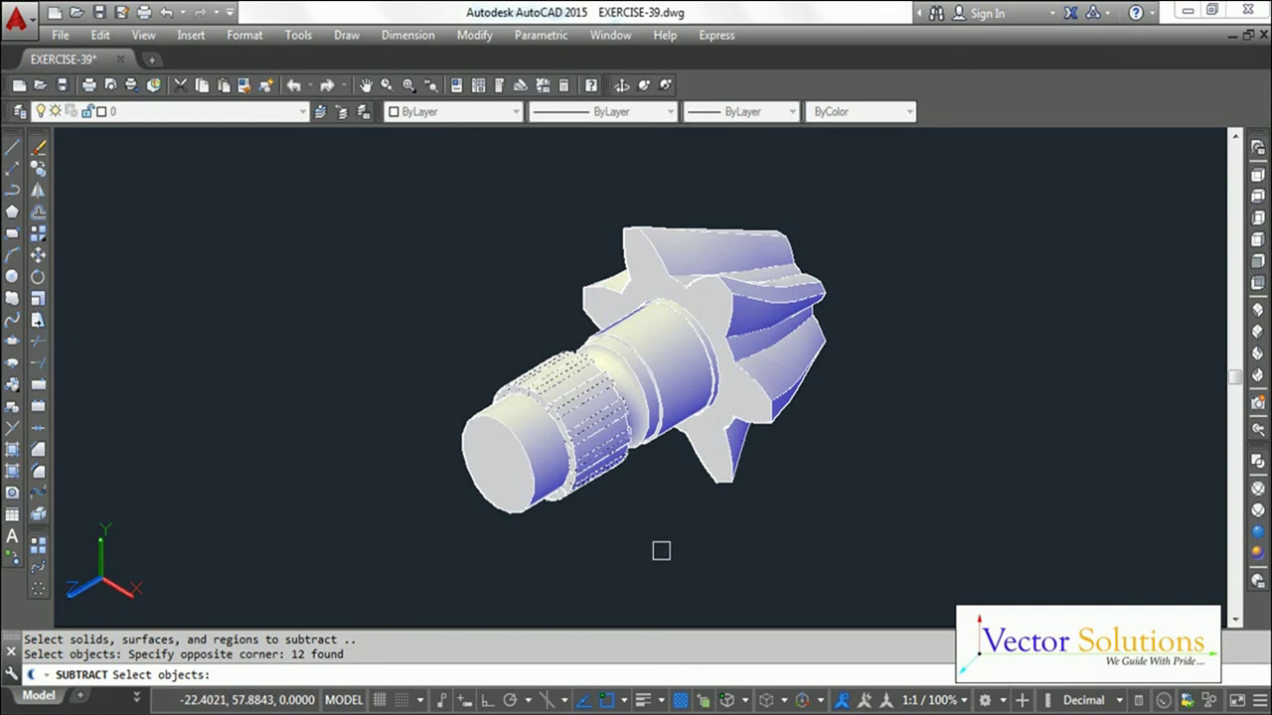
{"action": "key", "text": "Return"}
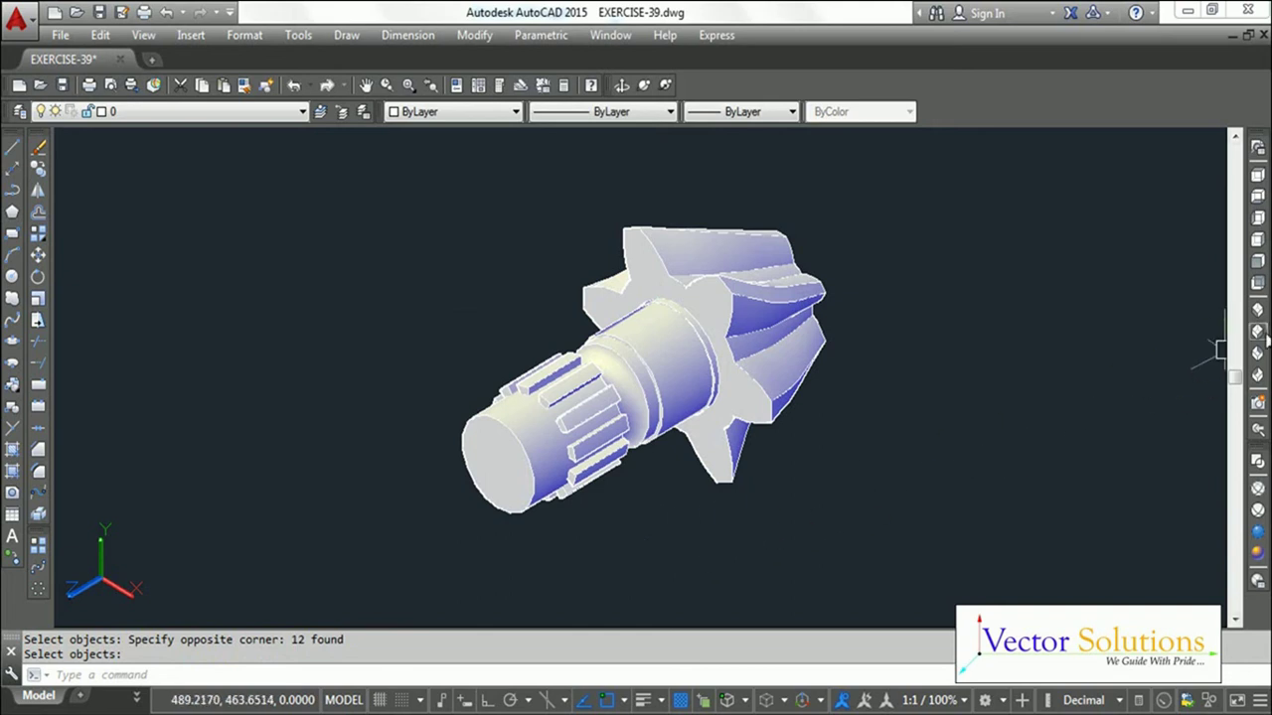
{"action": "left_click", "coordinate": [1262, 338]}
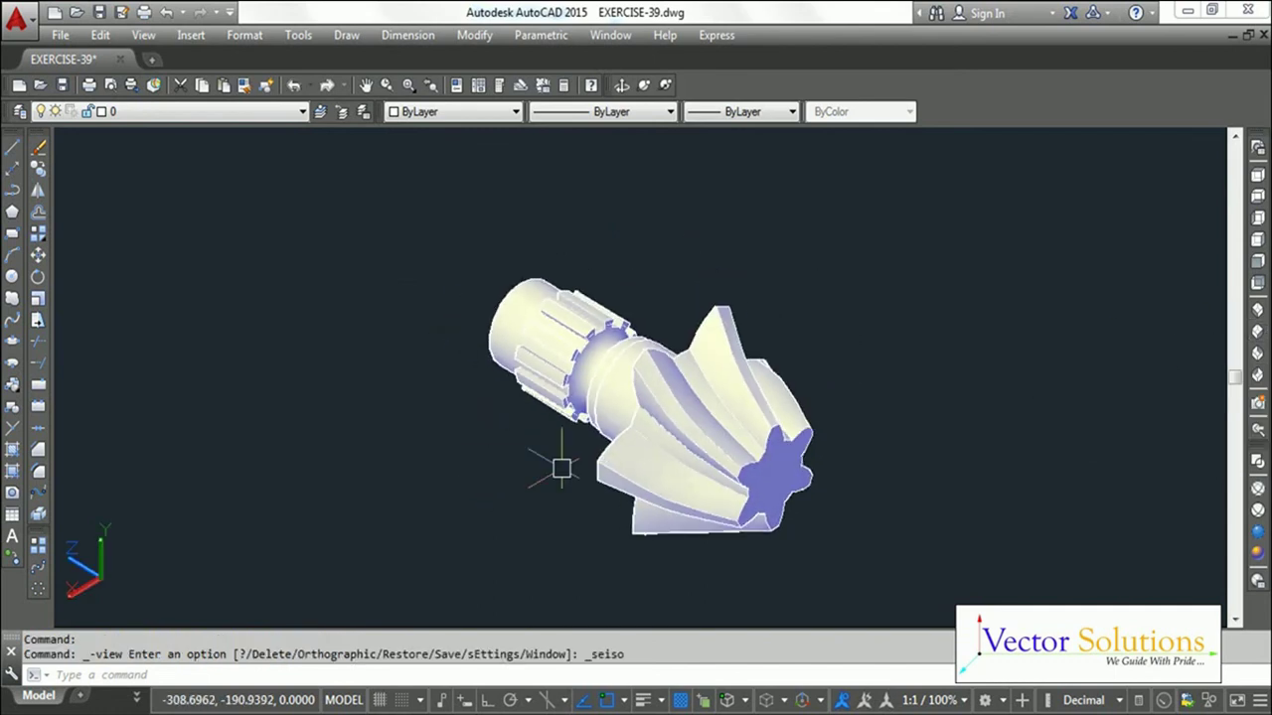
{"action": "scroll", "coordinate": [562, 468], "scroll_direction": "up", "scroll_amount": 2}
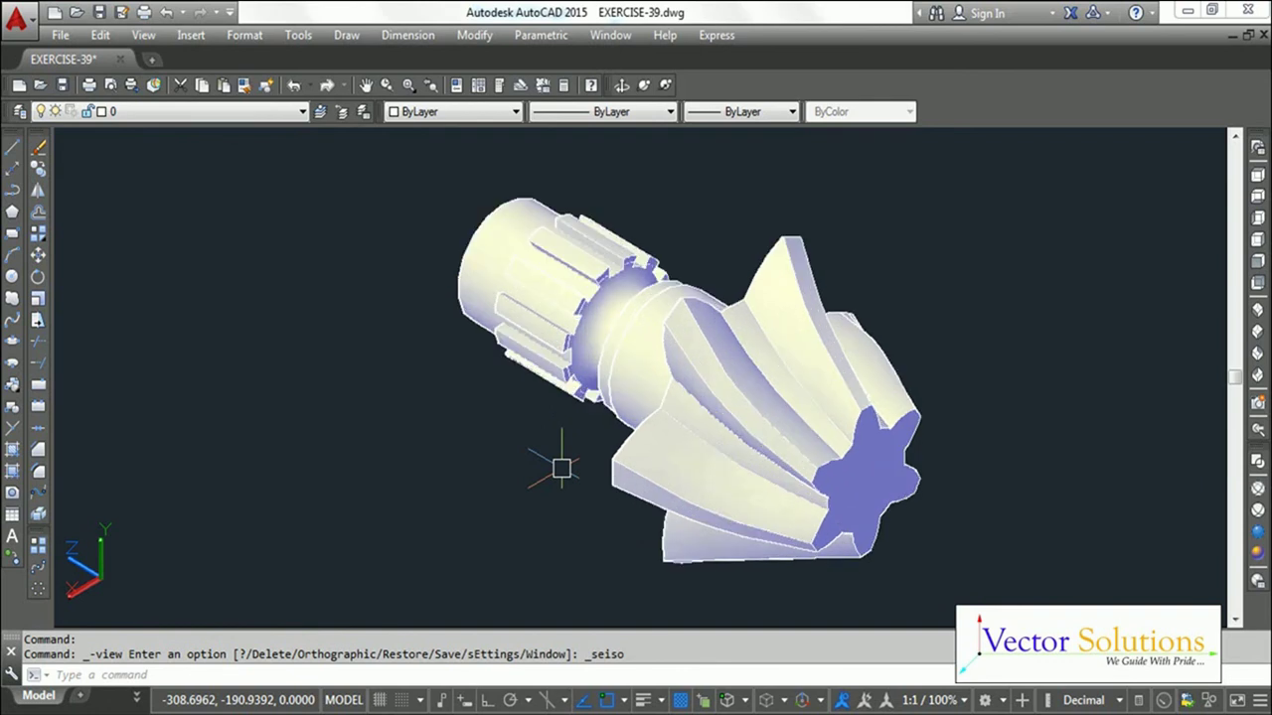